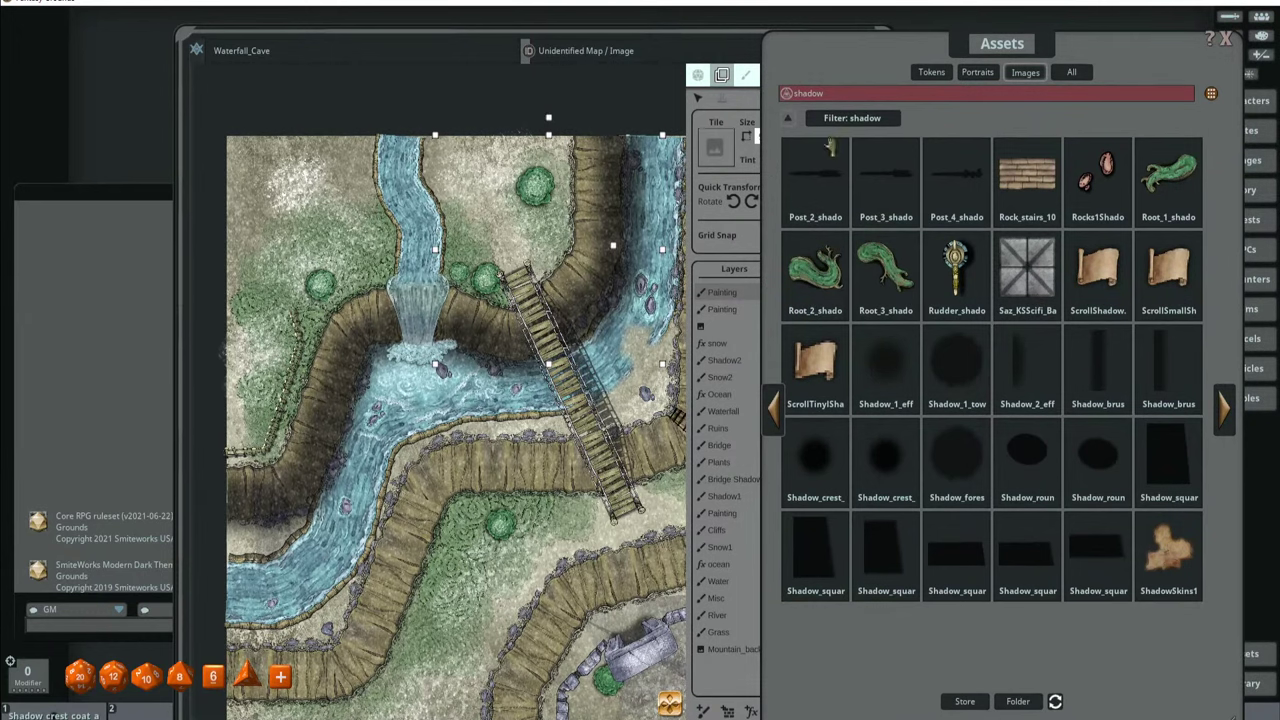
Close the Waterfall_Cave map and clear the "shadow" filter from the asset images.
left_click_drag(675, 50, 631, 40)
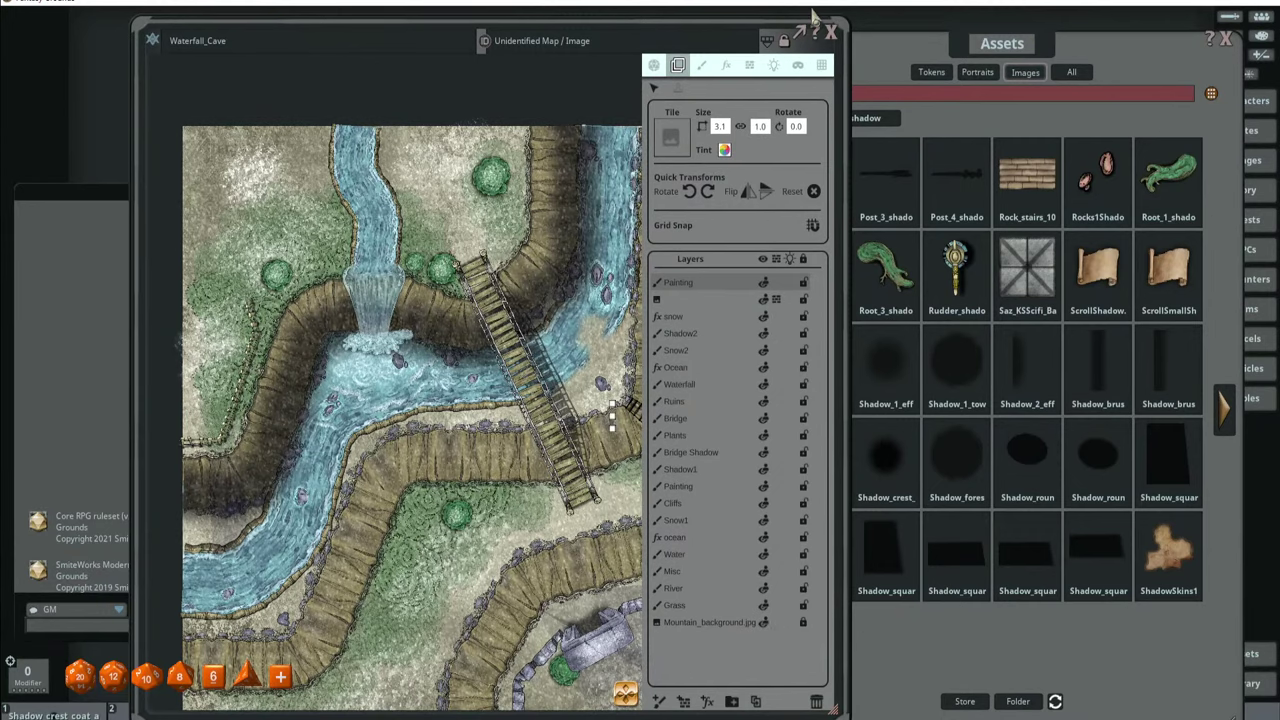
left_click(831, 32)
left_click_drag(558, 50, 631, 54)
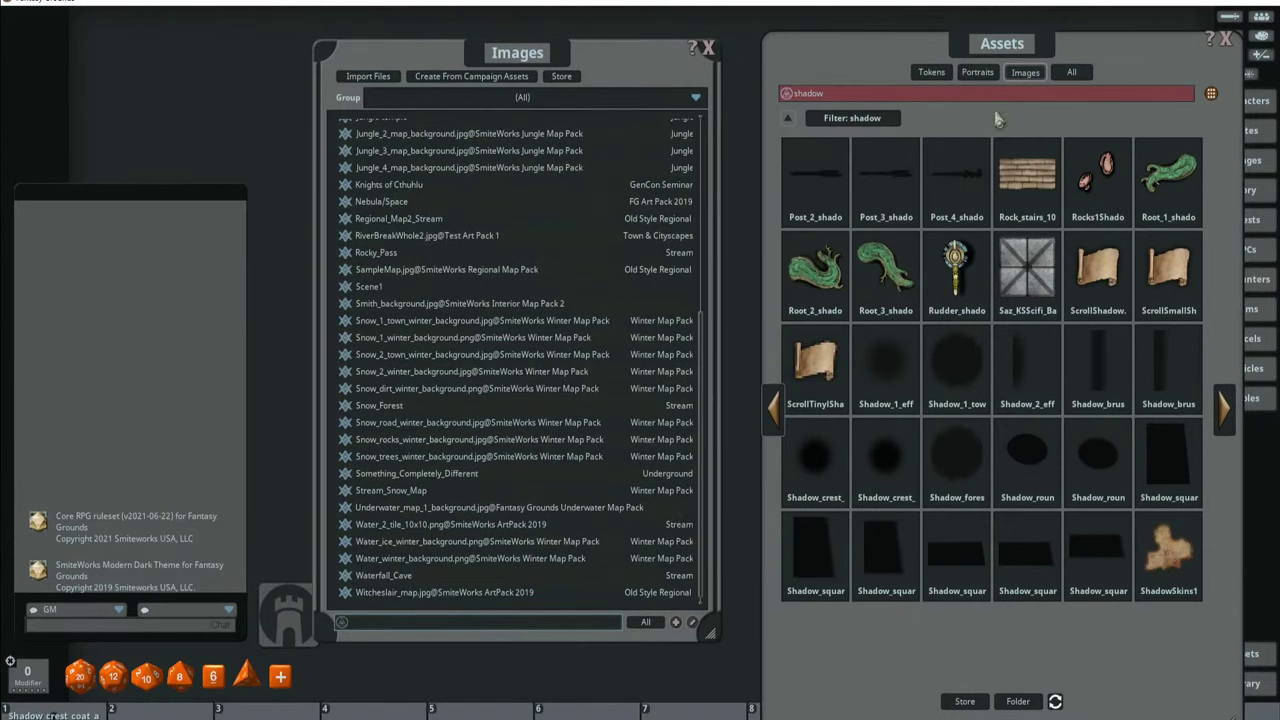
left_click(786, 93)
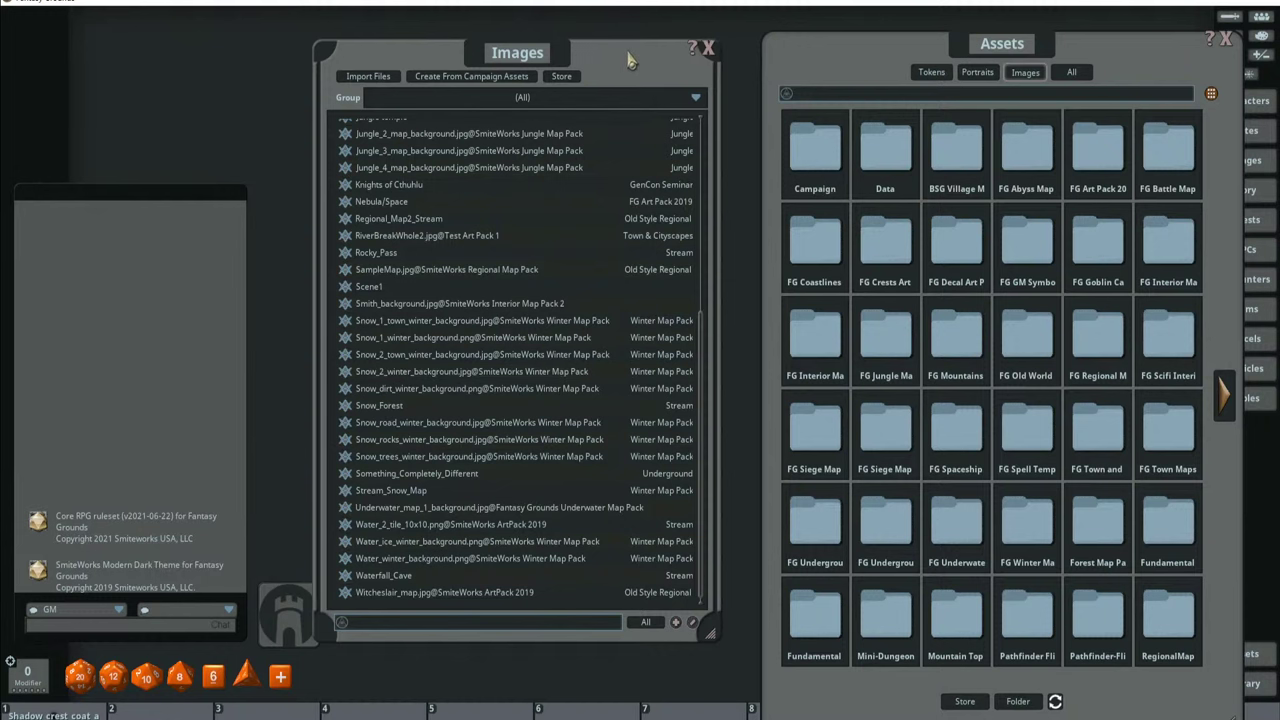
Rearrange the Images and Assets windows, shortening Assets, and open the decorations folder of FG Siege Map Pack 1.
left_click_drag(628, 60, 545, 52)
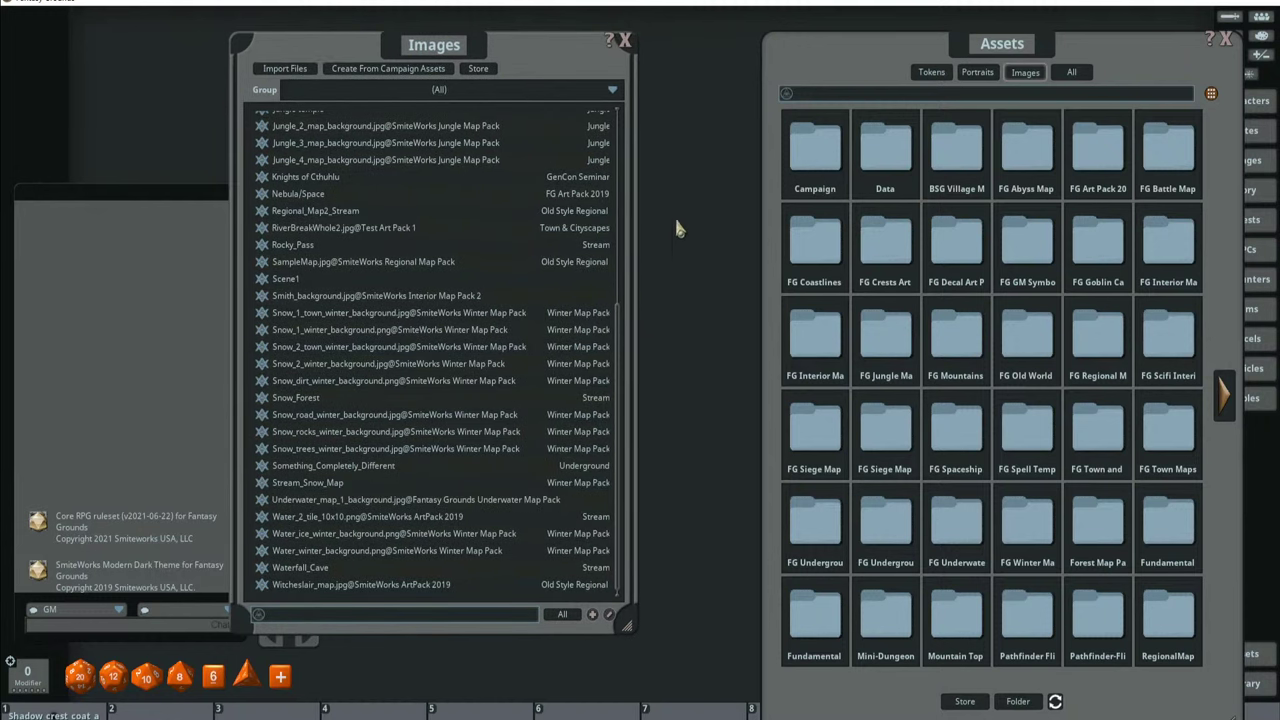
left_click_drag(832, 60, 848, 42)
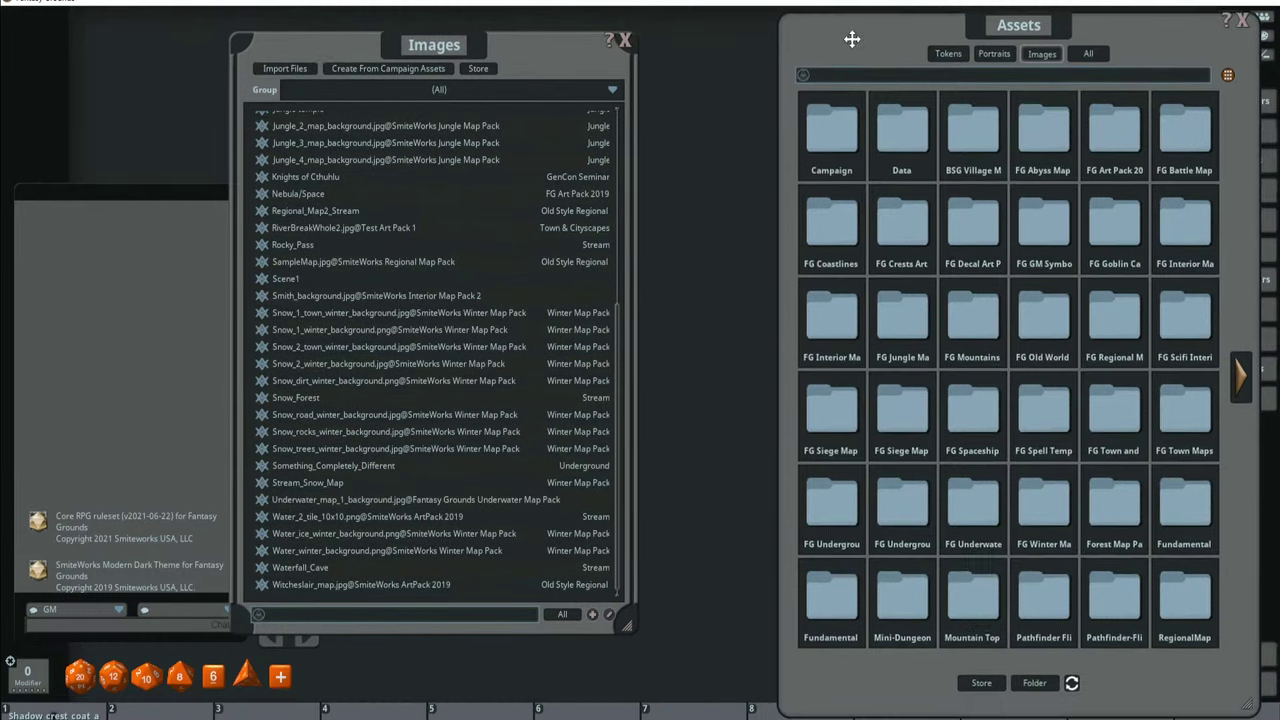
left_click(829, 420)
left_click_drag(912, 58, 542, 51)
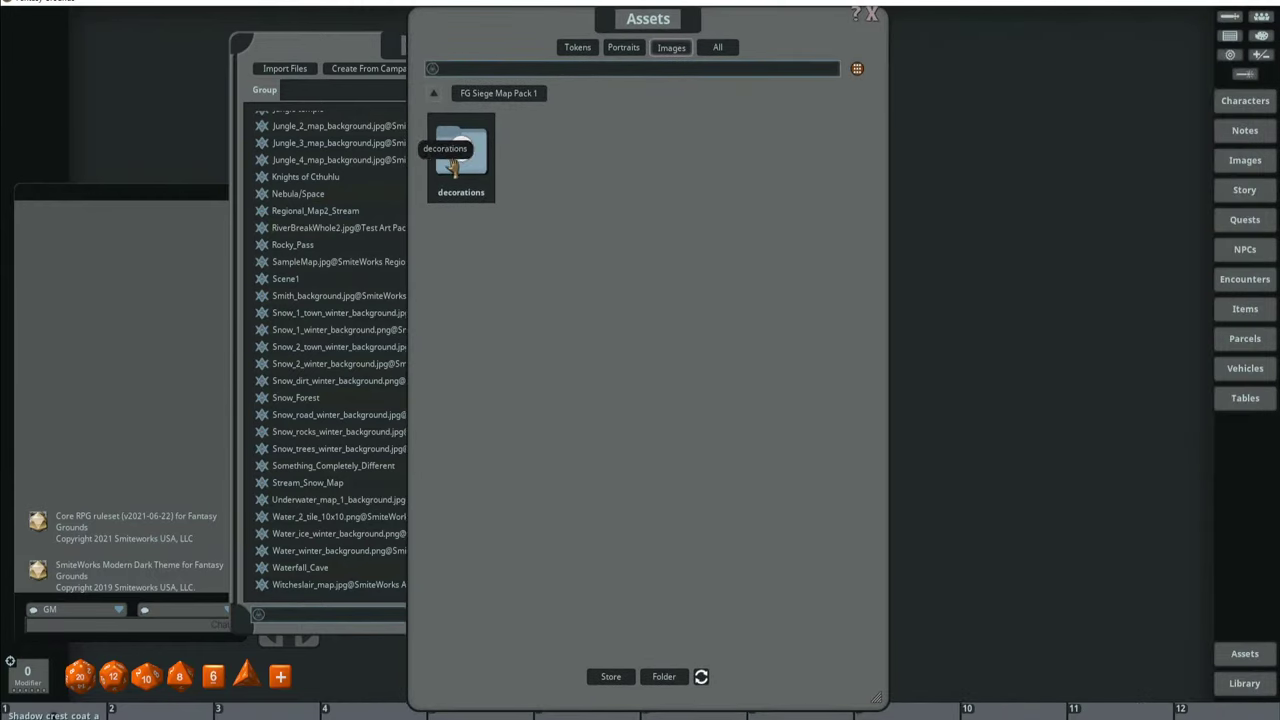
left_click_drag(817, 706, 762, 403)
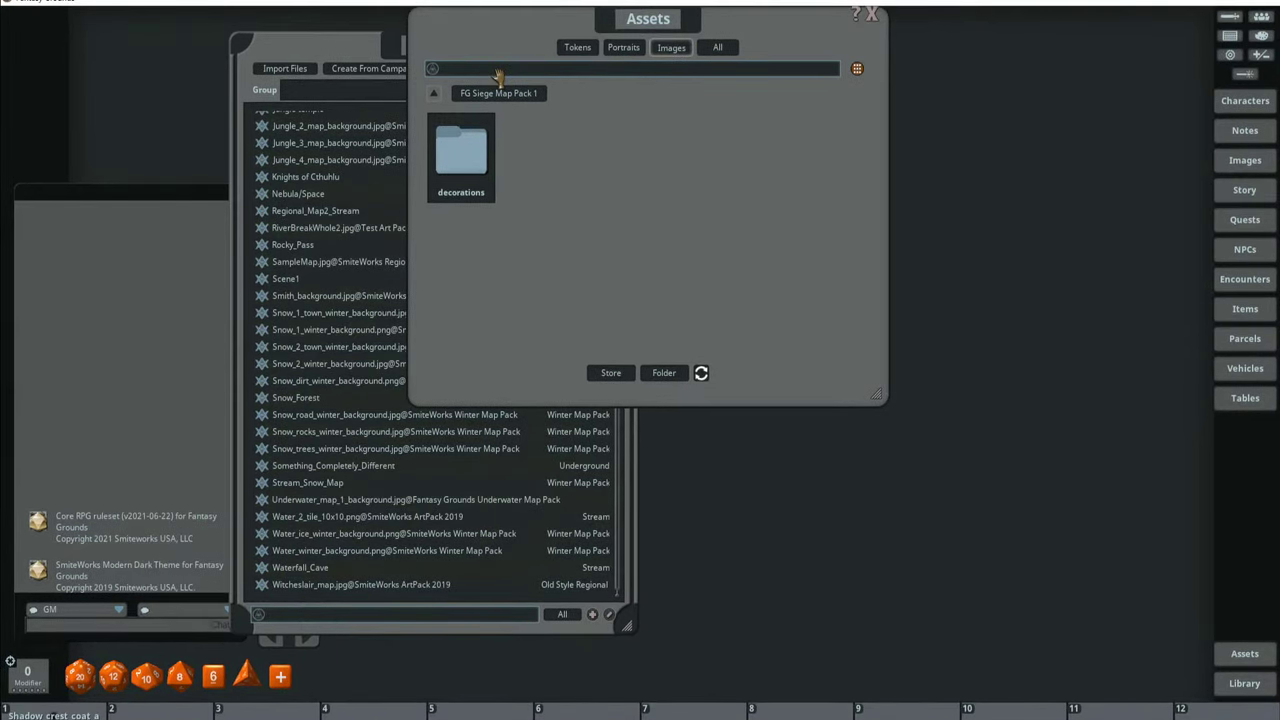
left_click(458, 145)
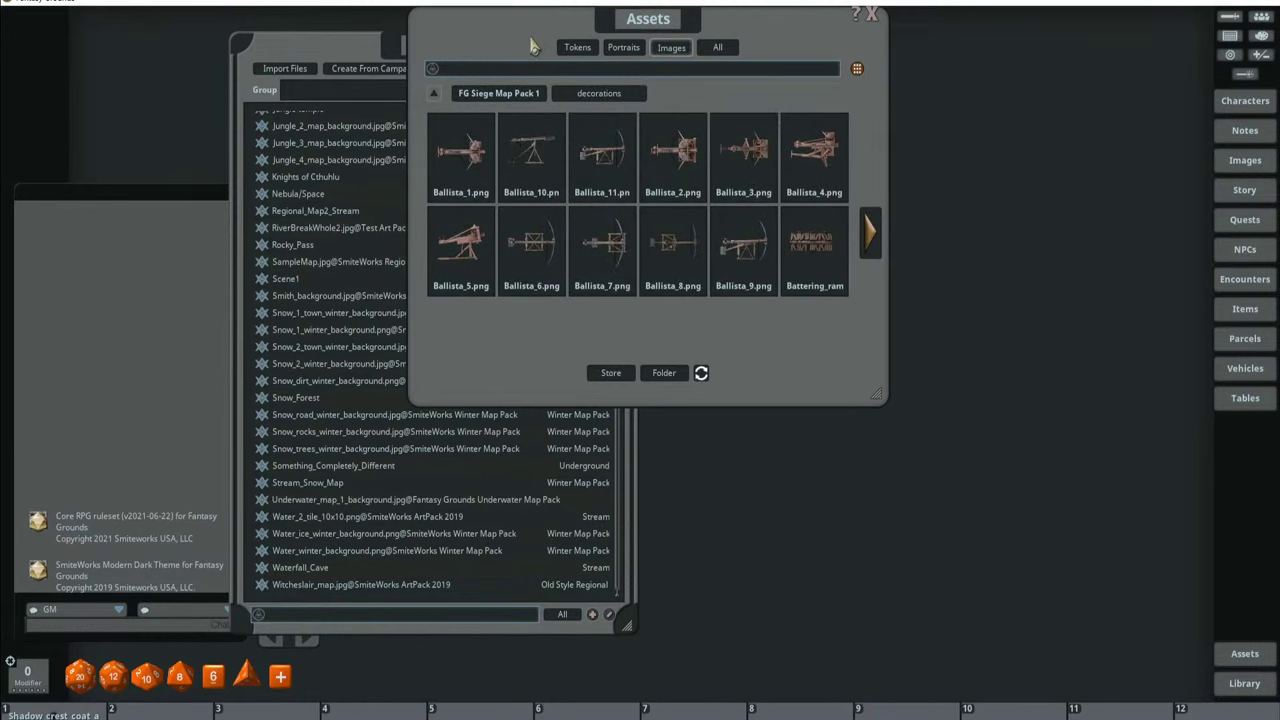
Preview a battering ram and Catapult_10.png from the Siege Map Pack 1 decorations, closing each preview.
left_click_drag(520, 106, 320, 142)
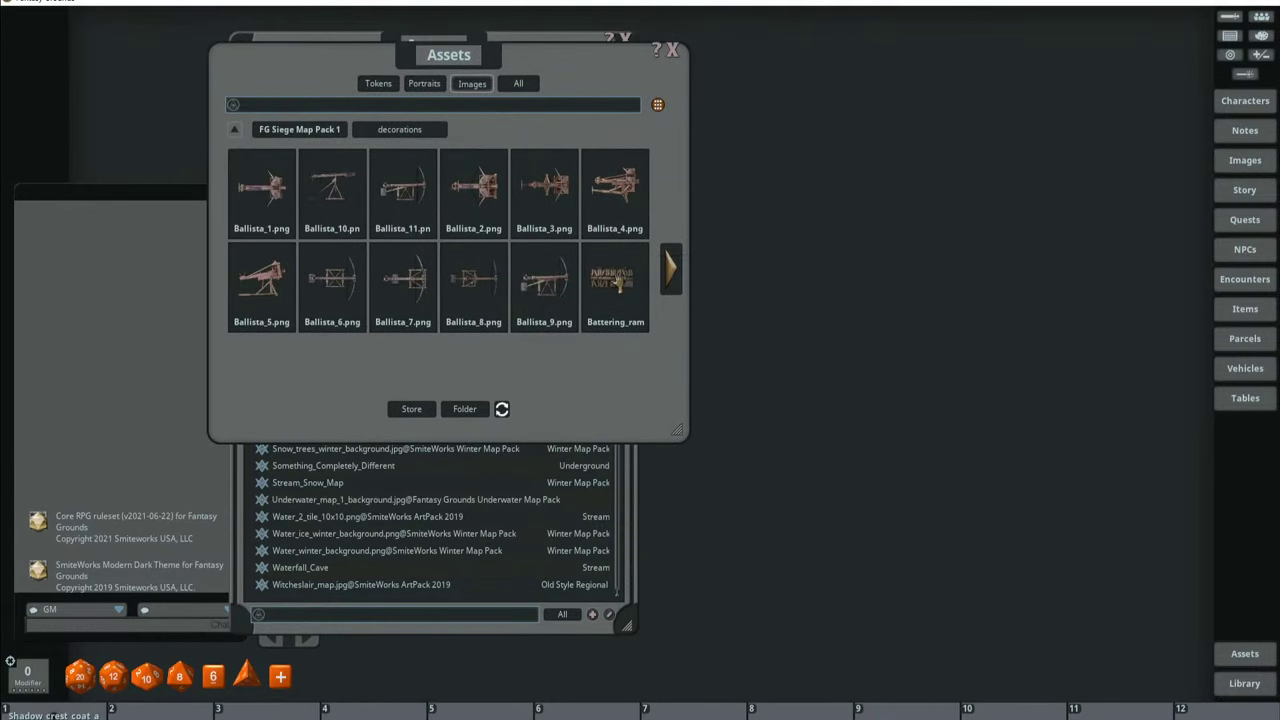
left_click(615, 285)
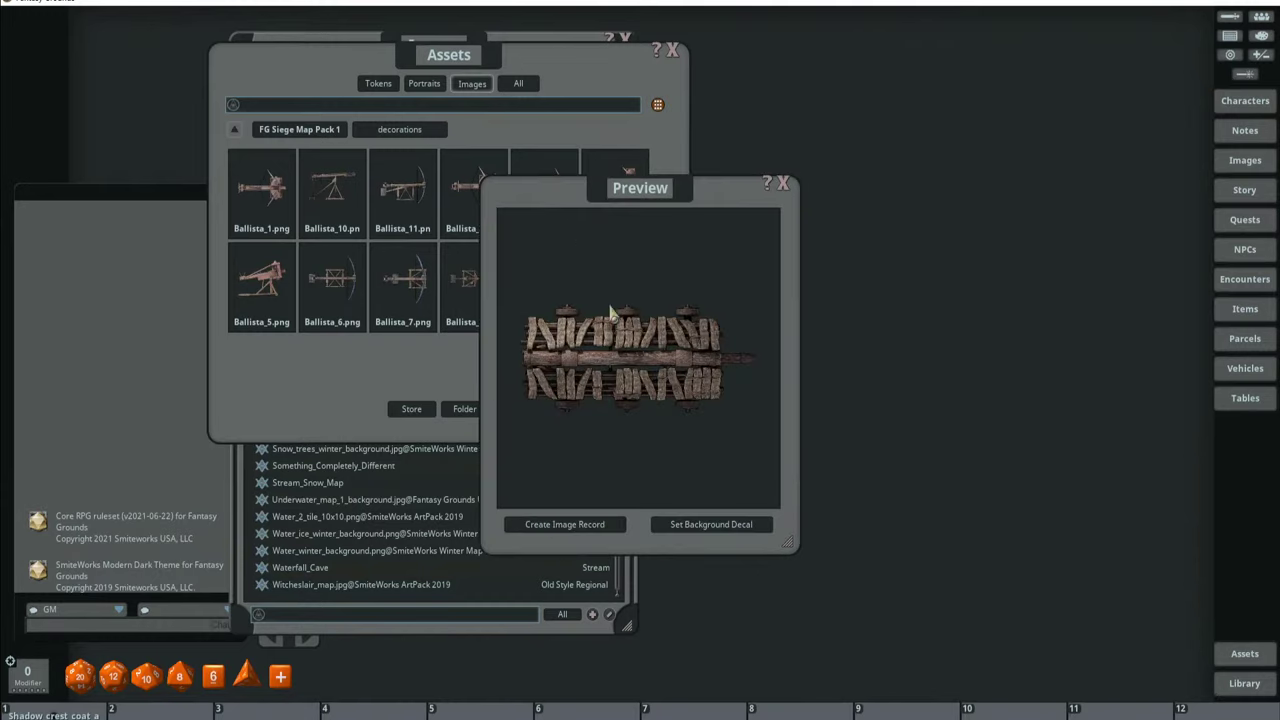
left_click(783, 184)
left_click(670, 268)
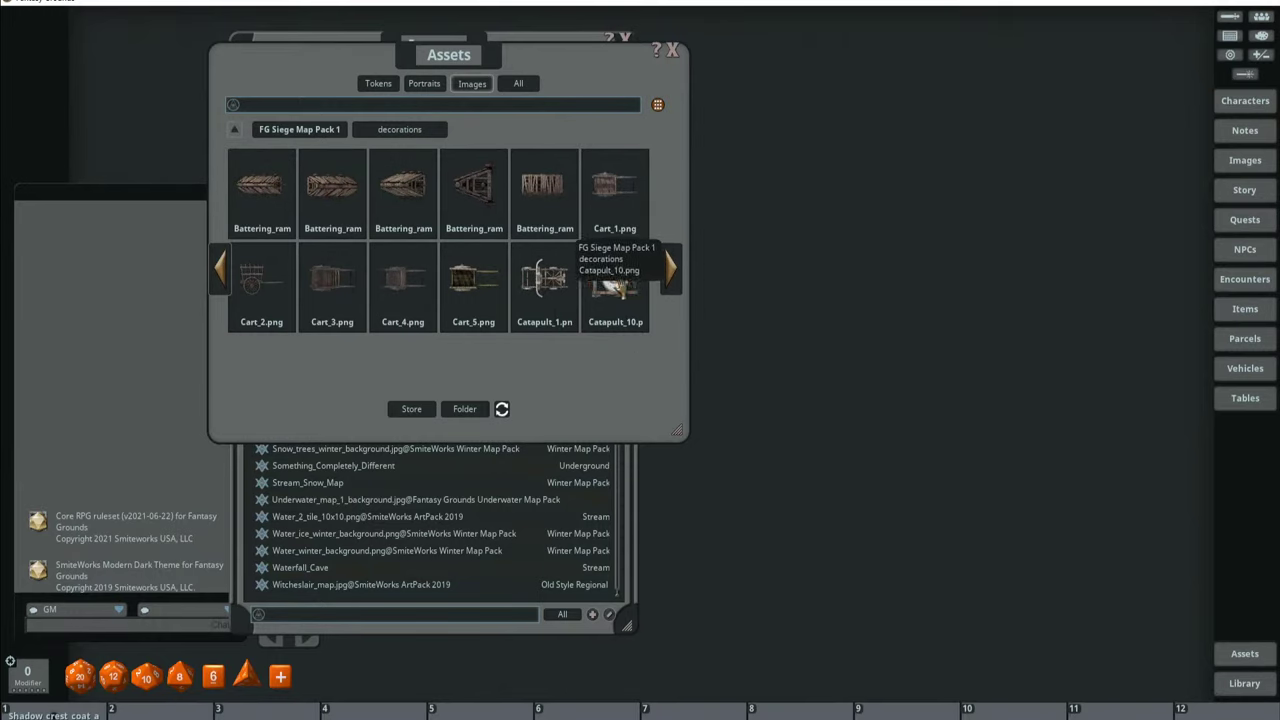
left_click(615, 278)
left_click(784, 201)
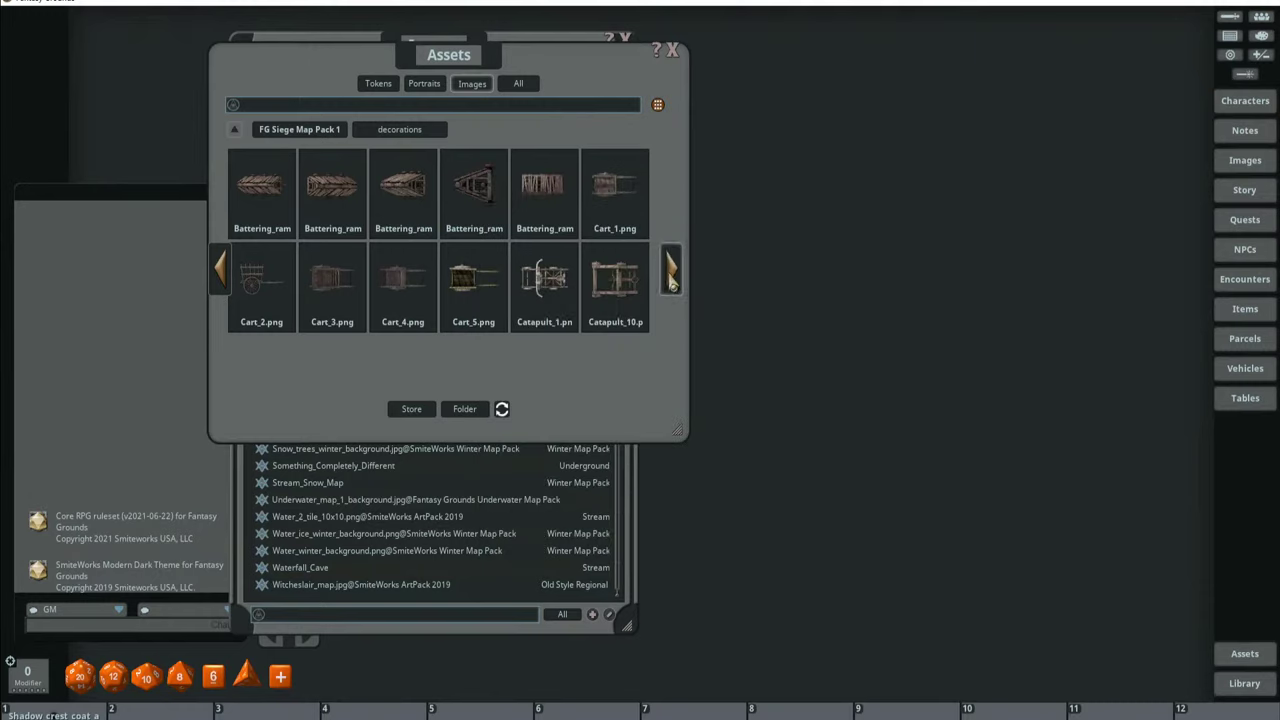
Browse the remaining siege decorations and preview Ladder_4.png and Trebuchet_4.png, closing each preview.
left_click(671, 268)
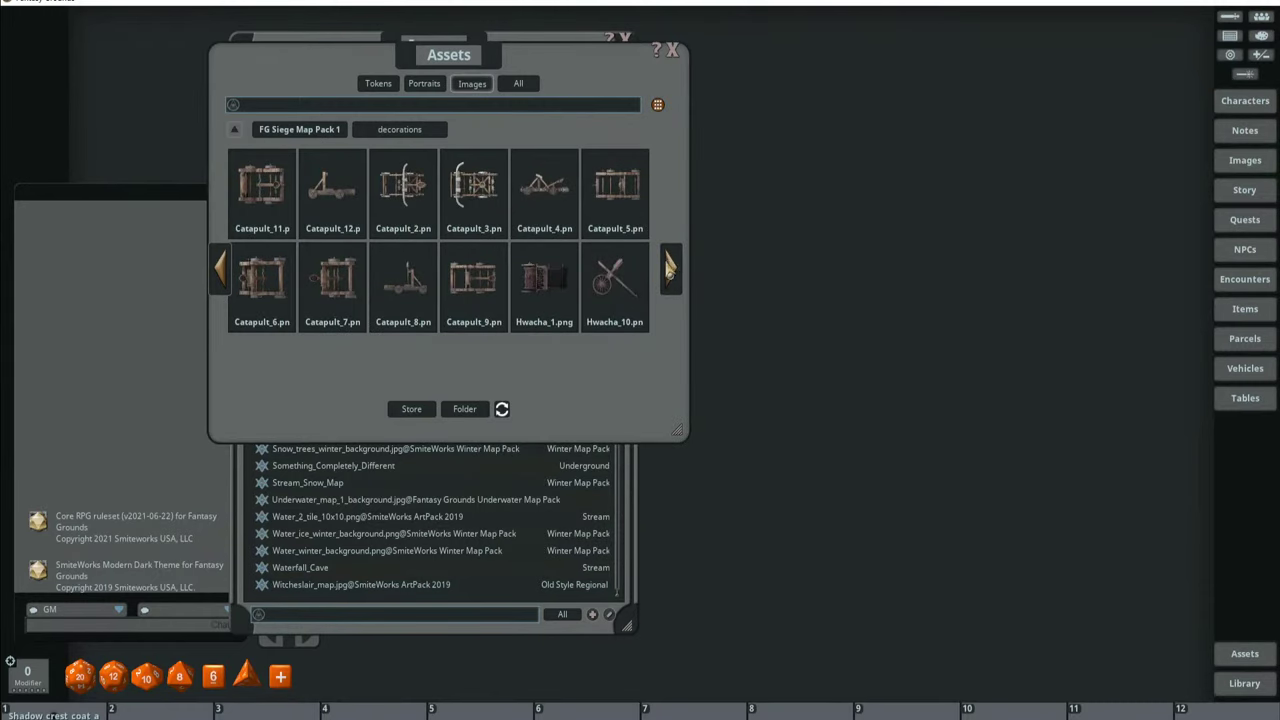
left_click(671, 268)
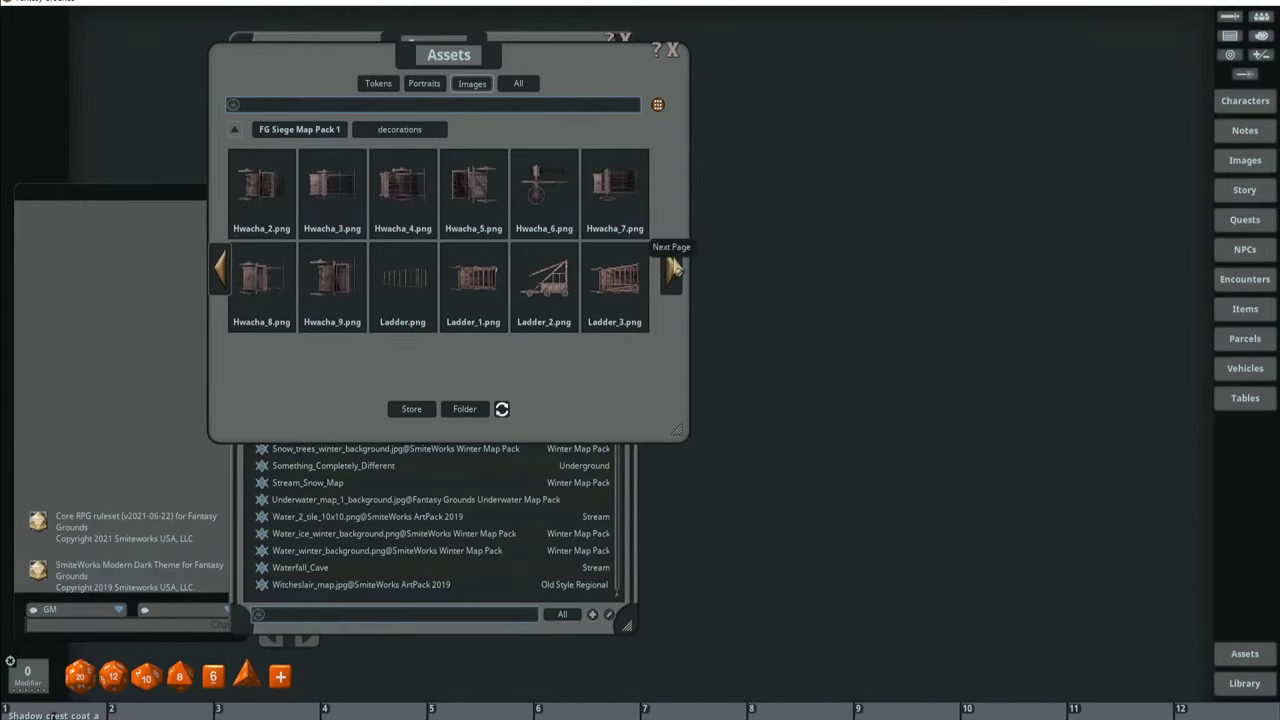
left_click(671, 268)
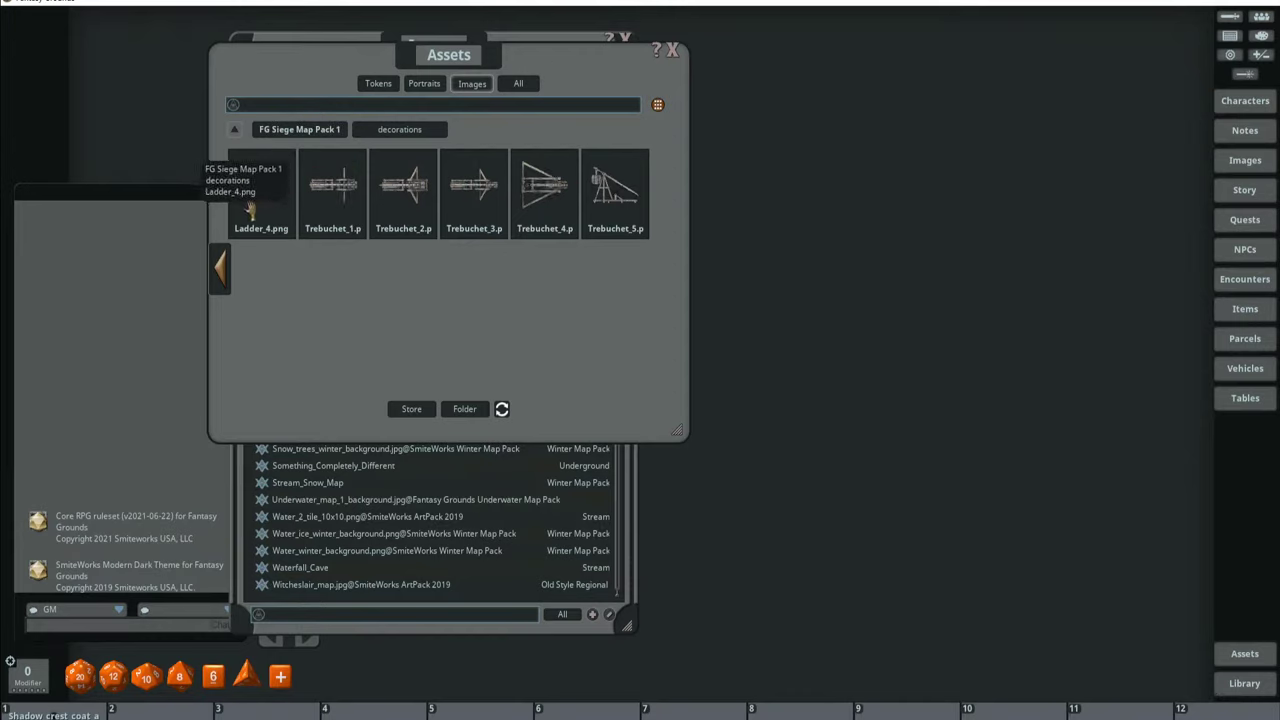
left_click(260, 186)
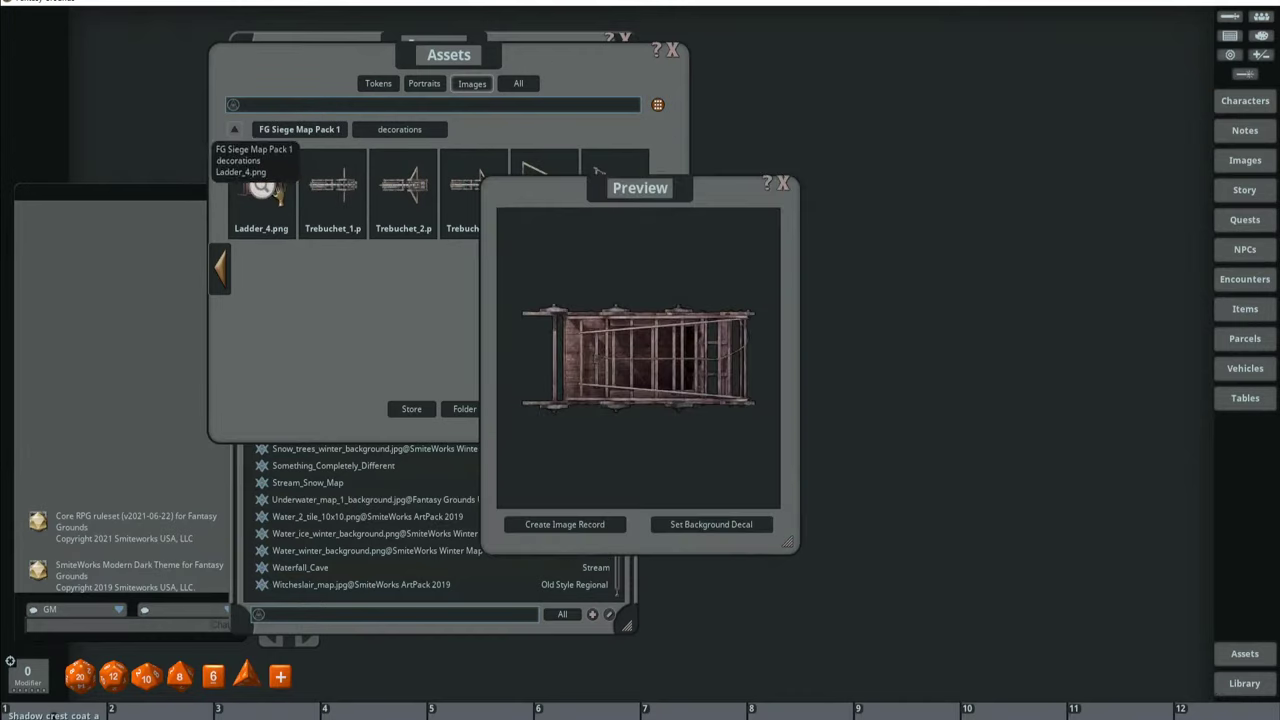
left_click(783, 188)
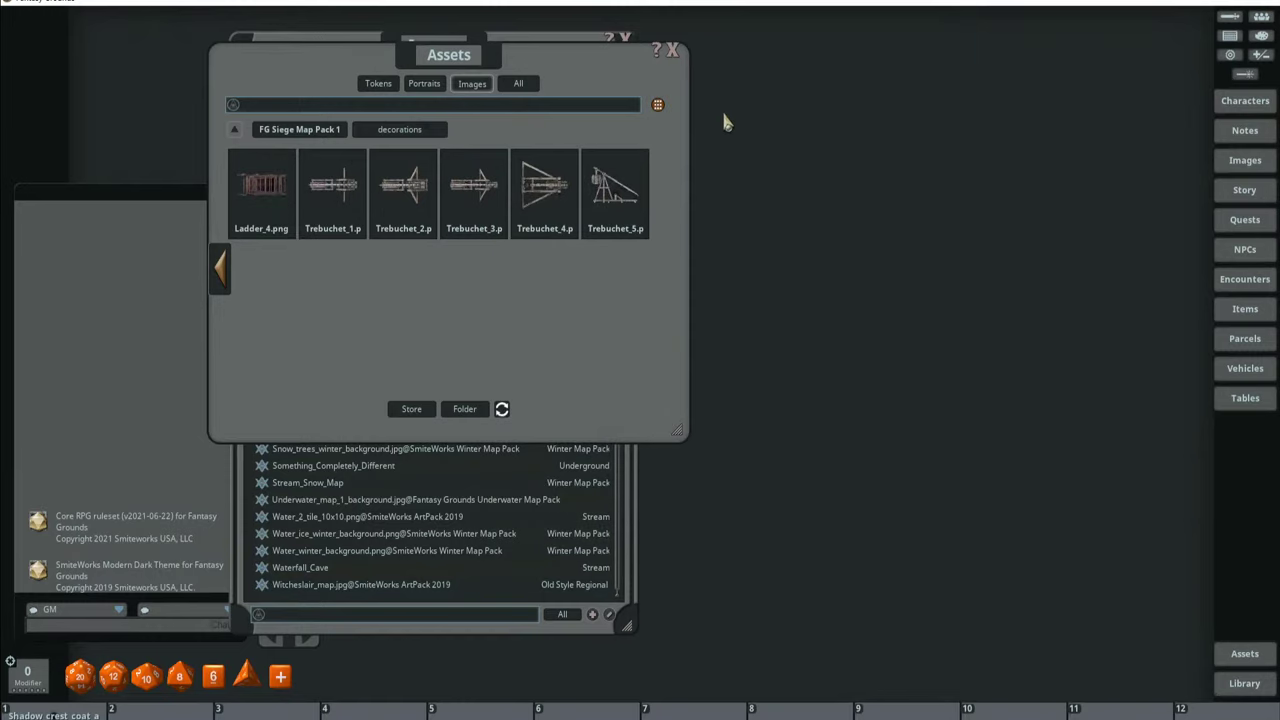
left_click(541, 185)
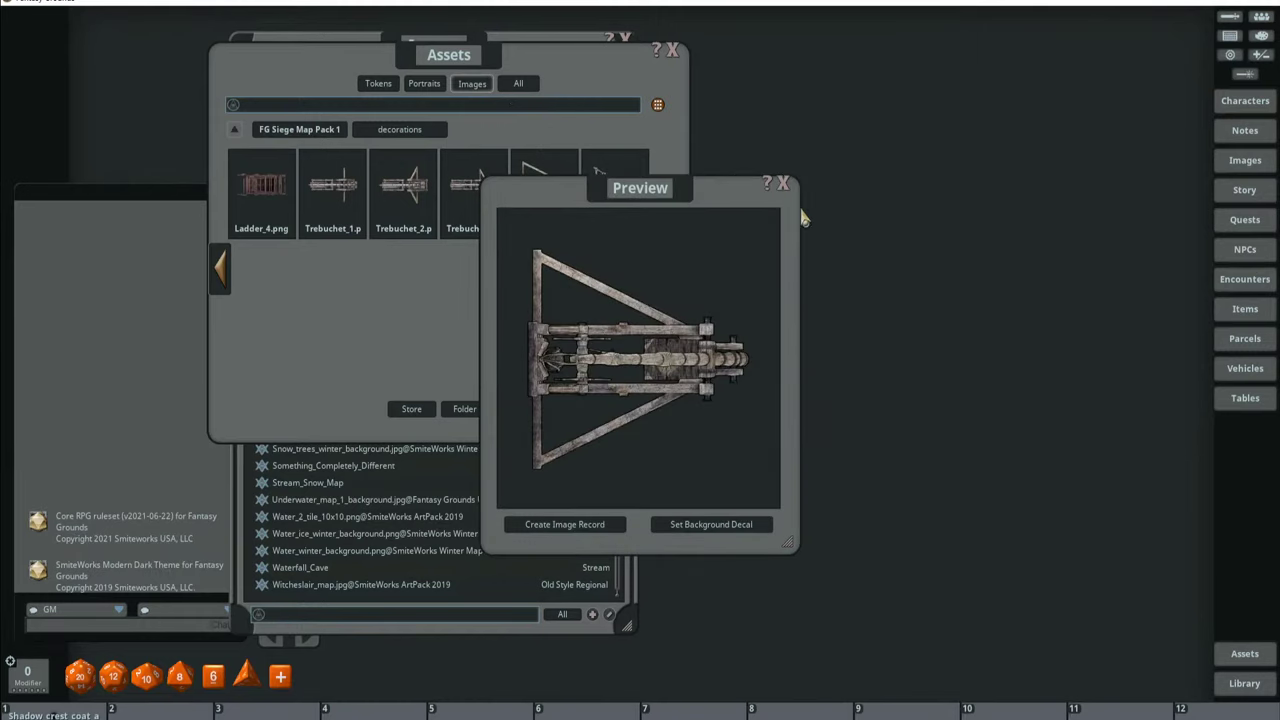
left_click(784, 184)
Move the Assets window off the Images list and open the brushes folder of FG Siege Map Pack 2.
left_click_drag(643, 82, 971, 134)
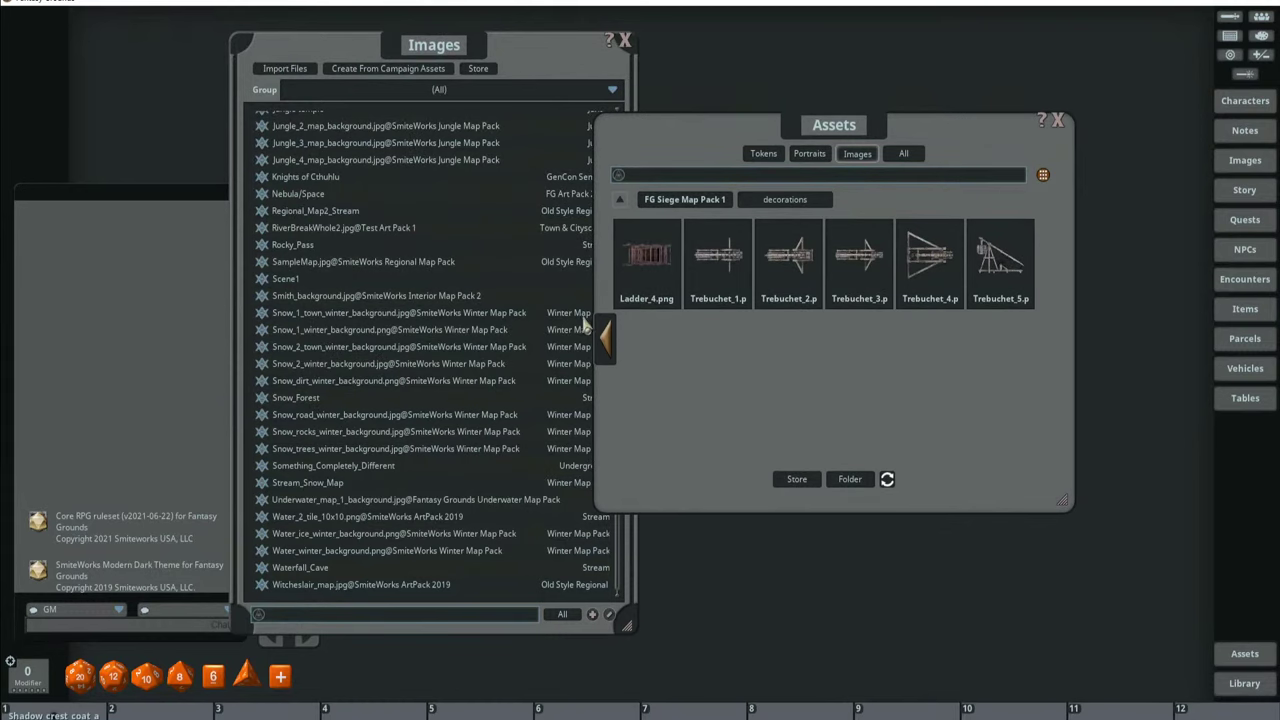
left_click(704, 199)
left_click(620, 200)
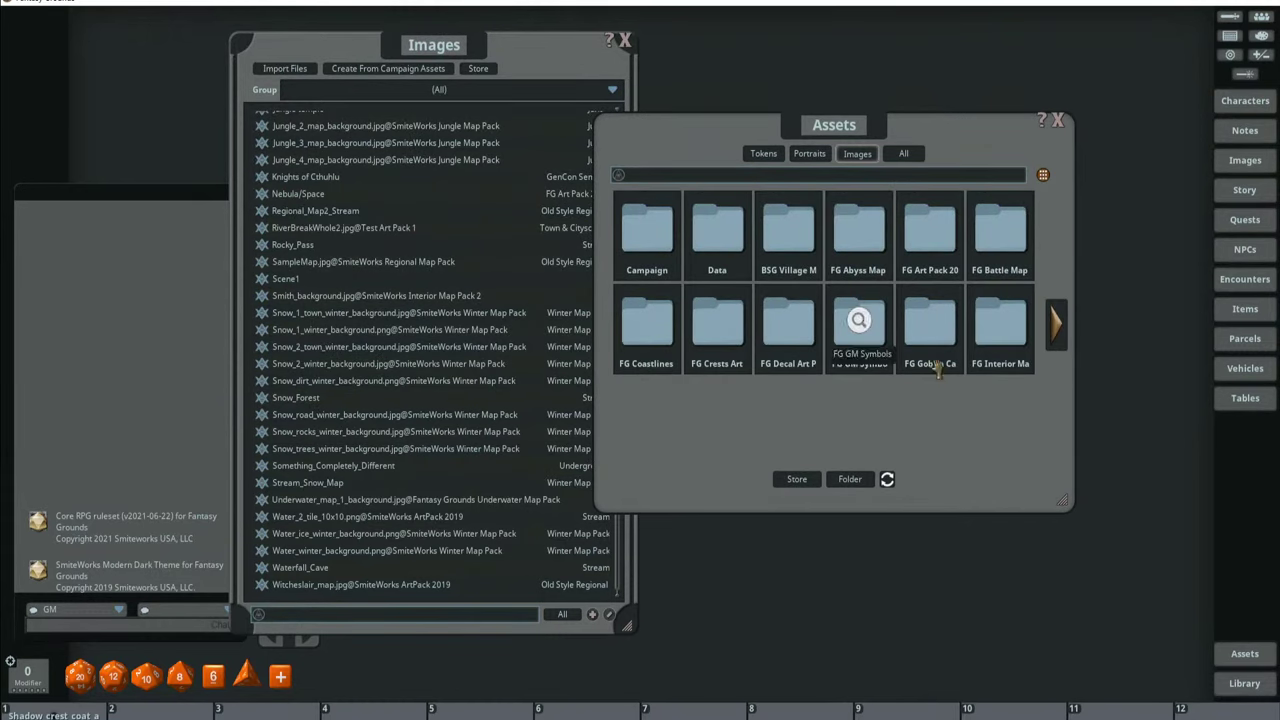
left_click(1057, 324)
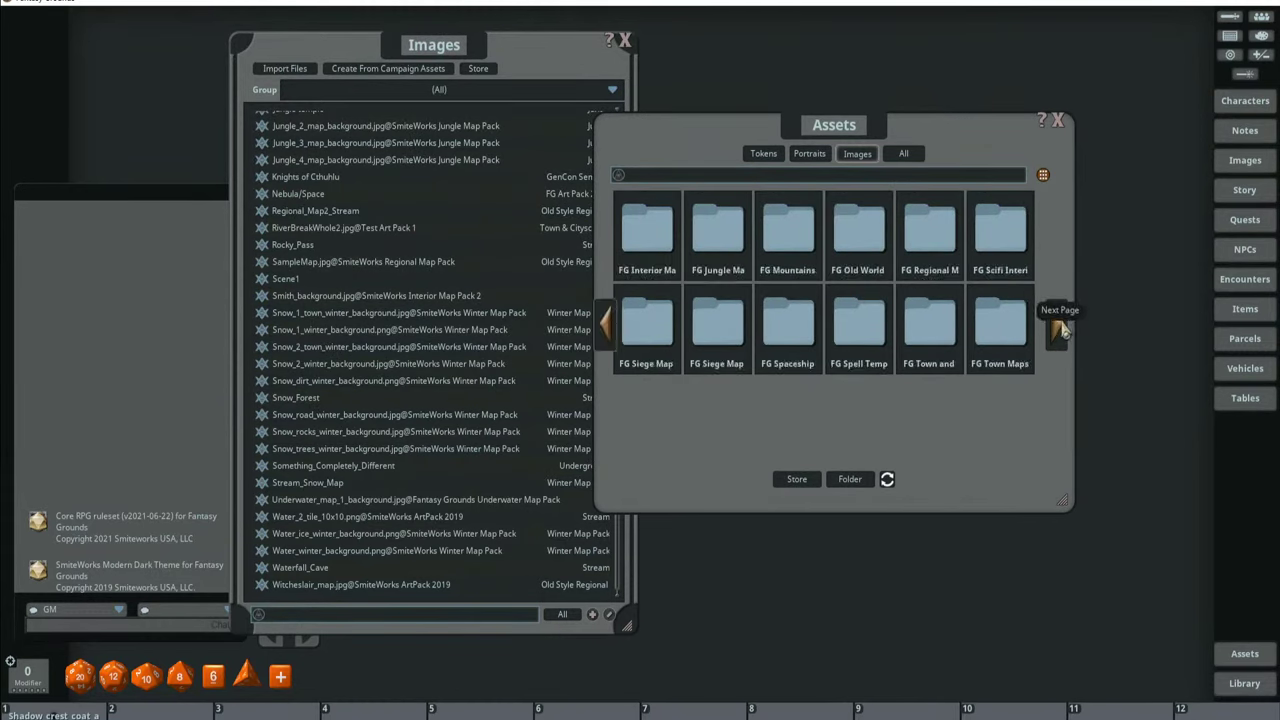
left_click(716, 322)
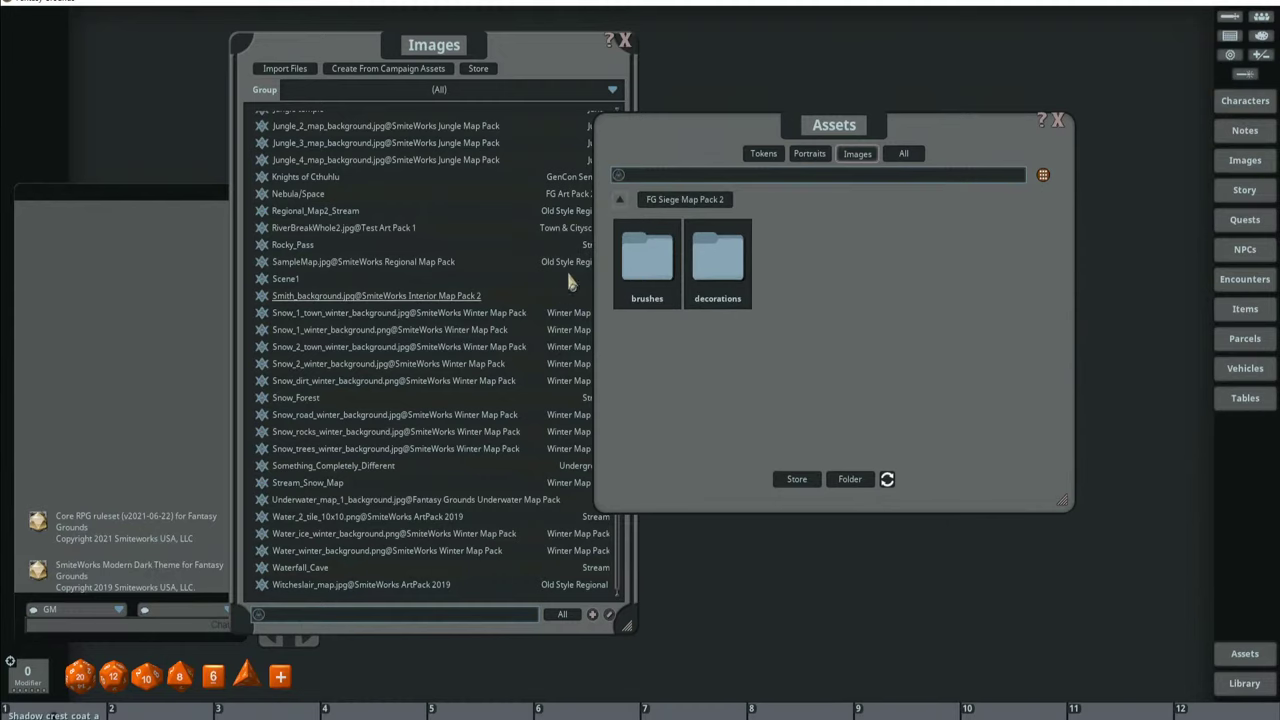
left_click(655, 255)
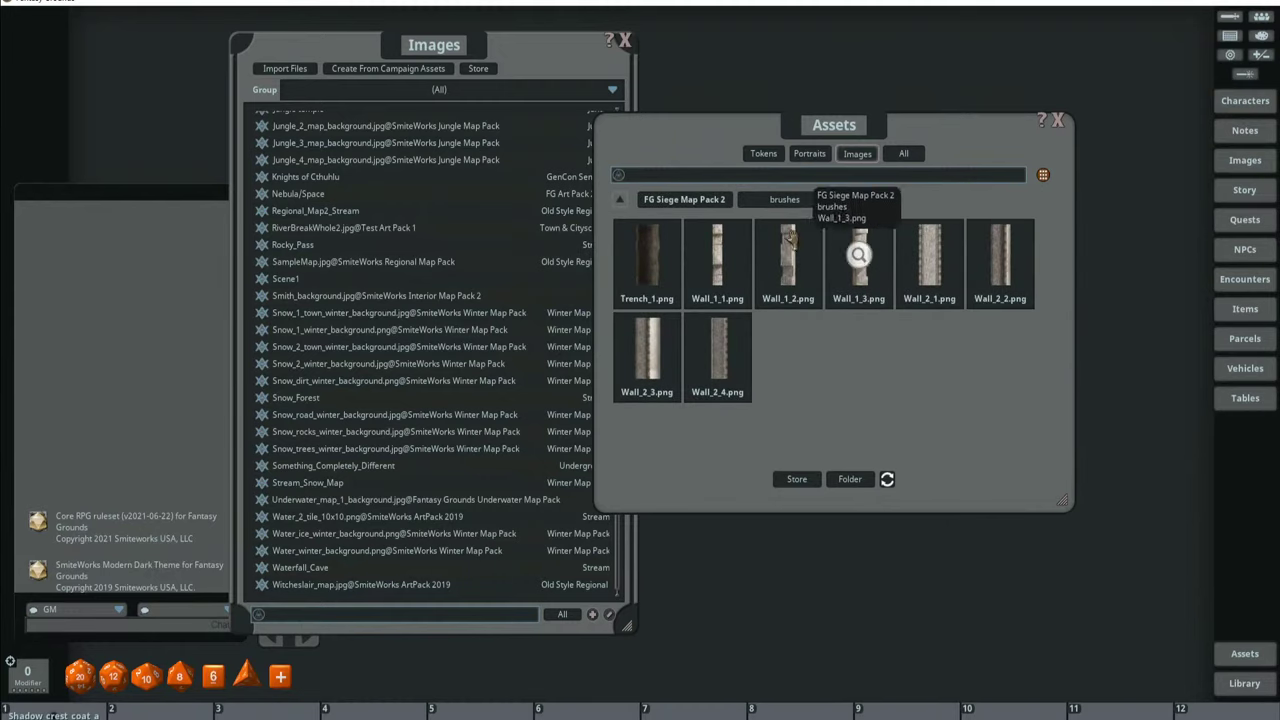
Preview the Wall_1_3.png brush, close the preview and move the Assets window clear of the Images list.
left_click(858, 255)
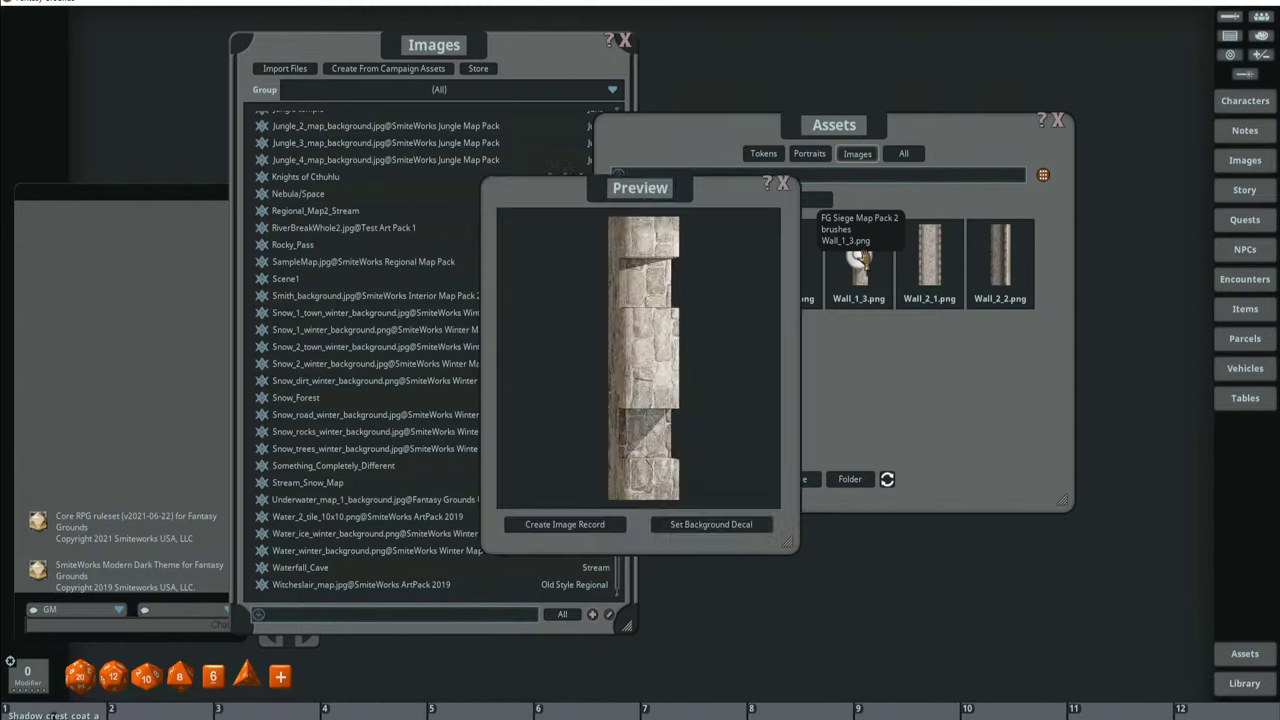
left_click_drag(658, 207, 878, 207)
left_click(1003, 183)
left_click_drag(780, 132, 883, 118)
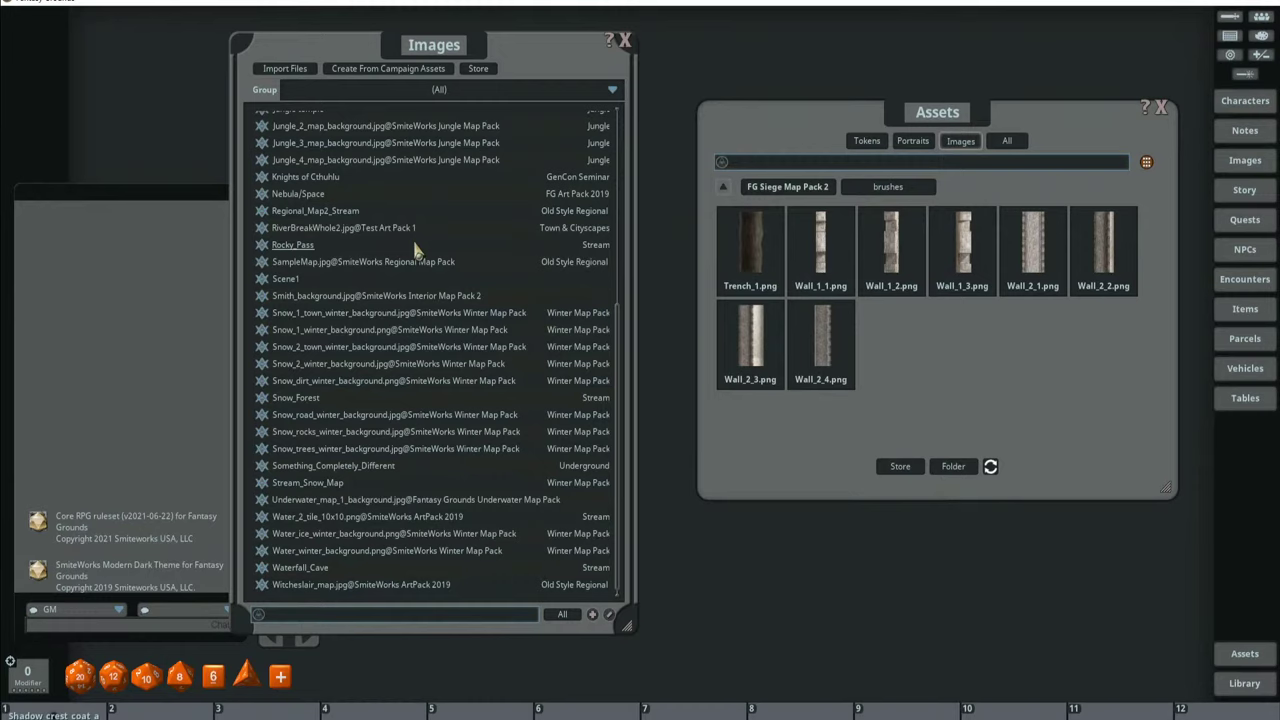
Create a new blank image record in the Images list.
left_click_drag(517, 55, 500, 48)
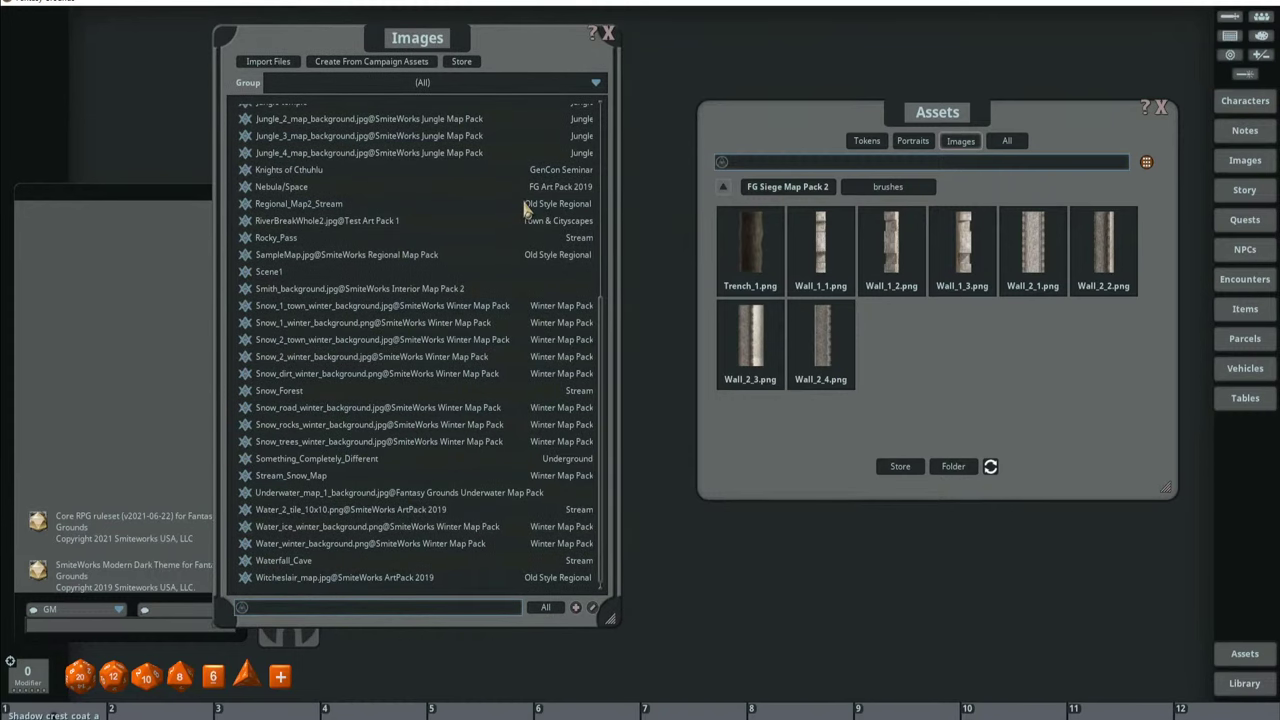
scroll(467, 169, "up", 6)
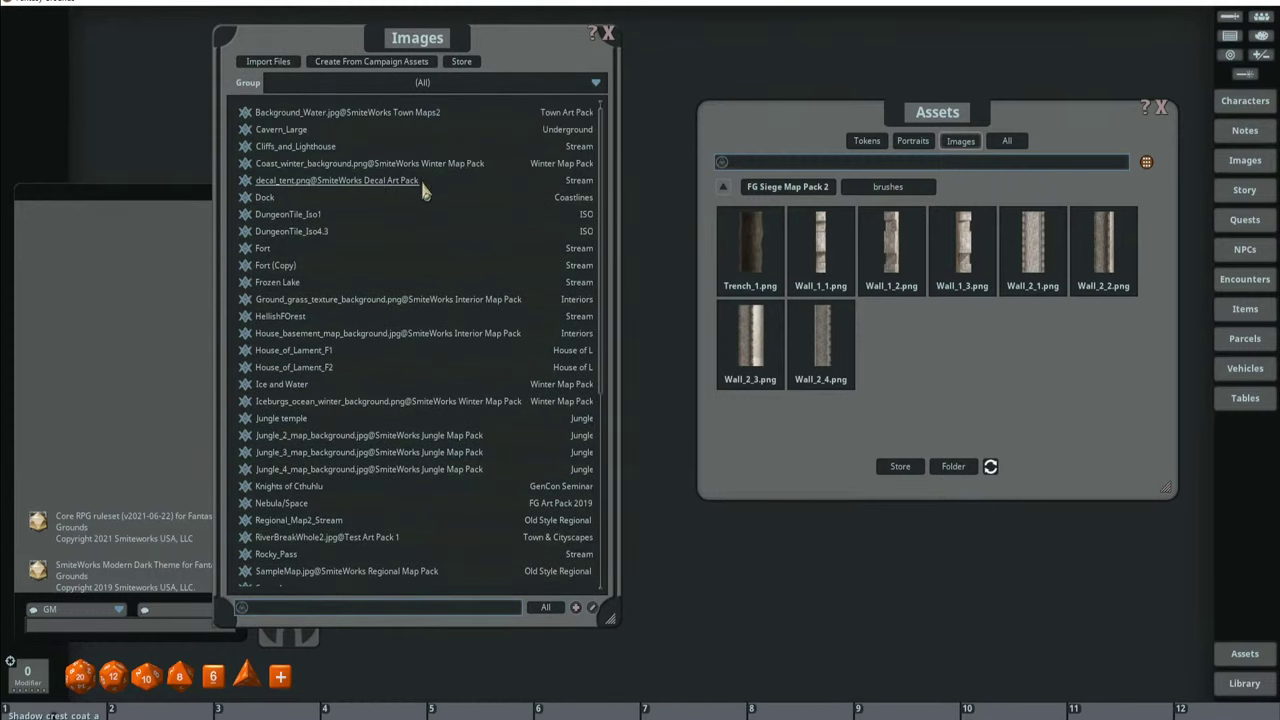
scroll(383, 480, "down", 6)
right_click(477, 568)
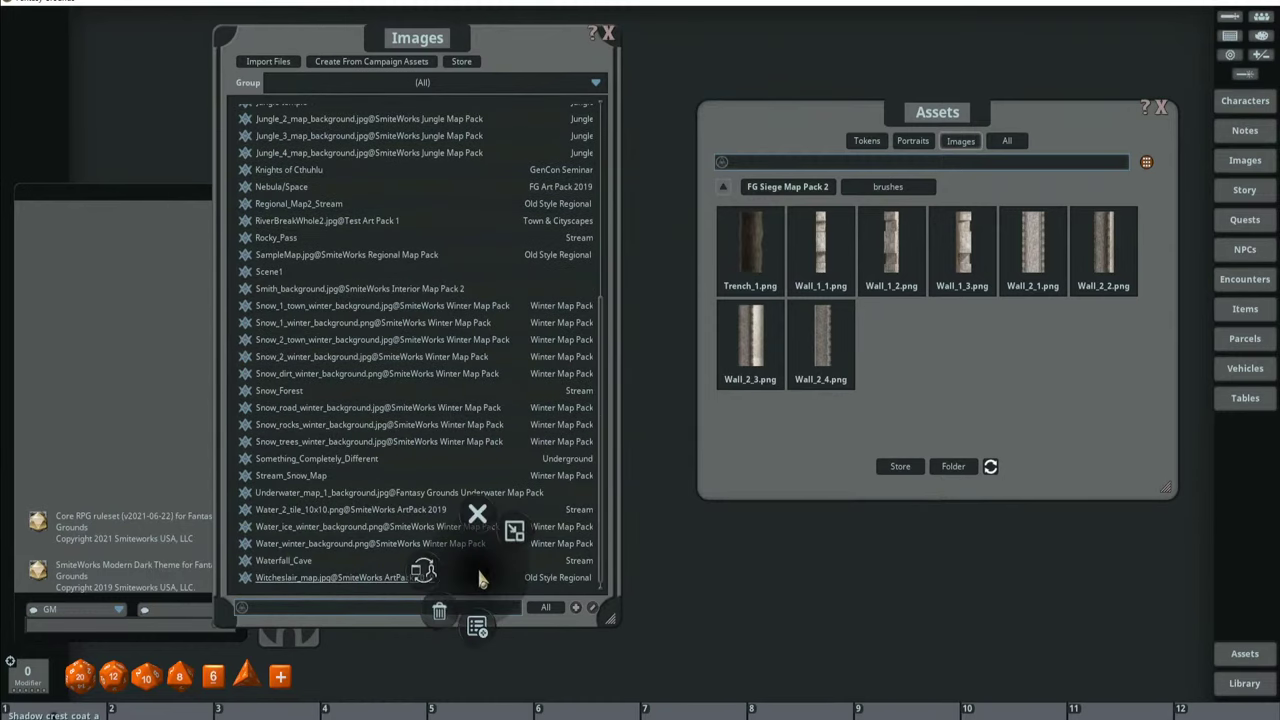
left_click(477, 626)
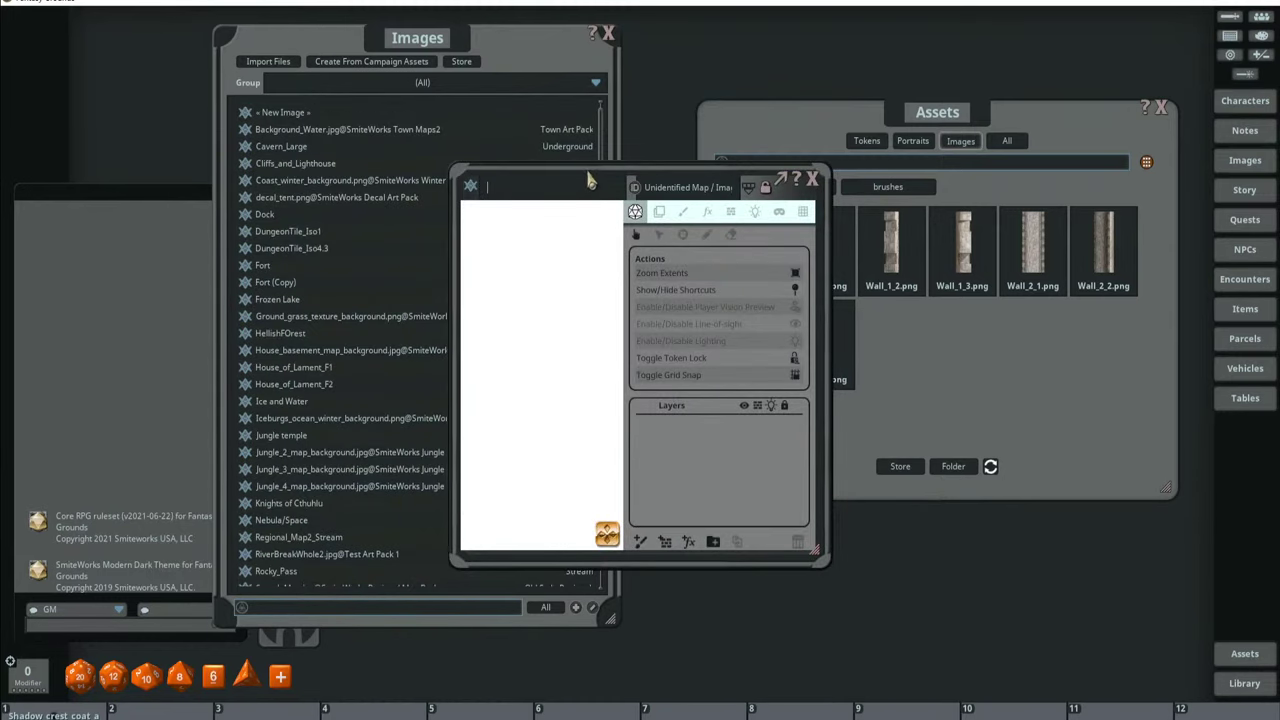
Enlarge and reposition the new image's window, close the Images list and move the Assets window beside the canvas.
left_click_drag(590, 180, 227, 108)
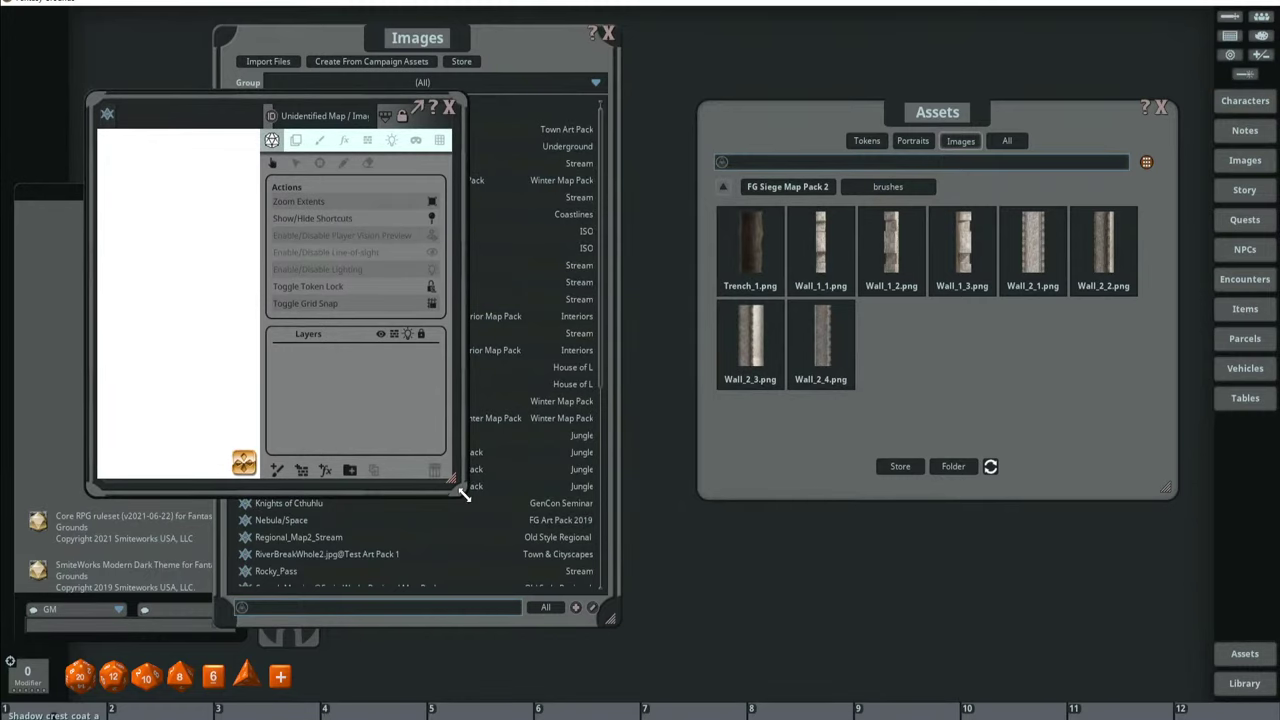
left_click_drag(463, 493, 926, 648)
left_click(609, 33)
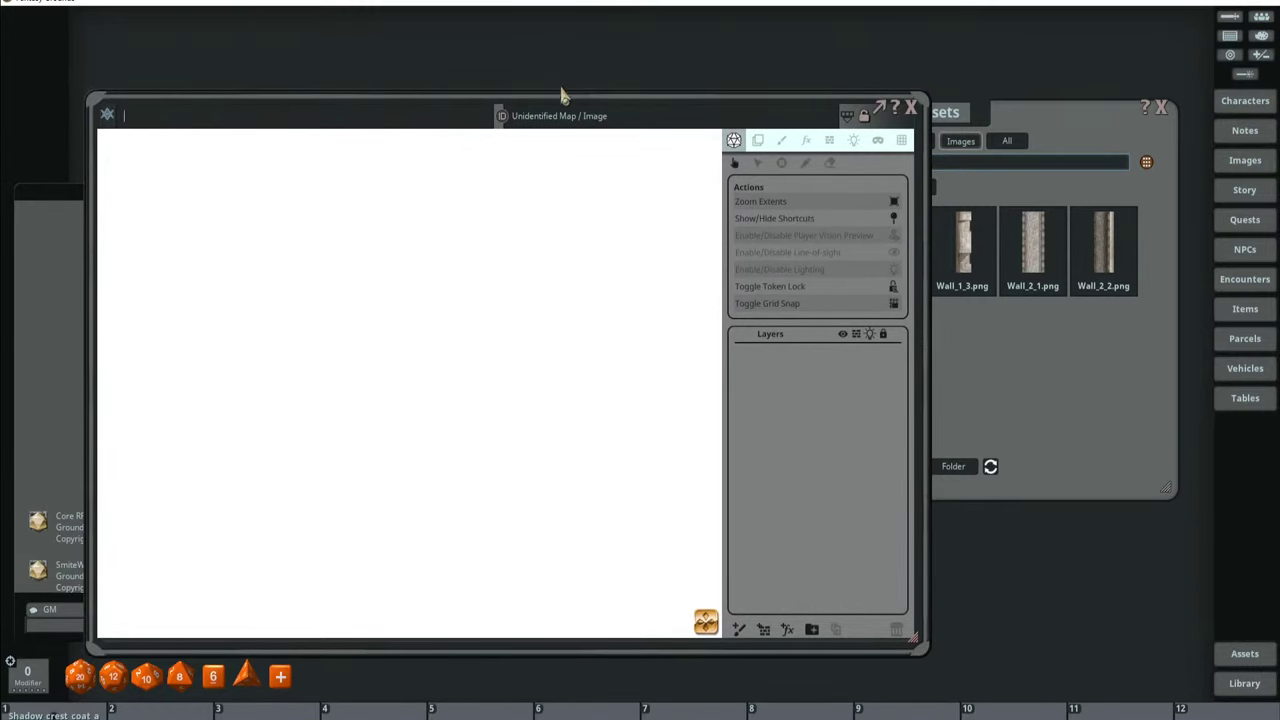
left_click_drag(557, 93, 571, 51)
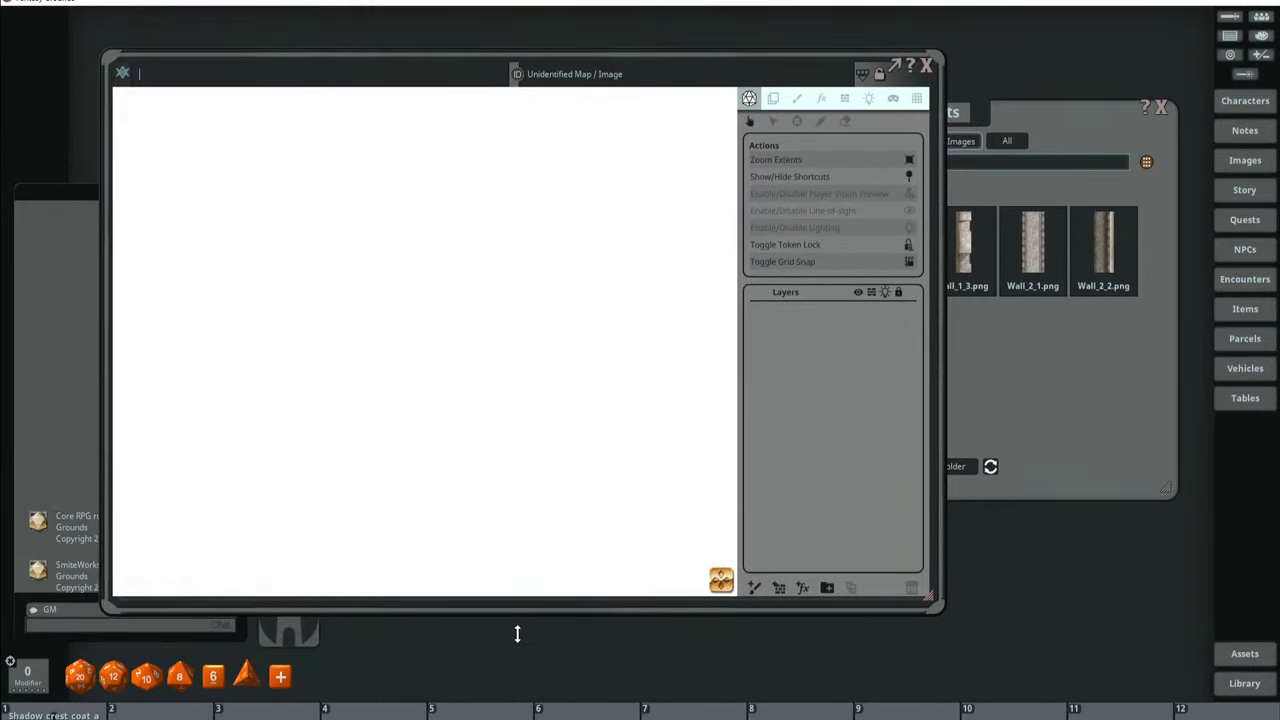
left_click_drag(517, 633, 517, 658)
left_click_drag(1090, 100, 994, 114)
Add a painting layer to the new image and give it a square grid of size 100 by 100.
left_click(788, 74)
left_click(753, 638)
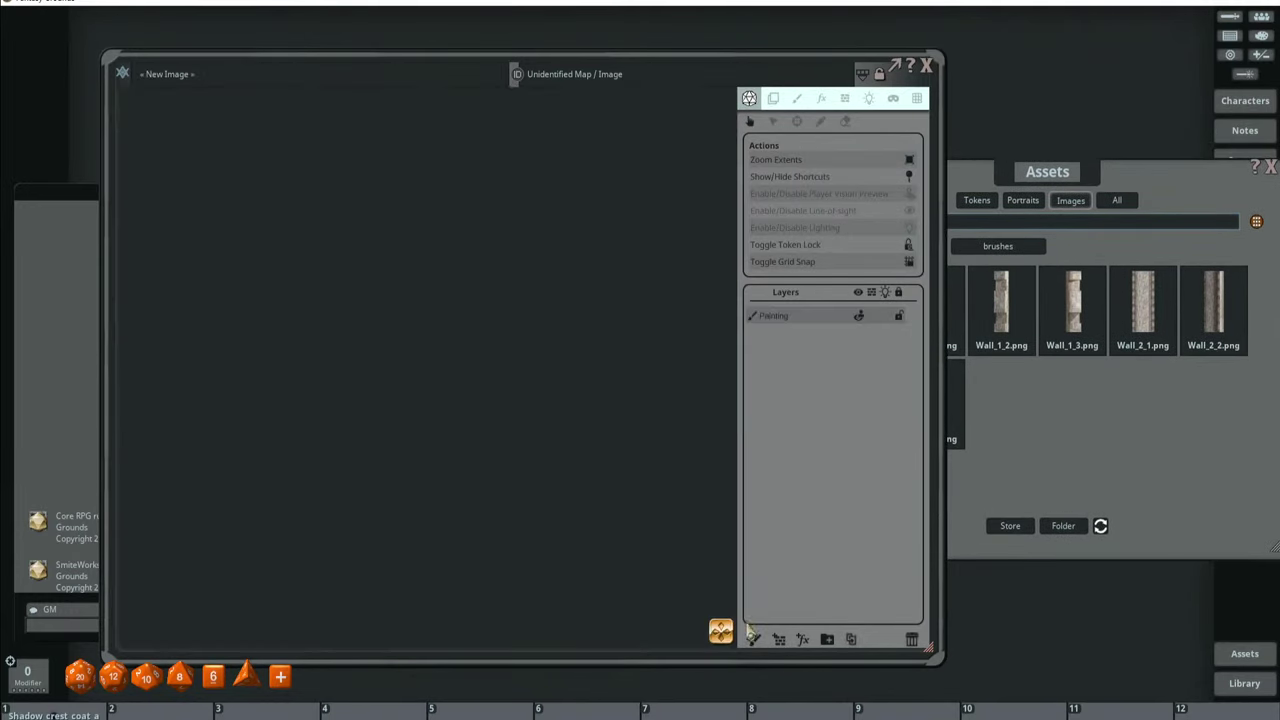
left_click(917, 98)
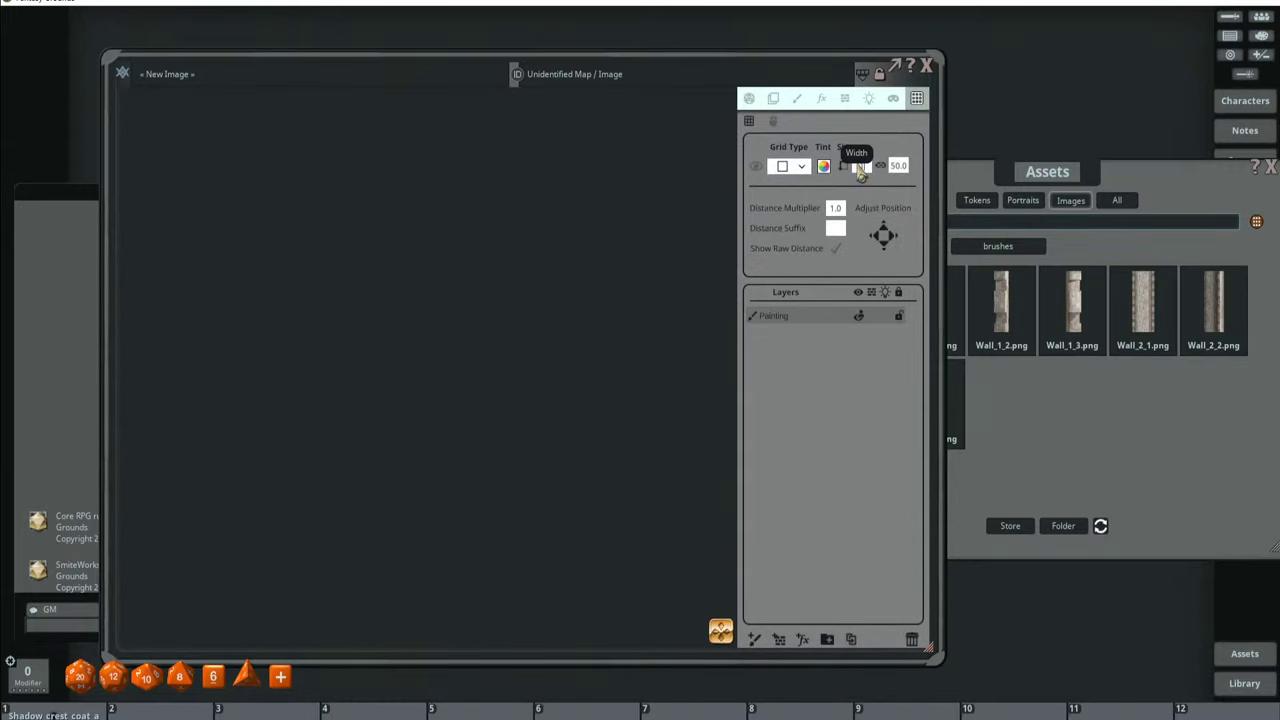
scroll(560, 286, "down", 3)
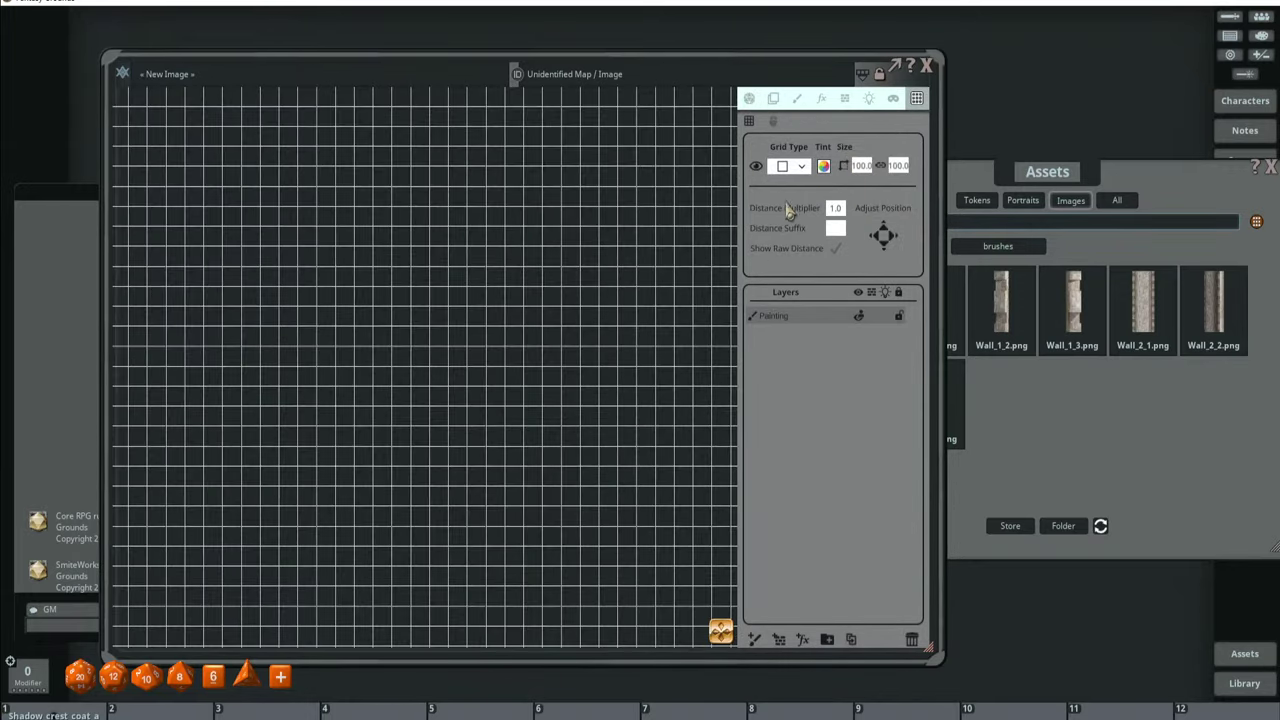
Make the image's grid lines faint by setting the grid colour's alpha to 22.
left_click(823, 167)
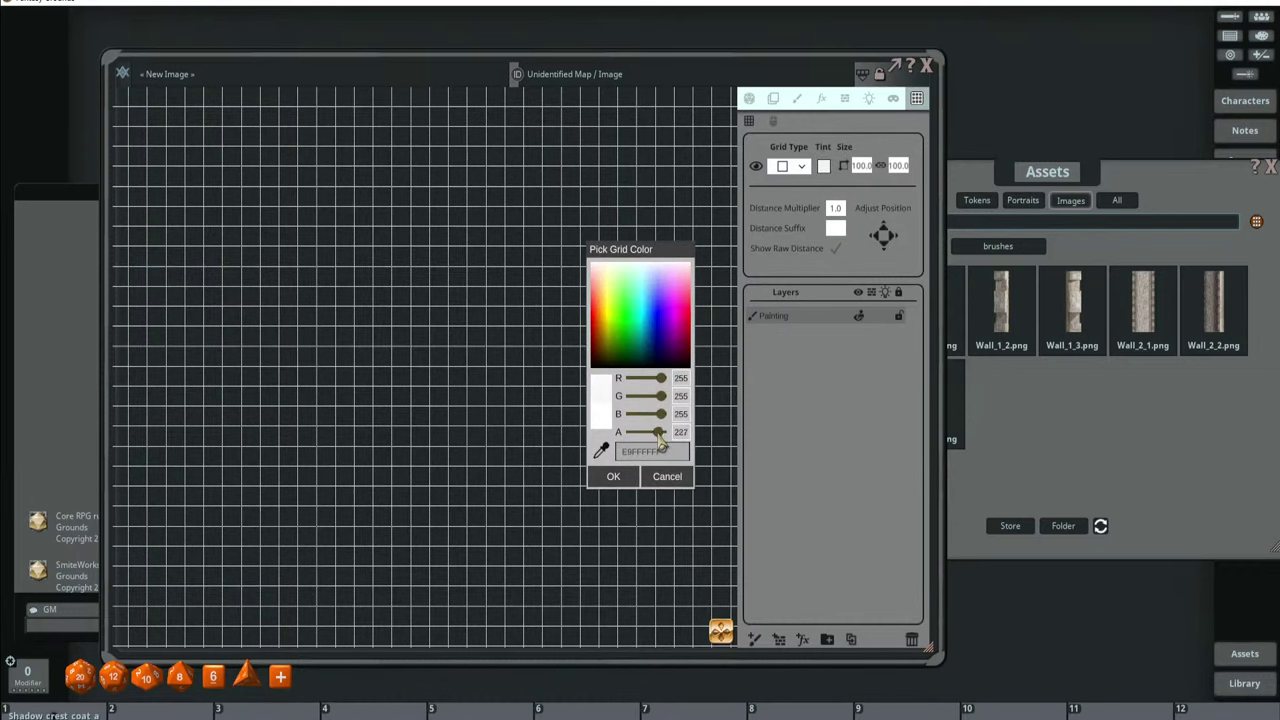
left_click_drag(661, 432, 636, 451)
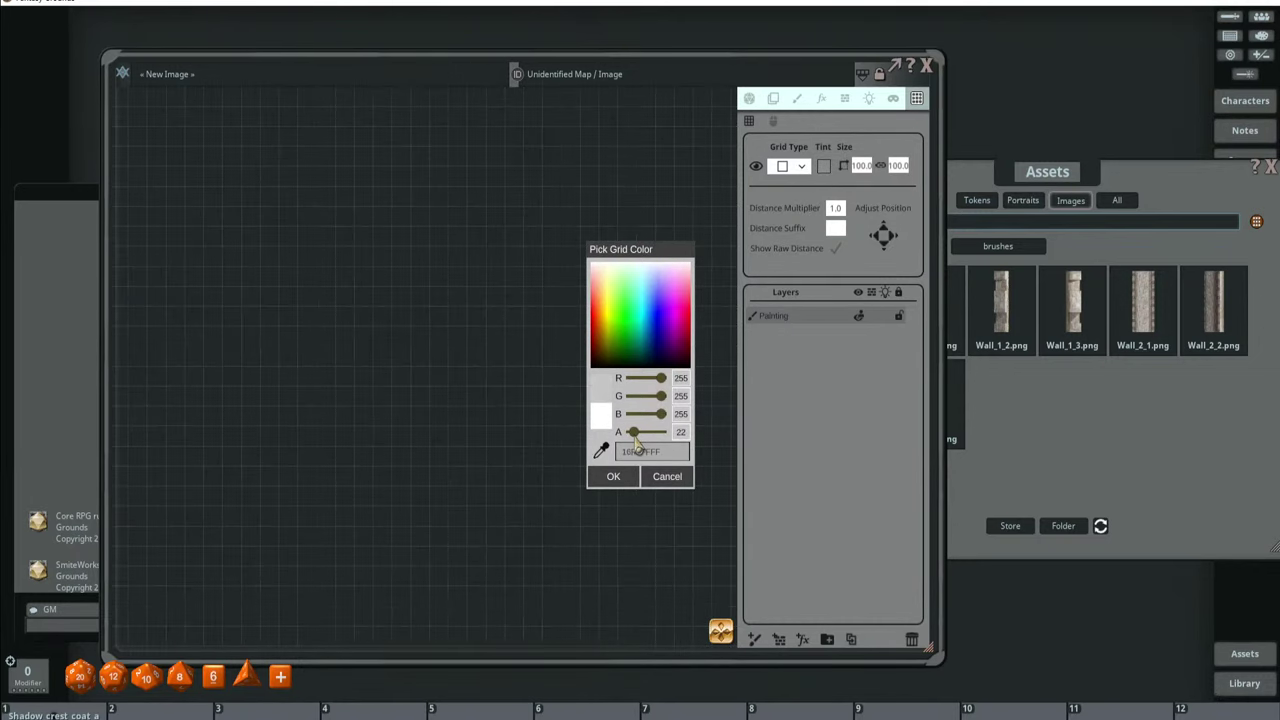
left_click(613, 476)
Rearrange the image and Assets windows so that the canvas, its tool settings and the brush thumbnails are accessible.
left_click_drag(1035, 178, 1005, 112)
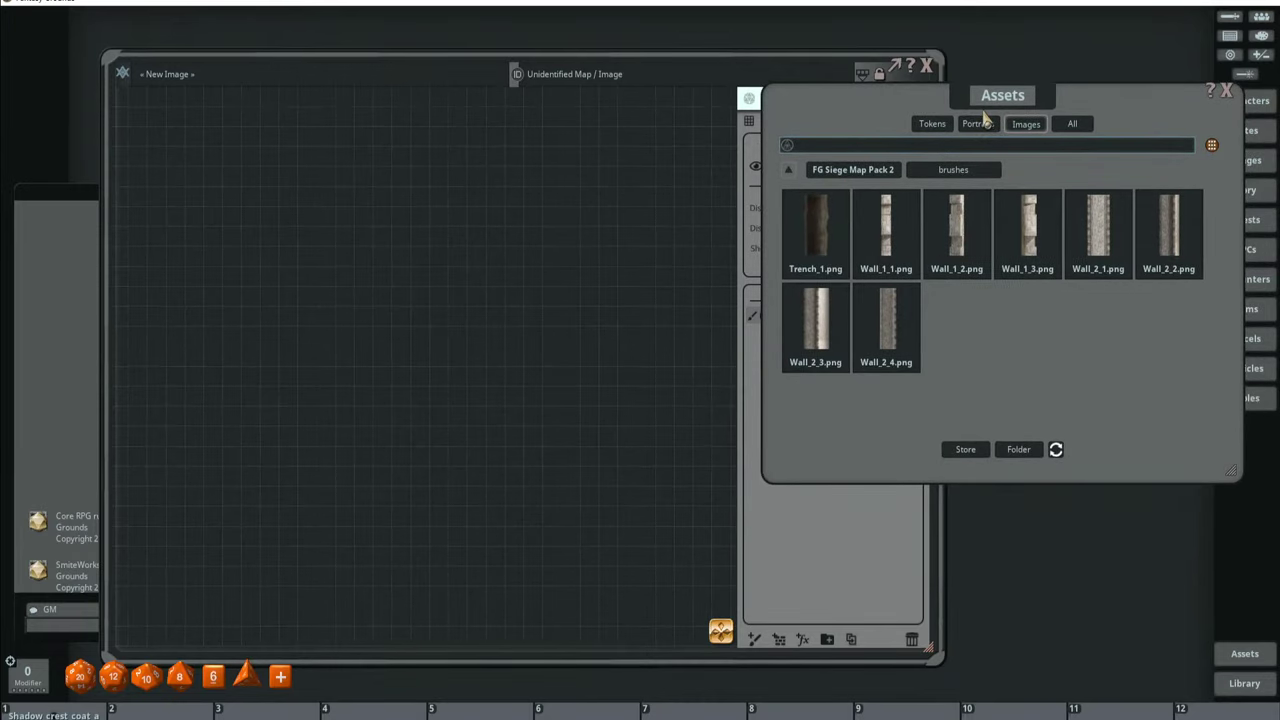
left_click_drag(742, 76, 676, 52)
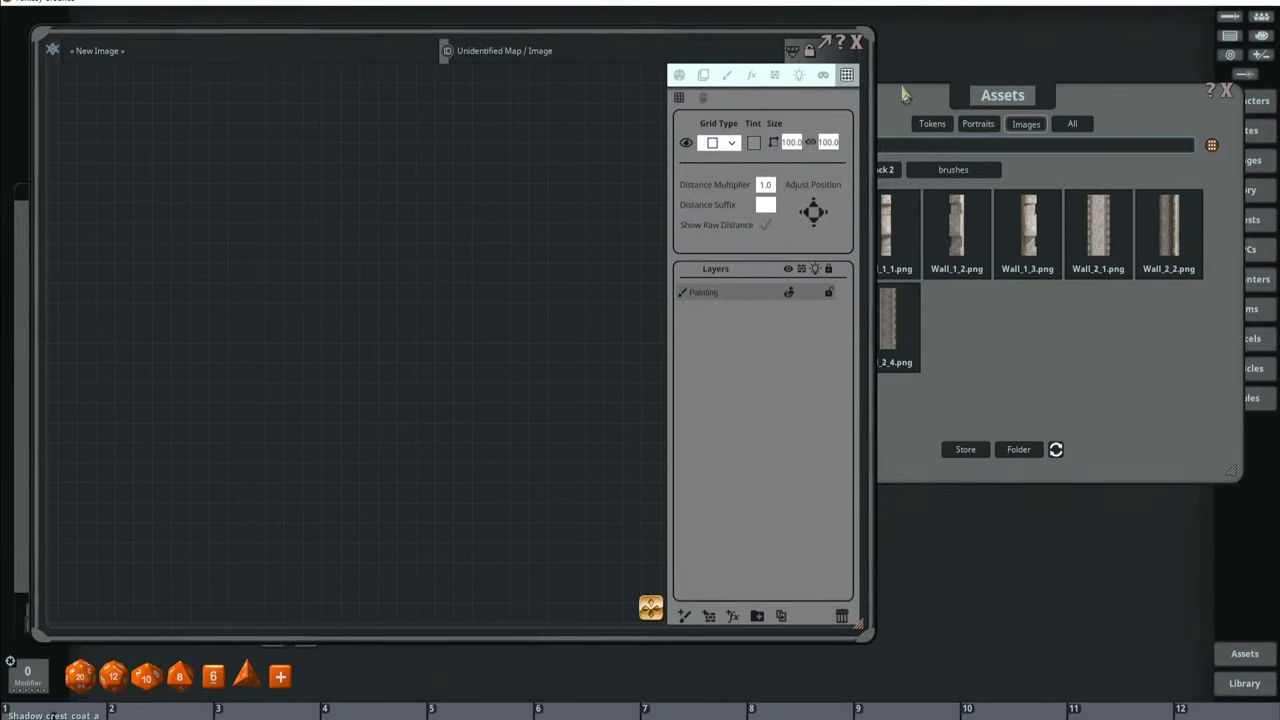
left_click_drag(994, 102, 1043, 102)
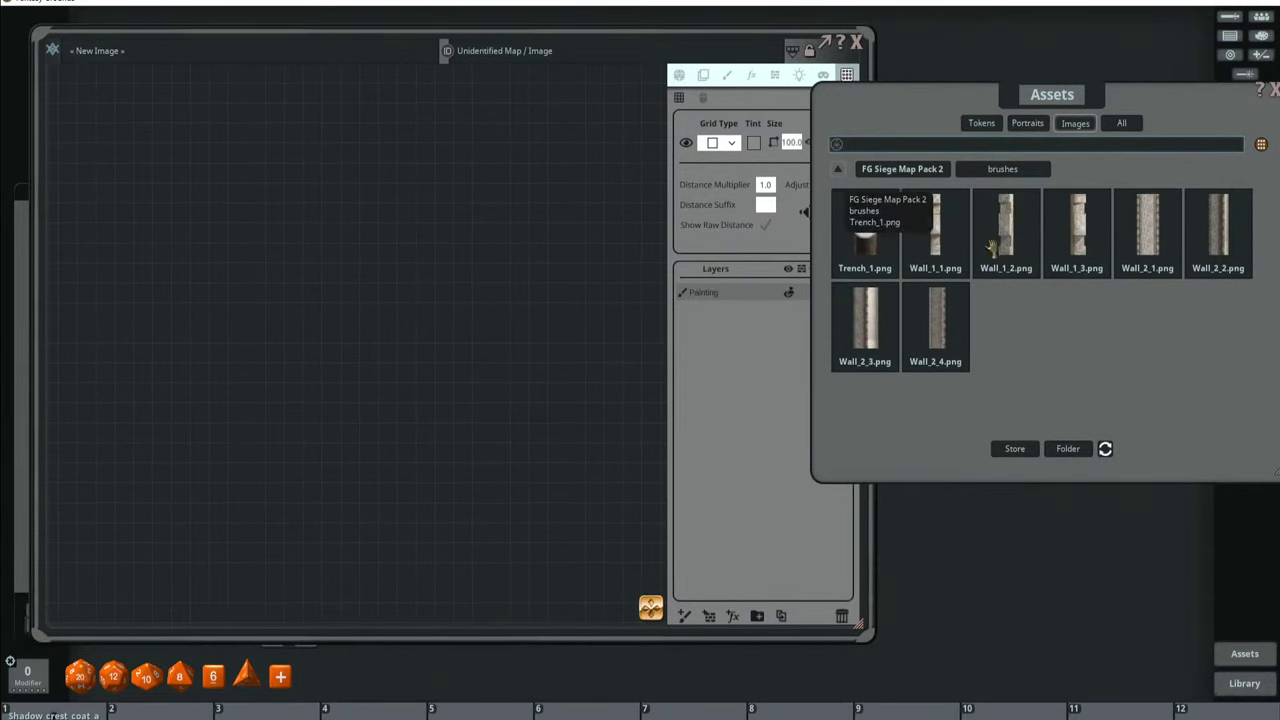
left_click_drag(997, 100, 1029, 117)
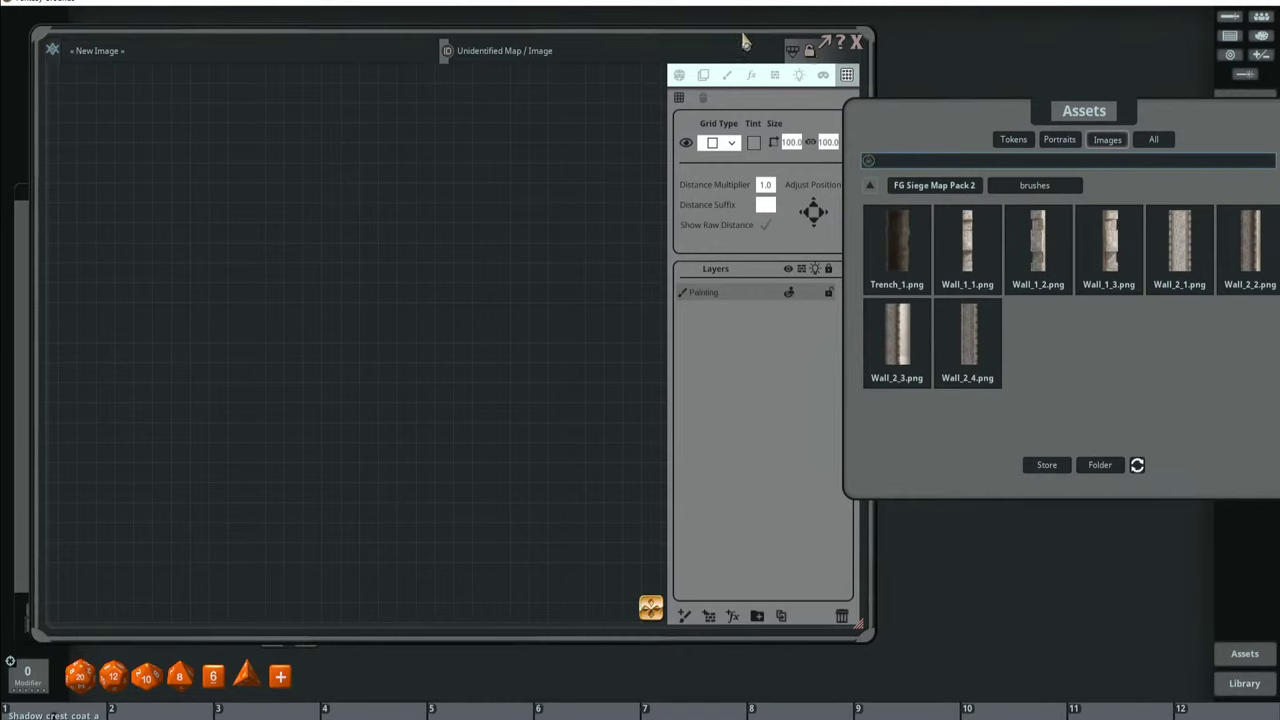
left_click_drag(743, 40, 756, 40)
left_click(1053, 120)
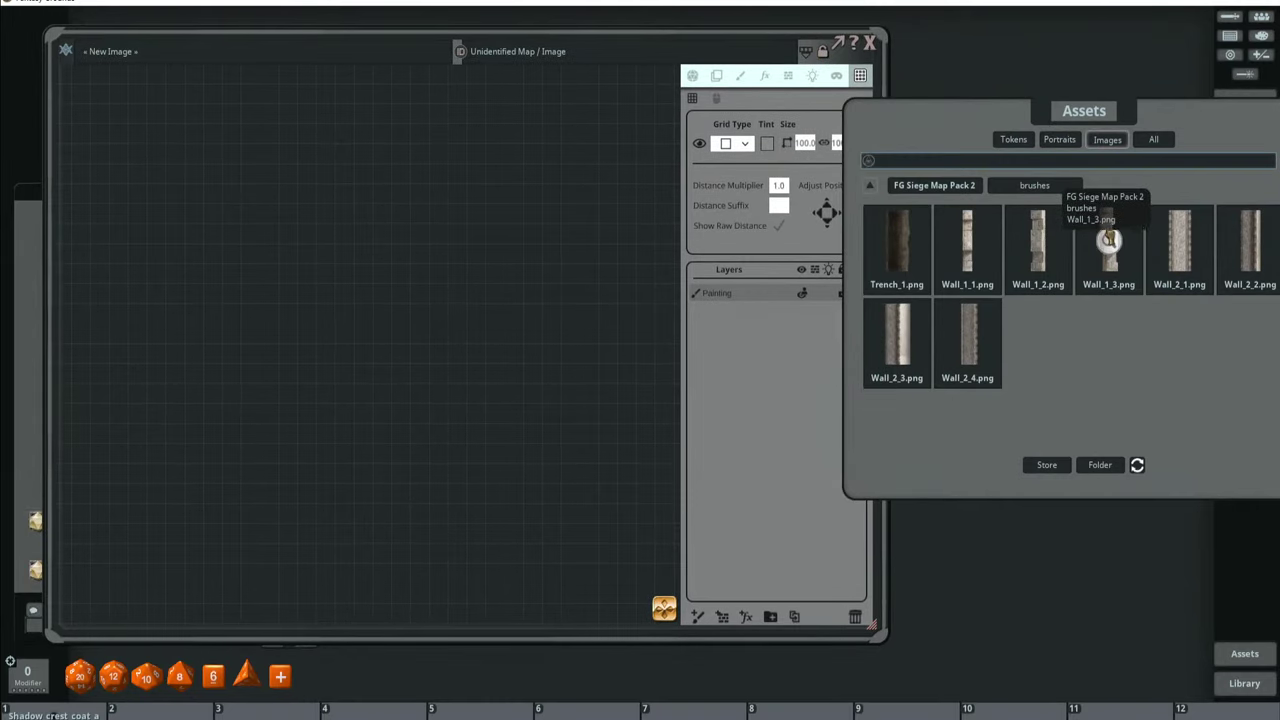
Load Wall_1_3.png as the paint brush and enlarge it to a size of 2.9 by 9.3.
left_click(740, 76)
mouse_move(1109, 235)
left_mouse_down()
mouse_move(740, 140)
mouse_move(727, 148)
left_mouse_up()
scroll(549, 208, "up", 10)
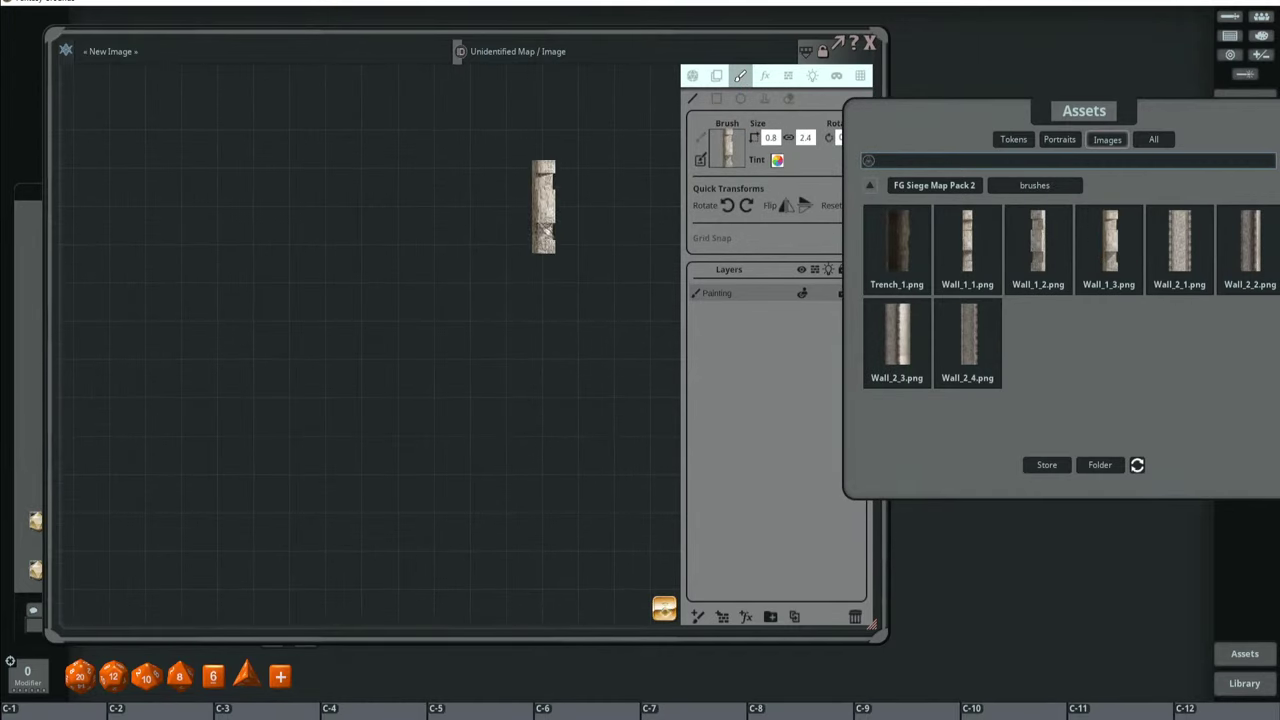
scroll(542, 318, "up", 5)
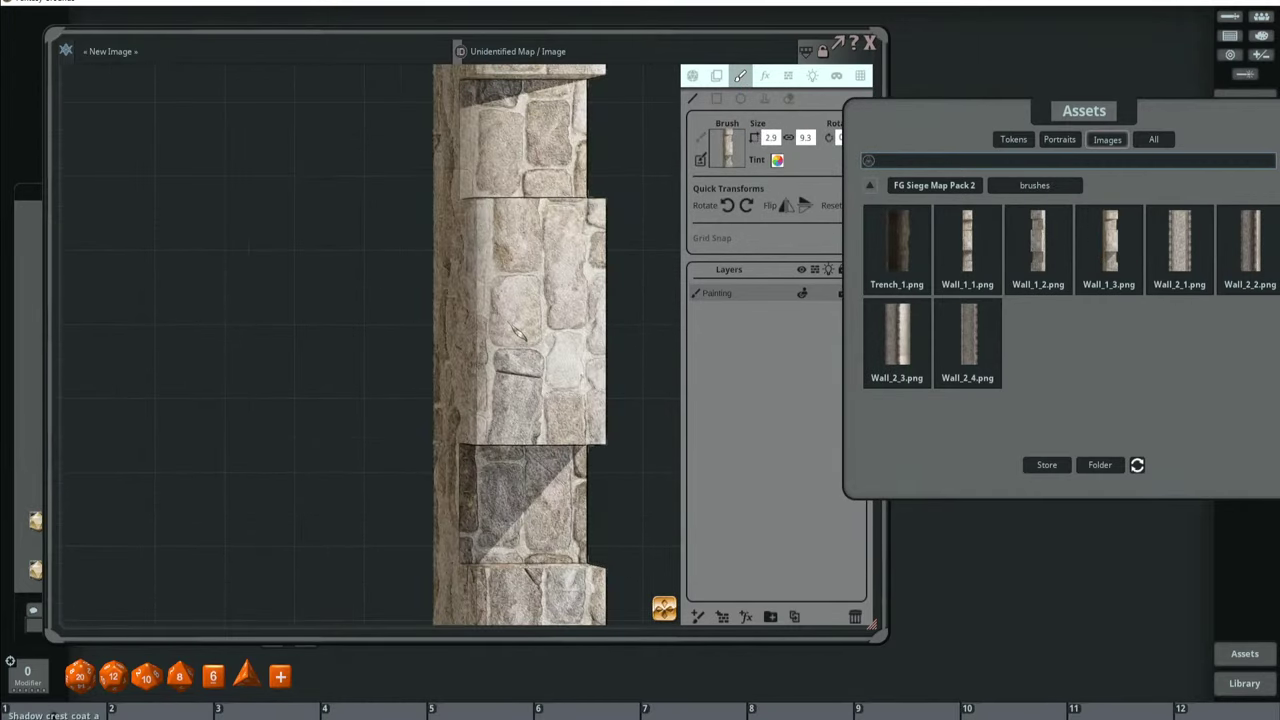
scroll(530, 330, "down", 4)
scroll(515, 321, "down", 1)
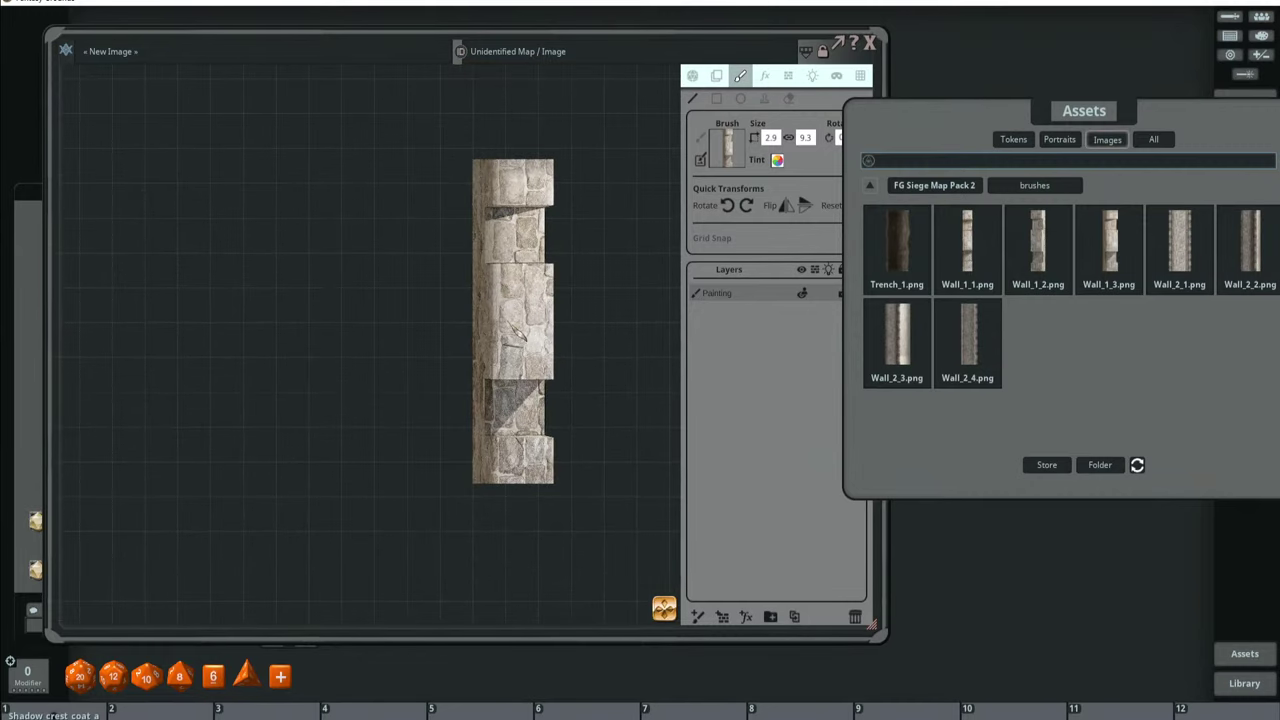
Paint a long angled stone wall across the canvas, open on its left side, with the Wall_1_3.png brush.
scroll(513, 321, "up", 3)
scroll(513, 321, "down", 6)
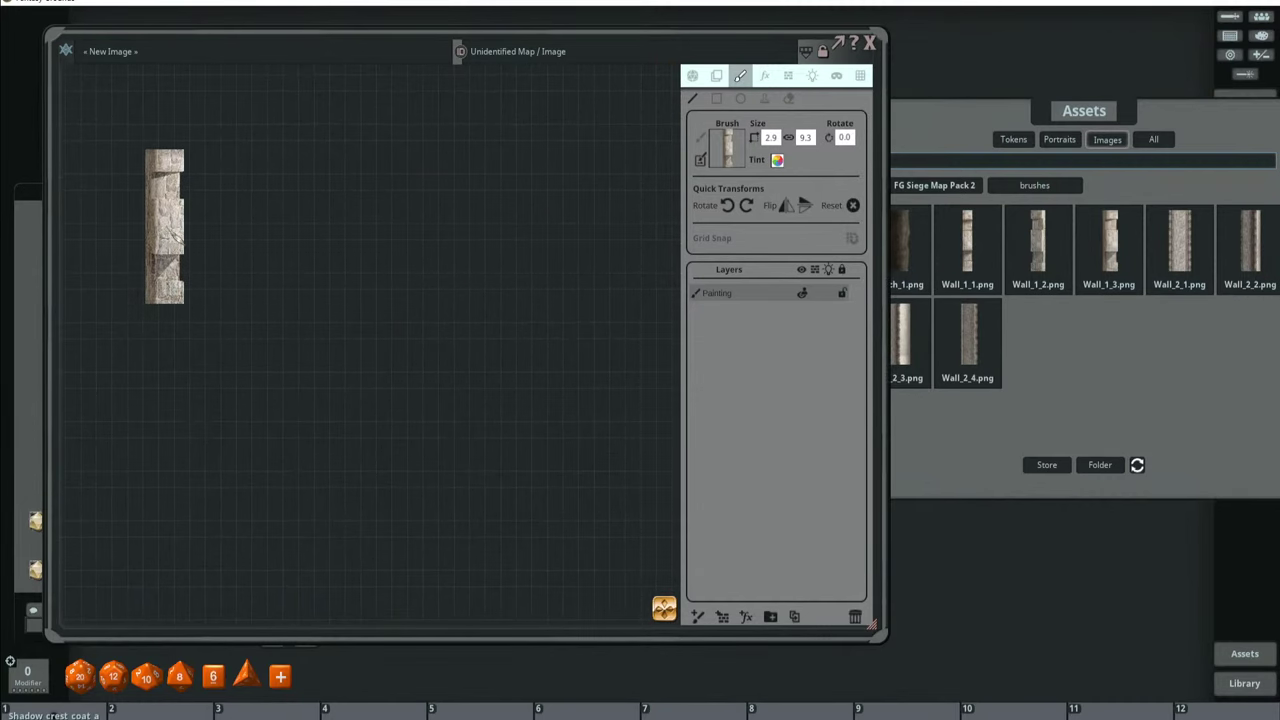
mouse_move(160, 240)
left_mouse_down()
mouse_move(450, 255)
mouse_move(535, 278)
mouse_move(623, 351)
mouse_move(657, 522)
mouse_move(651, 539)
mouse_move(493, 568)
mouse_move(430, 395)
mouse_move(414, 535)
mouse_move(115, 562)
left_mouse_up()
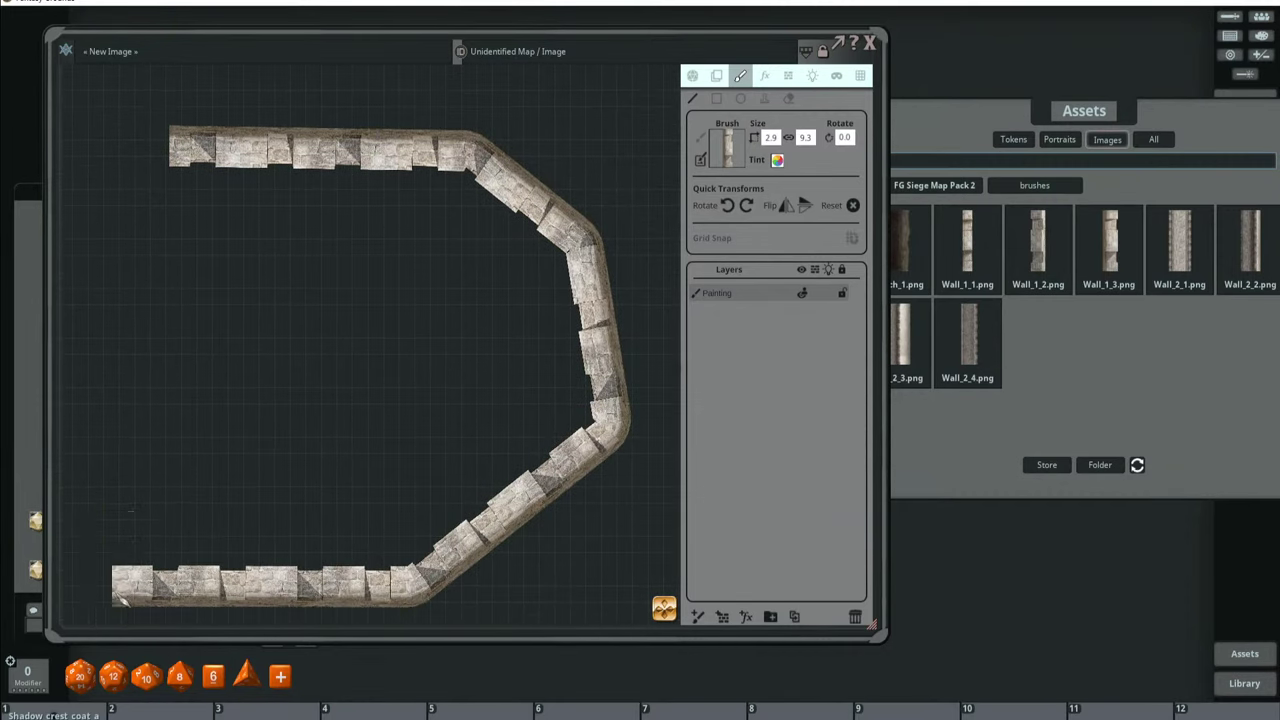
Examine the painted wall's corners and straight sections up close, including how the brush pattern joins along the bends.
scroll(443, 300, "down", 2)
scroll(497, 330, "up", 5)
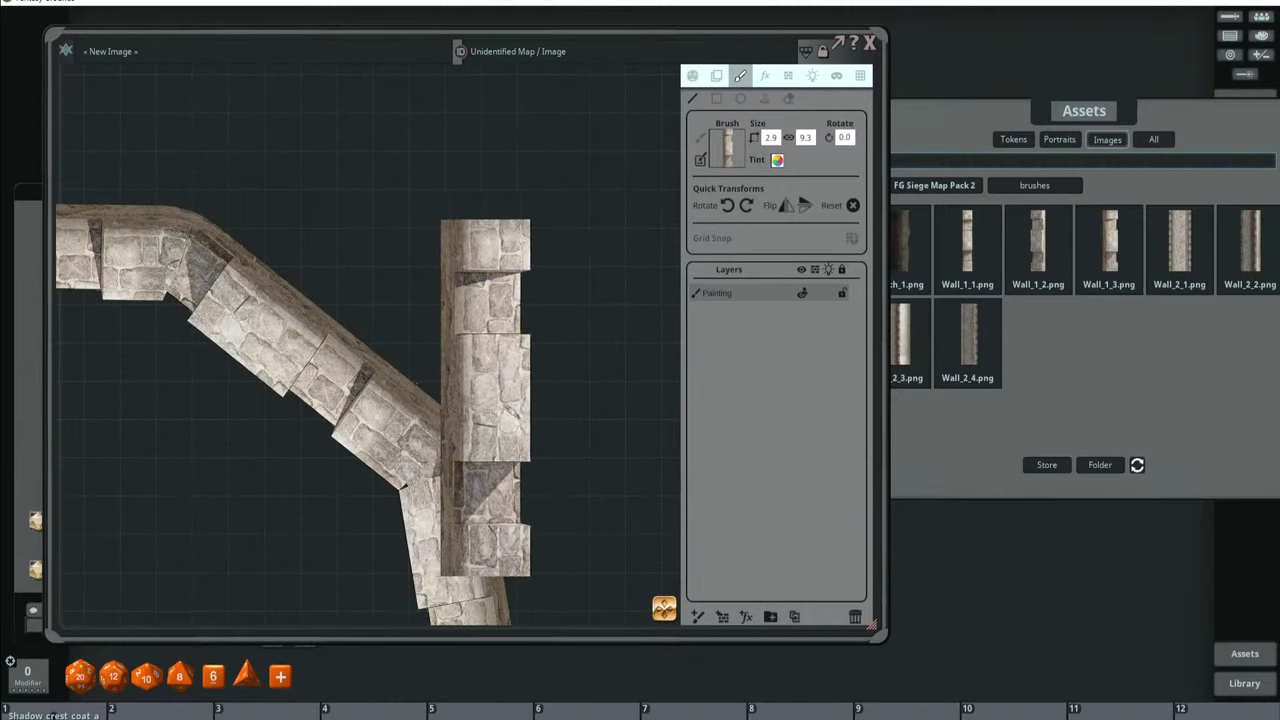
mouse_move(486, 371)
left_mouse_down()
mouse_move(386, 243)
mouse_move(197, 357)
left_mouse_up()
left_click_drag(433, 390, 462, 368)
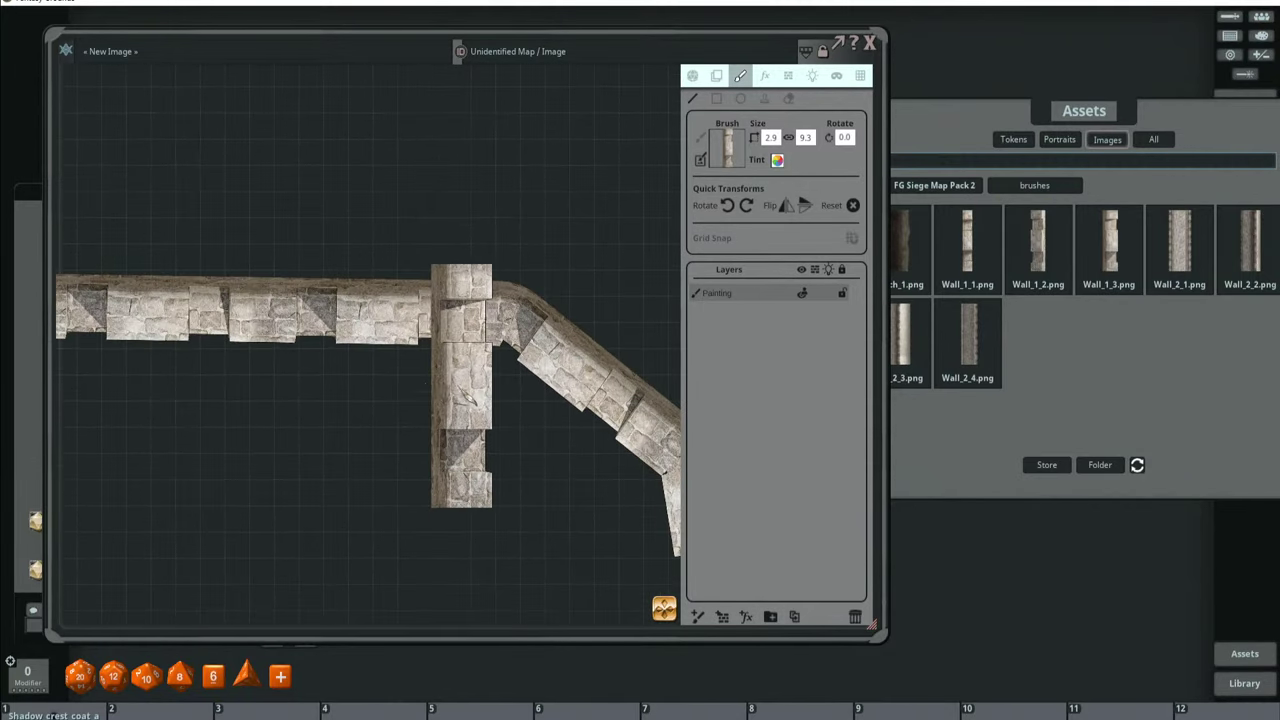
mouse_move(175, 235)
left_mouse_down()
mouse_move(431, 326)
mouse_move(469, 365)
left_mouse_up()
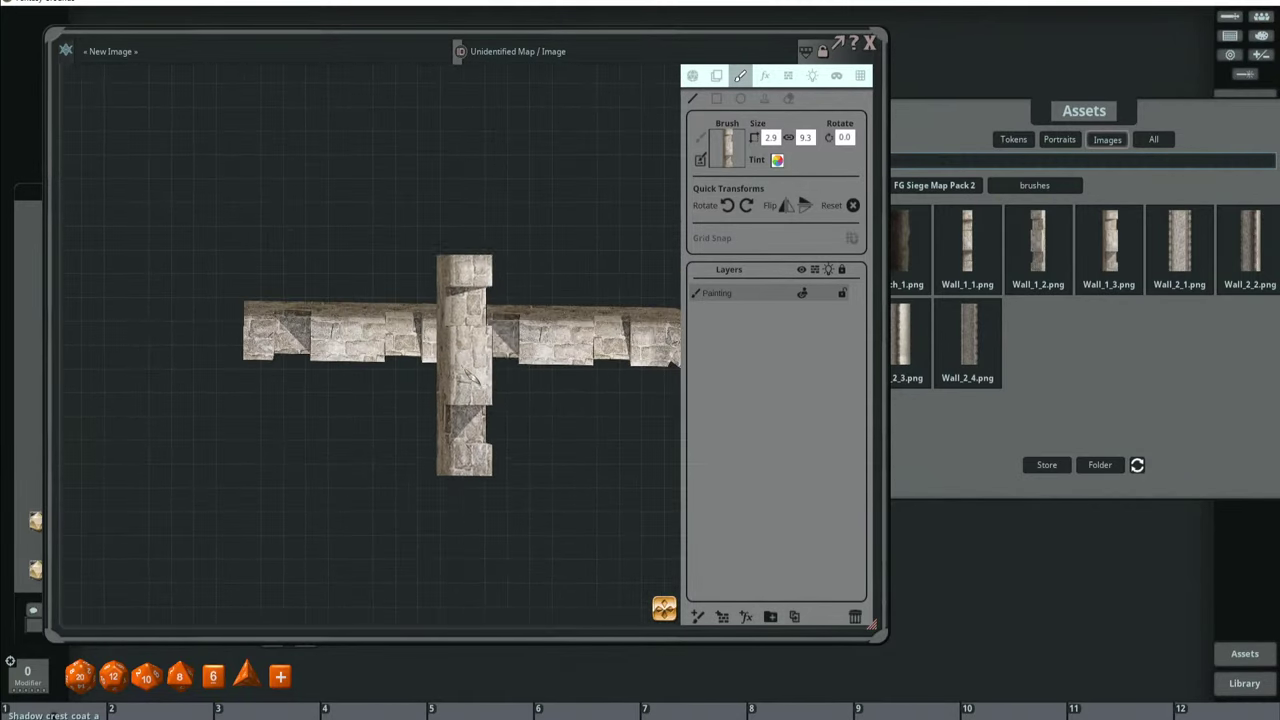
scroll(450, 330, "down", 2)
mouse_move(437, 309)
left_mouse_down()
mouse_move(460, 371)
mouse_move(428, 342)
mouse_move(517, 350)
mouse_move(417, 310)
left_mouse_up()
scroll(428, 342, "down", 2)
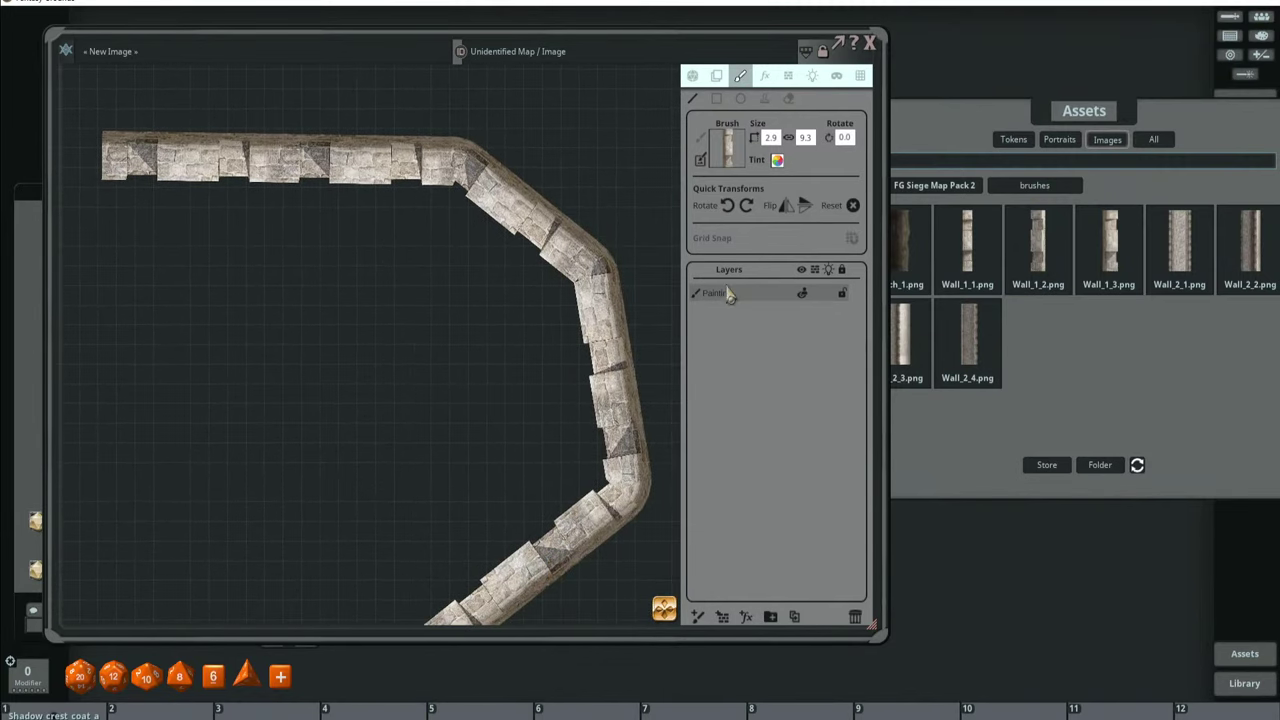
Load the darker, narrower stone wall brush at size 2.9 by 7.5 and paint a second angled wall inside the first.
left_click(1171, 140)
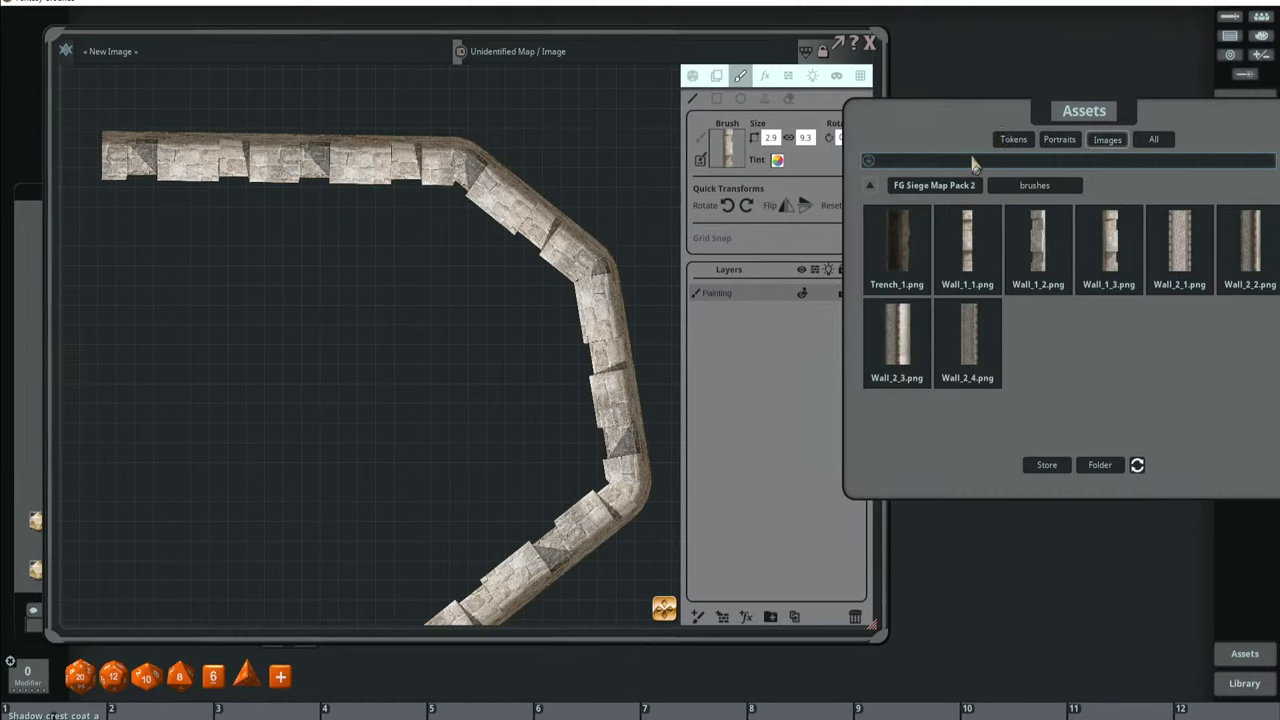
left_click(896, 243)
scroll(400, 237, "up", 3)
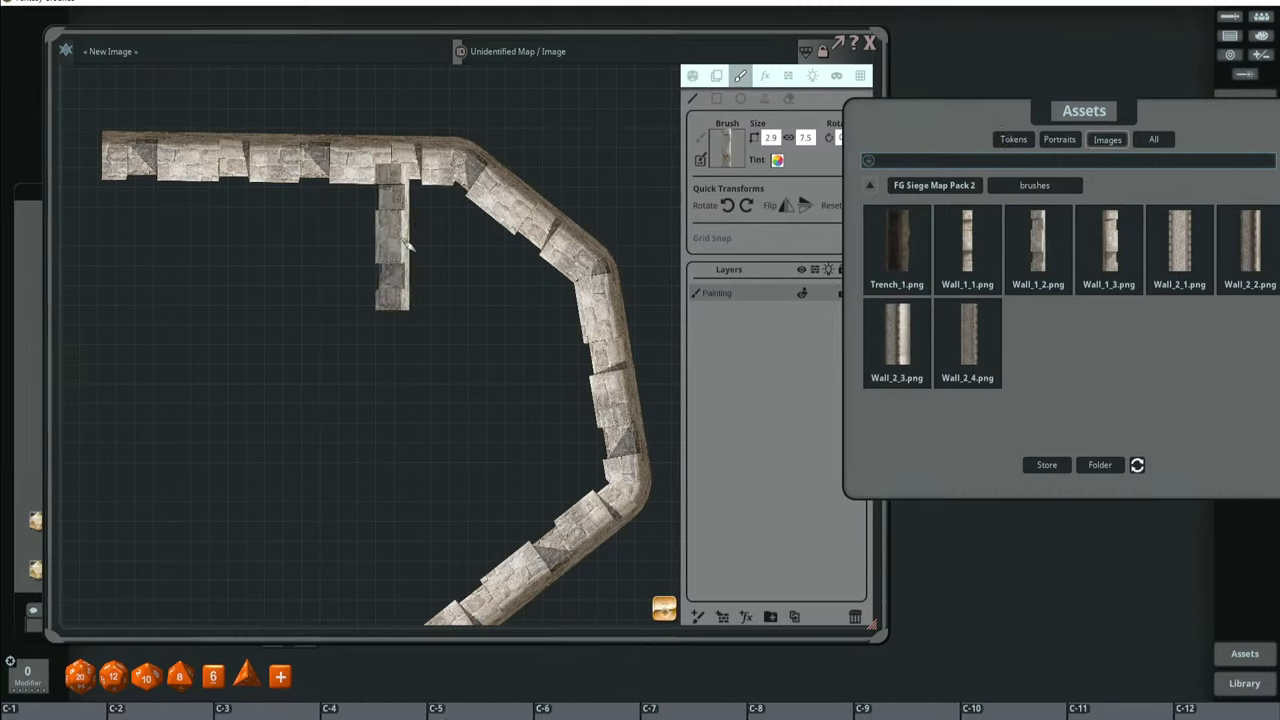
left_click_drag(323, 248, 95, 245)
mouse_move(376, 259)
left_mouse_down()
mouse_move(400, 228)
mouse_move(455, 400)
mouse_move(430, 528)
left_mouse_up()
mouse_move(493, 301)
left_mouse_down()
mouse_move(490, 372)
mouse_move(191, 376)
left_mouse_up()
Examine the inner wall's stonework and bends up close and compare them with the outer wall.
scroll(261, 350, "up", 2)
left_click_drag(427, 315, 335, 347)
scroll(560, 350, "down", 3)
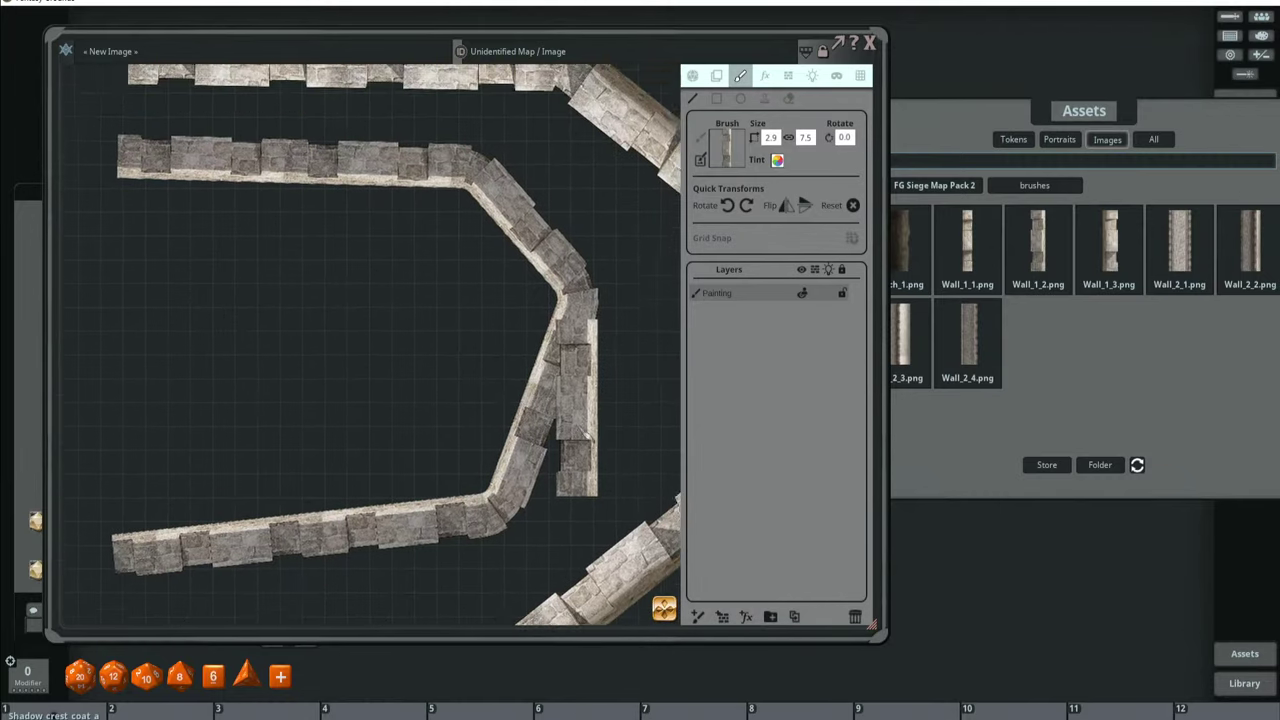
scroll(465, 340, "up", 3)
scroll(384, 347, "down", 3)
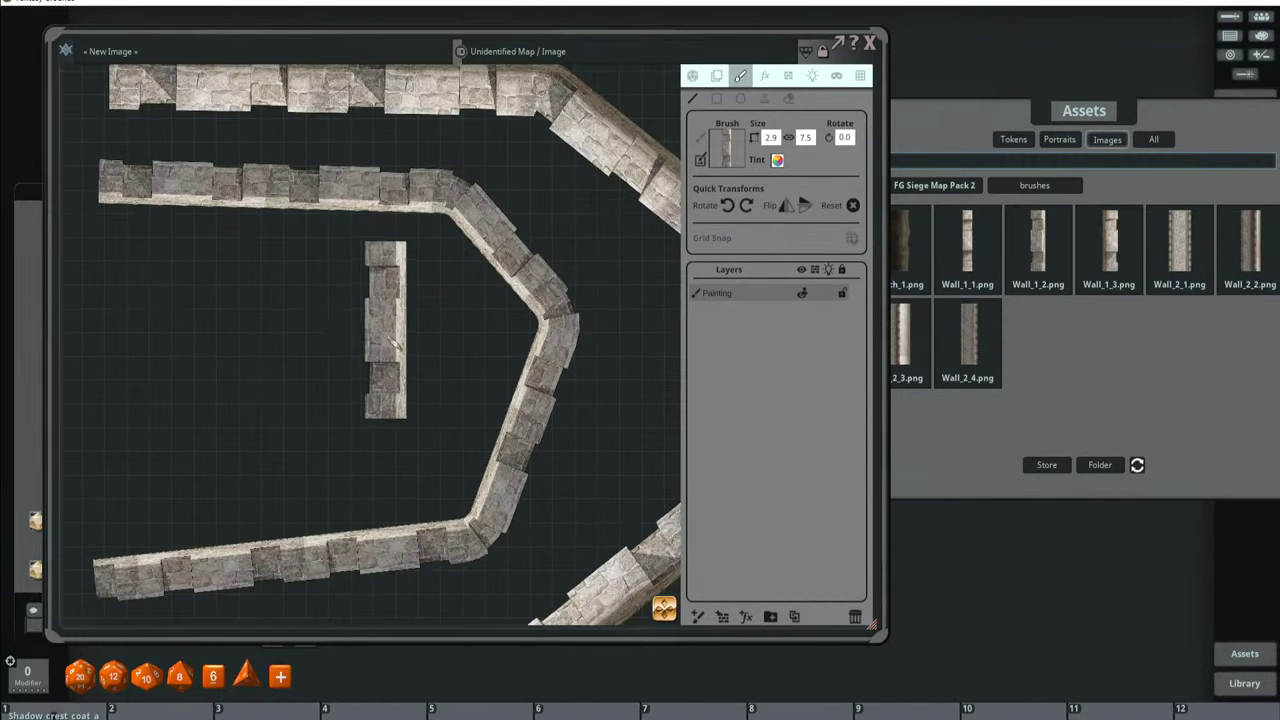
scroll(350, 330, "up", 2)
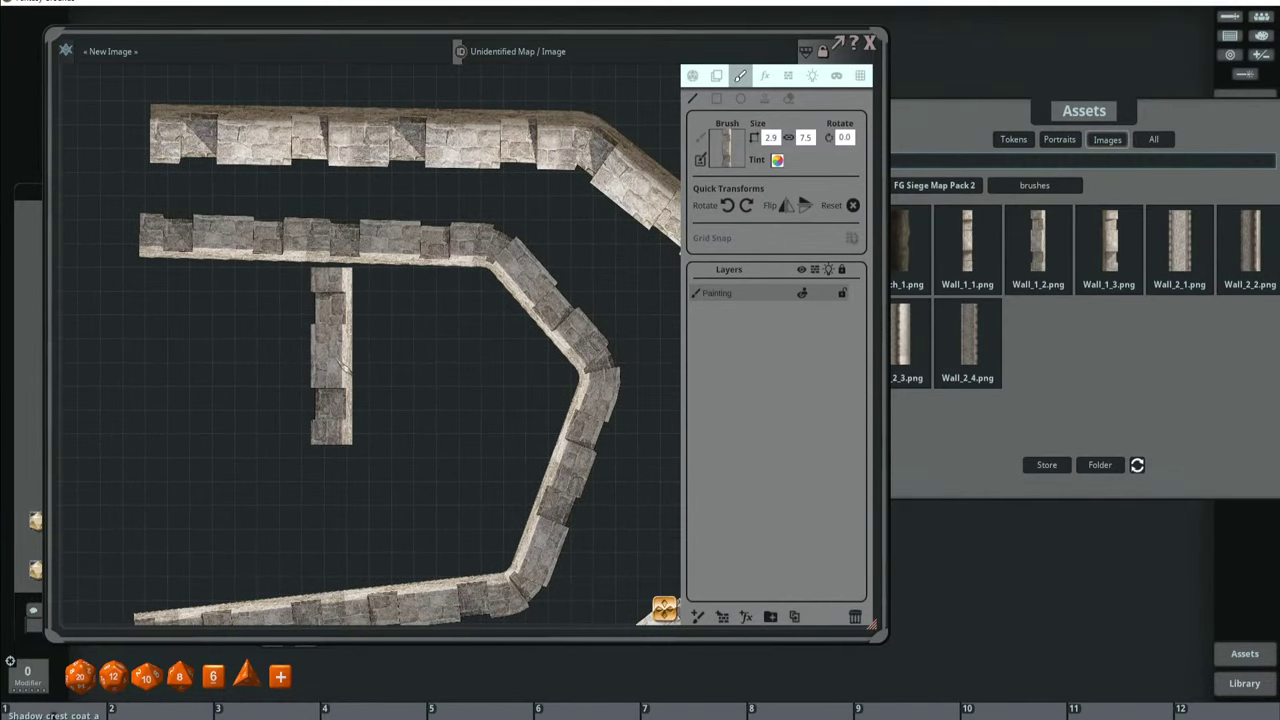
scroll(486, 399, "down", 2)
left_click_drag(484, 399, 386, 320)
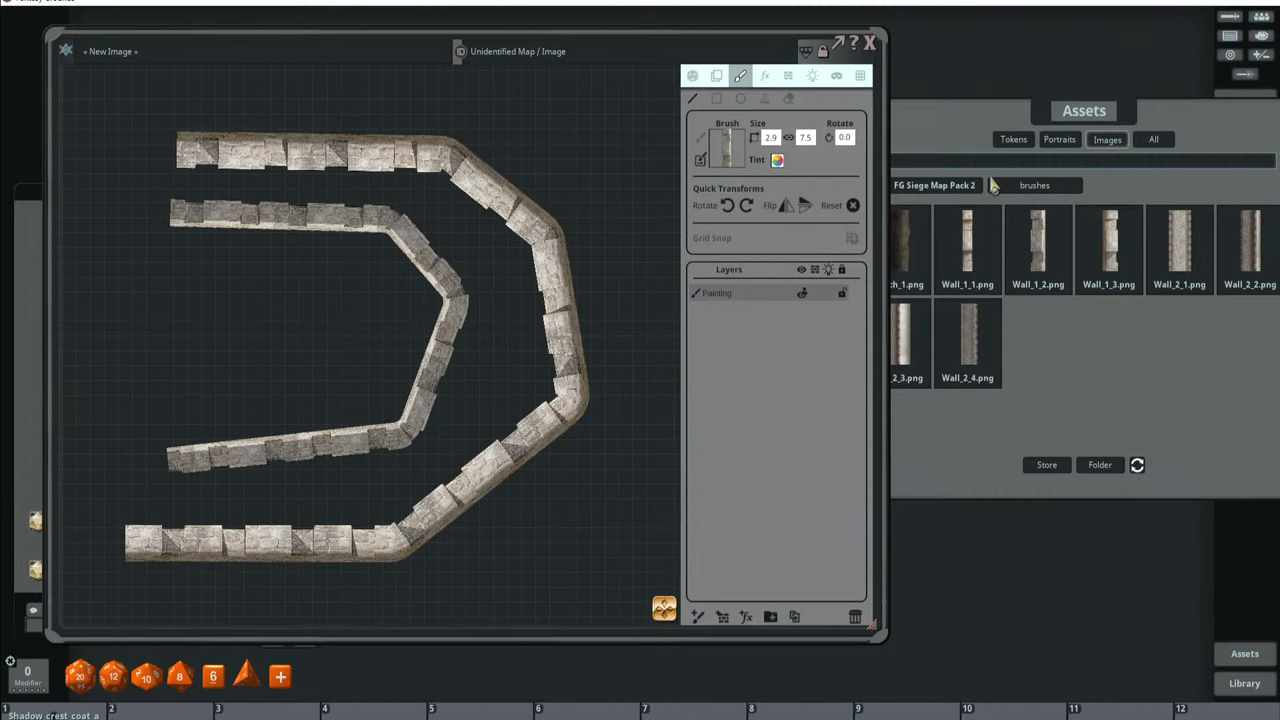
Preview the Wall_2_4.png brush from the Assets window and close the preview.
left_click(963, 127)
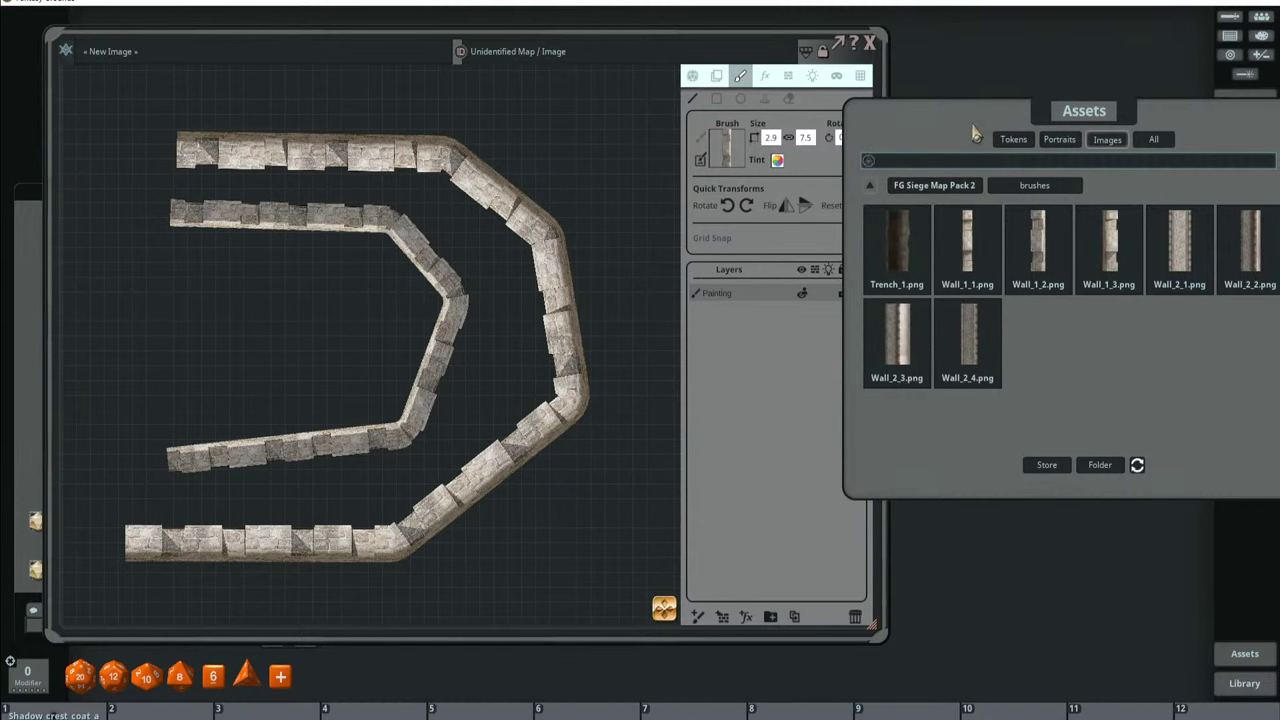
left_click_drag(975, 133, 892, 135)
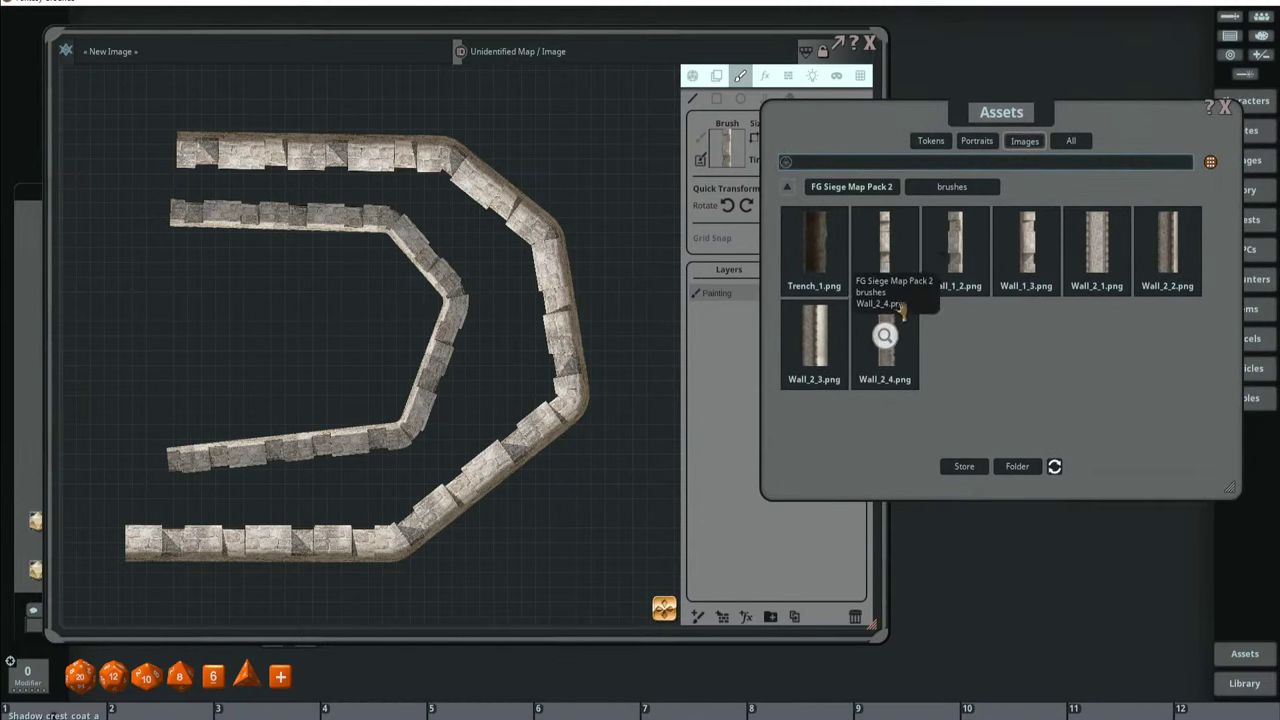
left_click(884, 336)
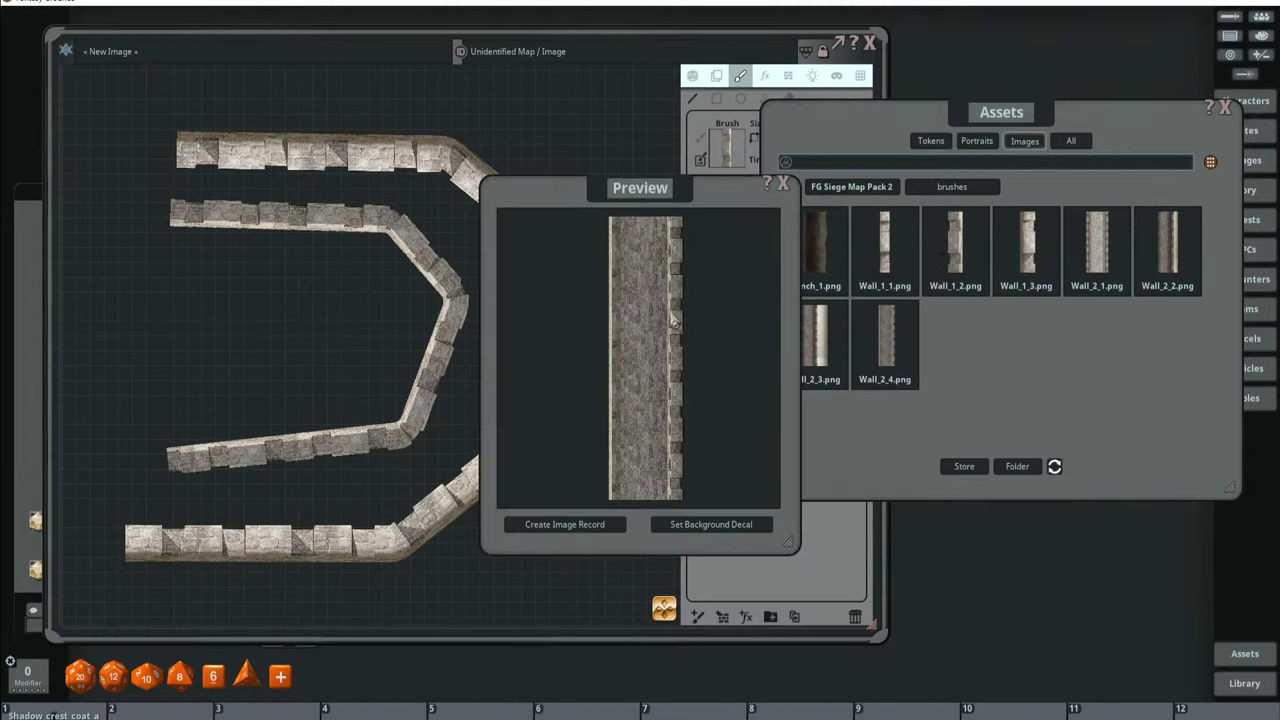
left_click(785, 185)
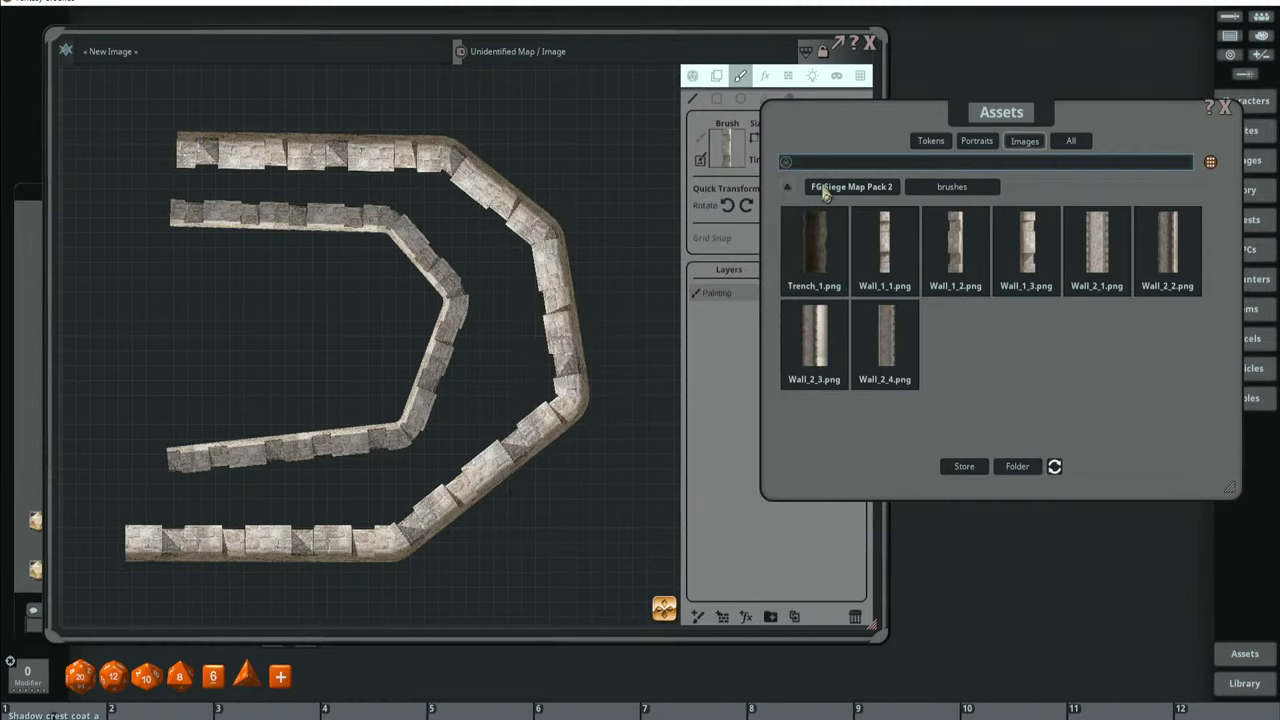
Browse the first three pages of the decorations folder in FG Siege Map Pack 2.
left_click(836, 188)
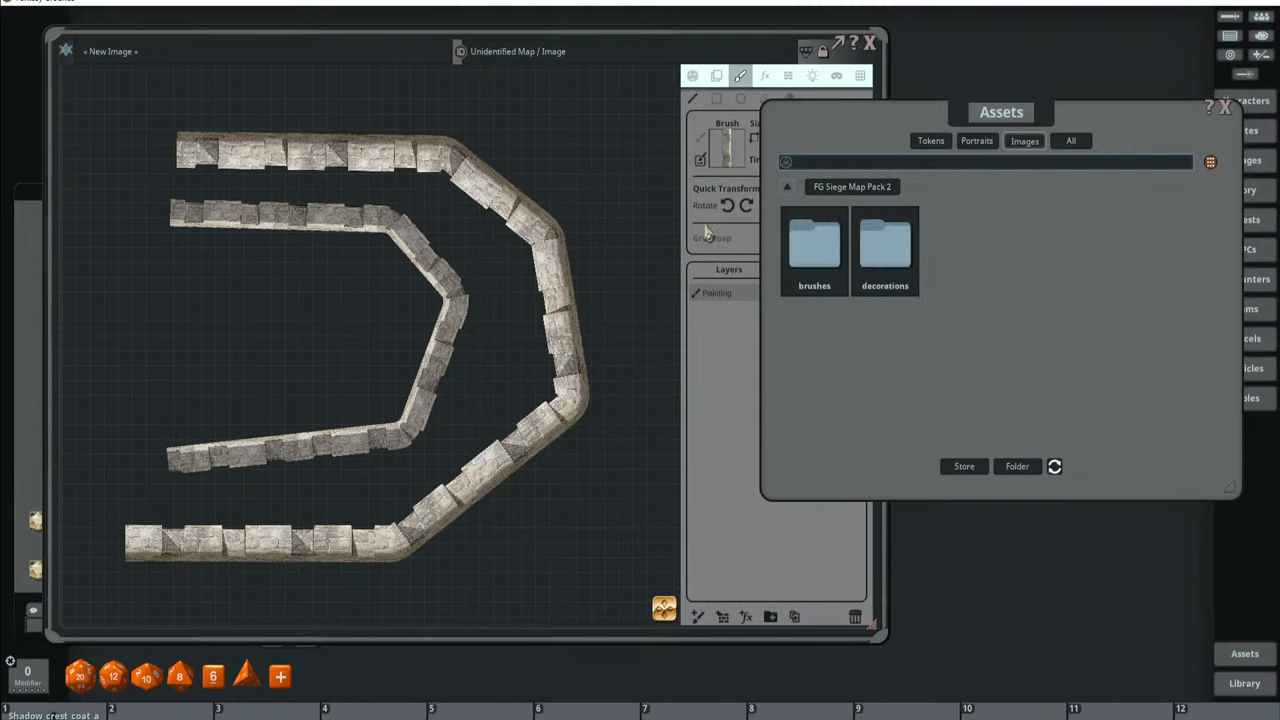
left_click(888, 250)
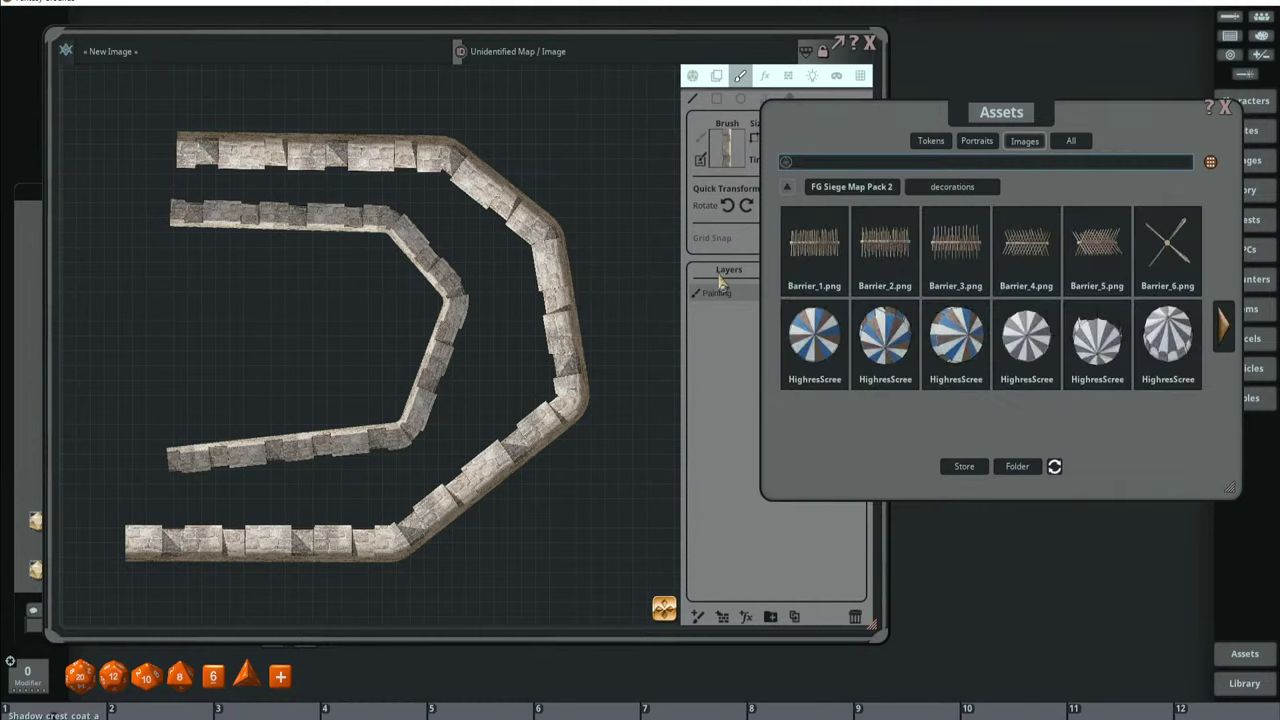
left_click(1224, 325)
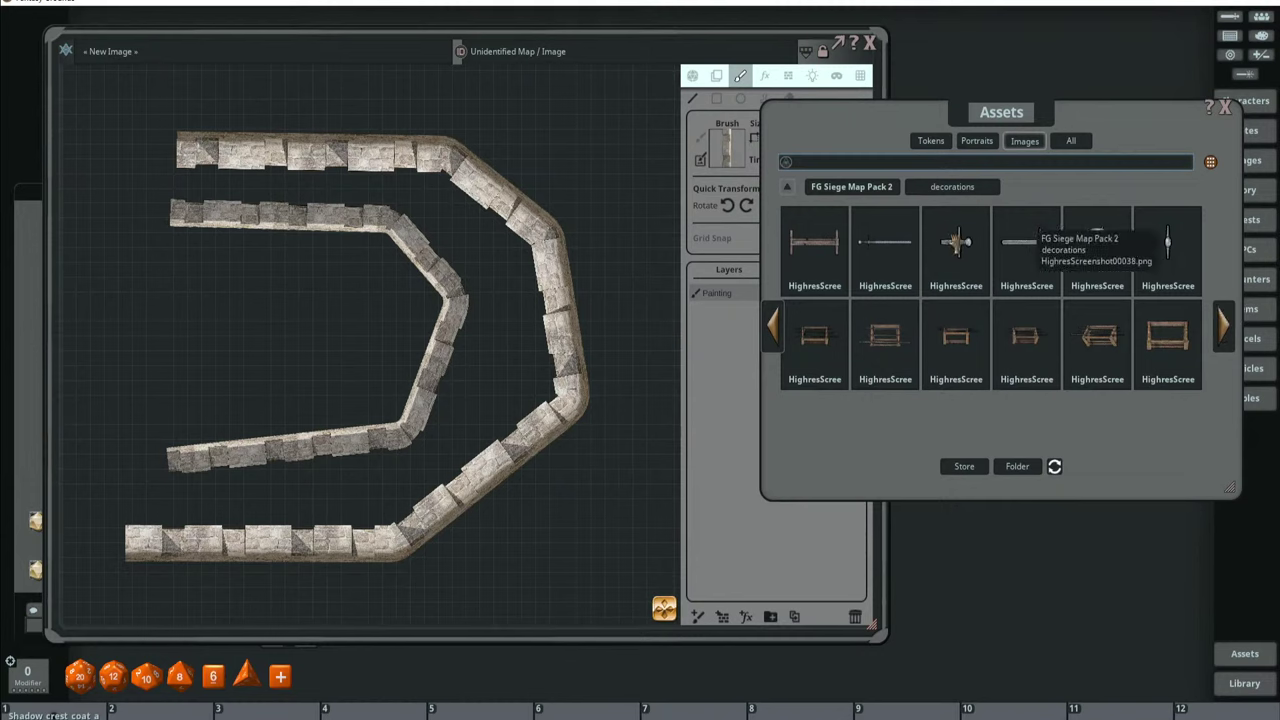
left_click(1224, 325)
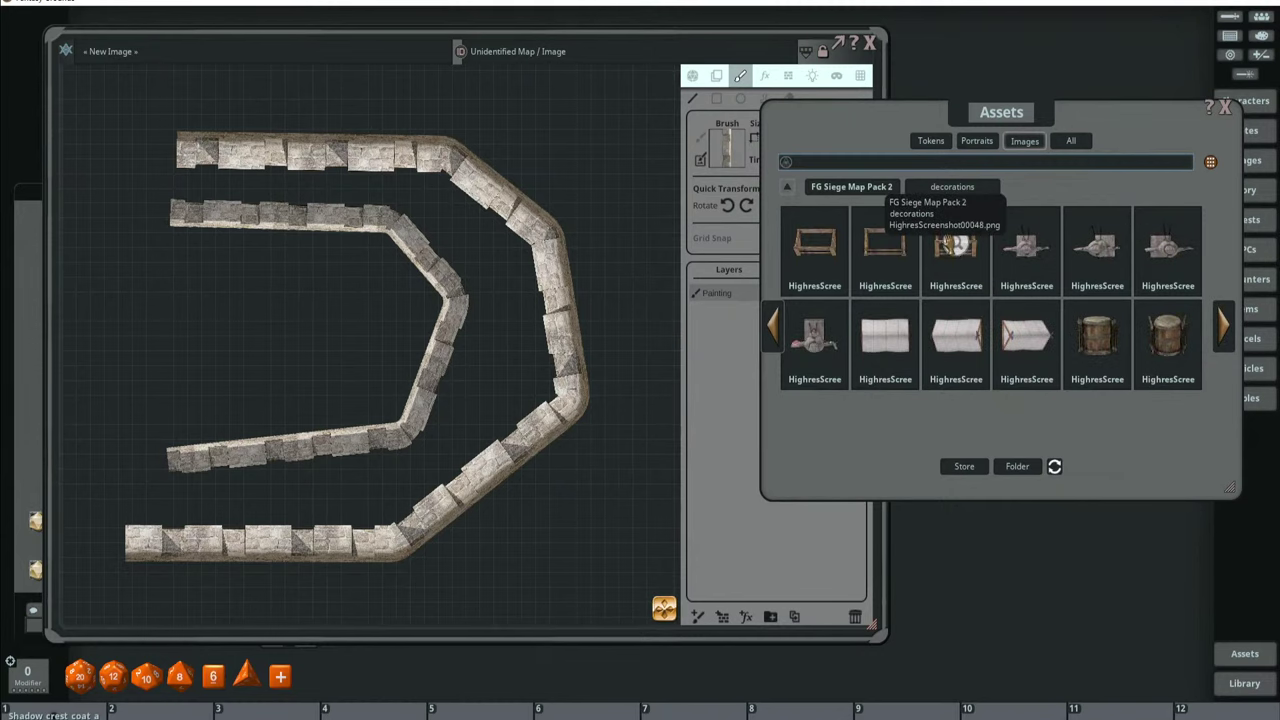
Return the Assets window to the top-level index, then make it narrower and taller and place it beside the image window.
left_click(789, 190)
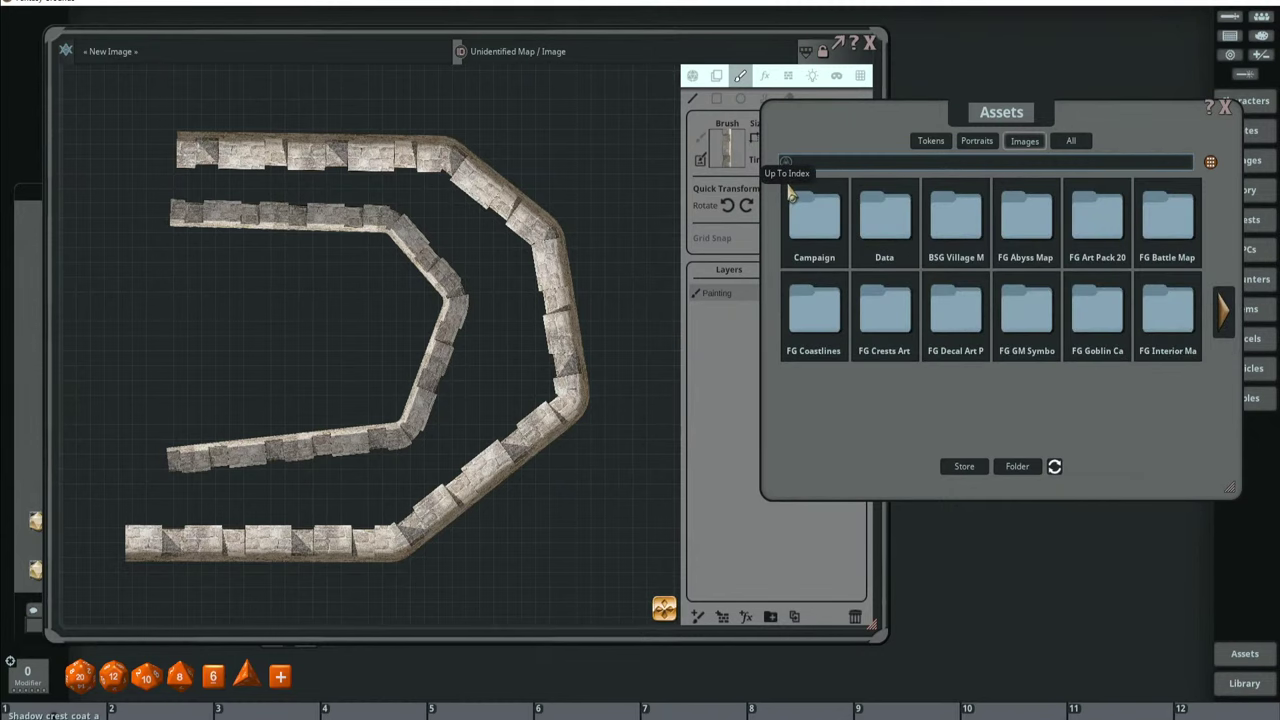
left_click_drag(1112, 108, 951, 105)
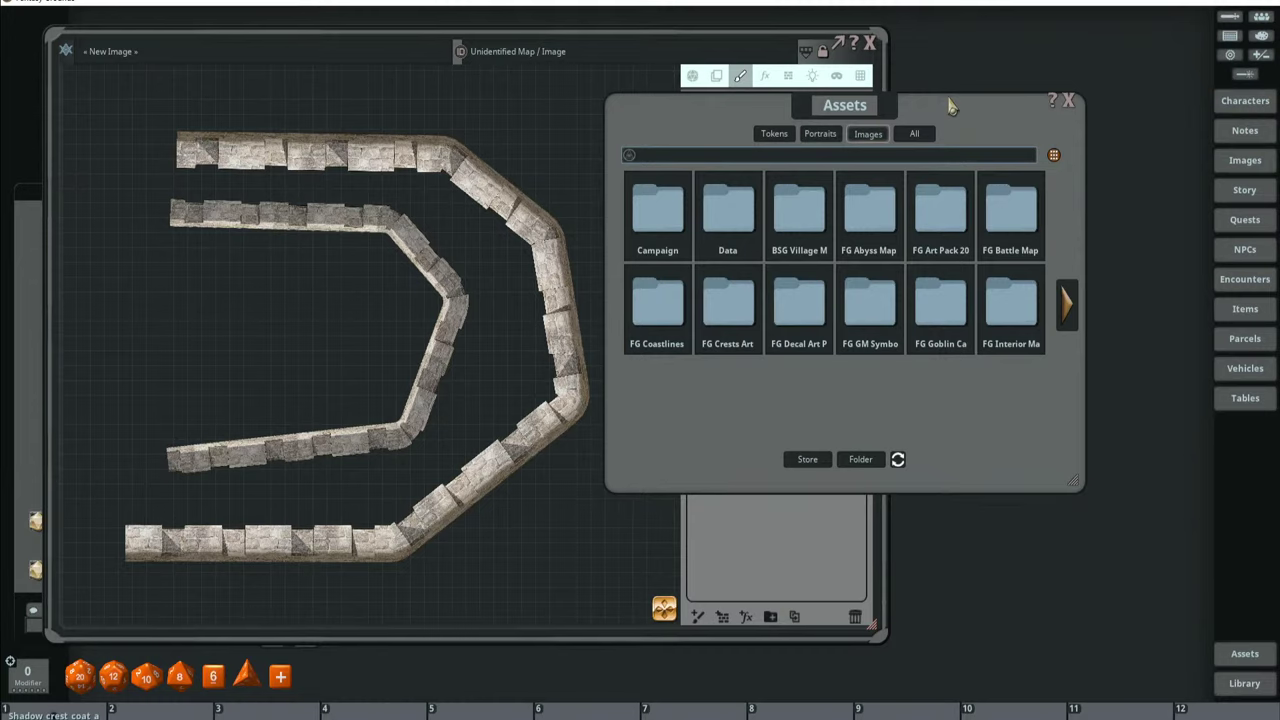
left_click_drag(968, 93, 1034, 37)
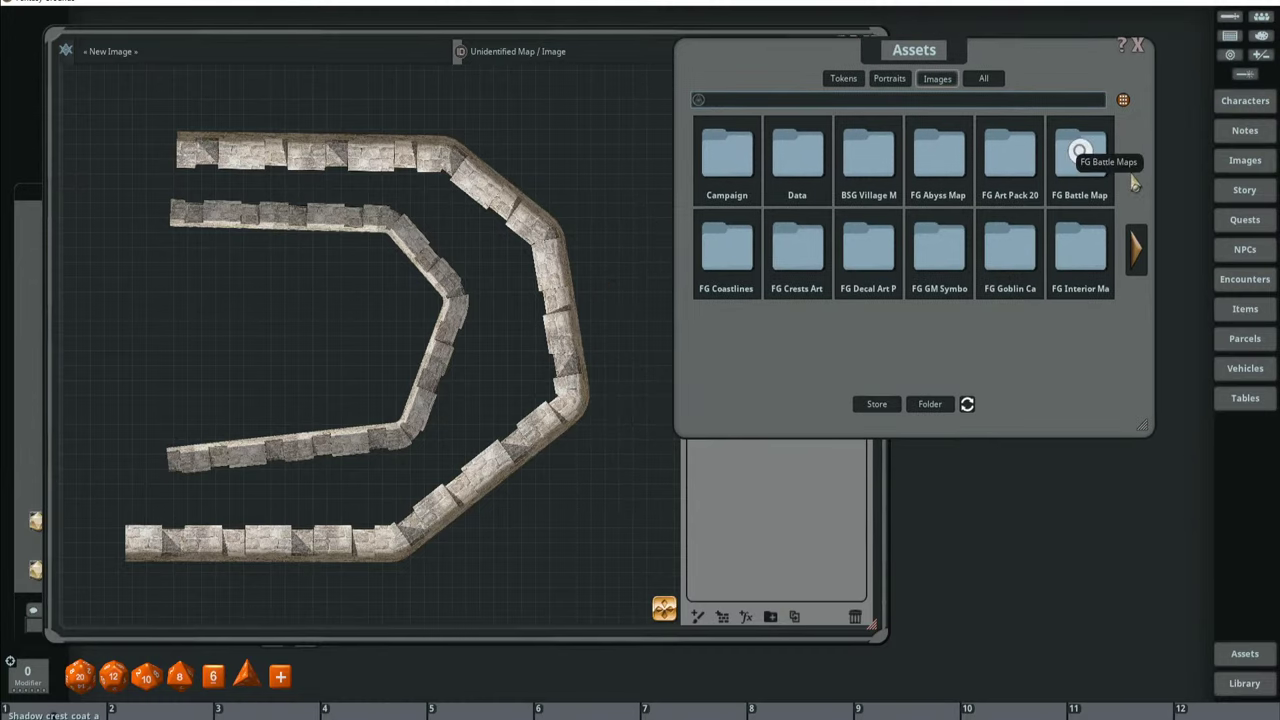
left_click_drag(1157, 157, 1005, 155)
mouse_move(740, 75)
left_mouse_down()
mouse_move(797, 79)
mouse_move(952, 48)
left_mouse_up()
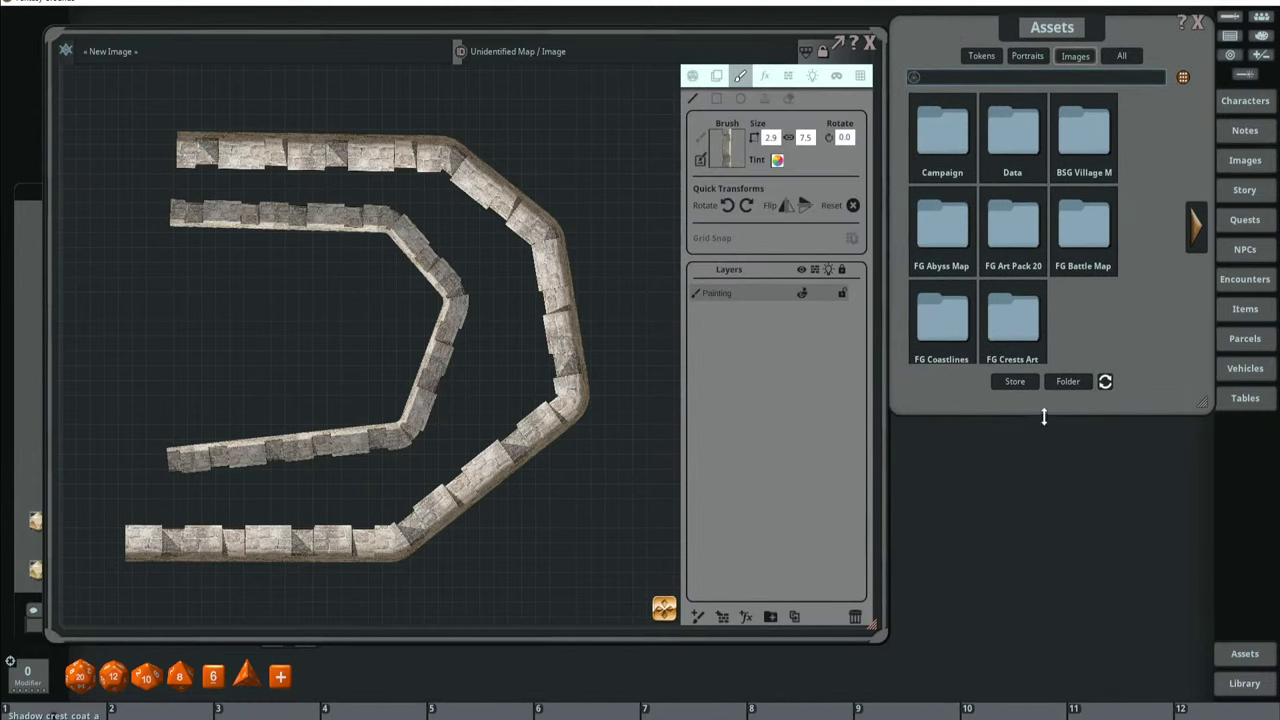
left_click_drag(1044, 416, 1049, 651)
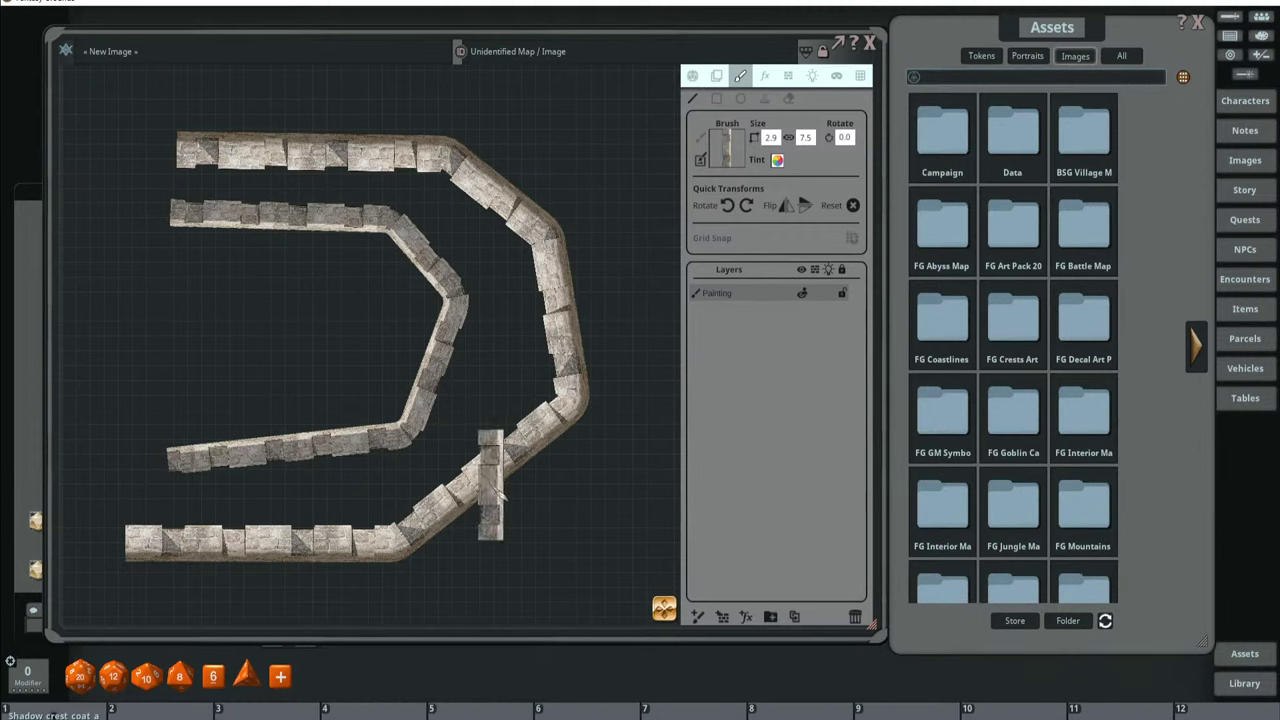
Erase all the painted wall sections from the image, using the eraser enlarged to size 7.5.
left_click(788, 98)
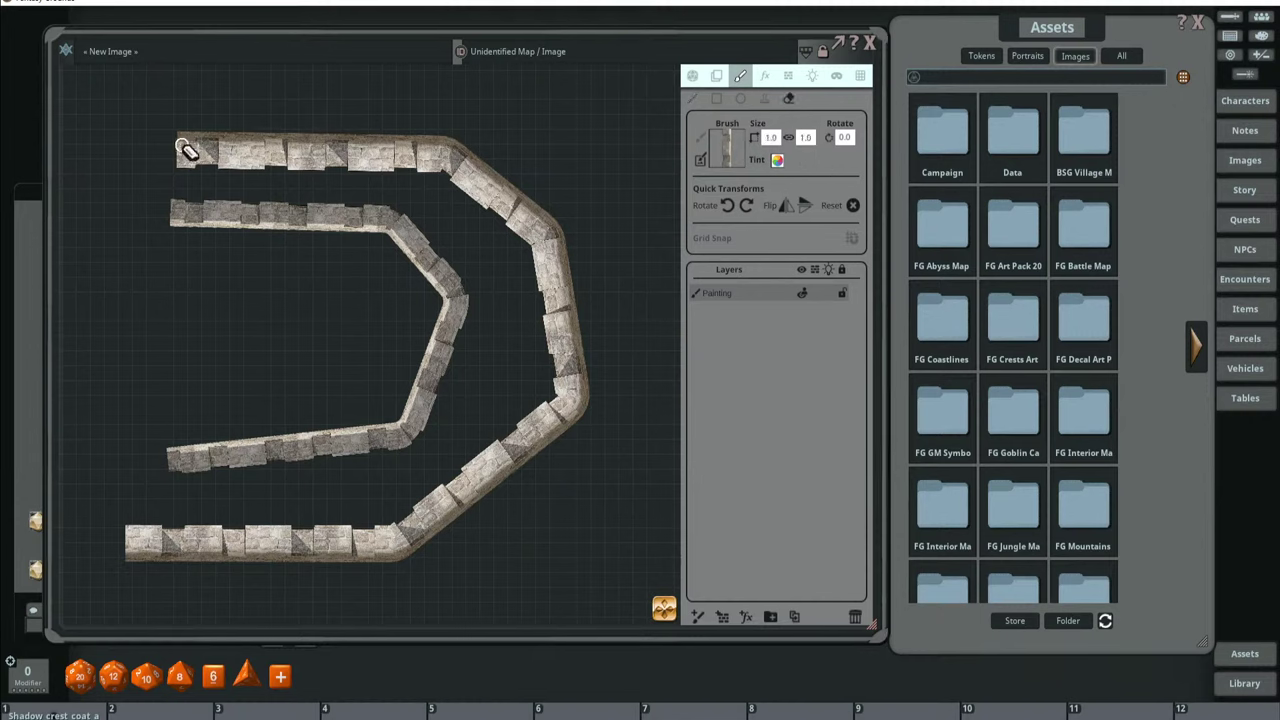
scroll(188, 198, "up", 5)
mouse_move(190, 202)
left_mouse_down()
mouse_move(260, 168)
mouse_move(409, 188)
mouse_move(551, 289)
mouse_move(589, 211)
mouse_move(430, 350)
mouse_move(577, 429)
mouse_move(171, 523)
mouse_move(520, 434)
left_mouse_up()
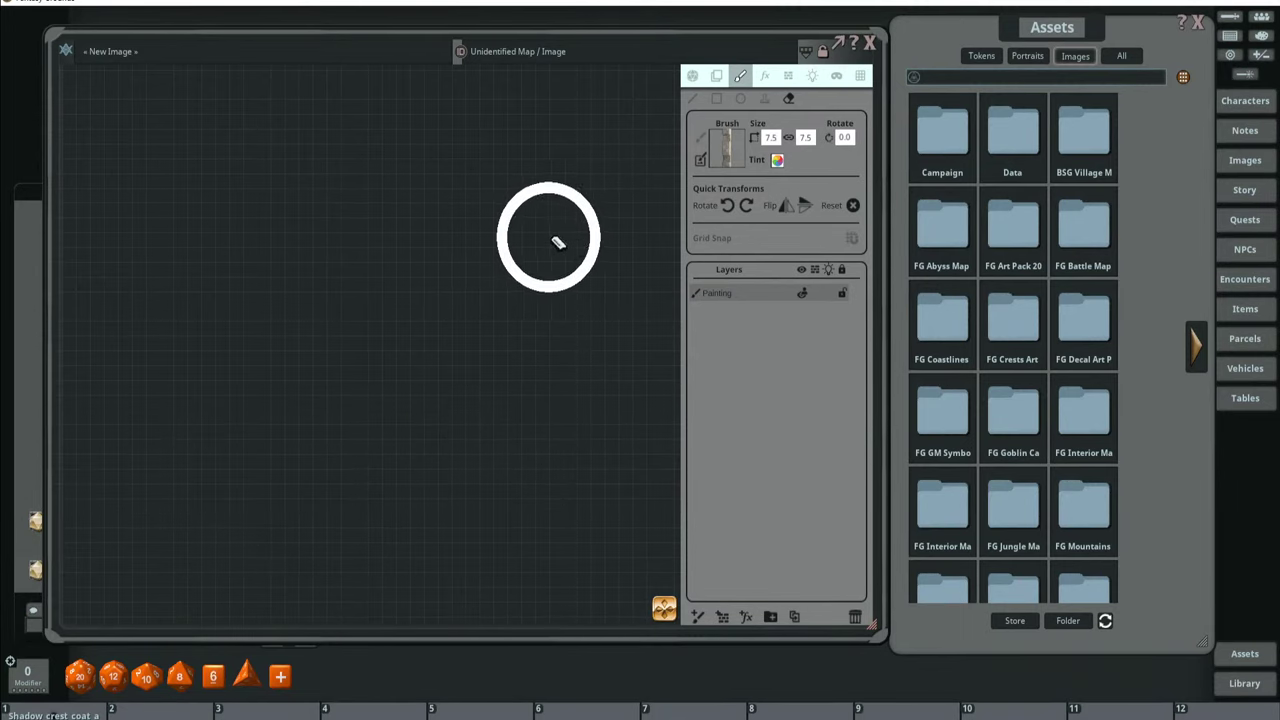
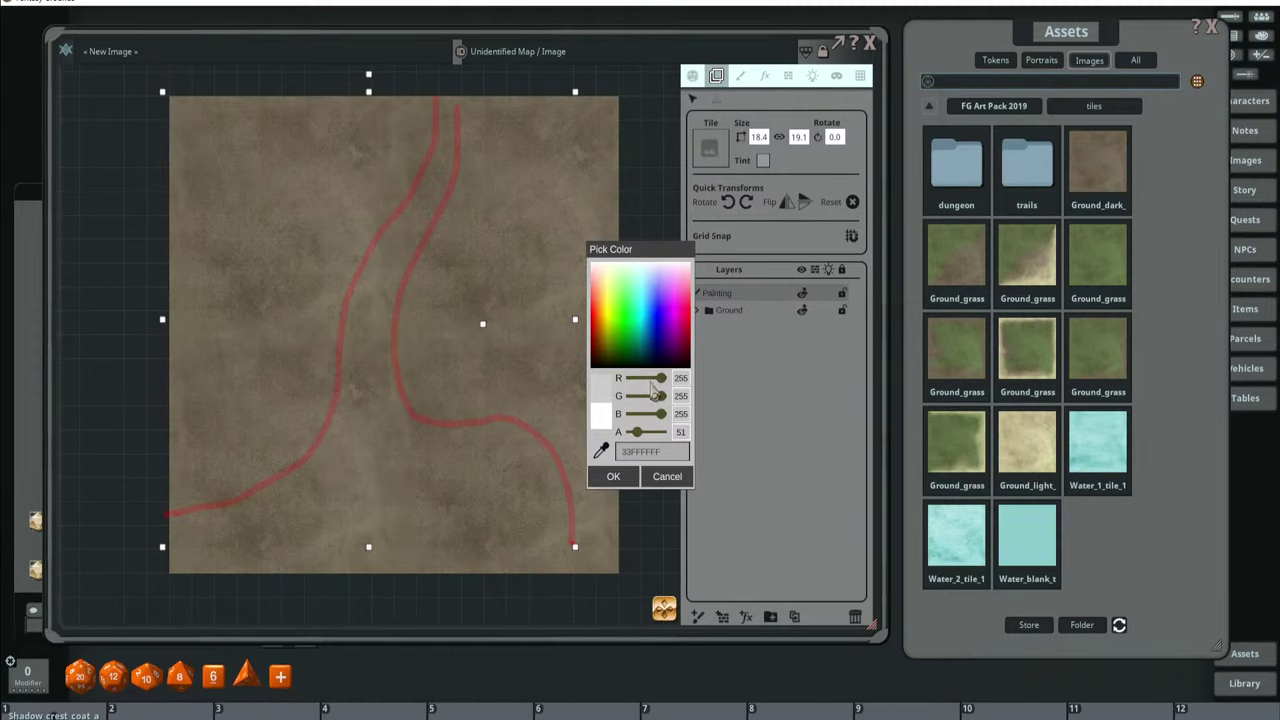
Apply the tint 33FFFFFF to the selected tile and move the Assets window over the edge of the image window.
left_click(623, 477)
left_click_drag(981, 48, 936, 59)
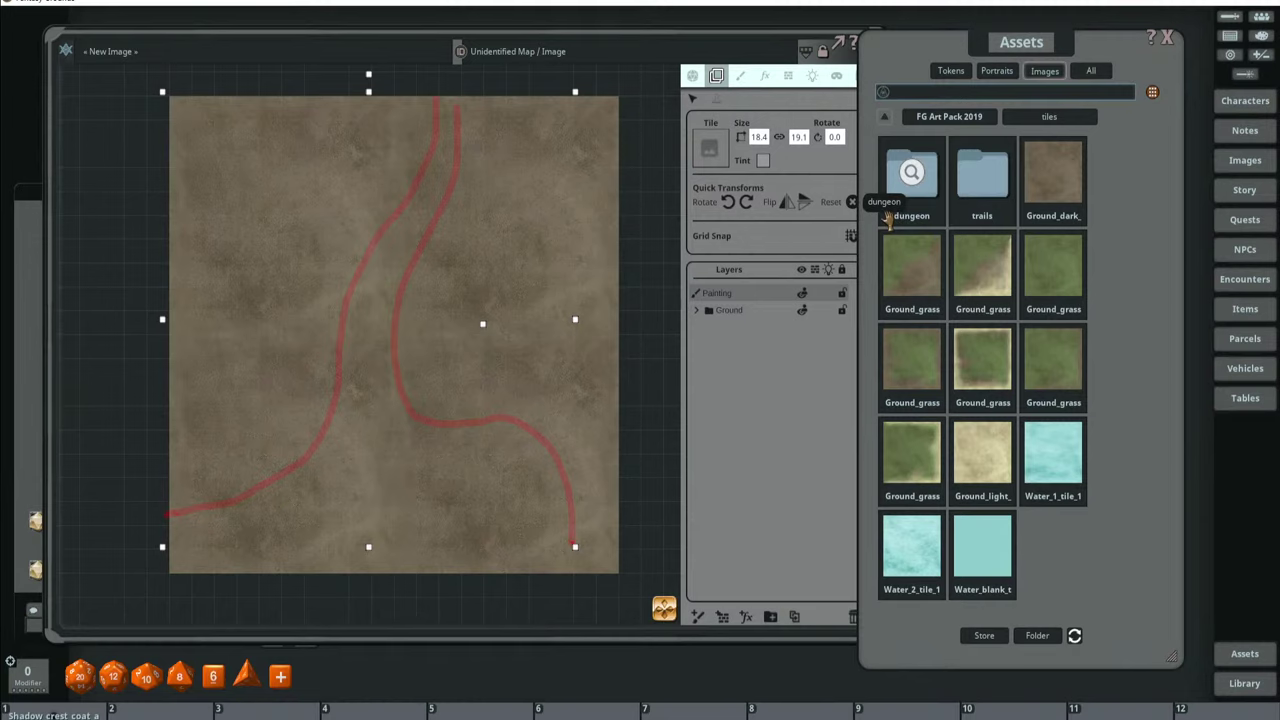
Search all image assets for "wall" from the top-level index and page through the results to the stone_wall window pieces.
left_click(884, 117)
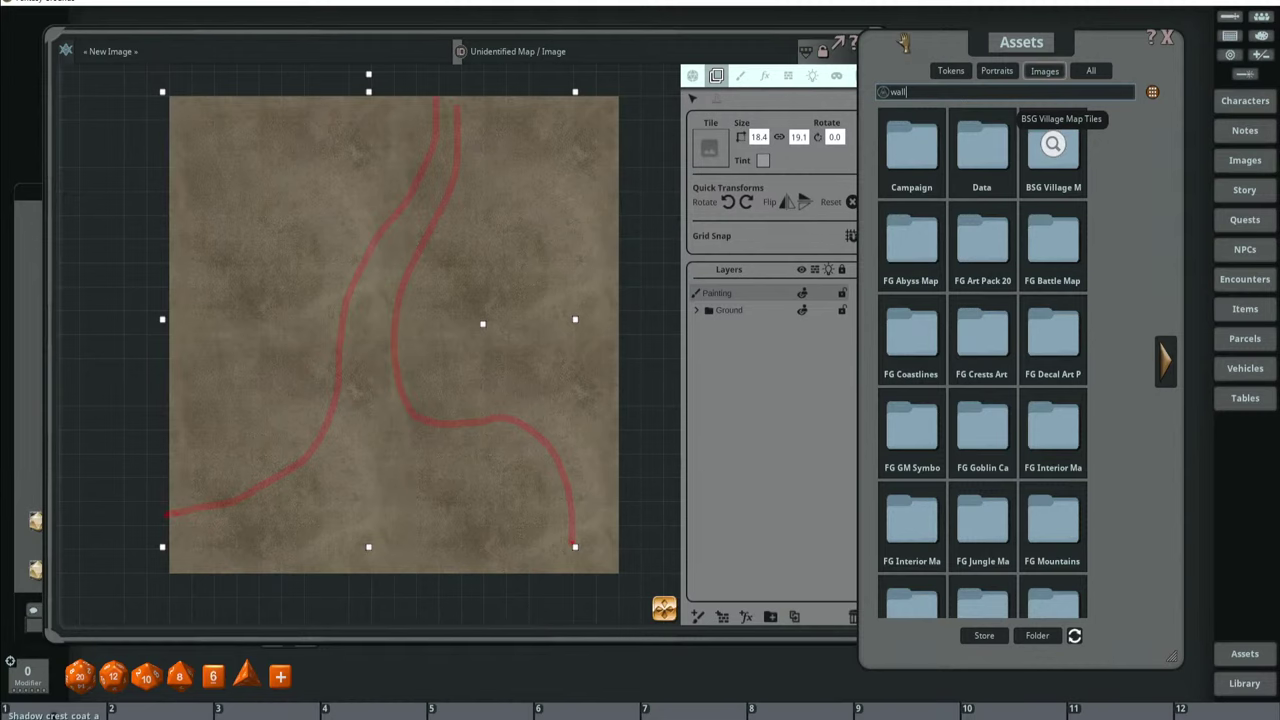
key("Return")
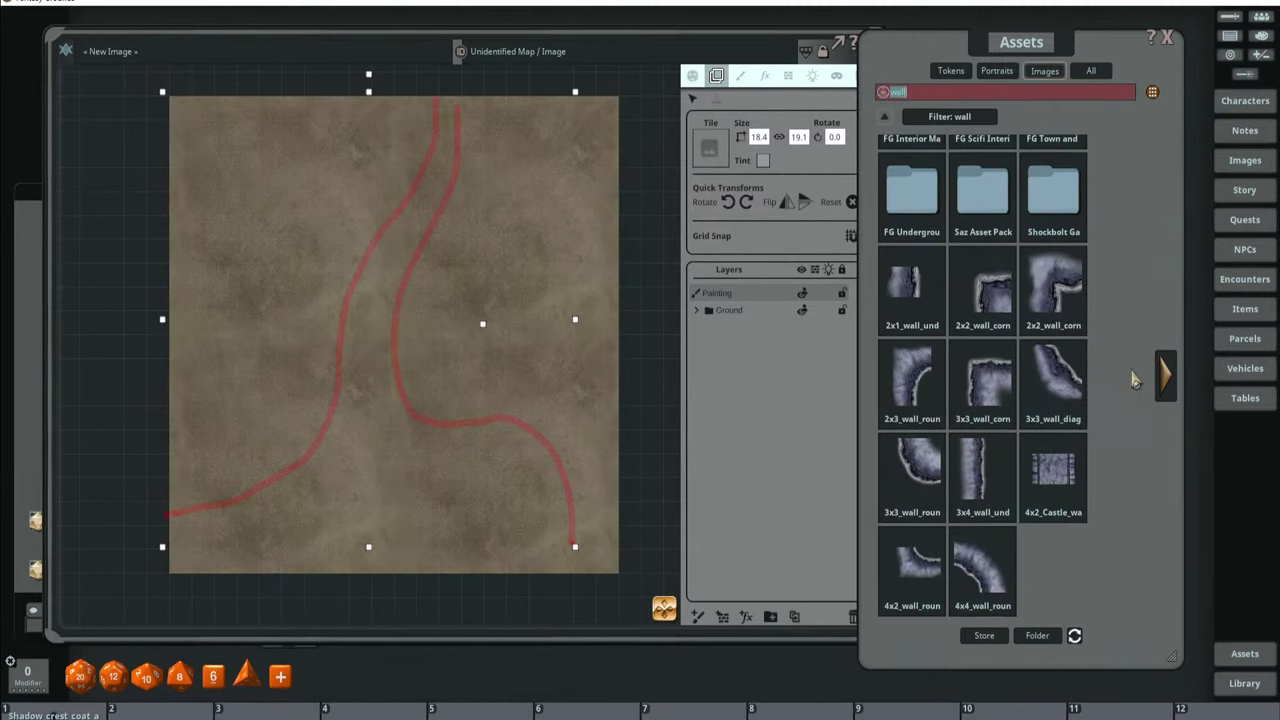
left_click(1165, 374)
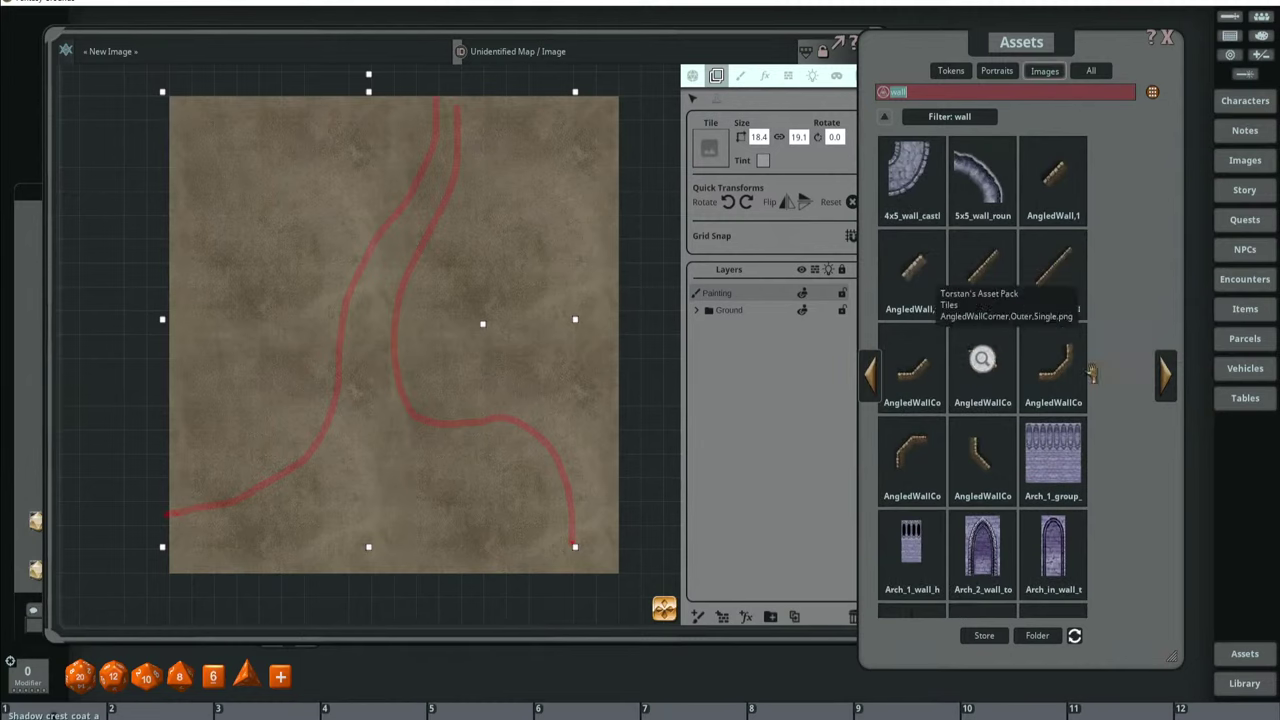
left_click(1165, 374)
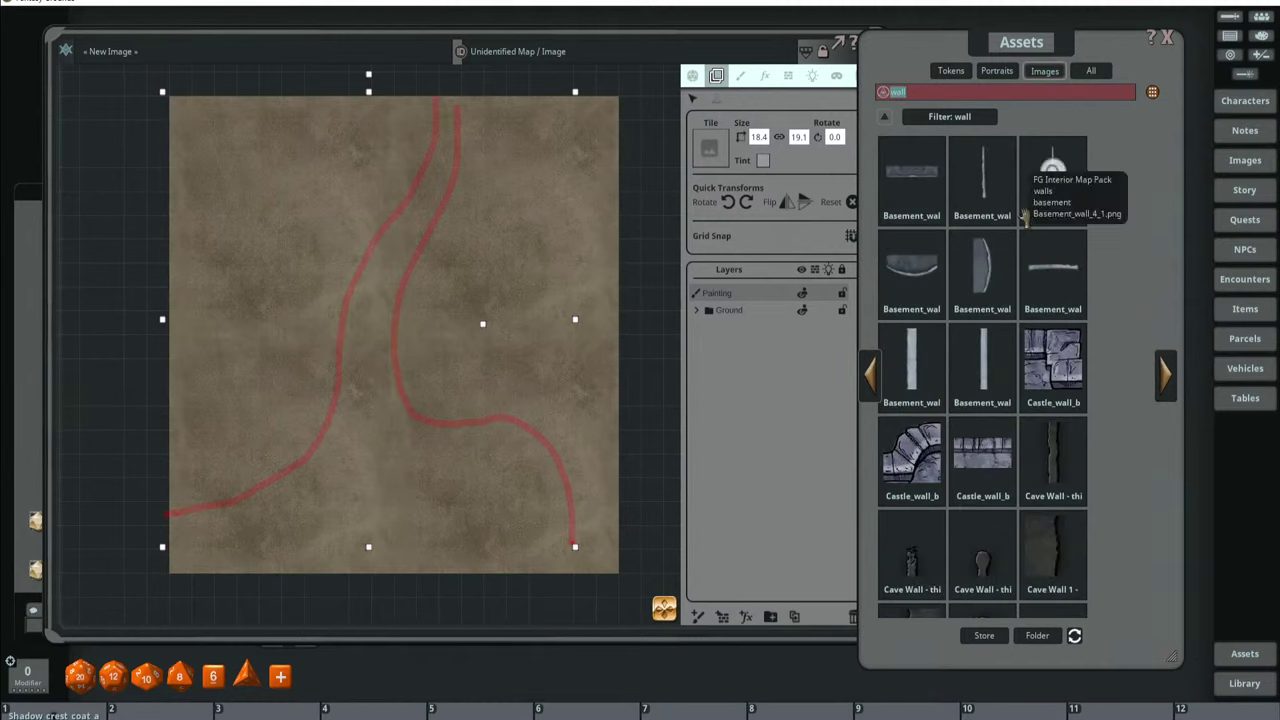
left_click(1165, 374)
left_click(1165, 374)
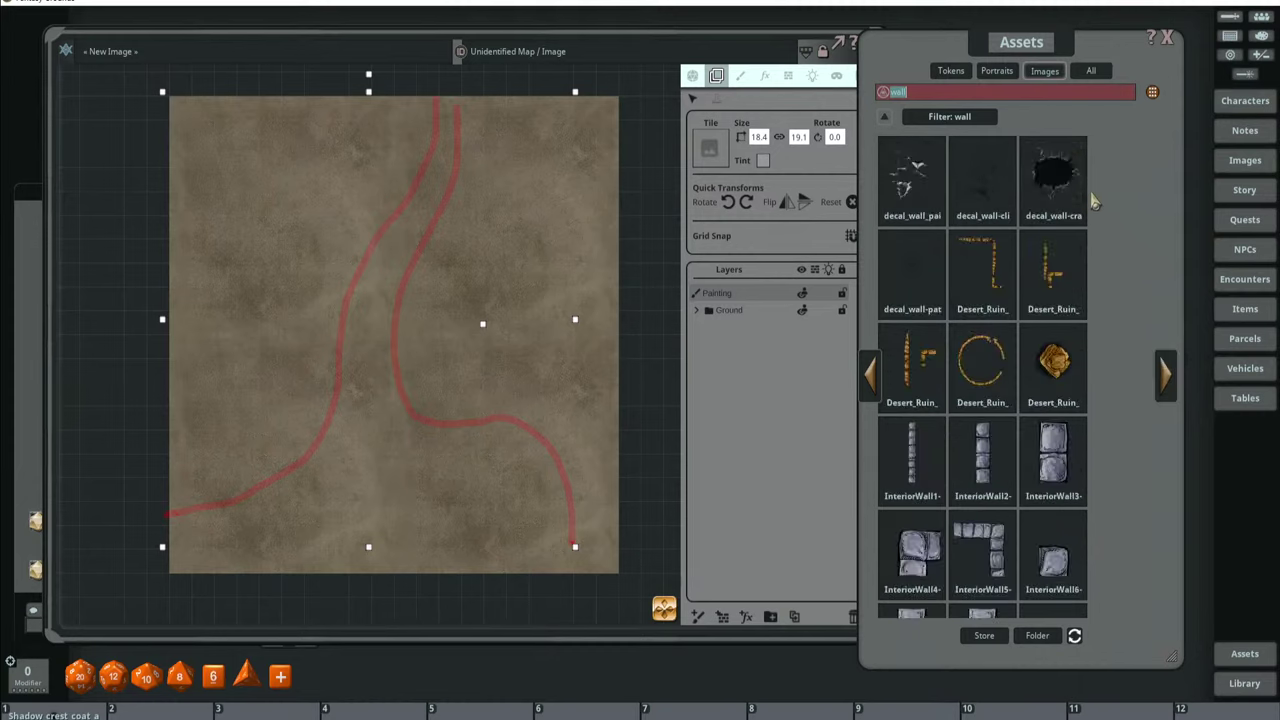
left_click(1160, 362)
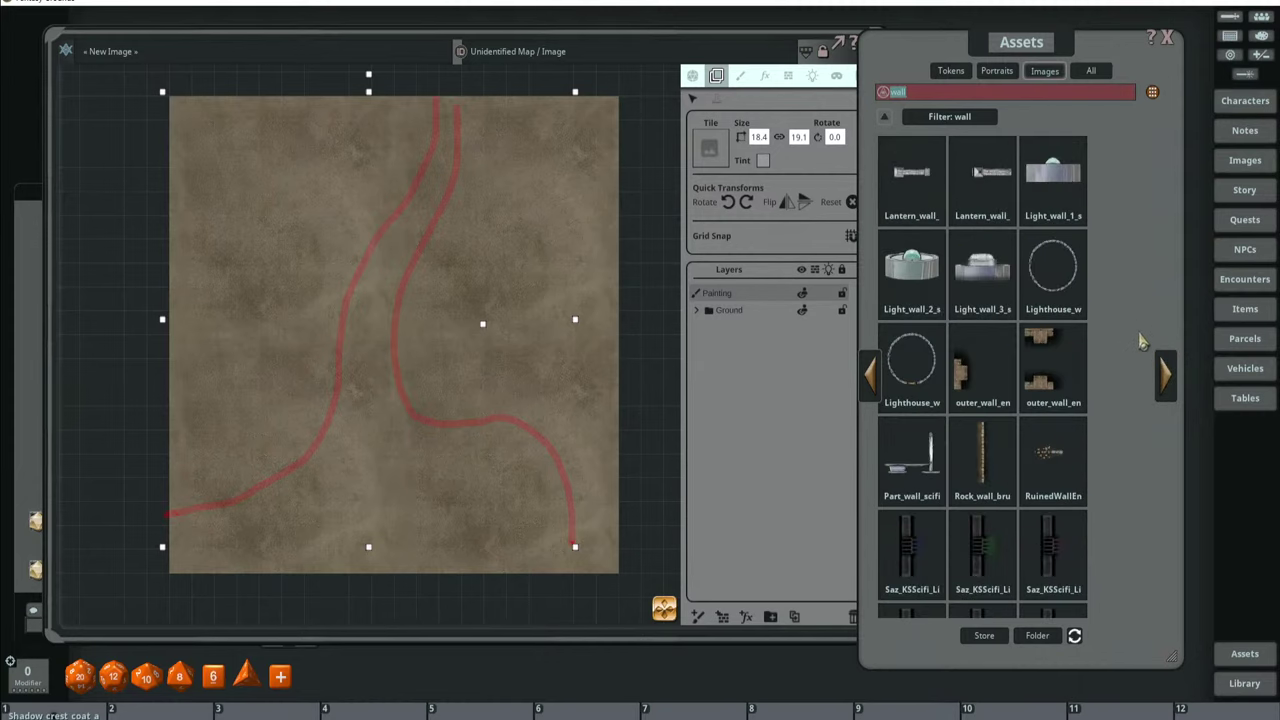
left_click(1166, 376)
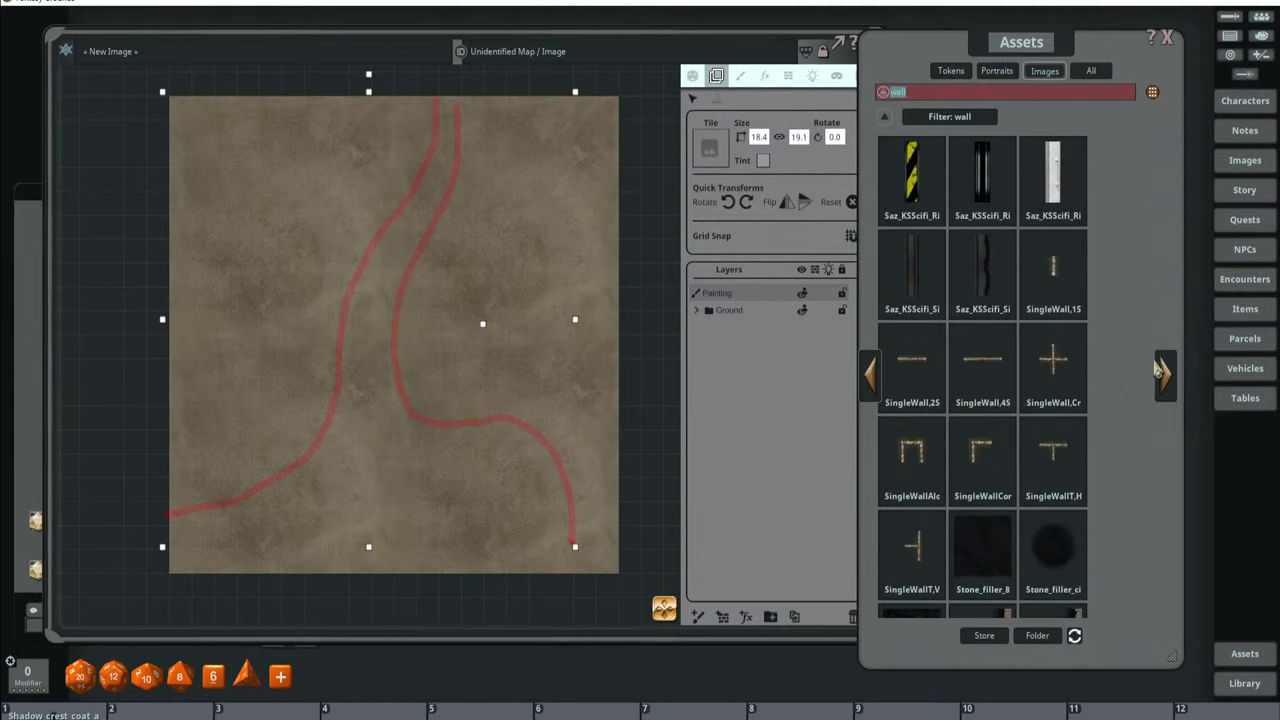
left_click(1160, 368)
left_click(1168, 376)
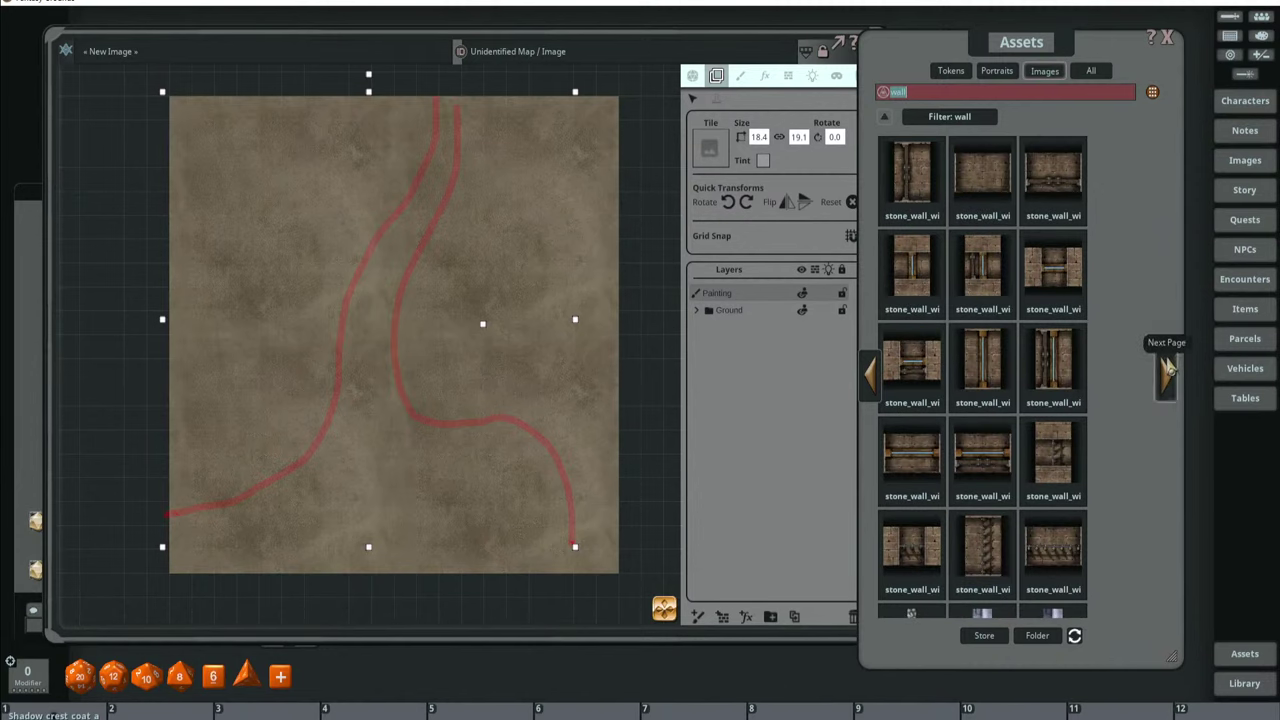
Make the Assets window taller while paging on past the Wall_1 and Wall_2 brushes to the Wall_stone assets.
left_click(1168, 368)
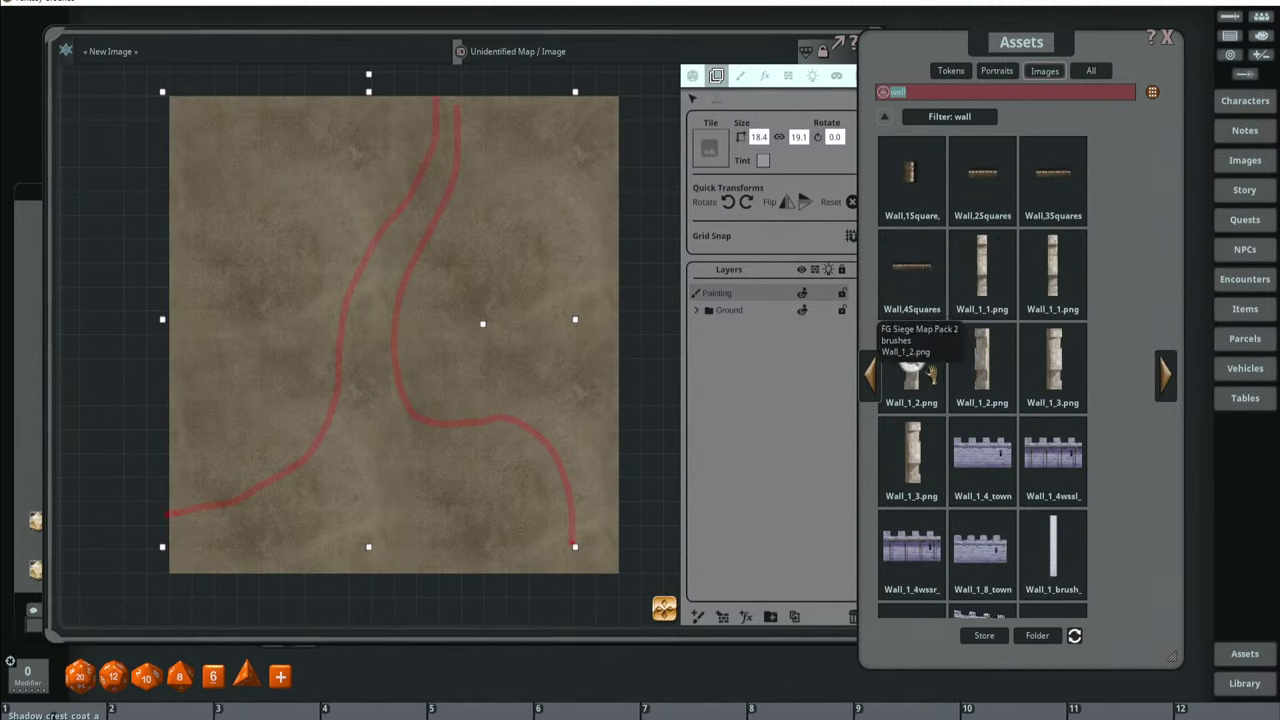
left_click(1166, 376)
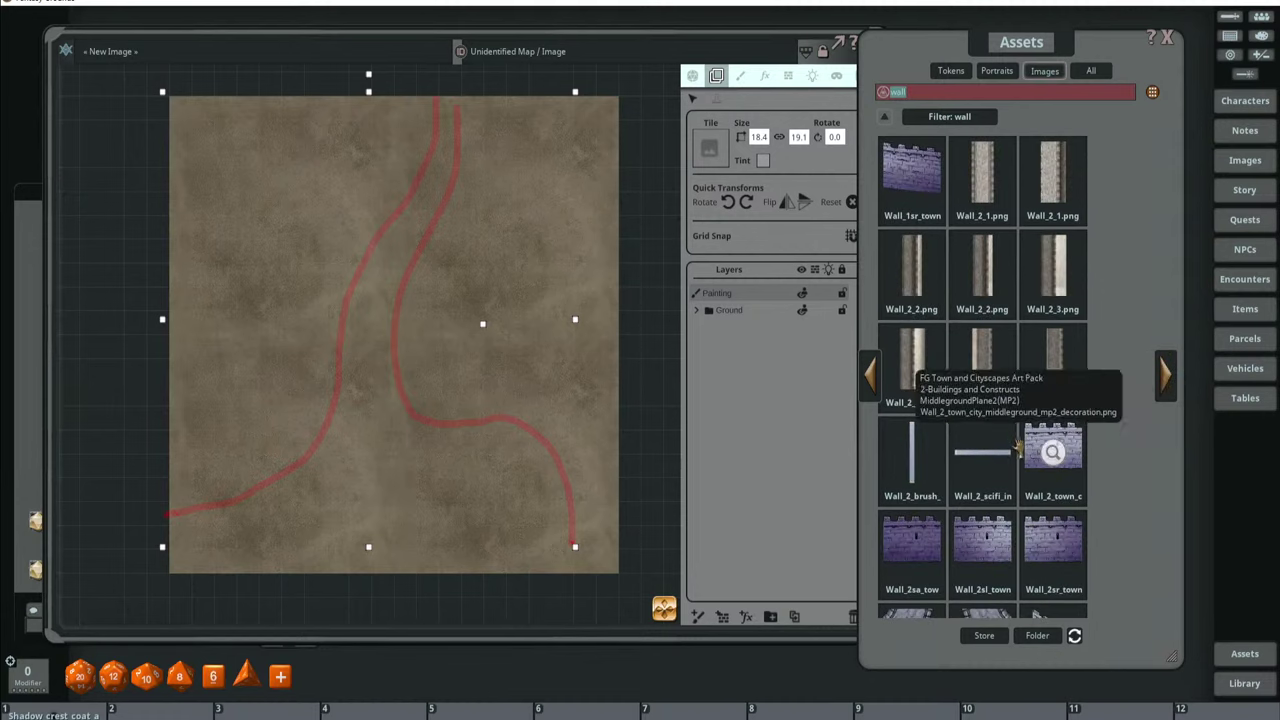
left_click(1166, 374)
left_click(1166, 374)
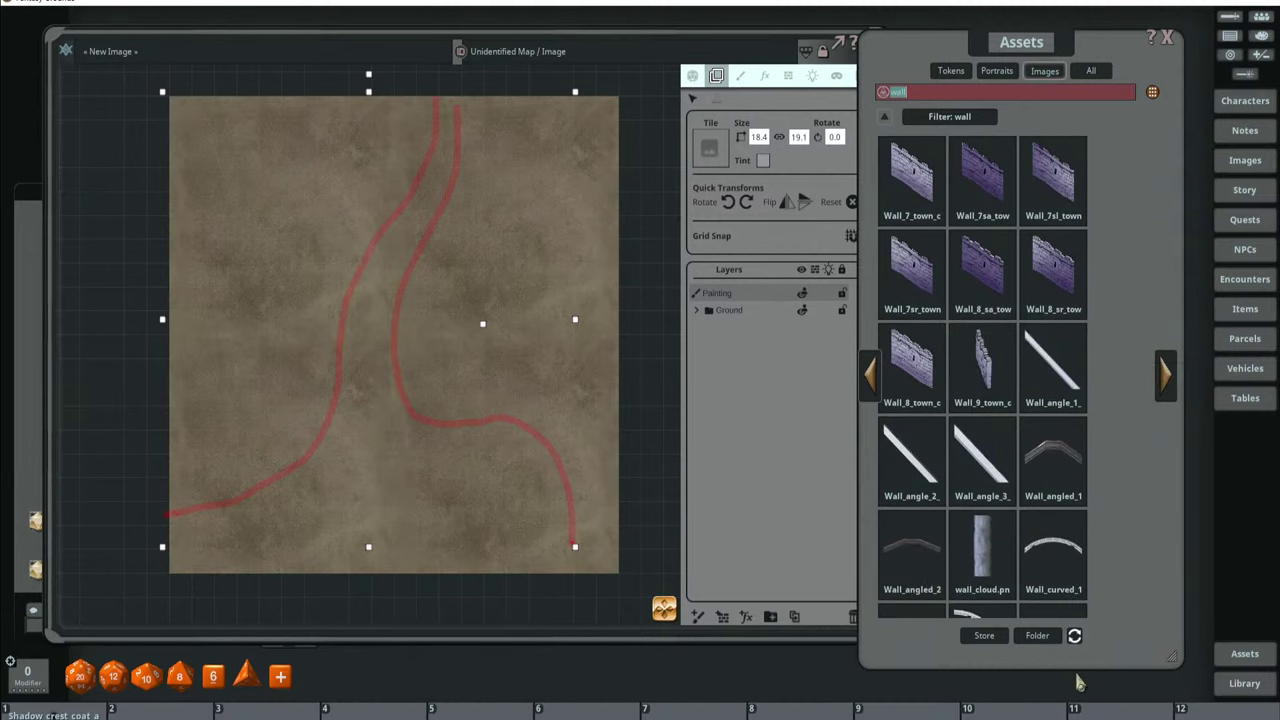
left_click_drag(1078, 665, 1078, 716)
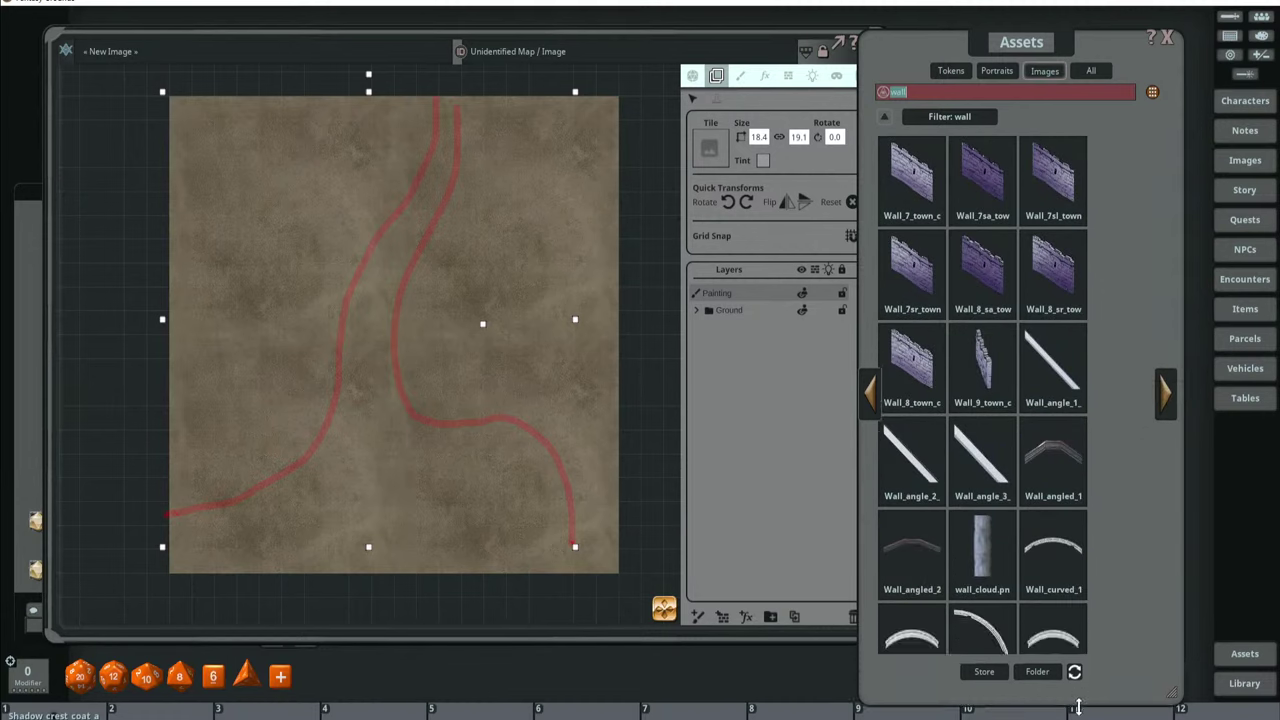
left_click(1166, 400)
left_click(1166, 404)
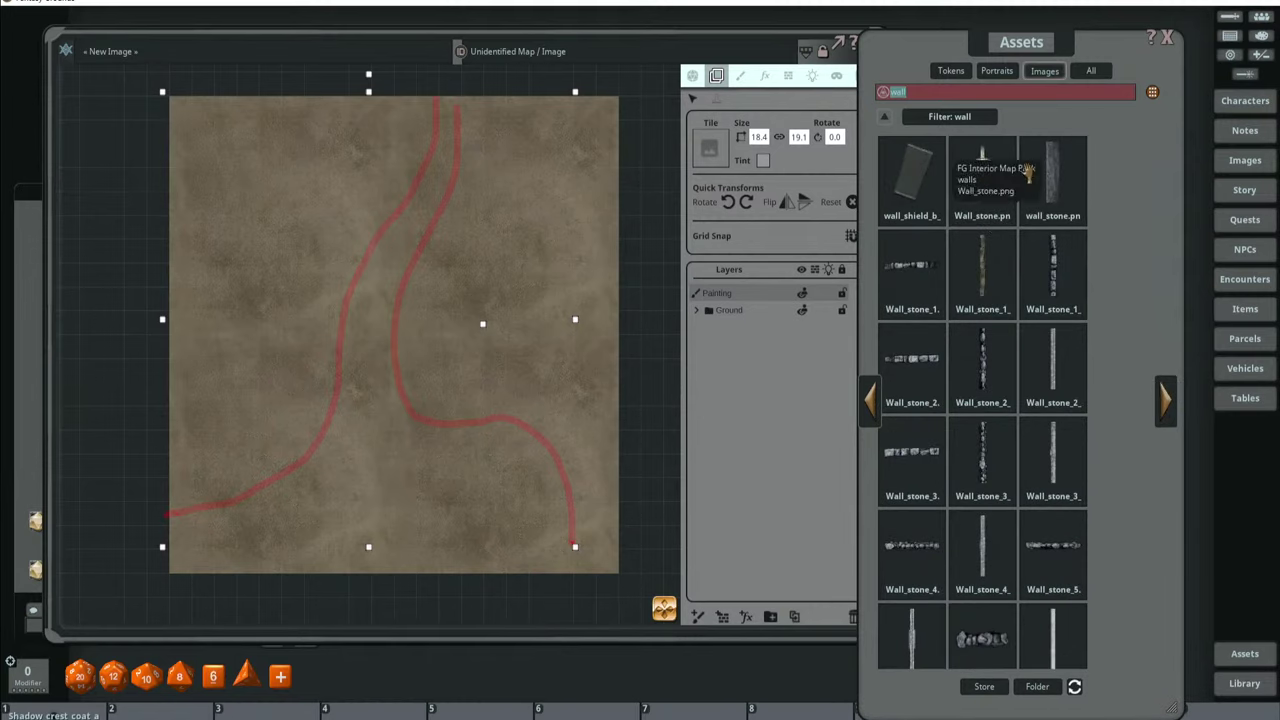
Preview the brown Wall_stone_1 brush, wall_stone.png from FG Spell Templates and the horizontal Wall_stone_3 piece, closing each preview.
double_click(983, 268)
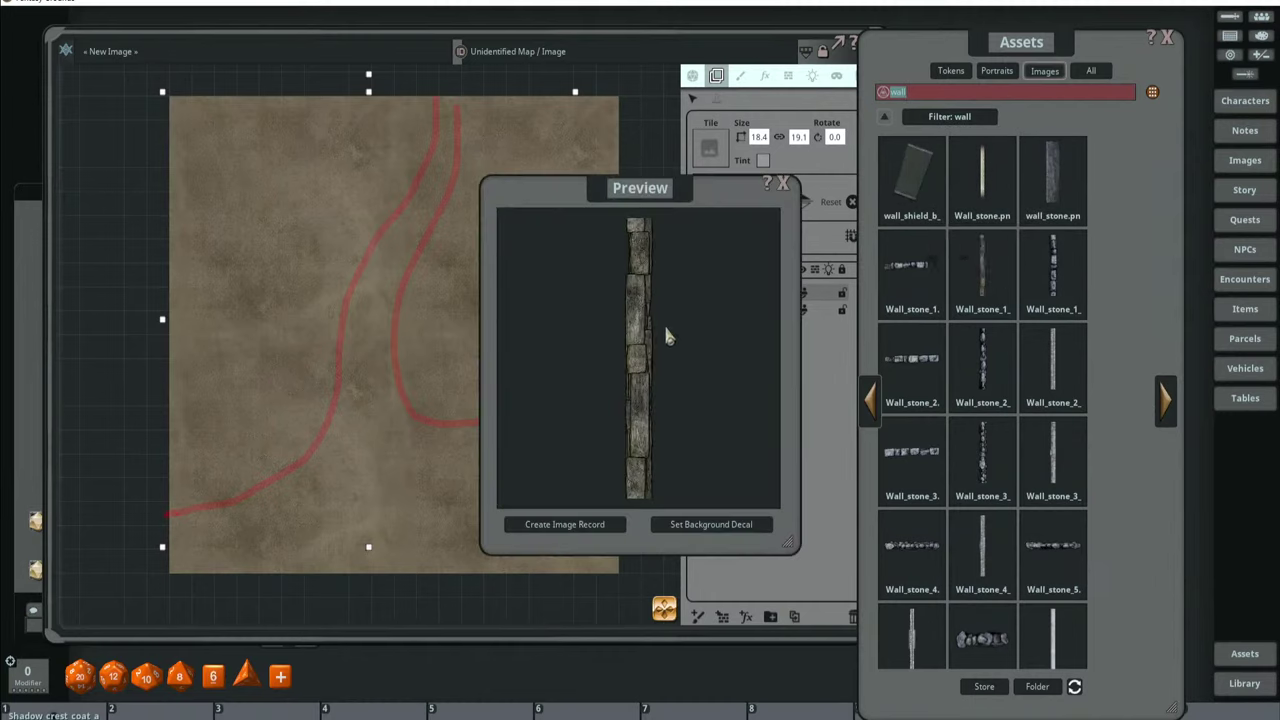
left_click(783, 184)
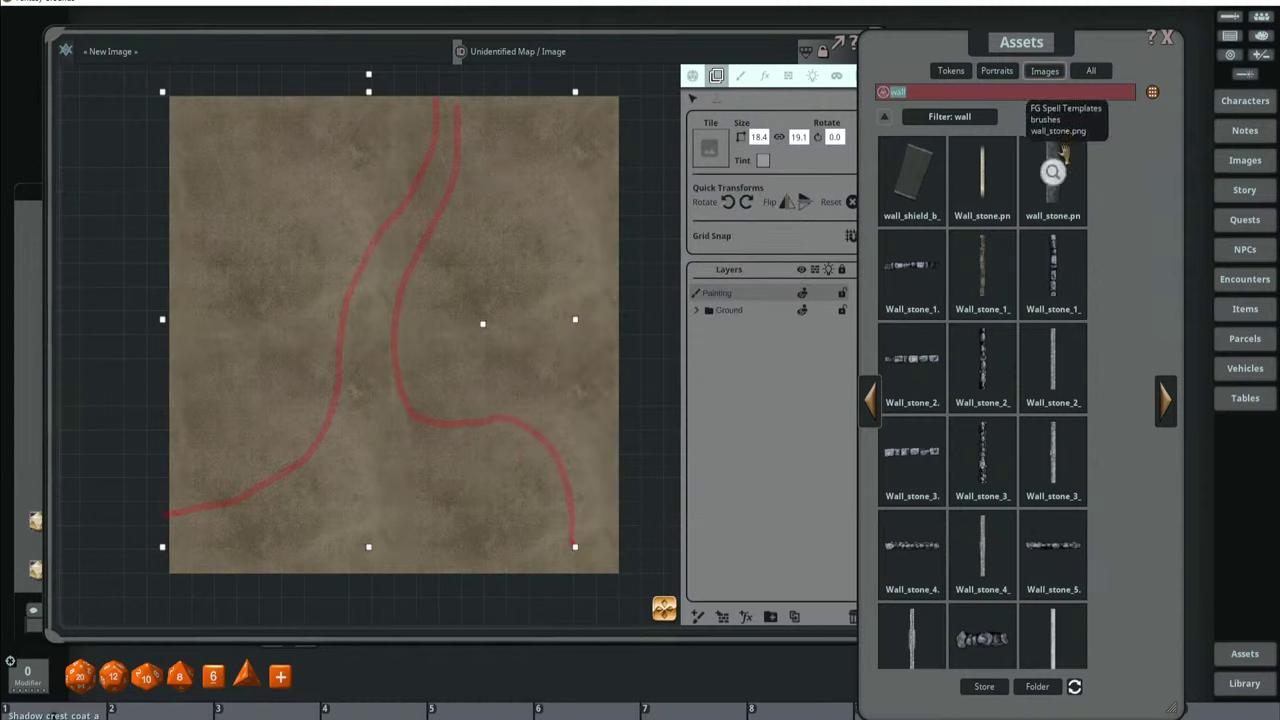
left_click(1053, 178)
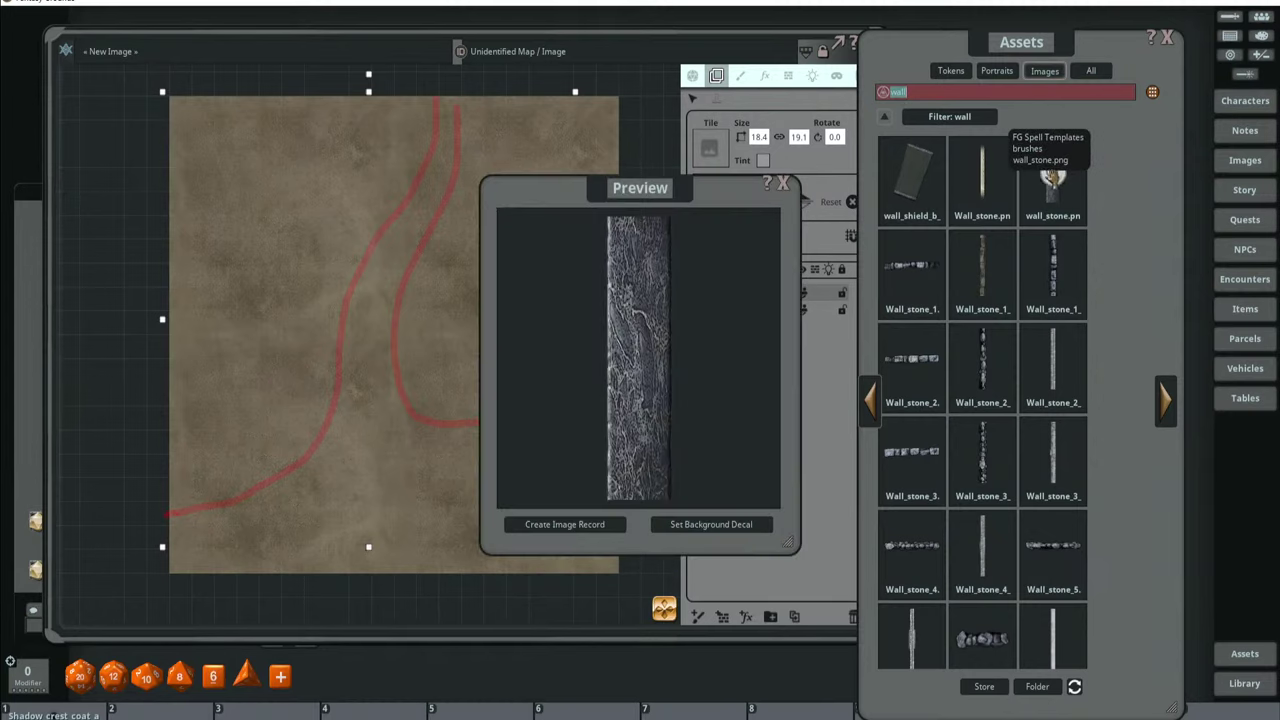
left_click(783, 184)
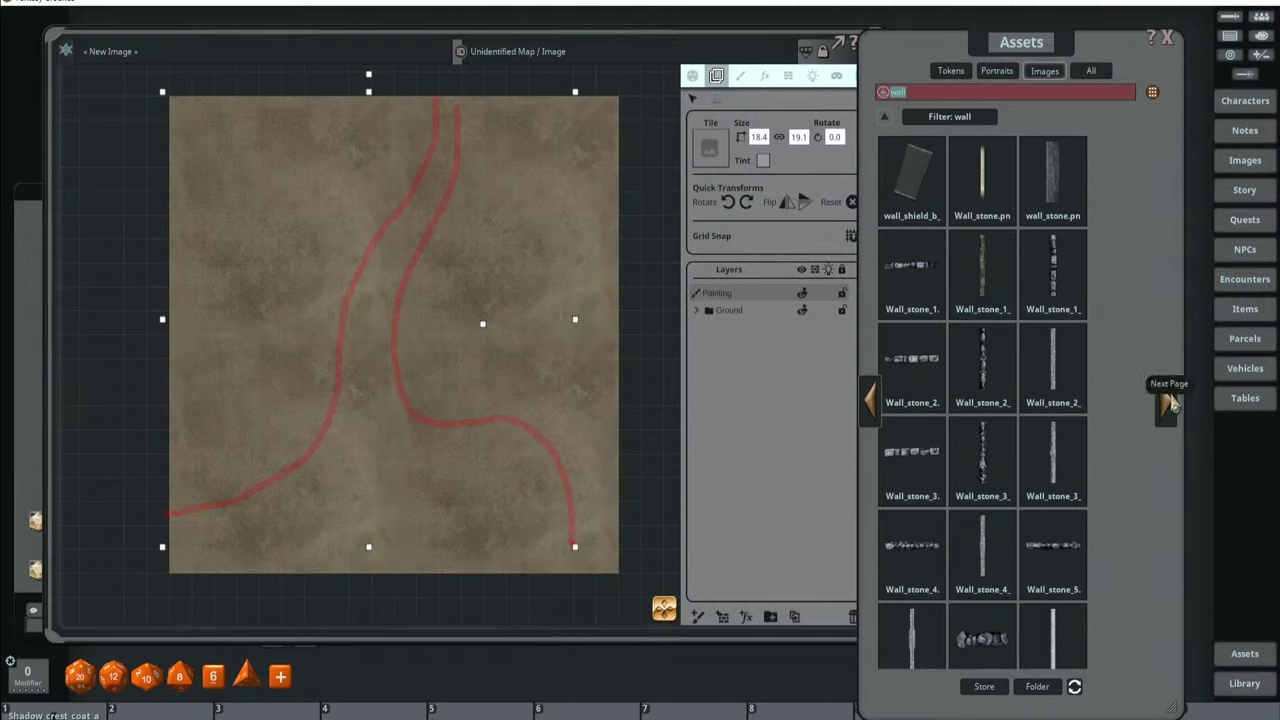
left_click(912, 452)
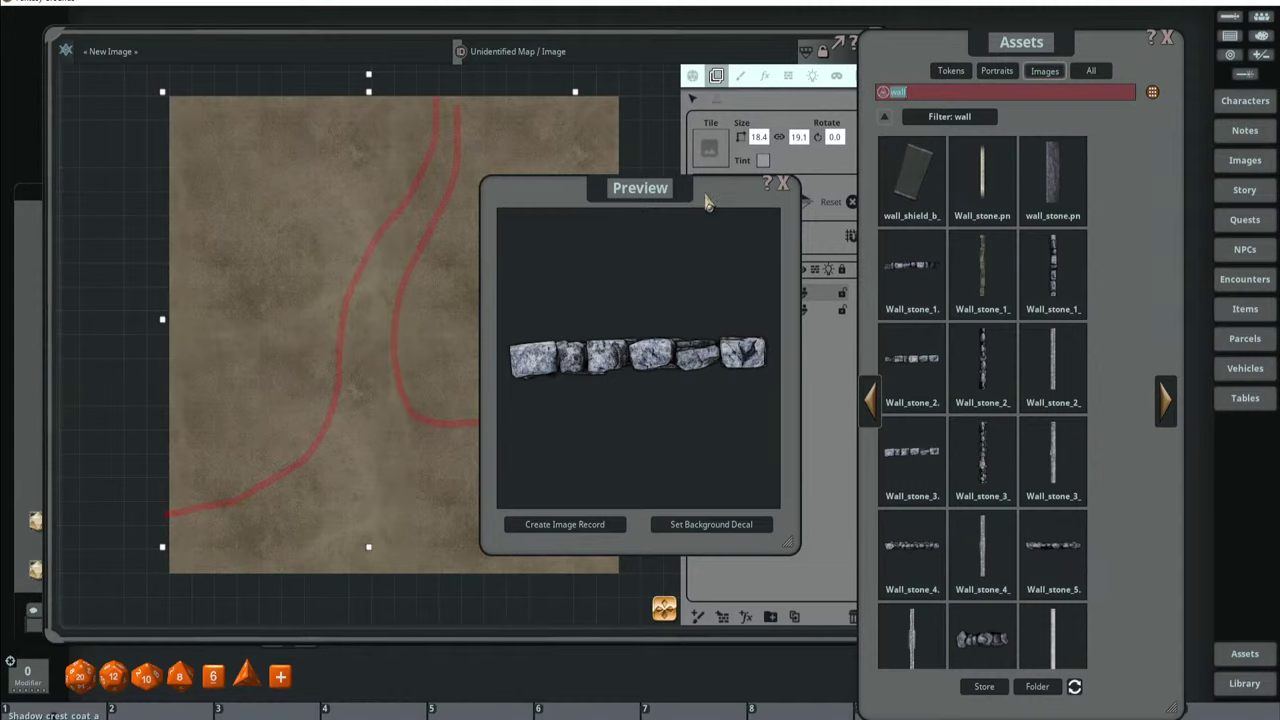
left_click(784, 184)
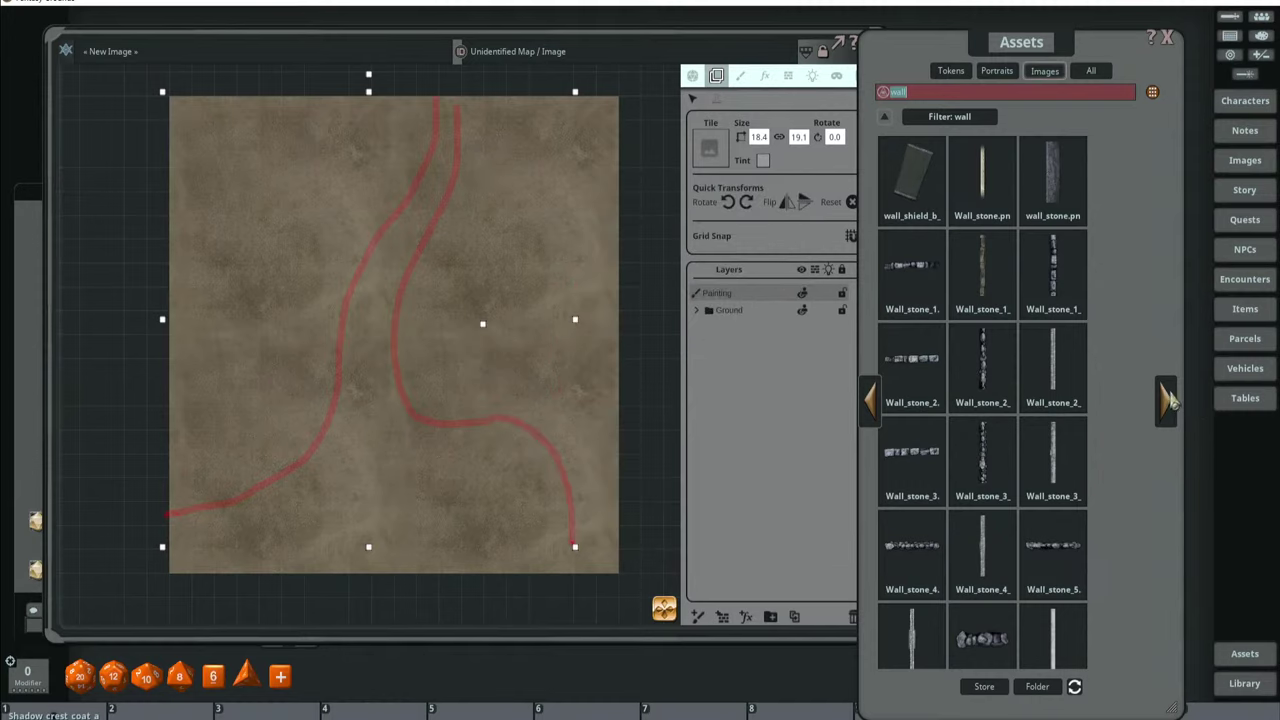
Browse the remaining "wall" results through the white stone, wood and dungeon pieces to the last page.
left_click(1167, 400)
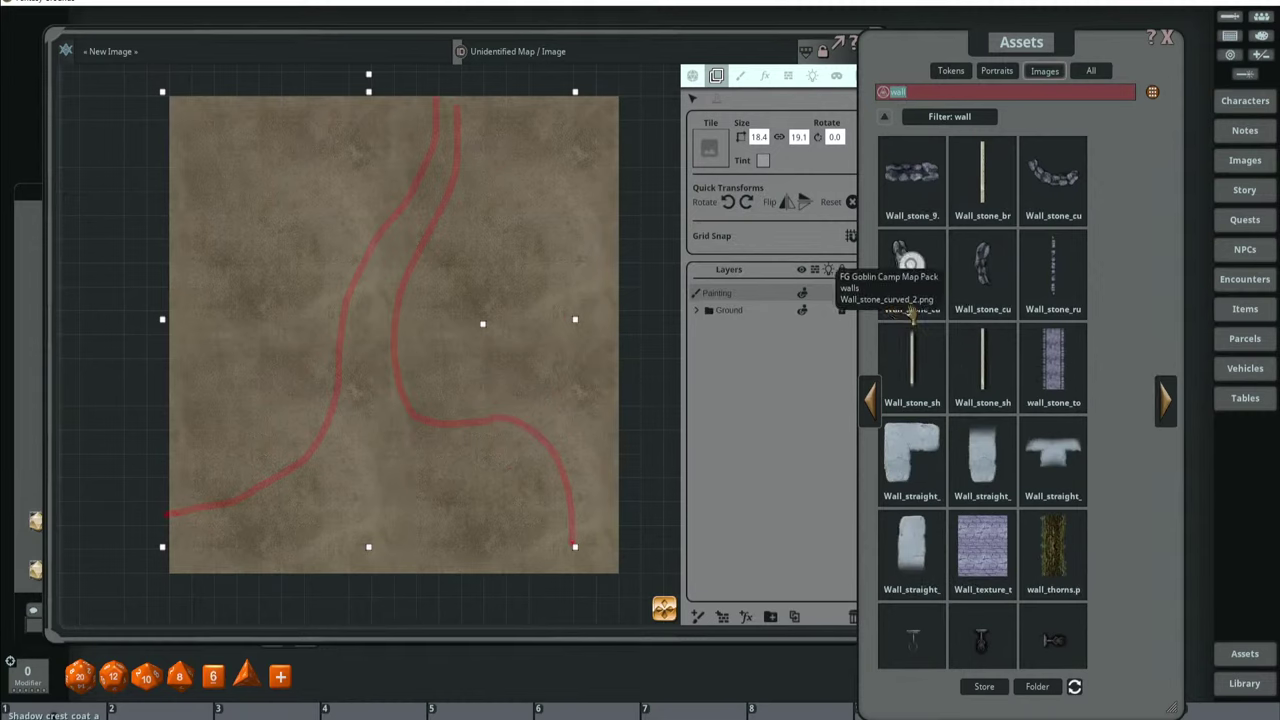
left_click(1167, 400)
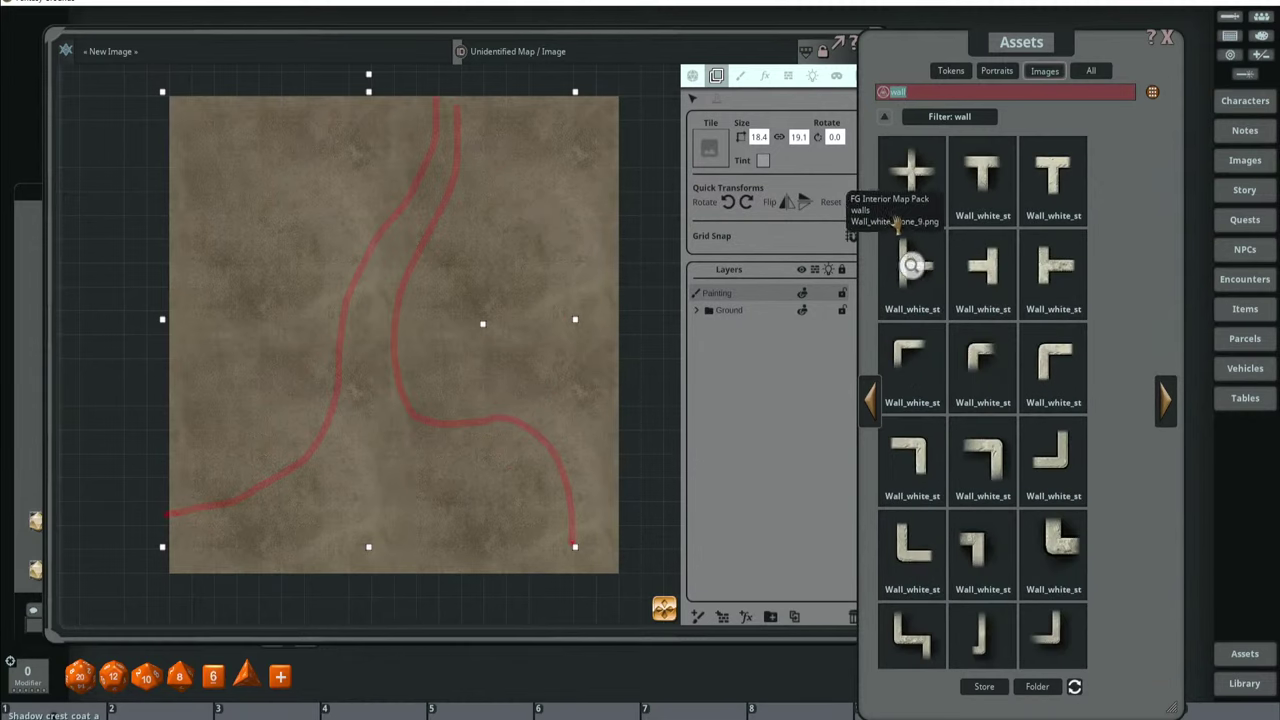
left_click(1167, 405)
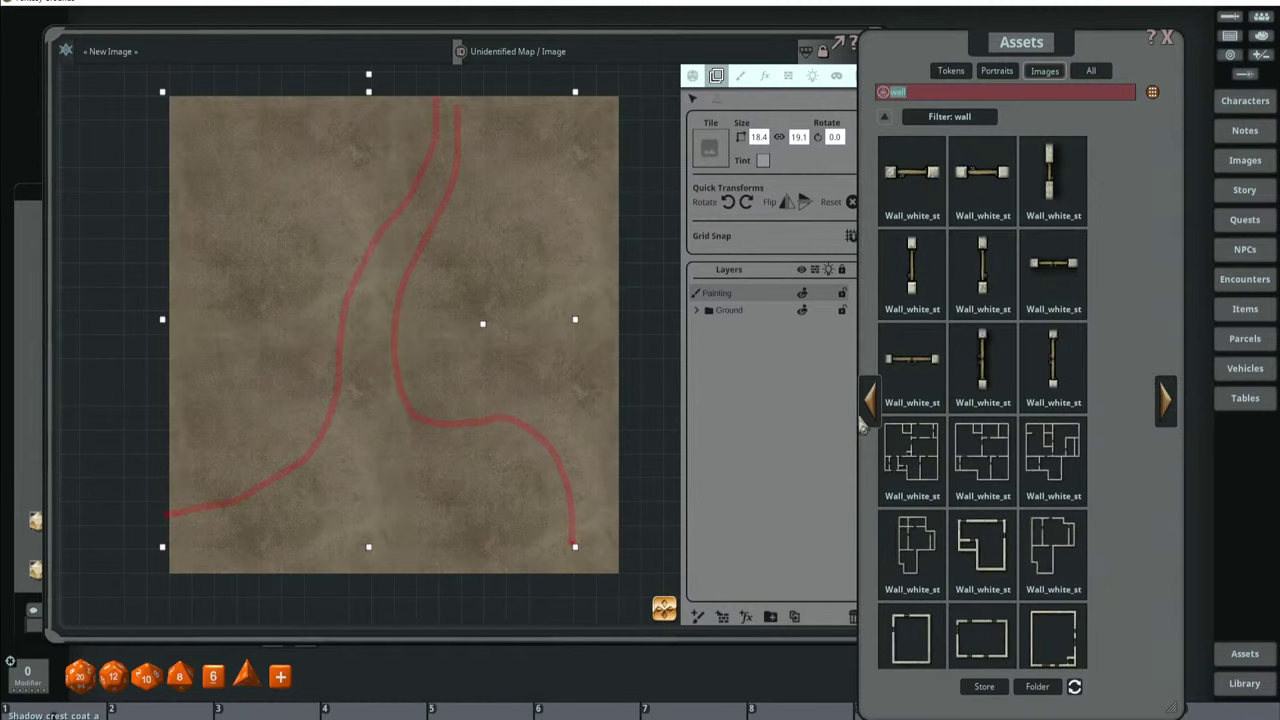
left_click(1167, 402)
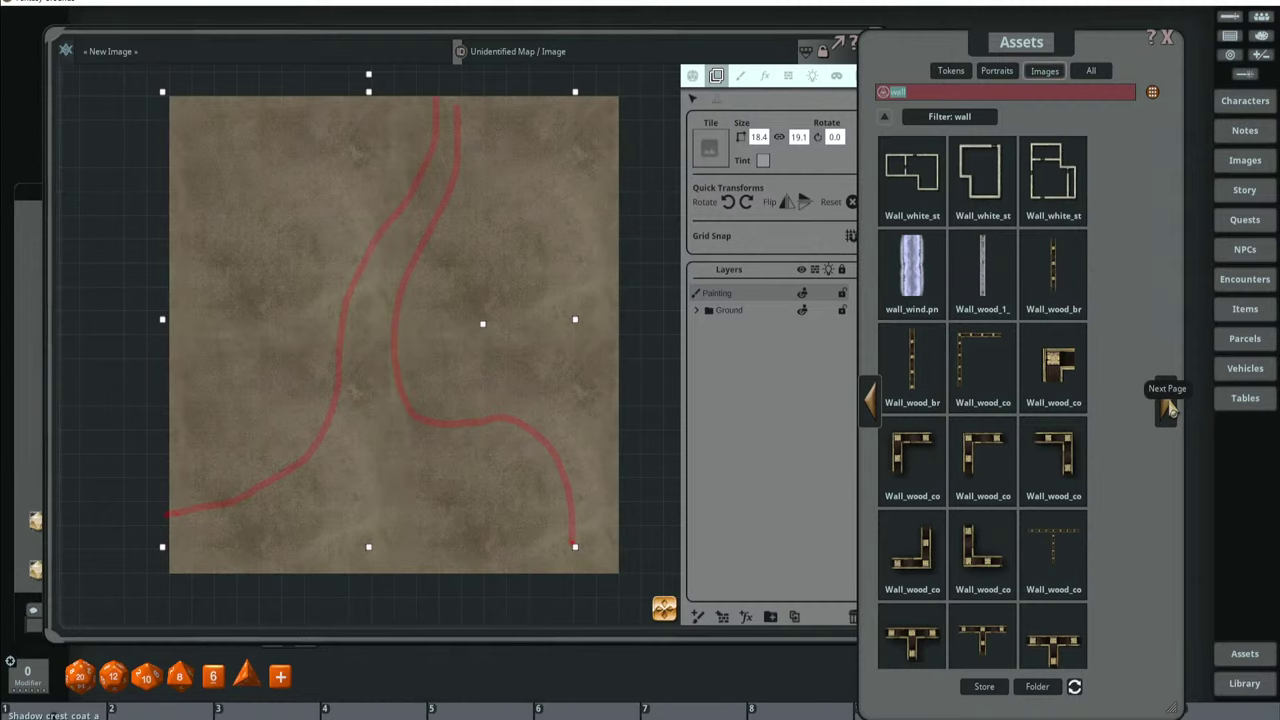
left_click(1168, 405)
left_click(1168, 405)
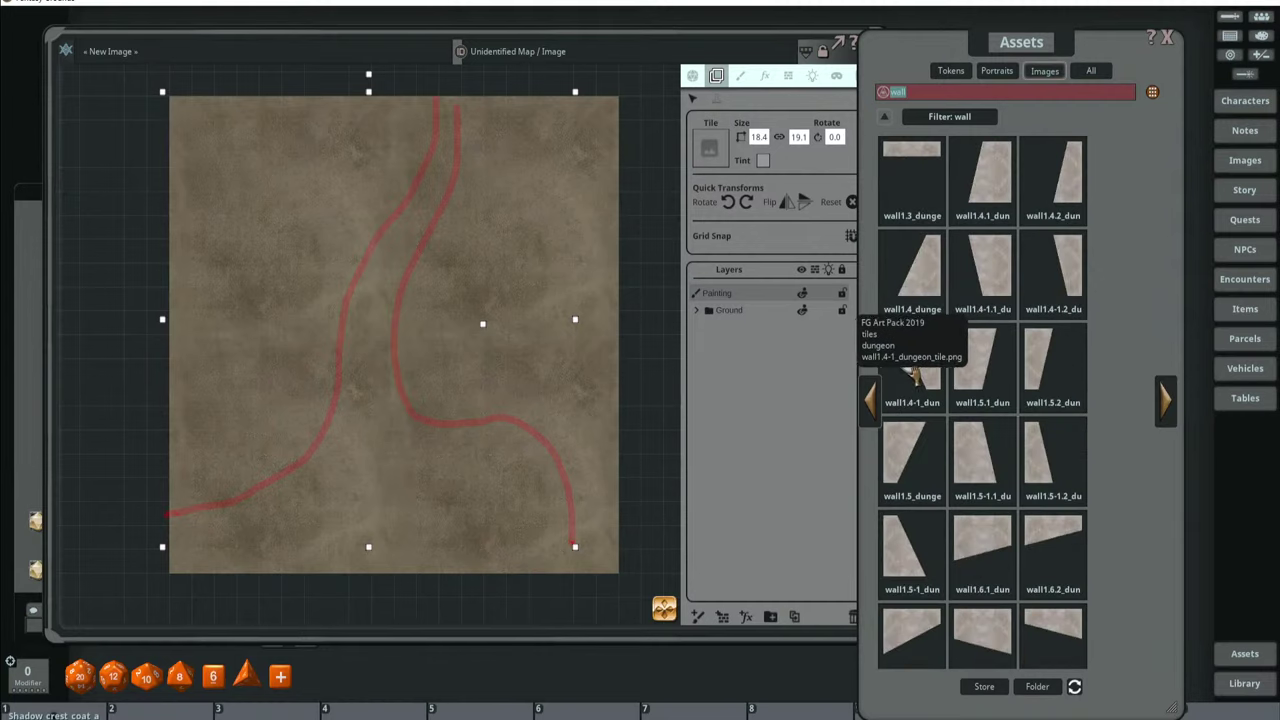
left_click(1168, 405)
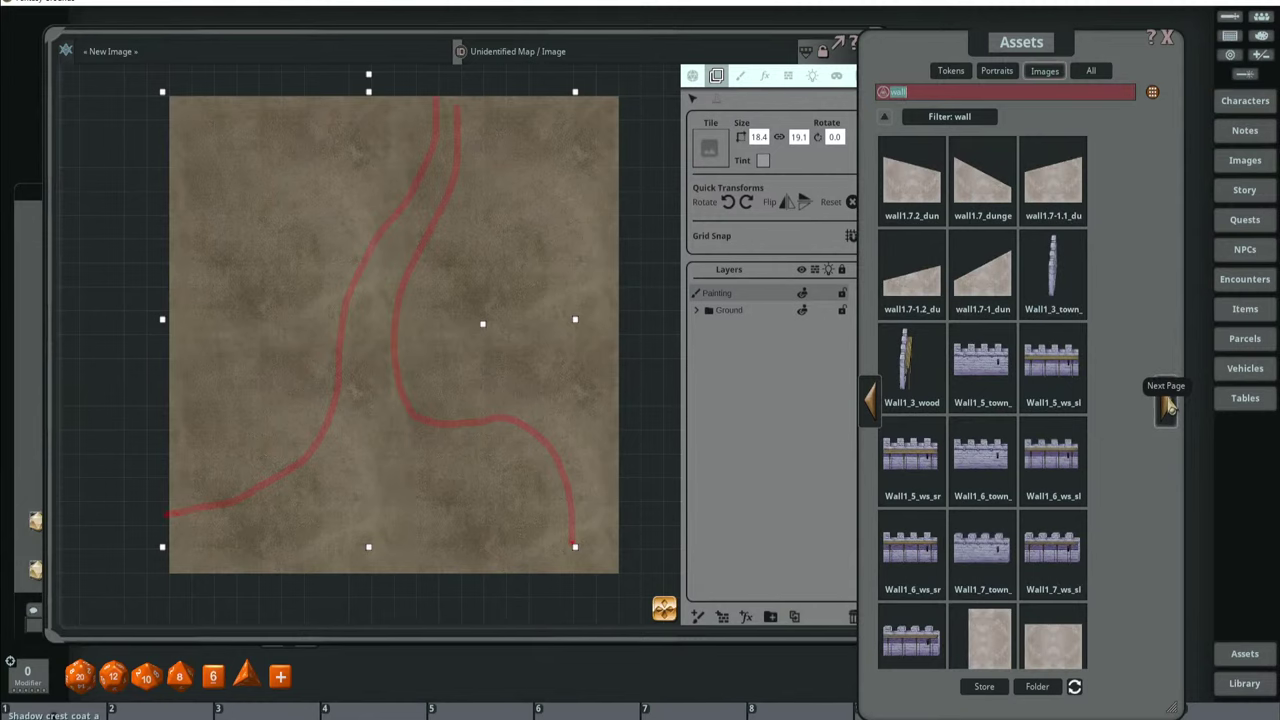
left_click(1168, 405)
left_click(1168, 405)
left_click(1168, 405)
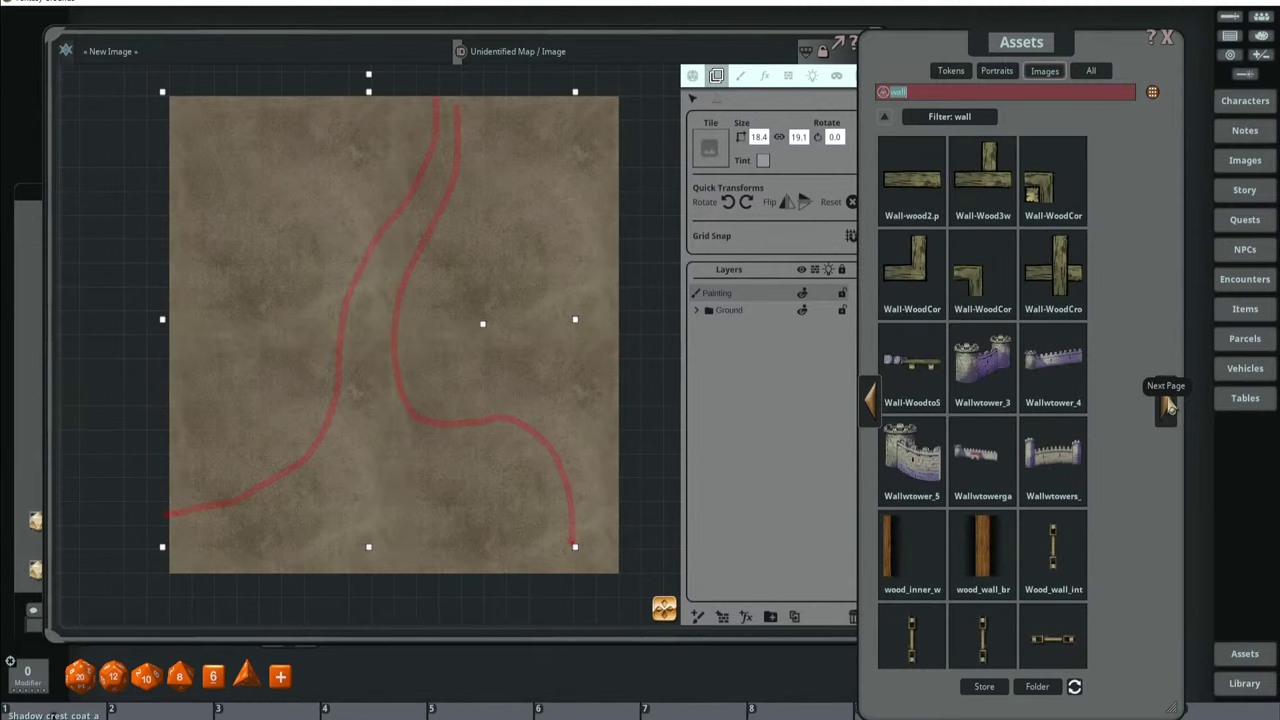
left_click(1168, 405)
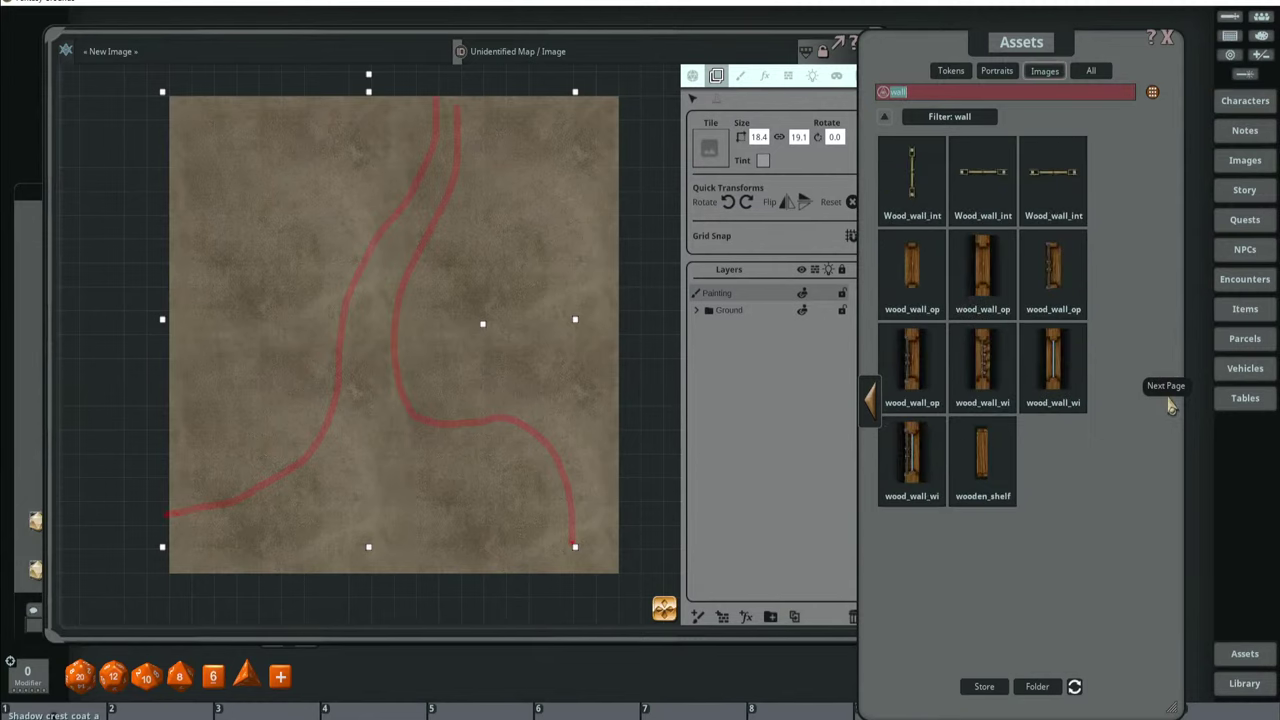
Go back through the "wall" results to the page with the Wall_stone_1 to Wall_stone_5 assets.
left_click(870, 402)
left_click(870, 402)
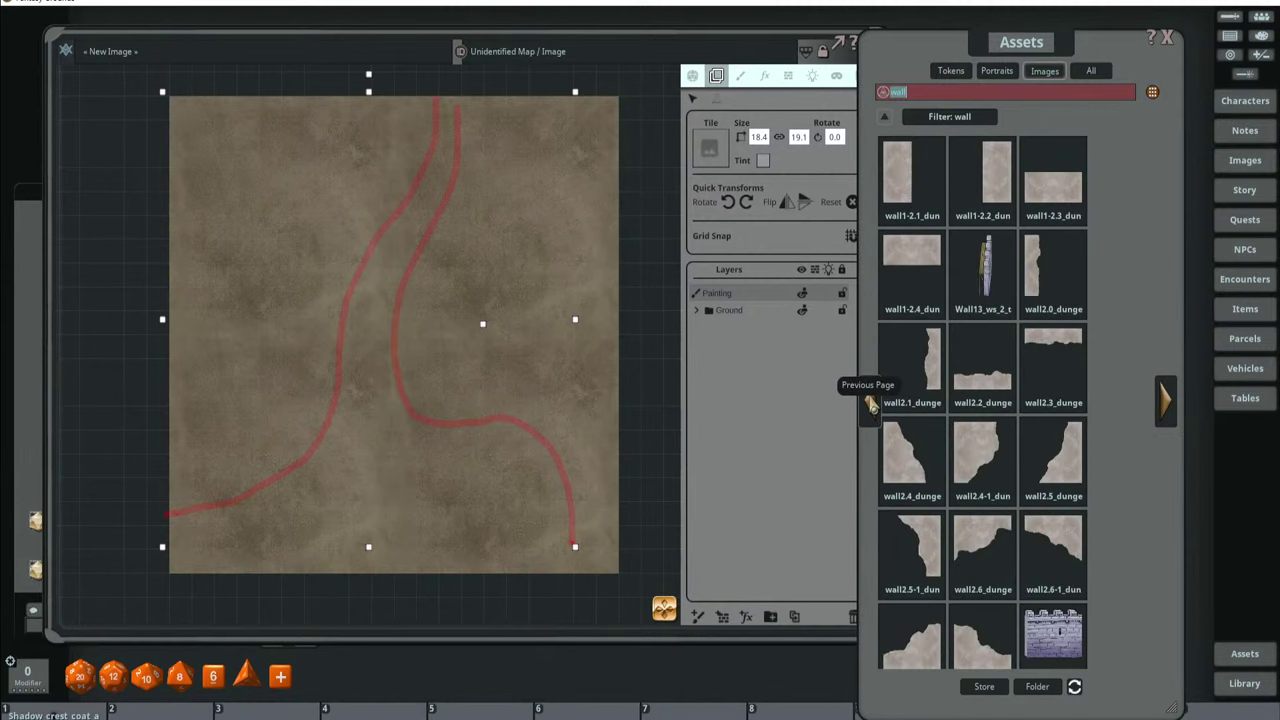
left_click(870, 402)
left_click(870, 402)
left_click(870, 402)
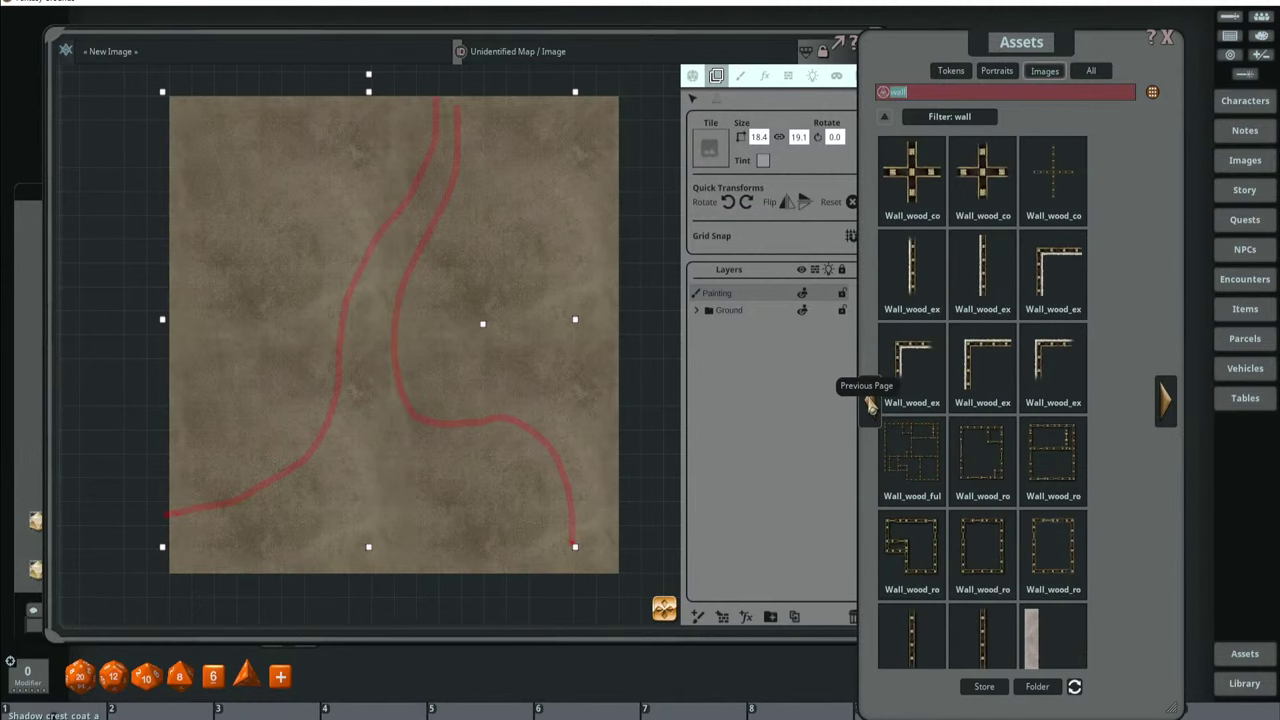
left_click(870, 402)
left_click(870, 402)
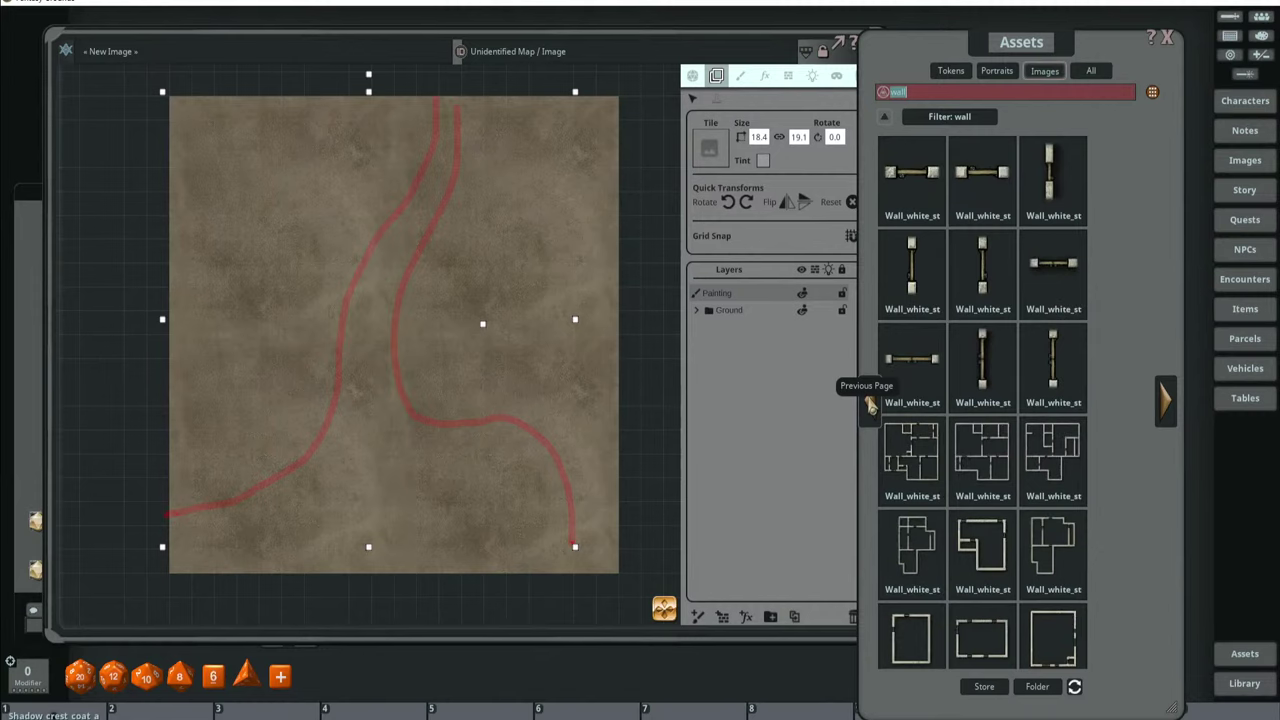
left_click(870, 402)
left_click(870, 402)
left_click(870, 402)
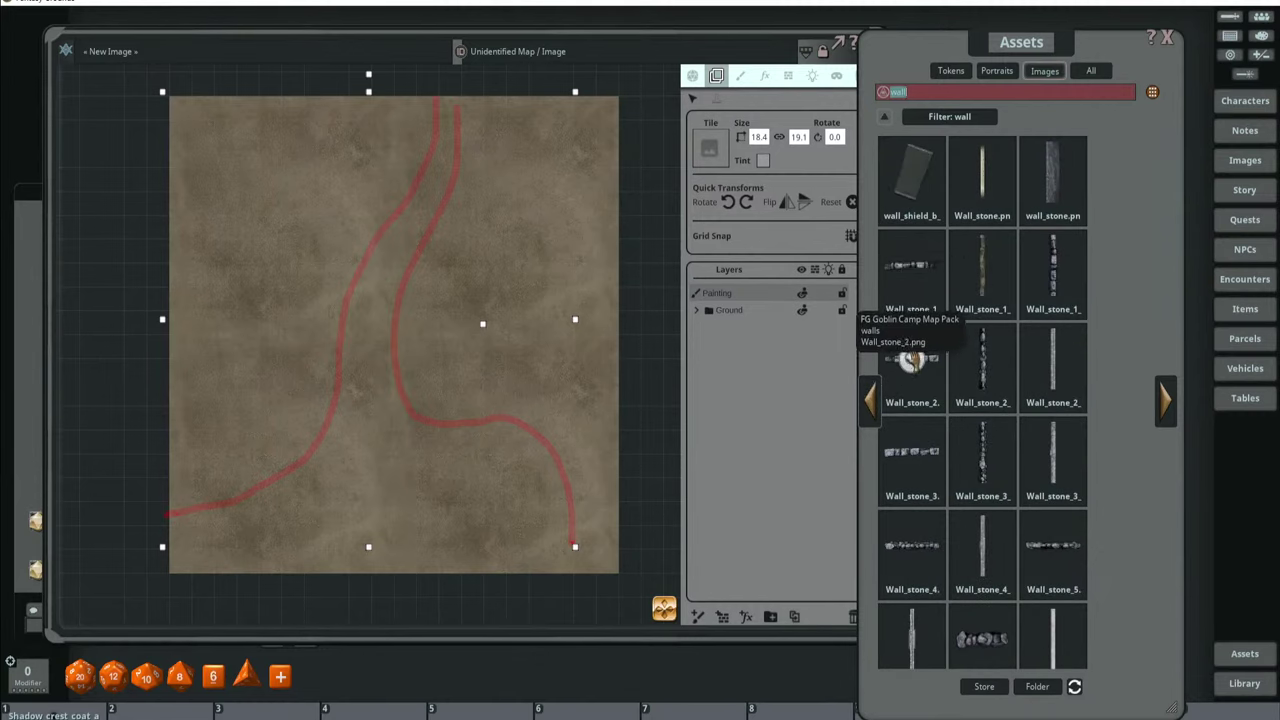
Assign Wall_stone_2.png, Wall_stone_3.png and the Wall_stone_1 brush to hotkey slots 2, 3 and 4.
left_click_drag(437, 592, 160, 714)
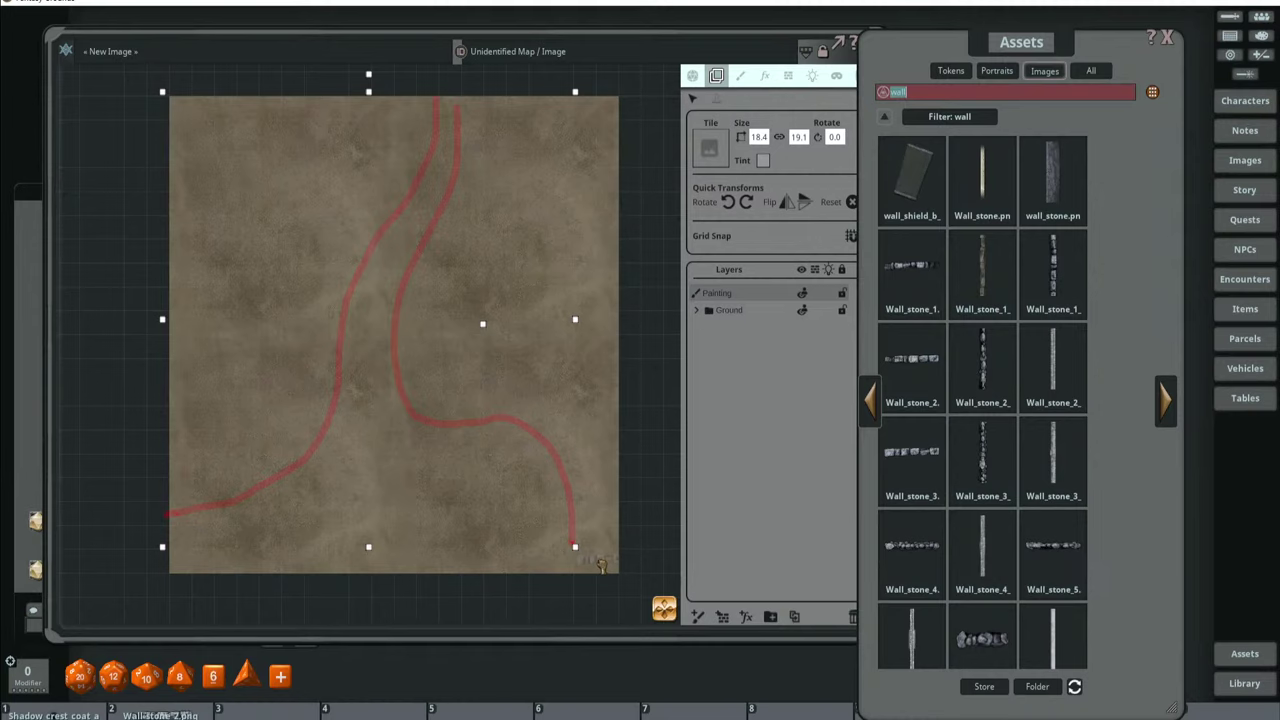
left_click_drag(293, 712, 294, 711)
left_click_drag(372, 716, 373, 713)
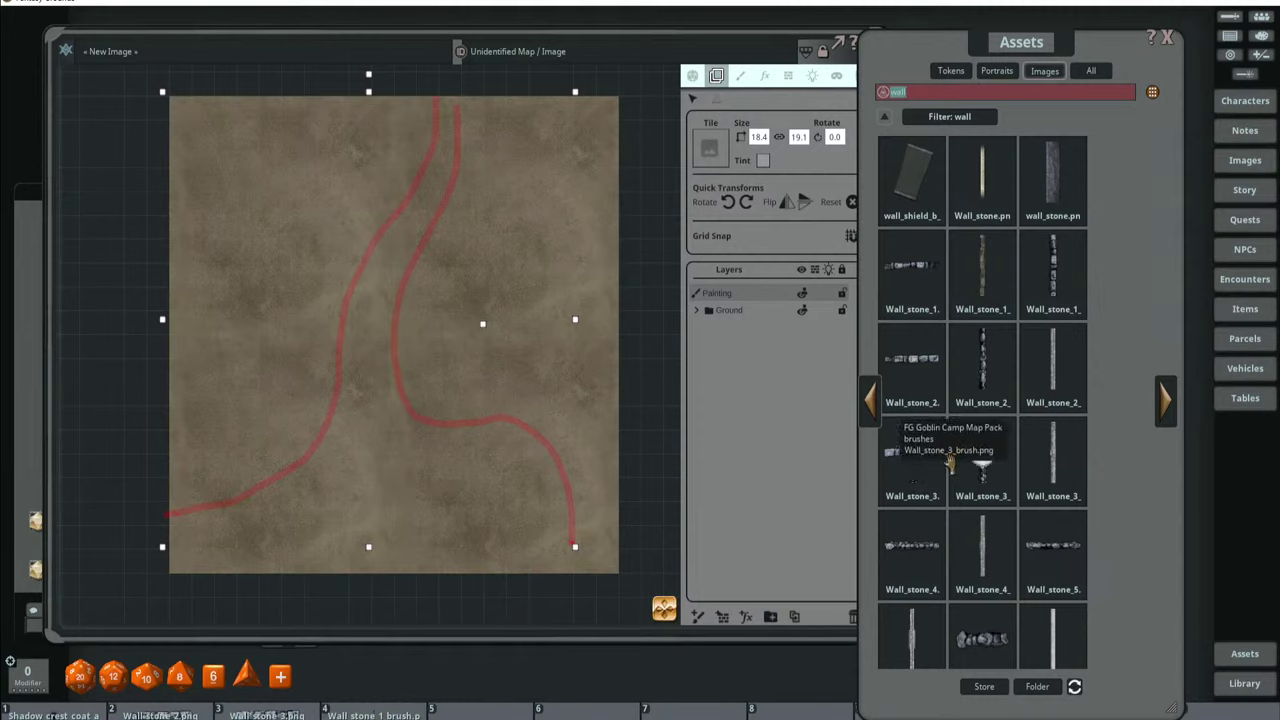
Preview the horizontal Wall_stone_4 piece and the Wall_stone_3 brush from the "wall" results, closing each preview.
left_click(912, 548)
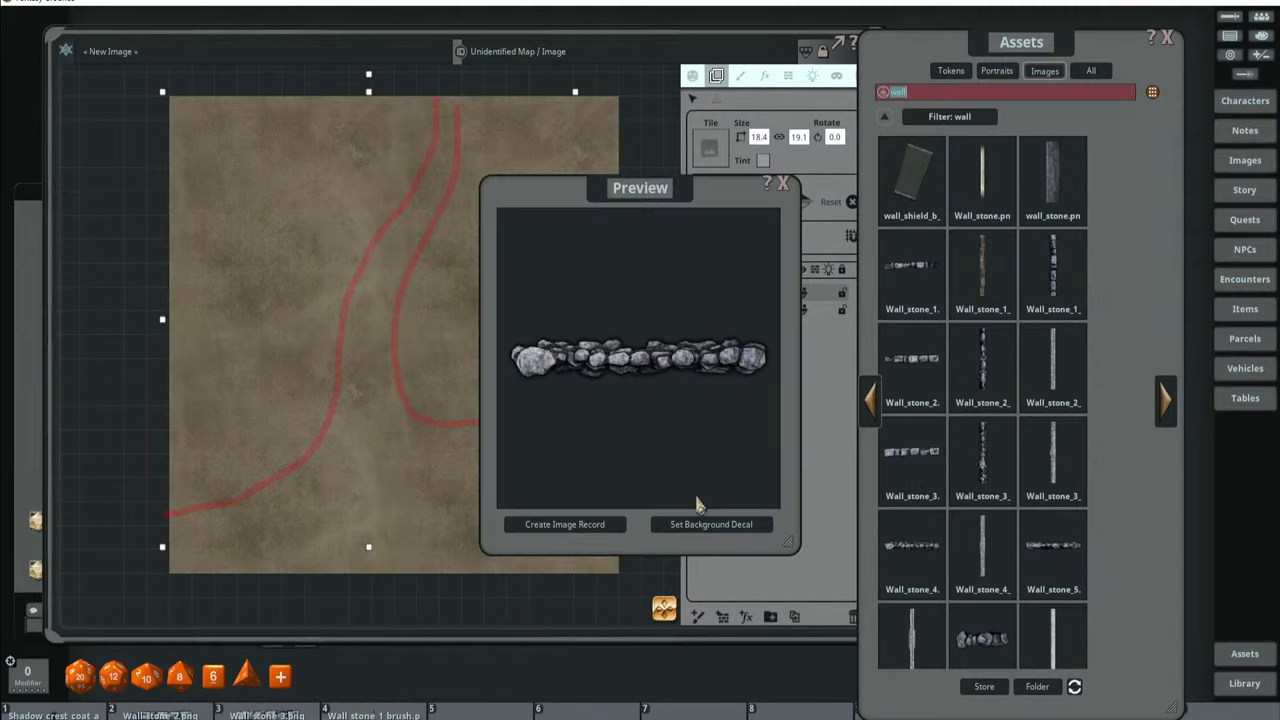
left_click(784, 184)
left_click(983, 462)
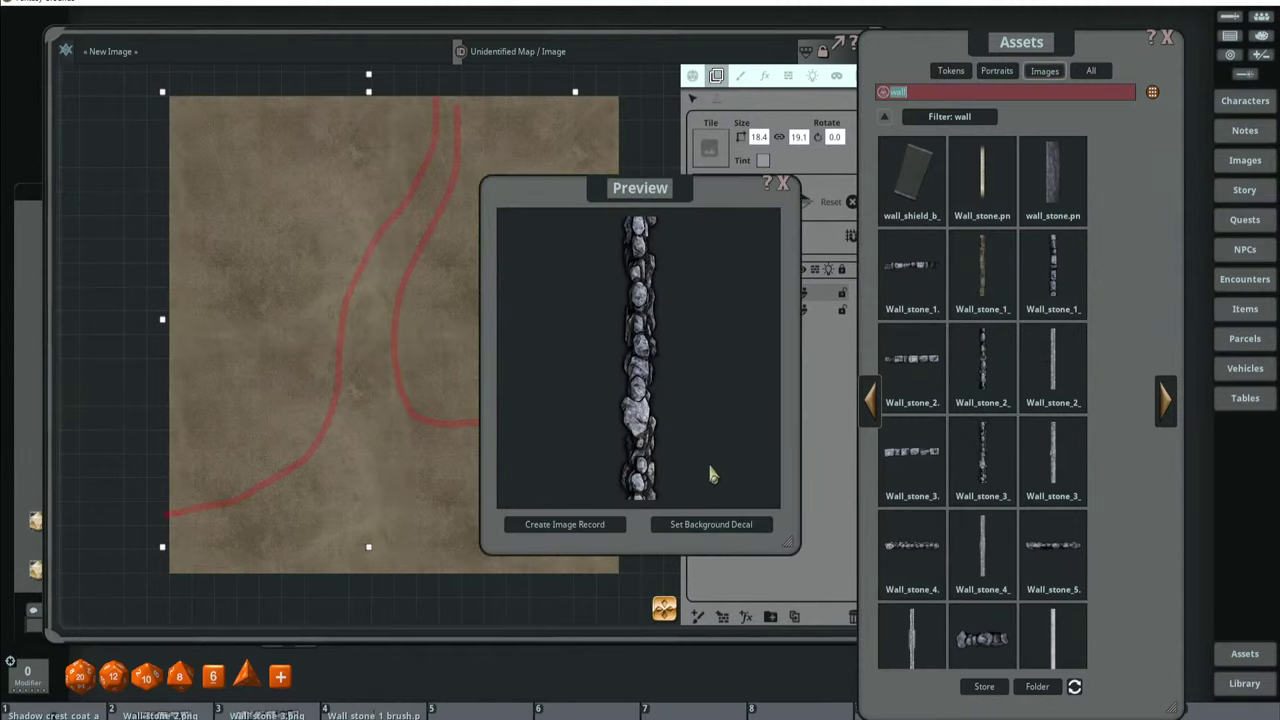
left_click(785, 186)
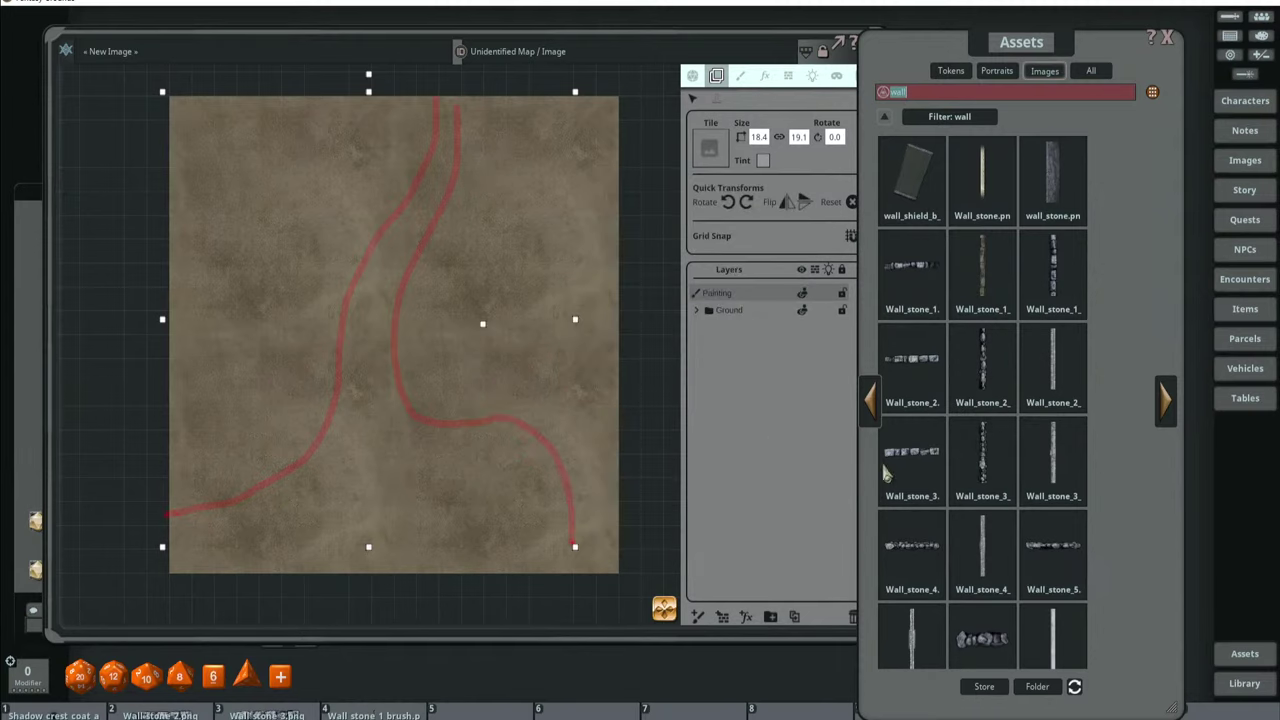
Look through the rest of the Wall_stone page and preview Wall_stone_6.png from the FG Goblin Camp Map Pack, closing the preview.
scroll(1100, 515, "down", 1)
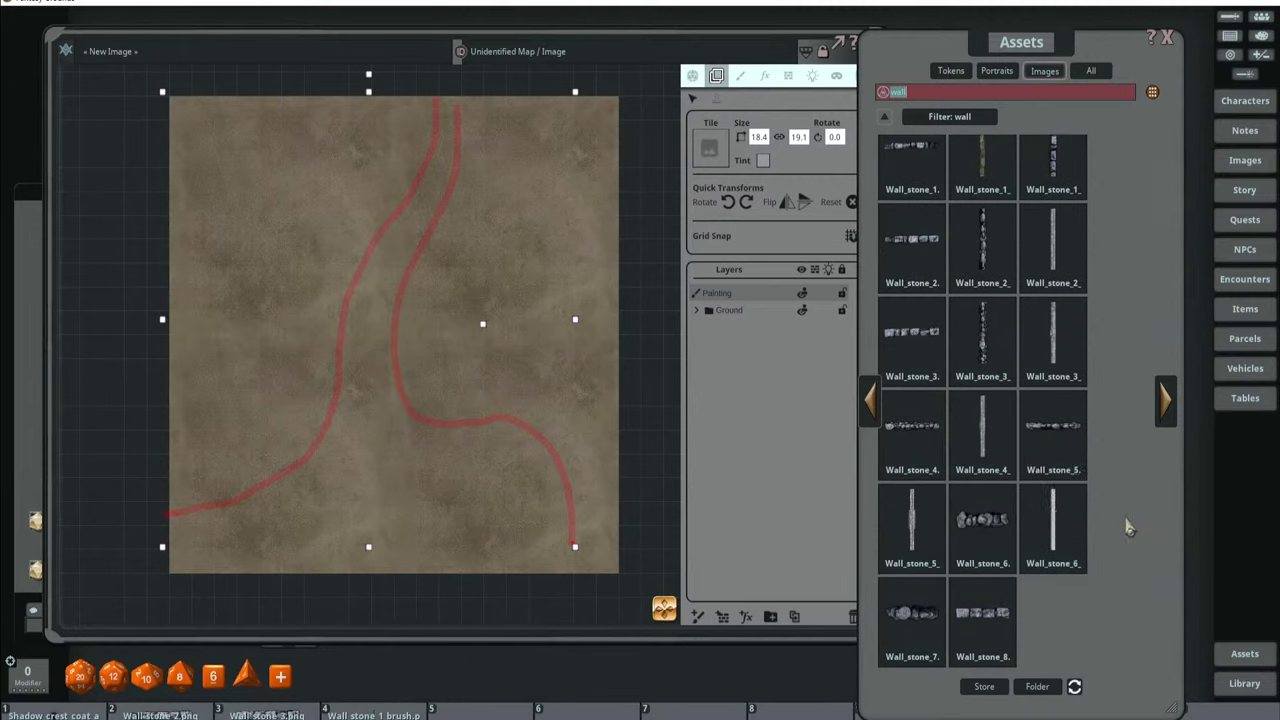
scroll(1051, 505, "up", 1)
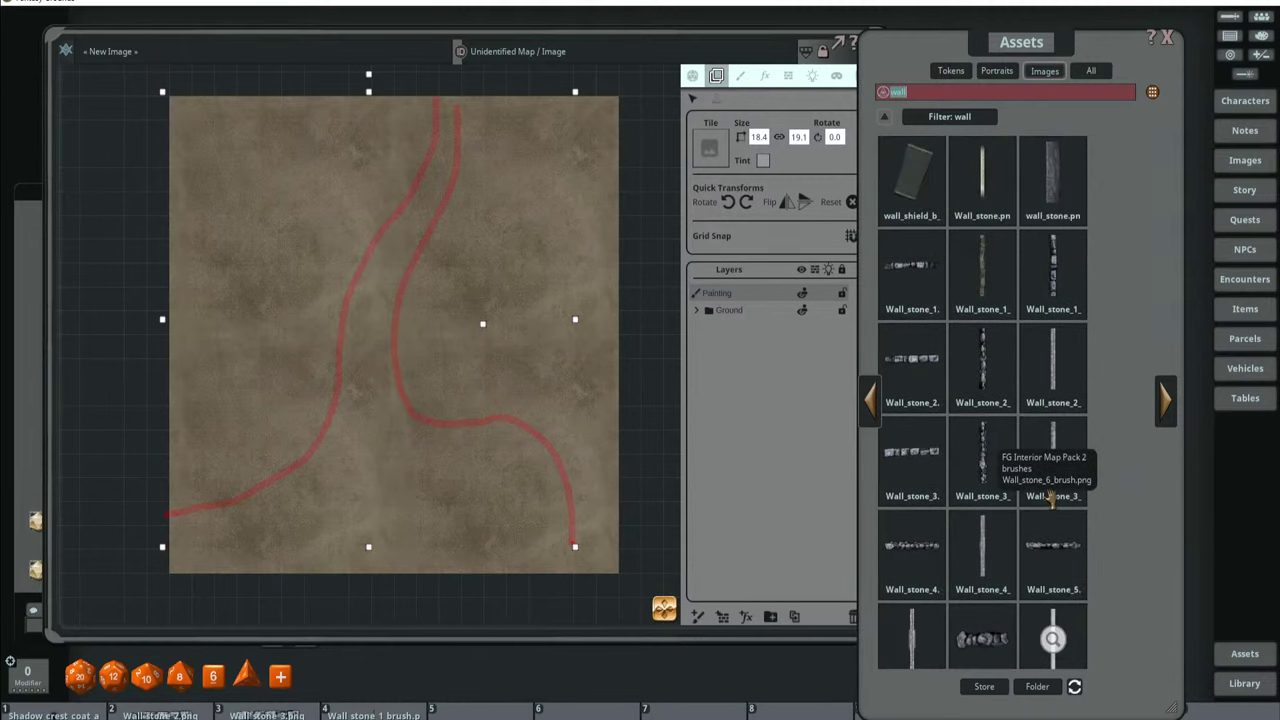
scroll(1051, 500, "down", 1)
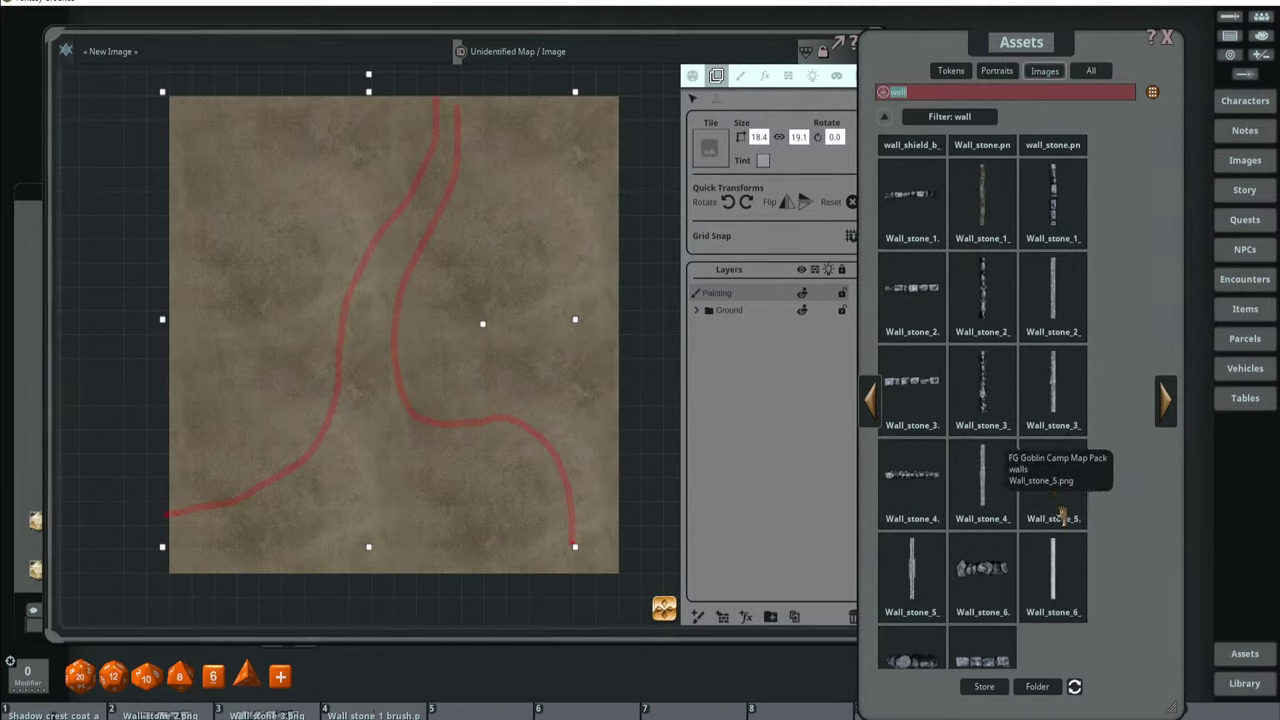
left_click(955, 575)
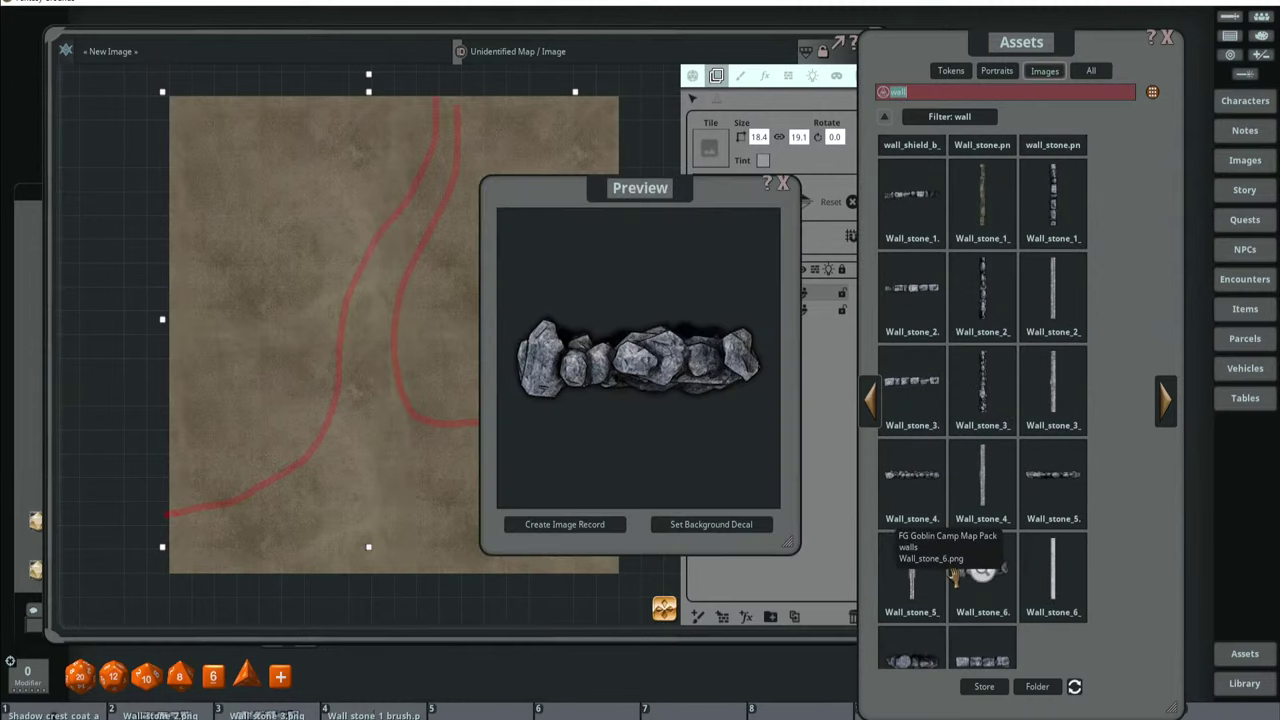
left_click(783, 184)
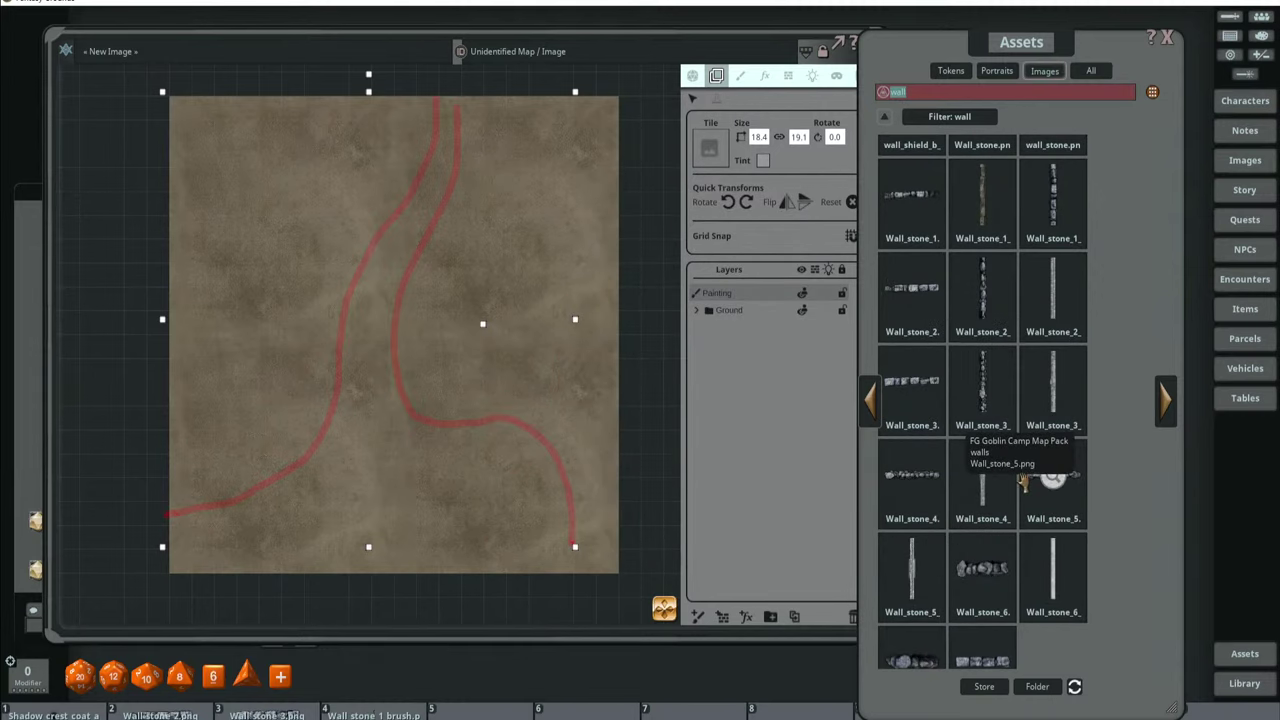
scroll(1034, 480, "up", 1)
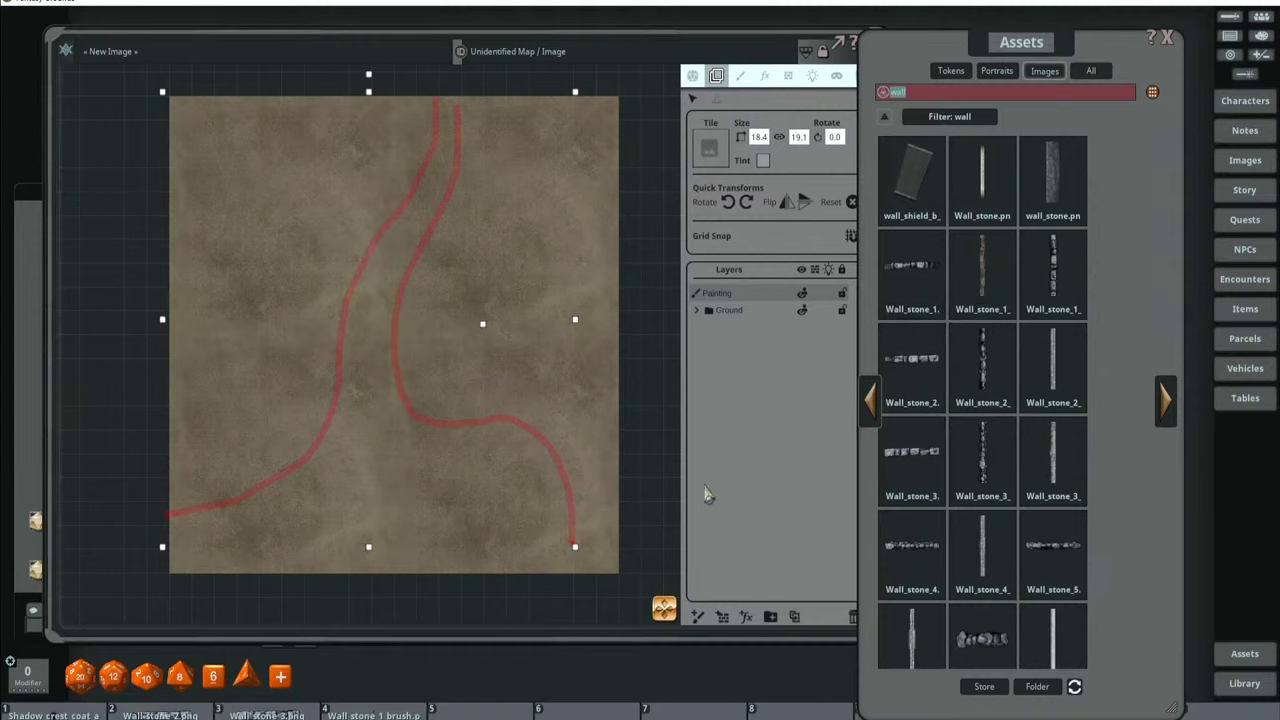
Preview the horizontal Wall_stone_1 piece and the Wall_stone_2 brush, closing each preview.
left_click(908, 264)
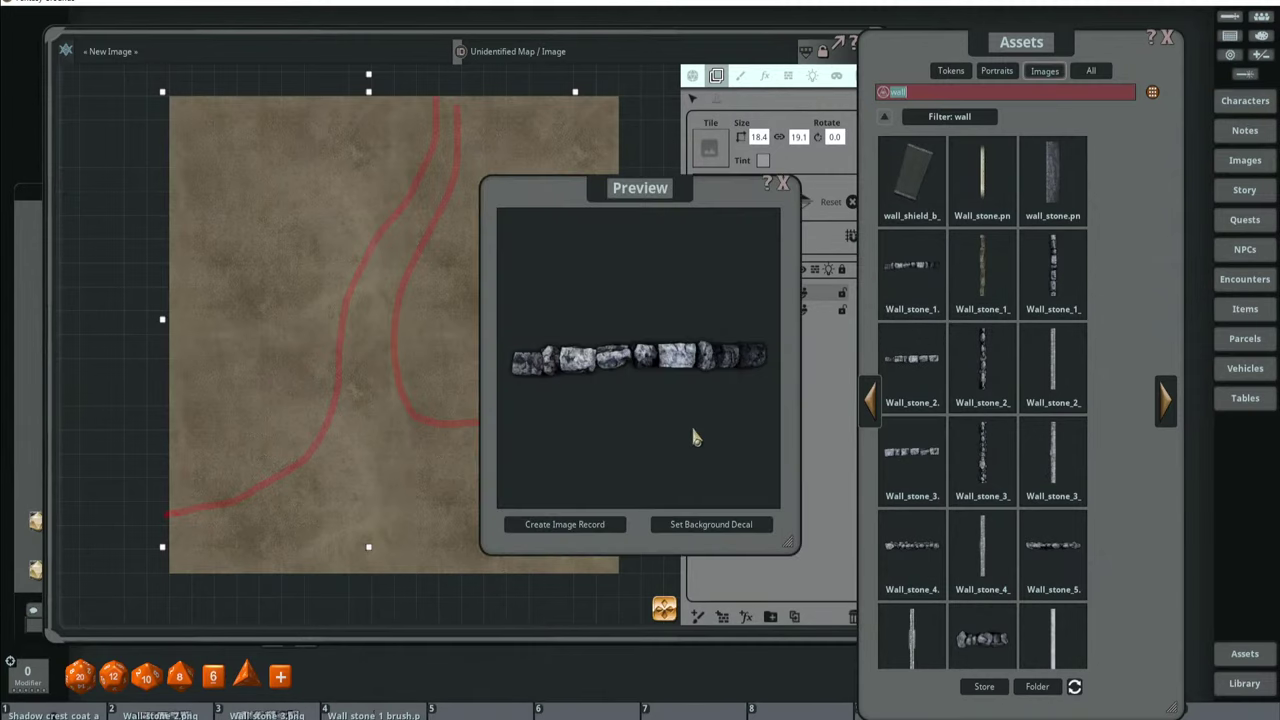
left_click(784, 185)
left_click(975, 285)
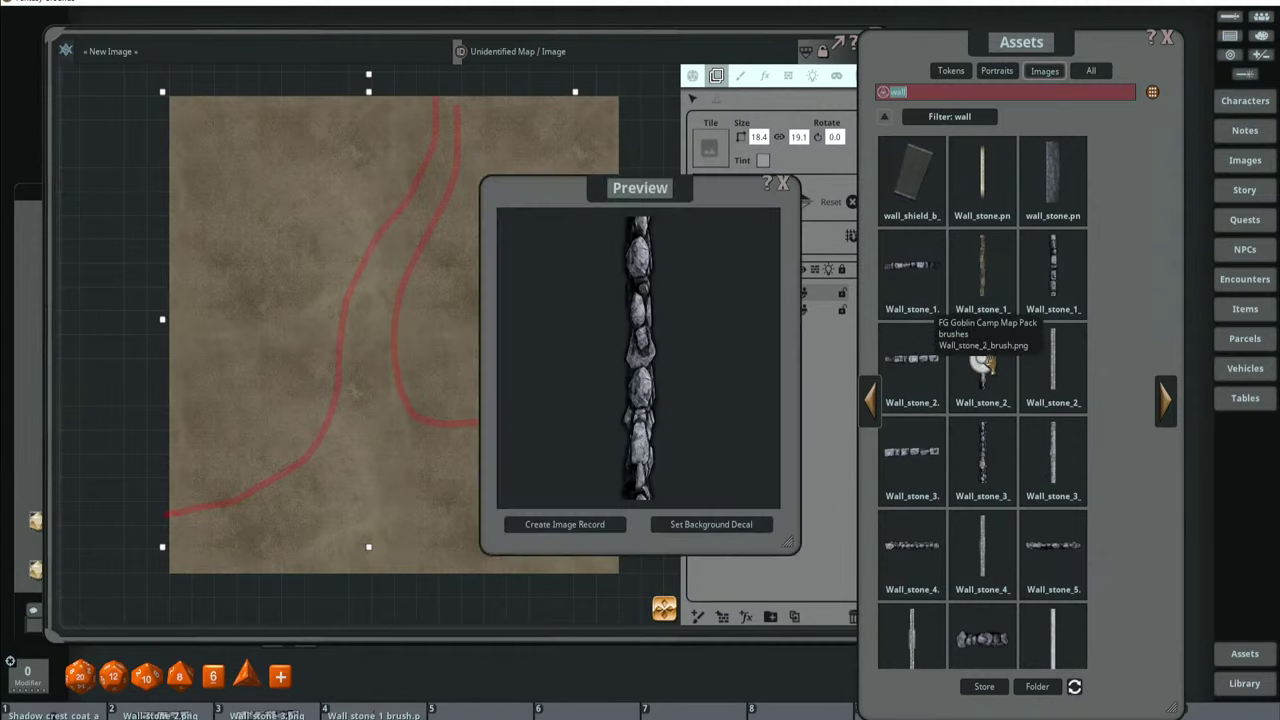
left_click(784, 185)
Check the Wall_stone_3 brush in a preview and assign it to hotkey slot 5.
left_click(991, 452)
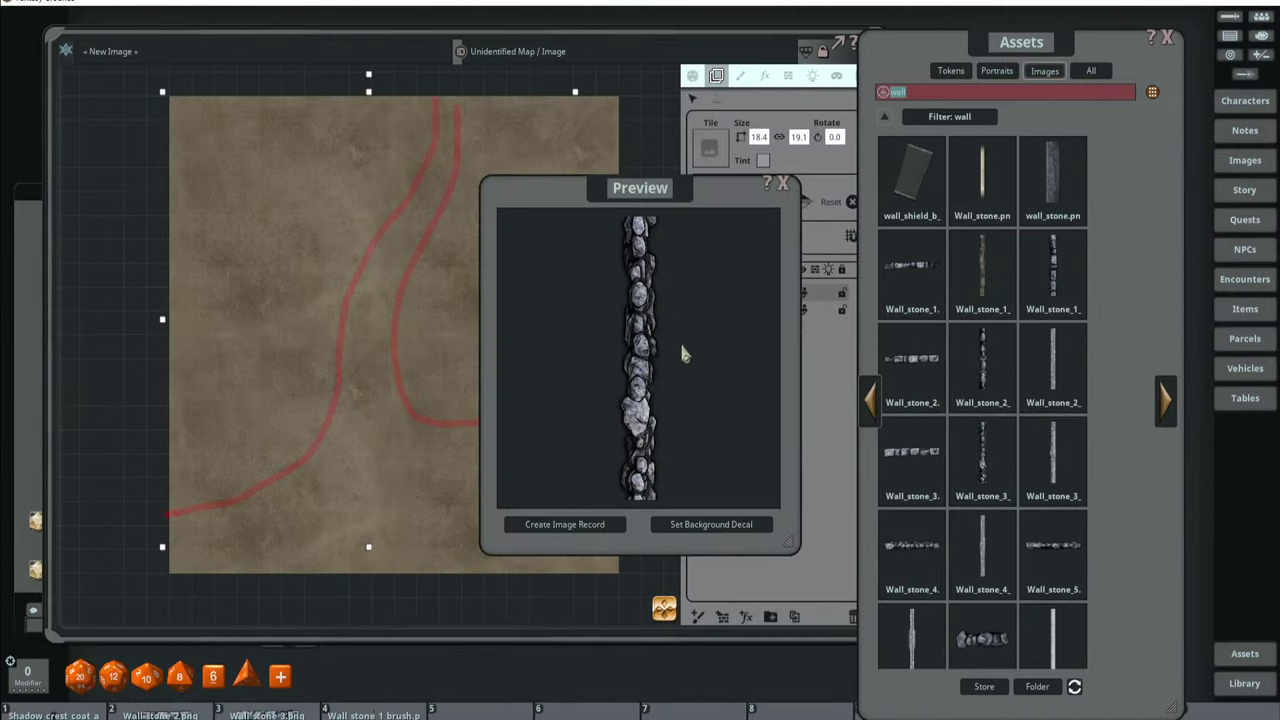
left_click(784, 185)
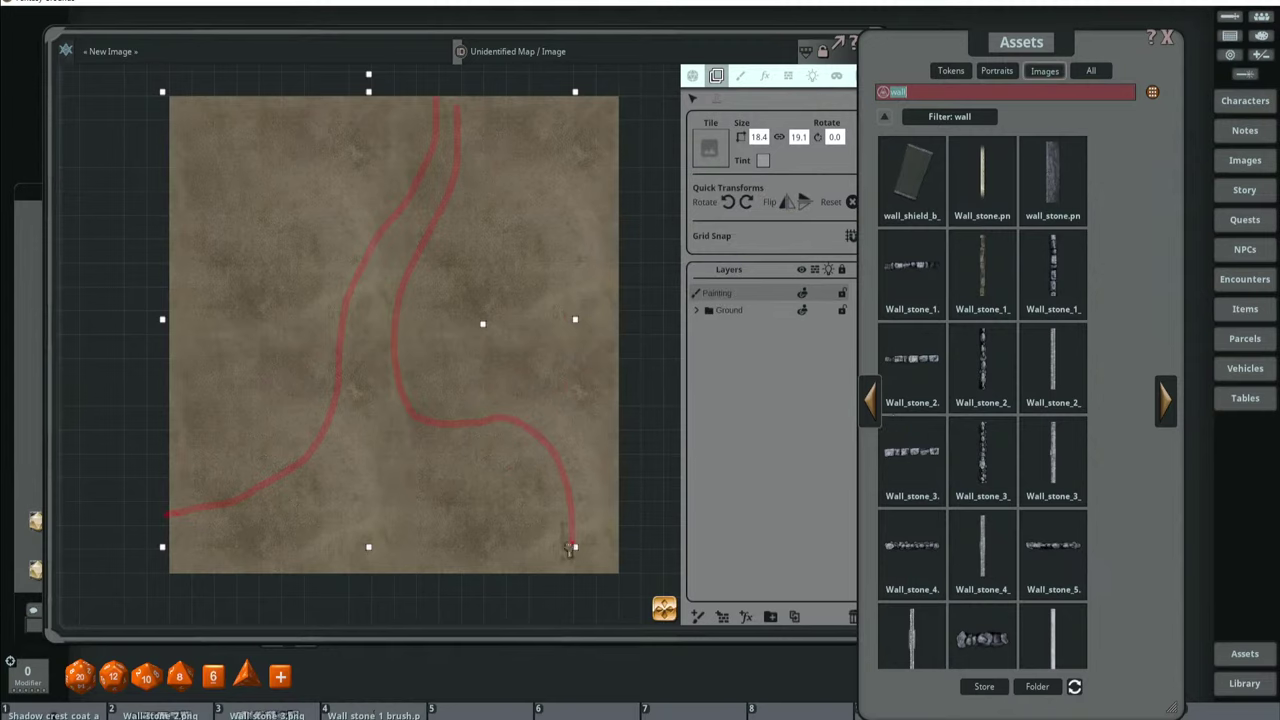
left_click_drag(516, 707, 512, 708)
Try out Wall_stone_3.png on the map across both red guide lines, inspect it up close, and delete its layer.
left_click_drag(255, 700, 428, 340)
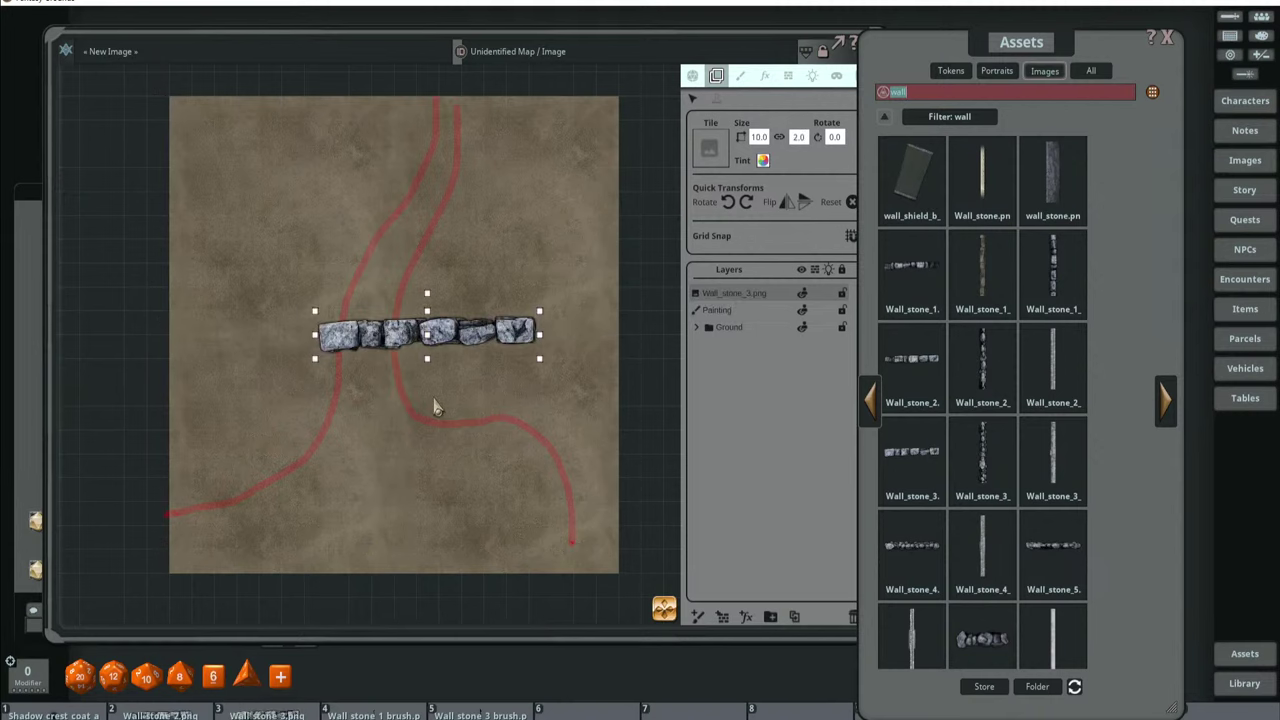
scroll(434, 400, "up", 5)
scroll(358, 402, "down", 5)
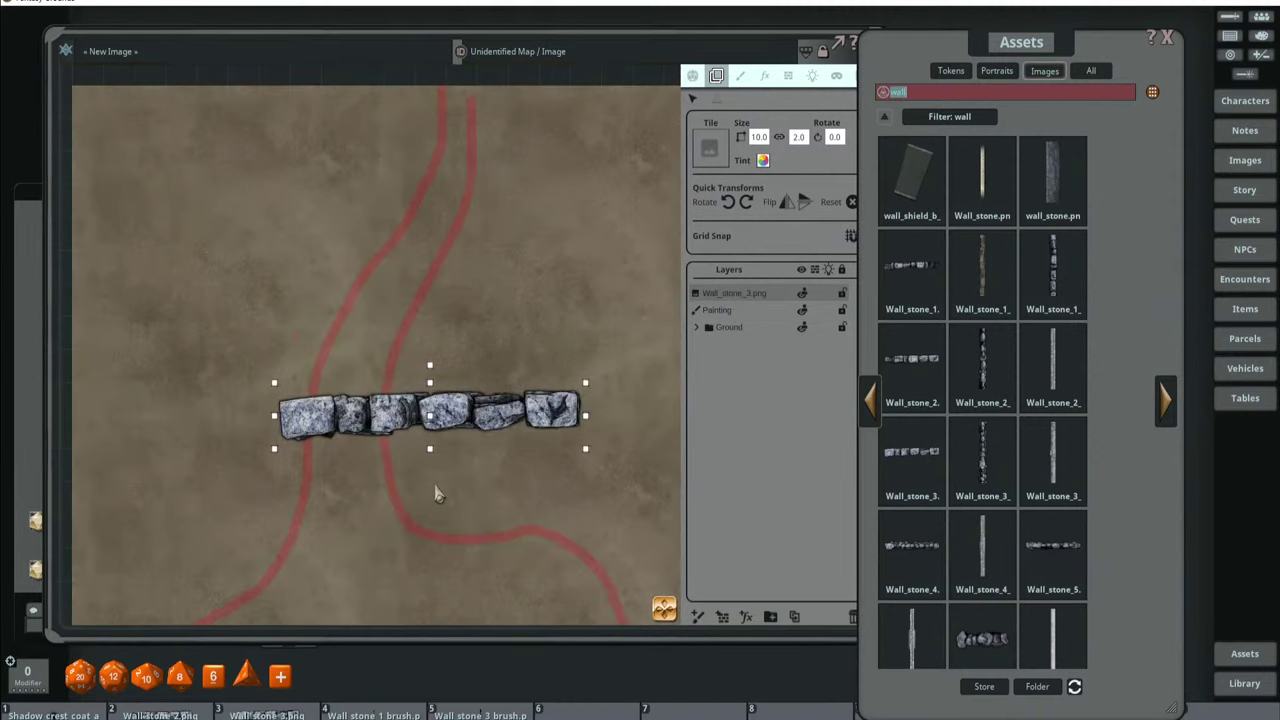
left_click(440, 500)
scroll(474, 390, "up", 4)
scroll(474, 390, "down", 5)
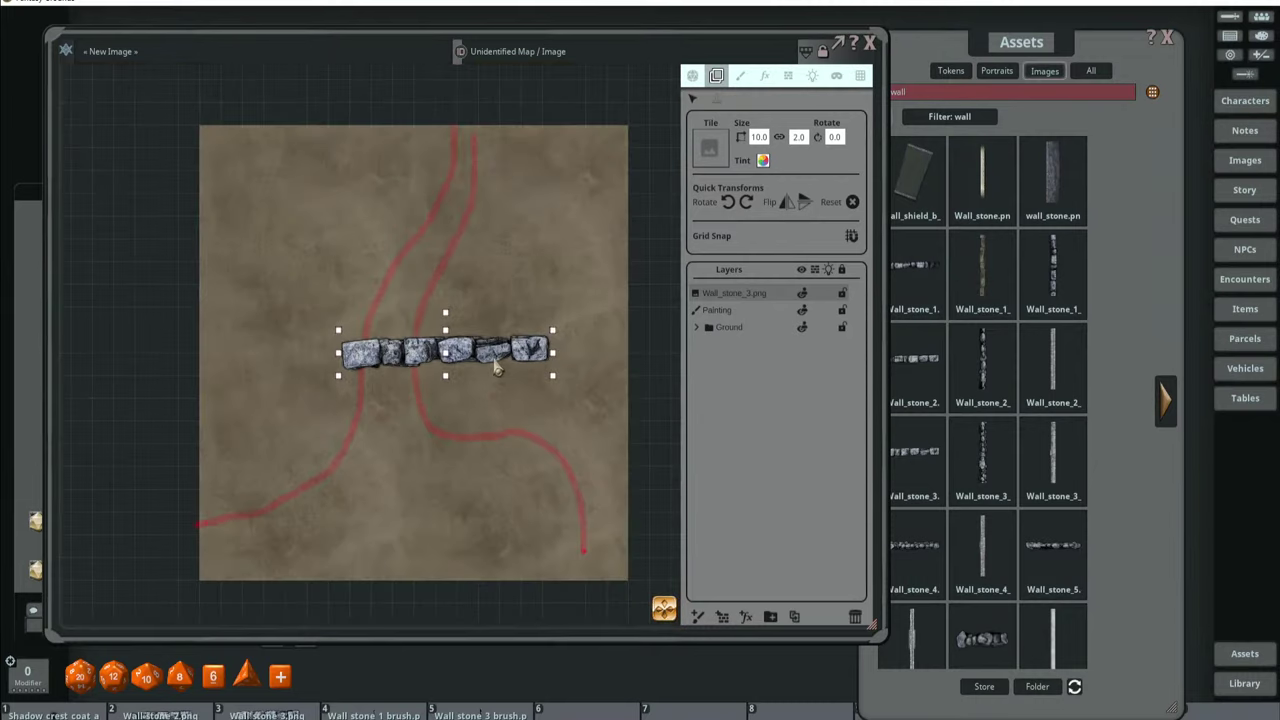
left_click_drag(476, 348, 437, 322)
scroll(437, 322, "up", 4)
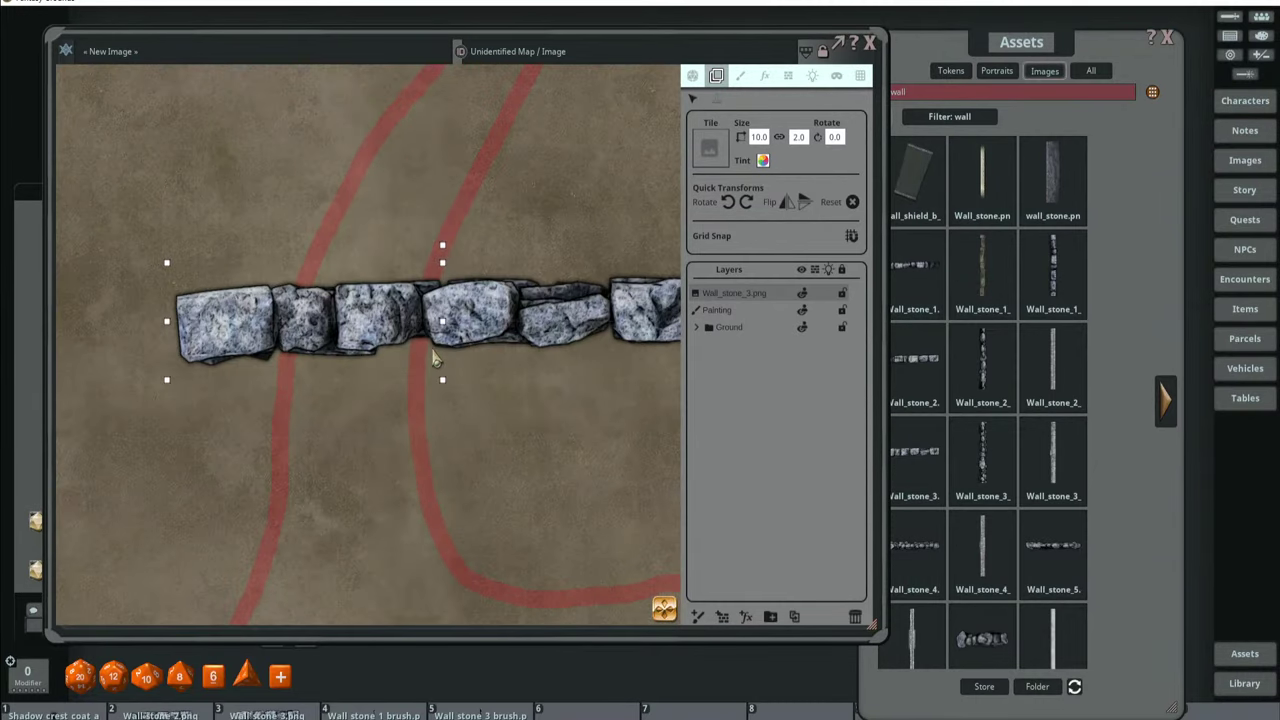
left_click_drag(576, 309, 464, 325)
scroll(521, 398, "down", 3)
scroll(460, 382, "down", 1)
scroll(462, 337, "up", 2)
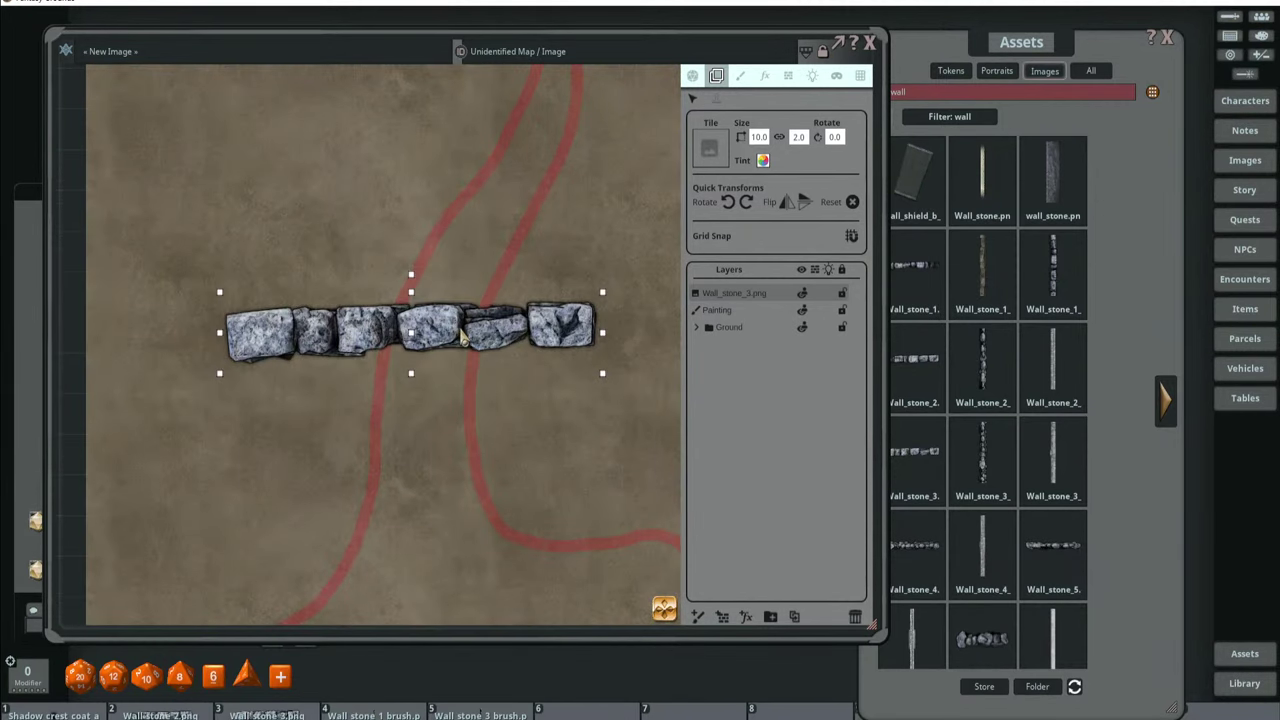
scroll(462, 337, "down", 2)
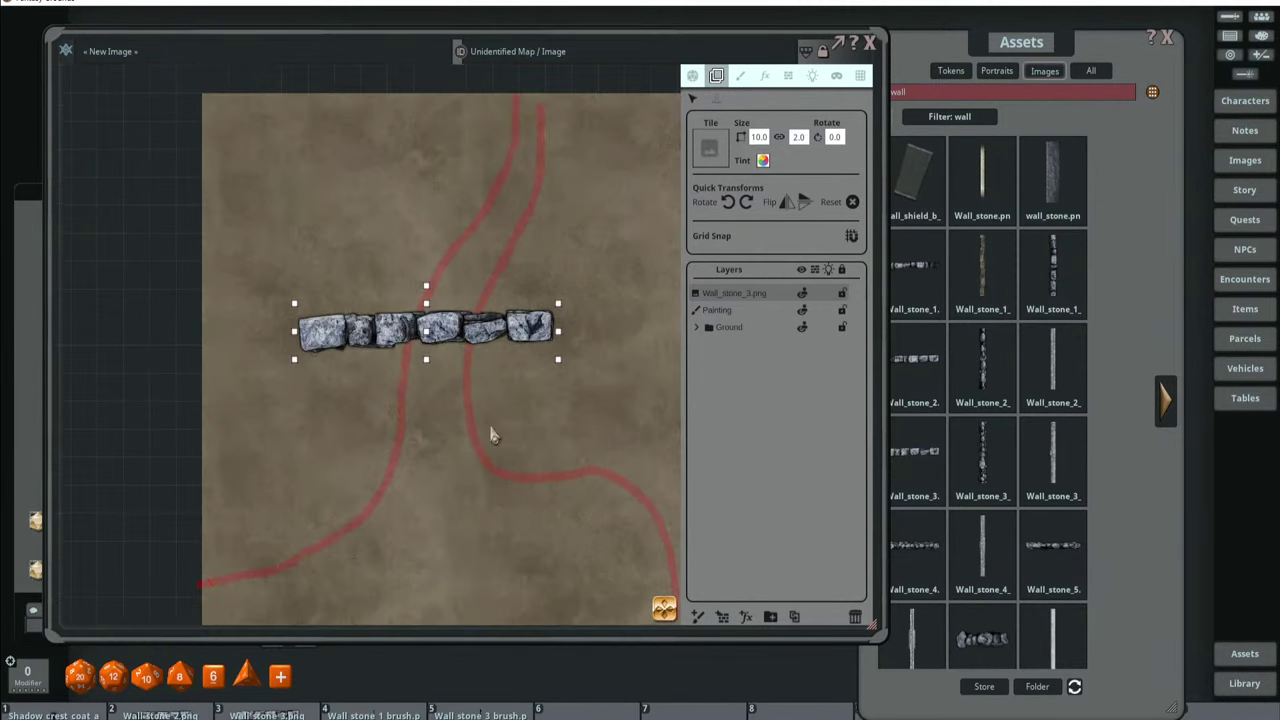
left_click(853, 626)
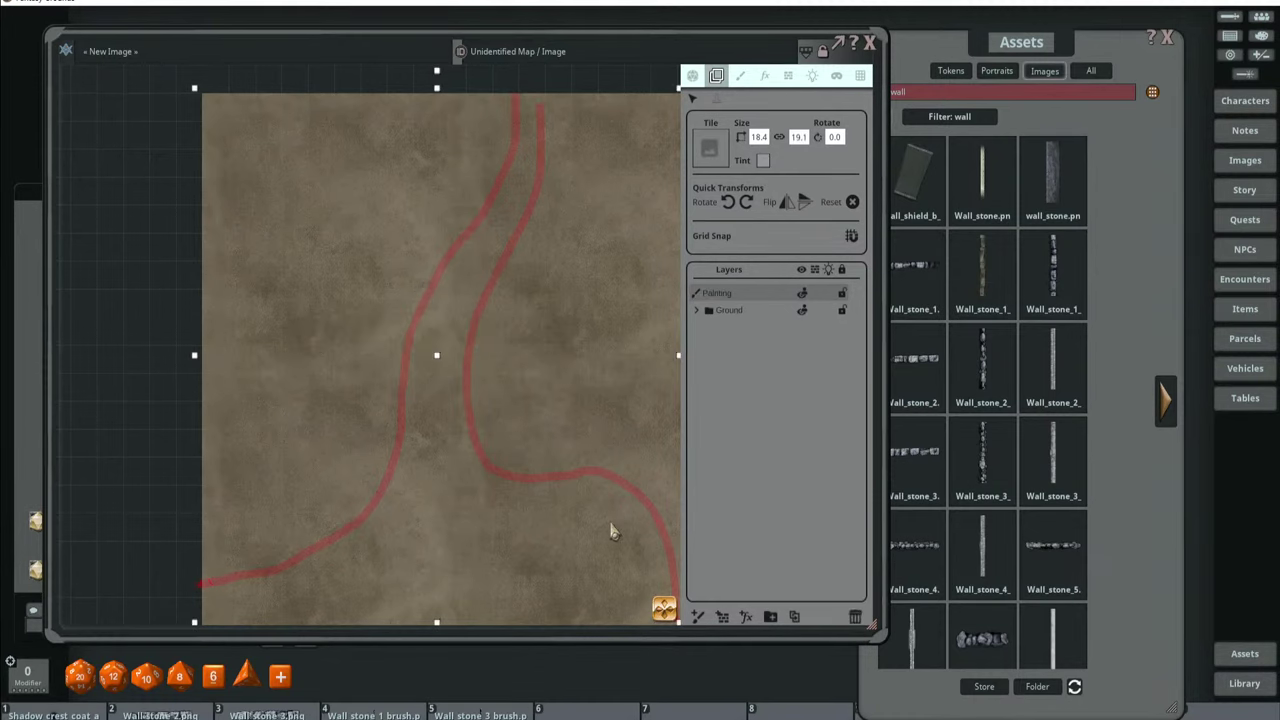
scroll(514, 491, "down", 2)
Search the image assets for "path" and for "road".
left_click(922, 68)
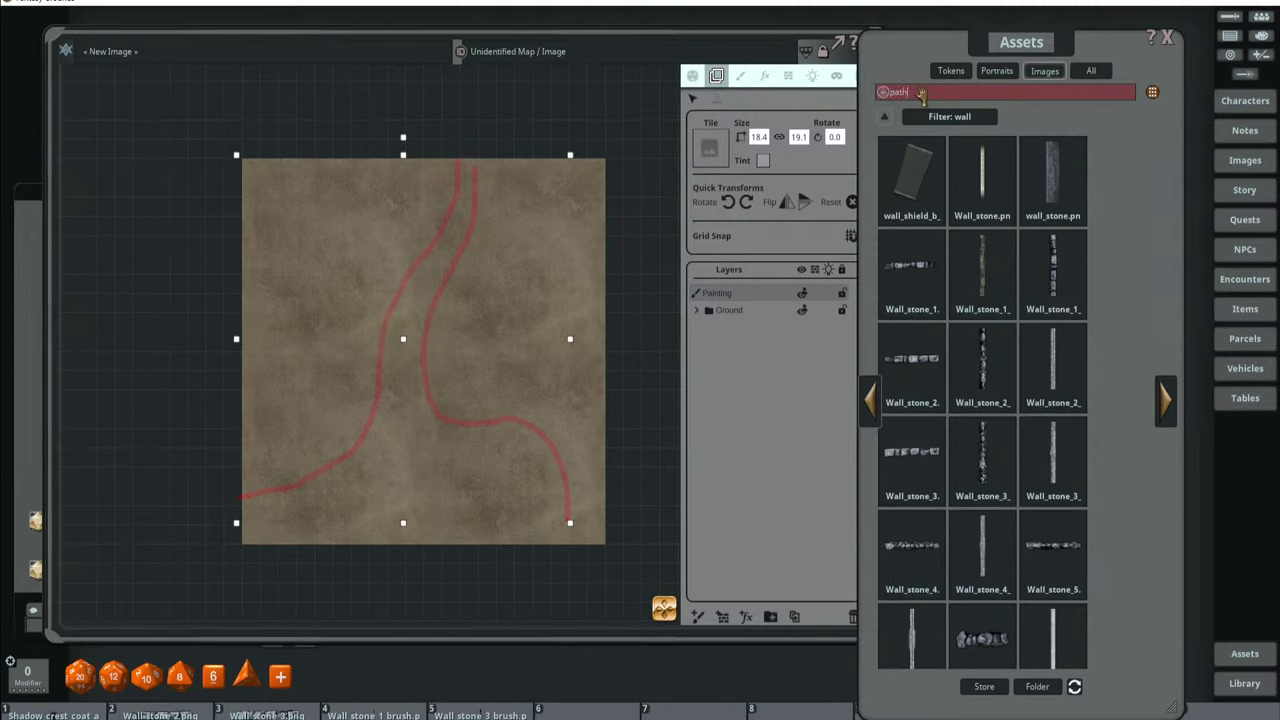
key("Return")
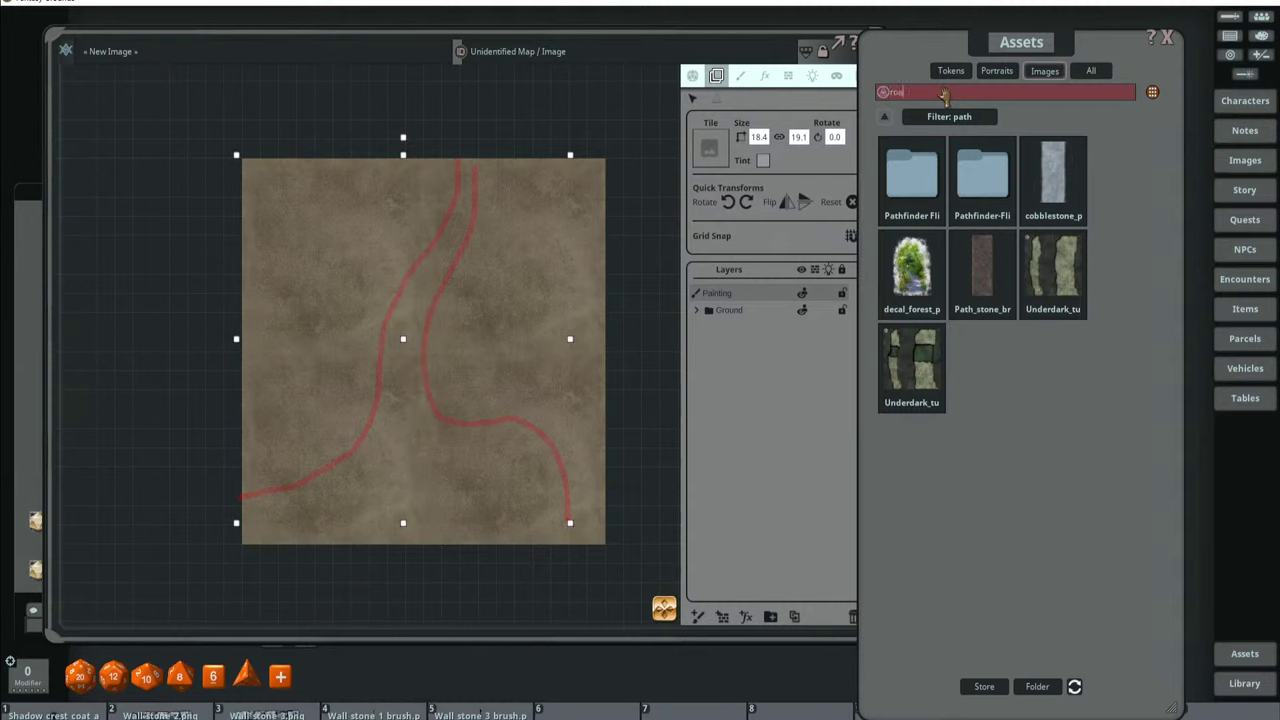
key("Return")
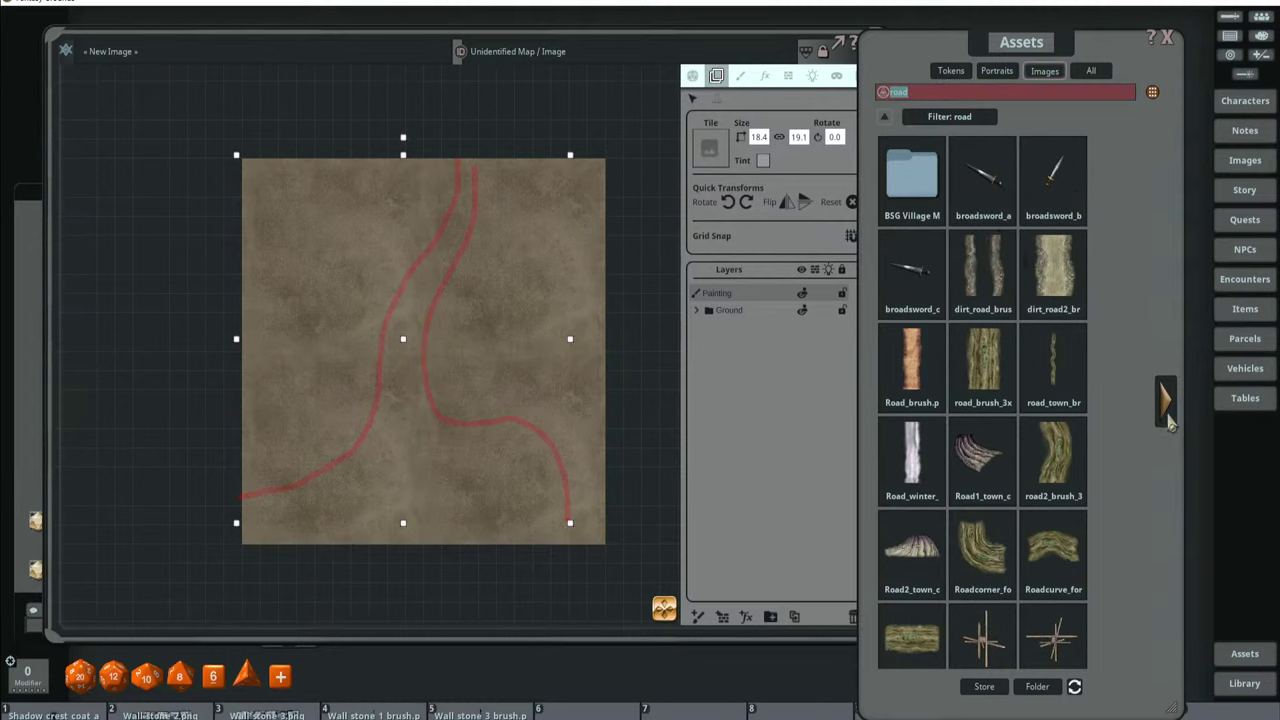
Page through the "road" results and back to the first page, and widen the Assets window.
left_click(1168, 418)
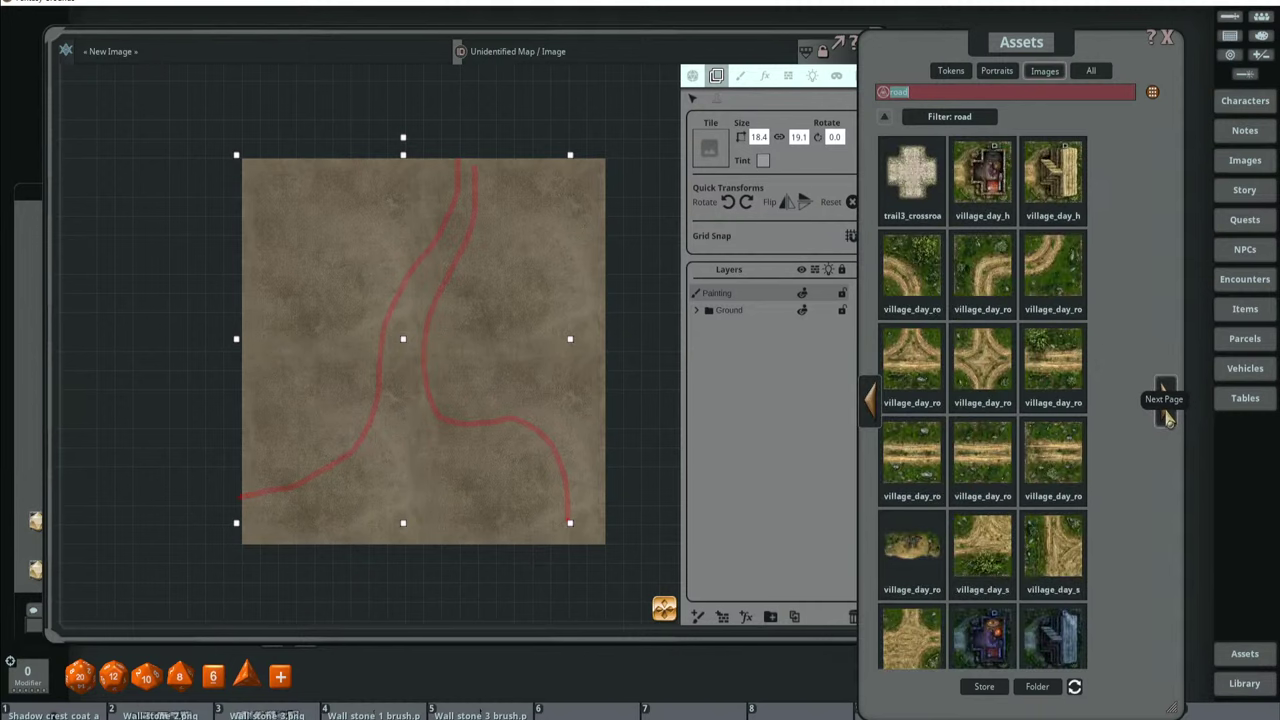
left_click(1168, 418)
left_click(870, 405)
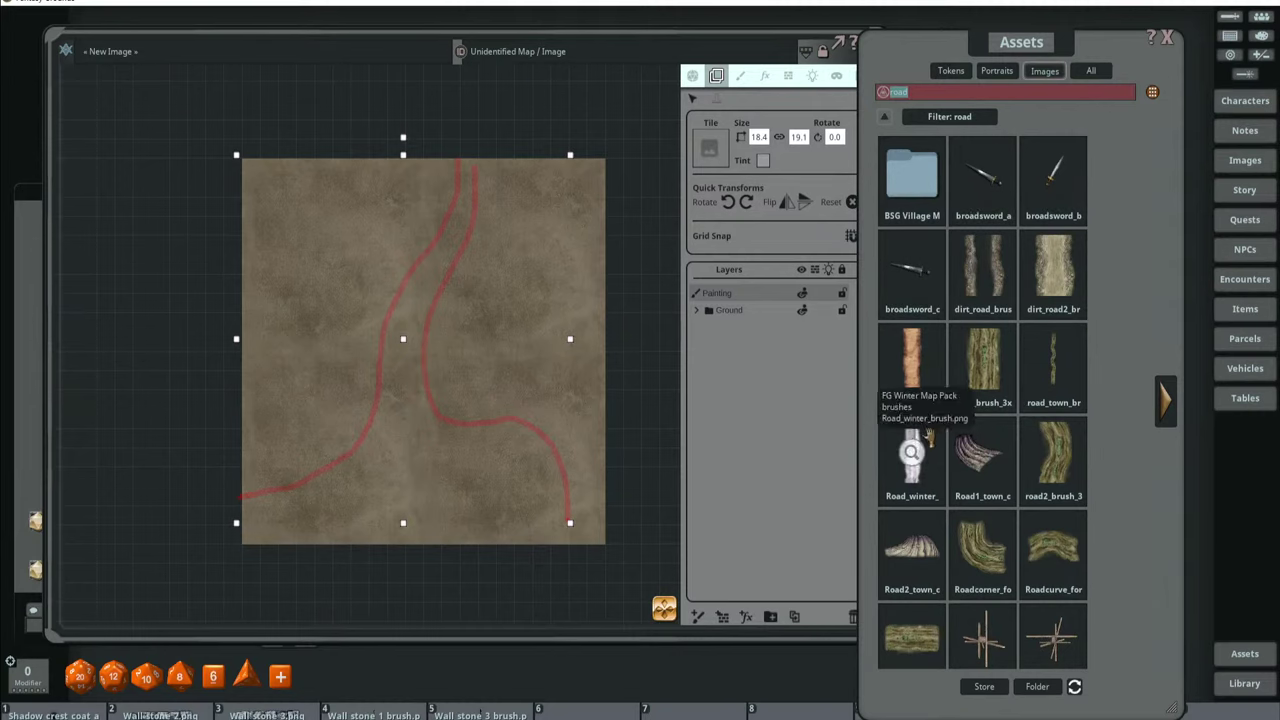
left_click_drag(907, 42, 831, 30)
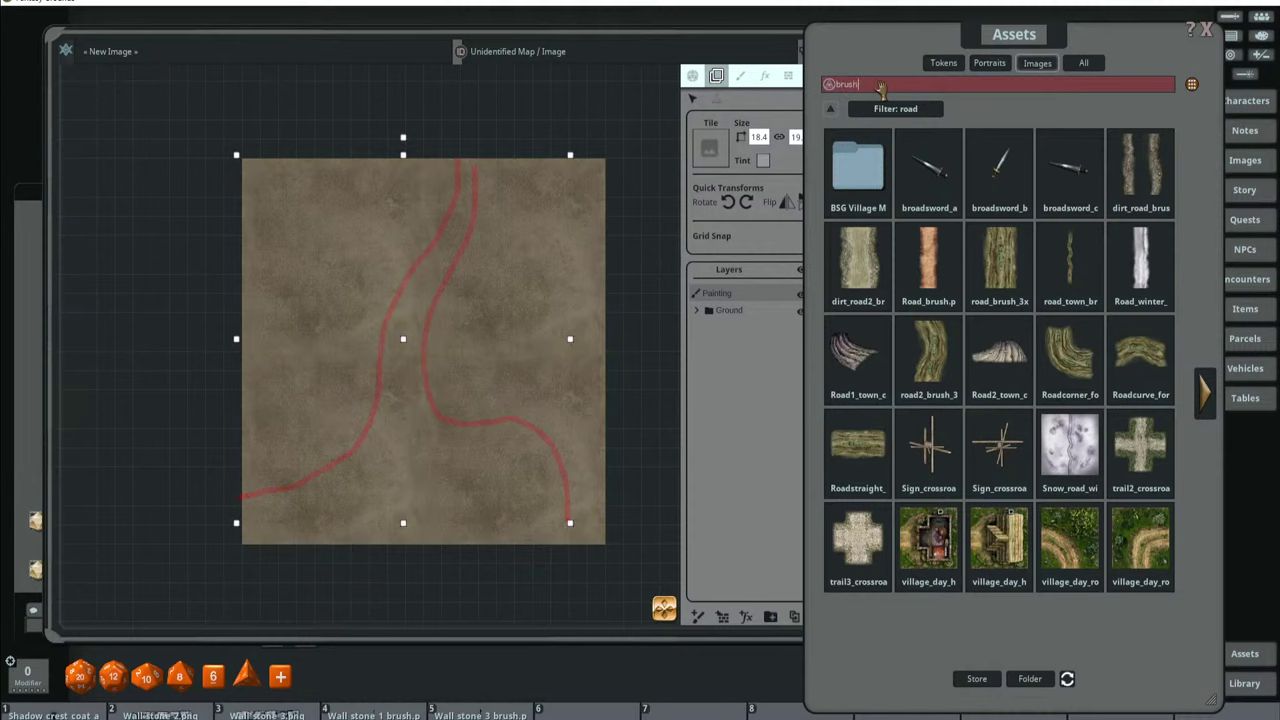
Search the image assets for "brush" and page back and forth through the results as far as the cliff and dirt road brushes.
key("Return")
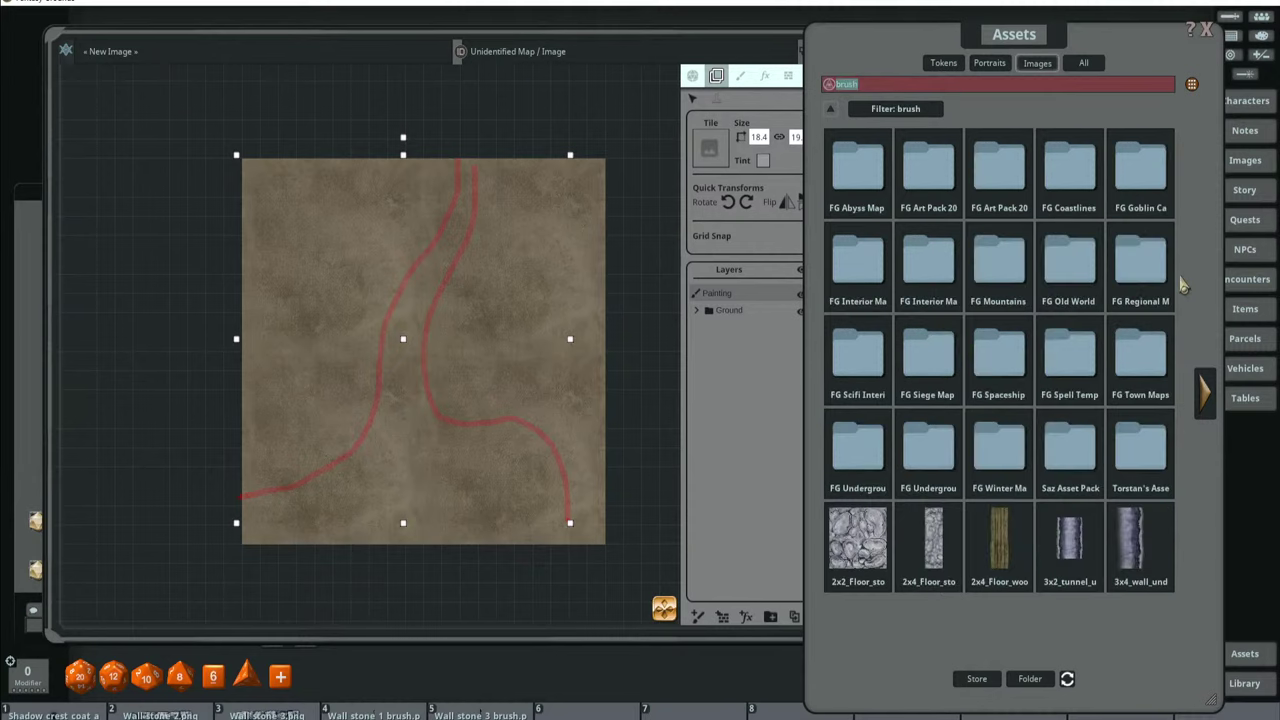
left_click(1205, 390)
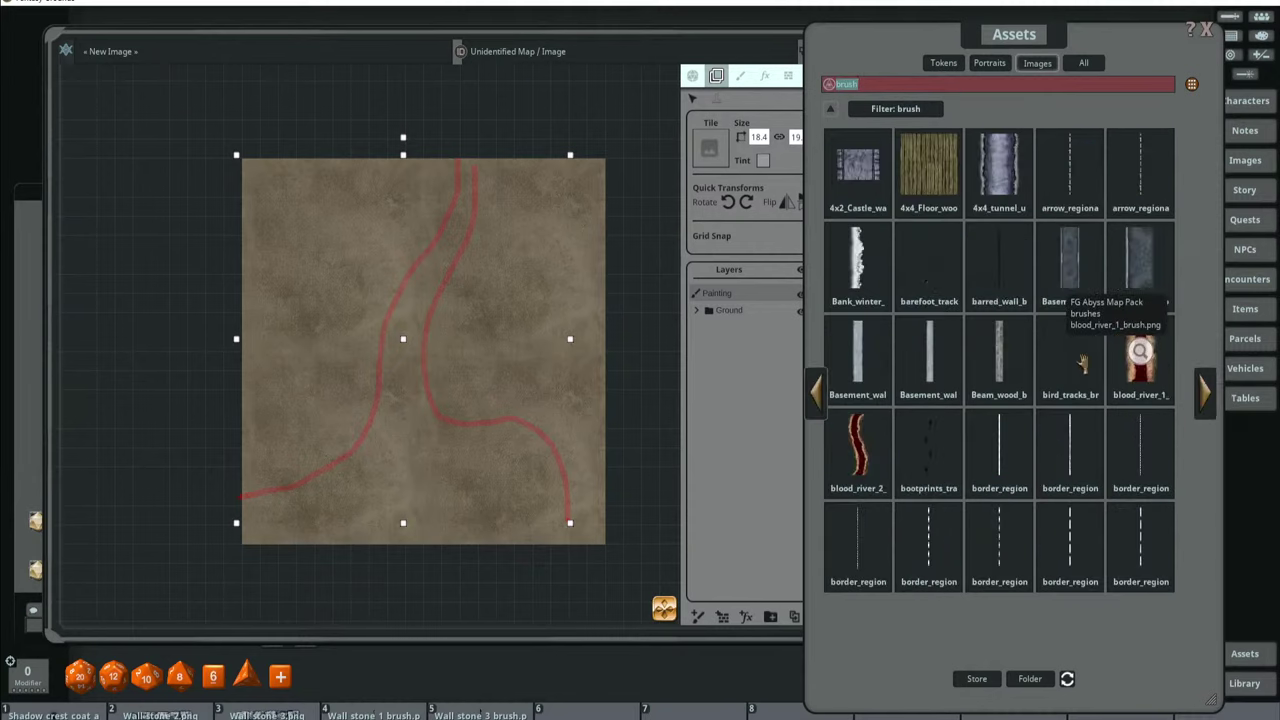
left_click(818, 395)
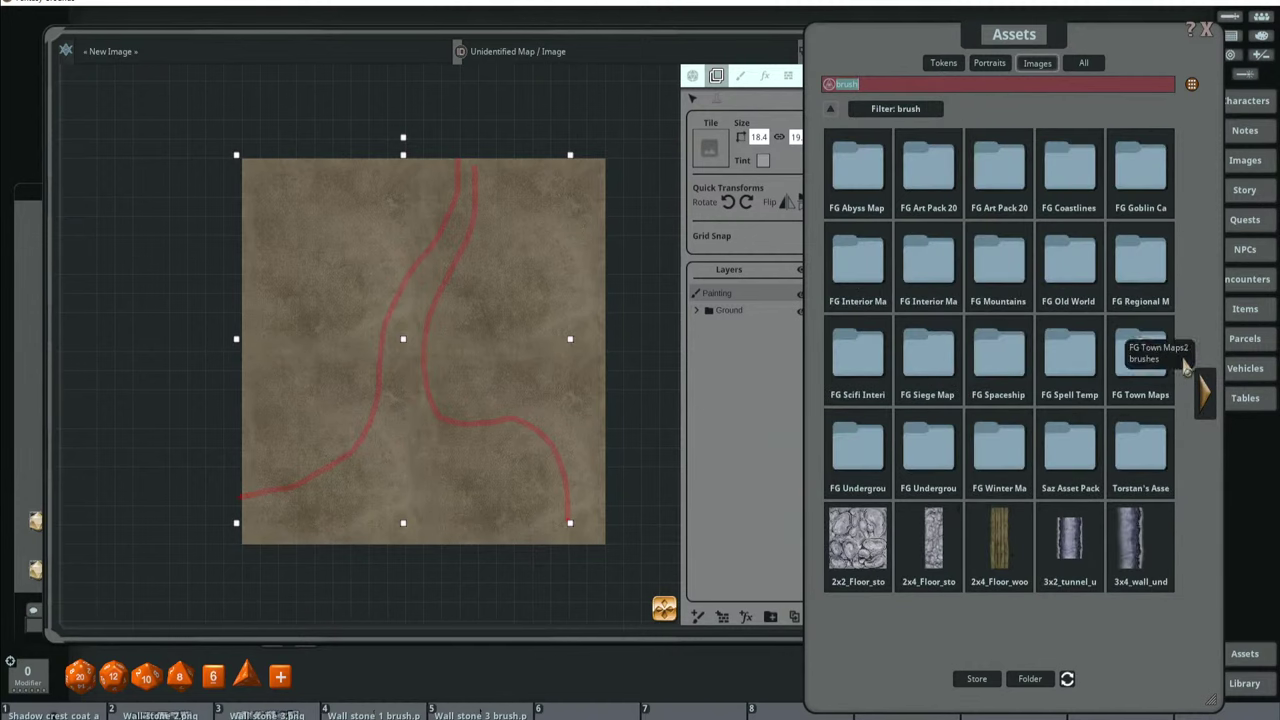
left_click(1205, 390)
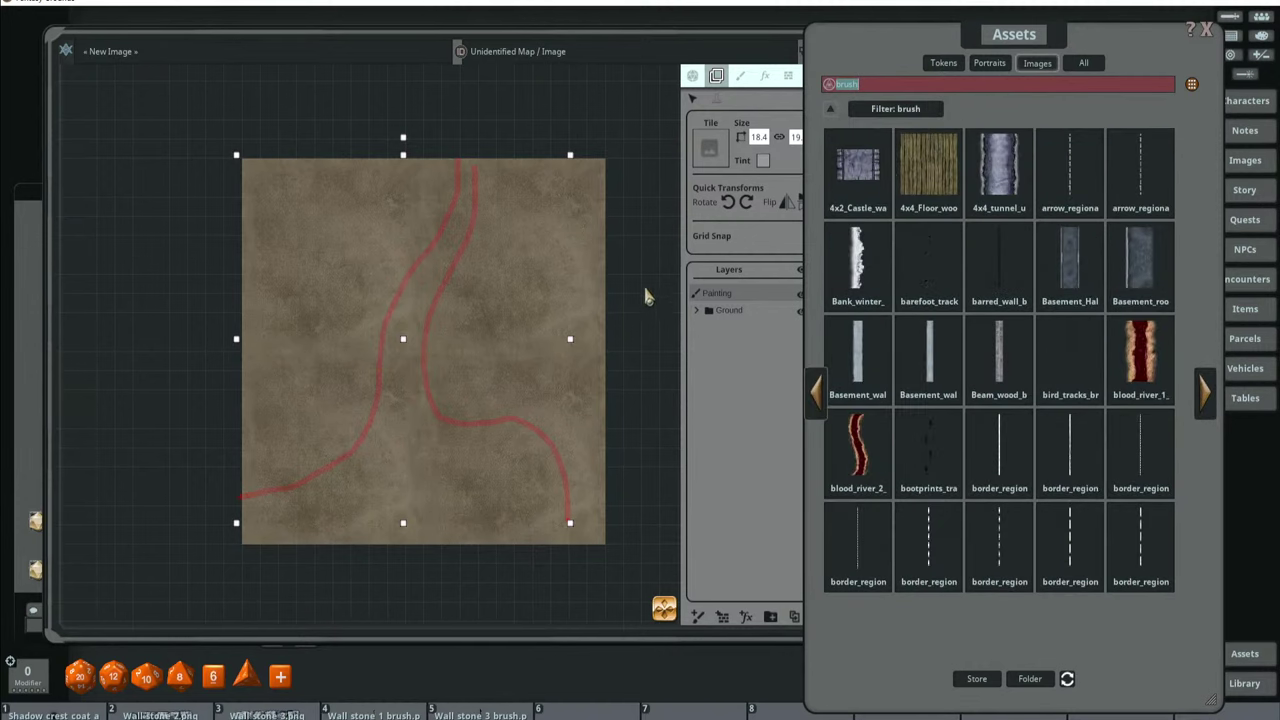
left_click(1205, 391)
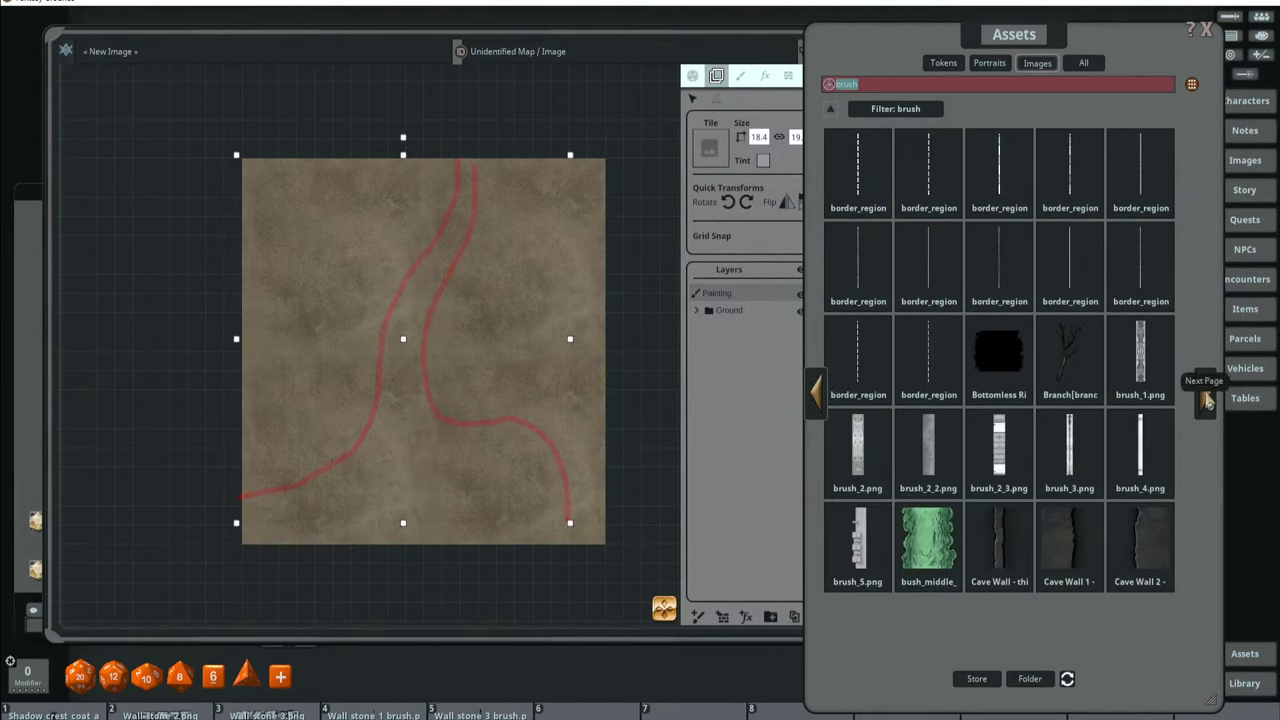
left_click(1206, 395)
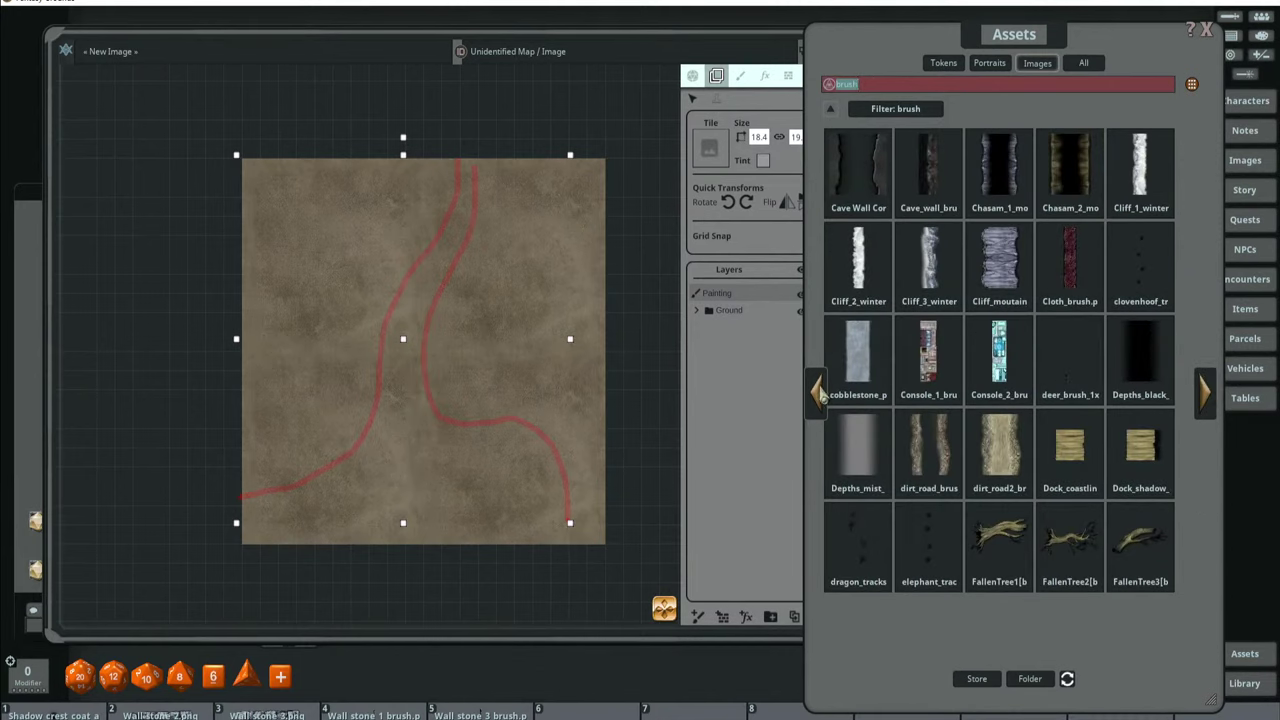
left_click(818, 393)
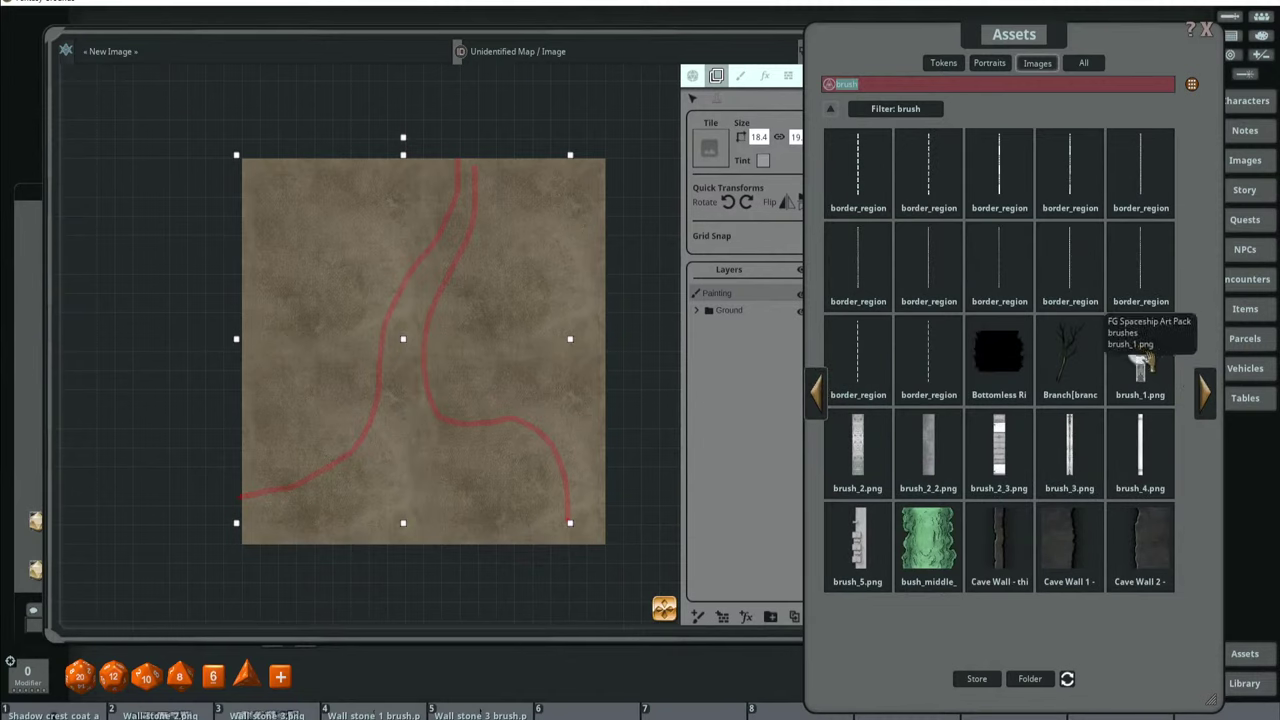
Preview brush_1.png from the spaceship art pack and page through the remaining "brush" results to the end, returning to the stone walls.
left_click(1138, 350)
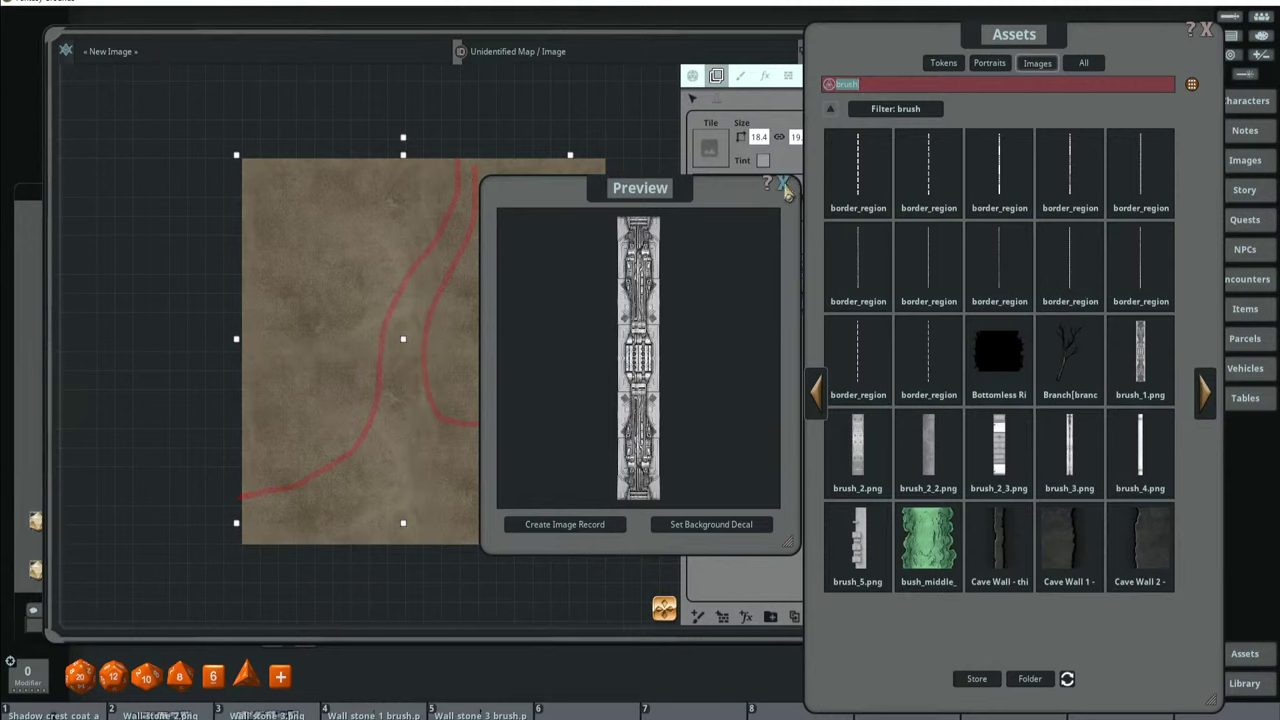
left_click(784, 187)
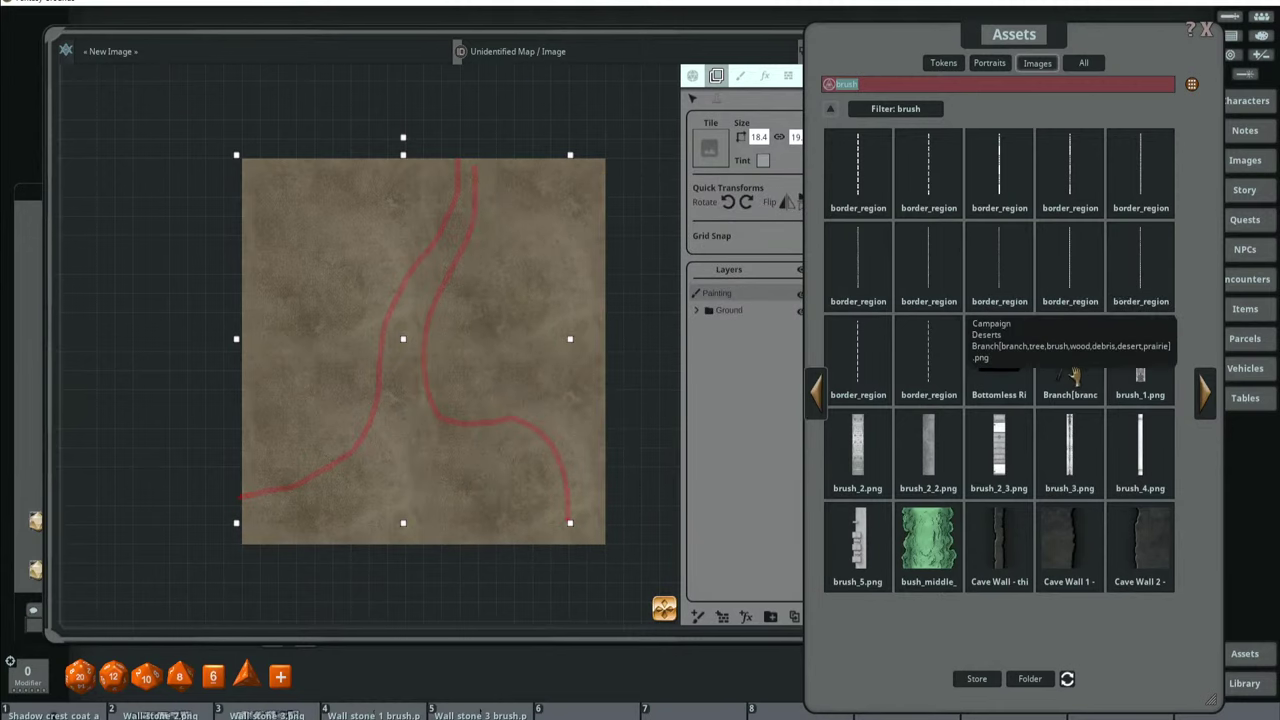
left_click(1206, 398)
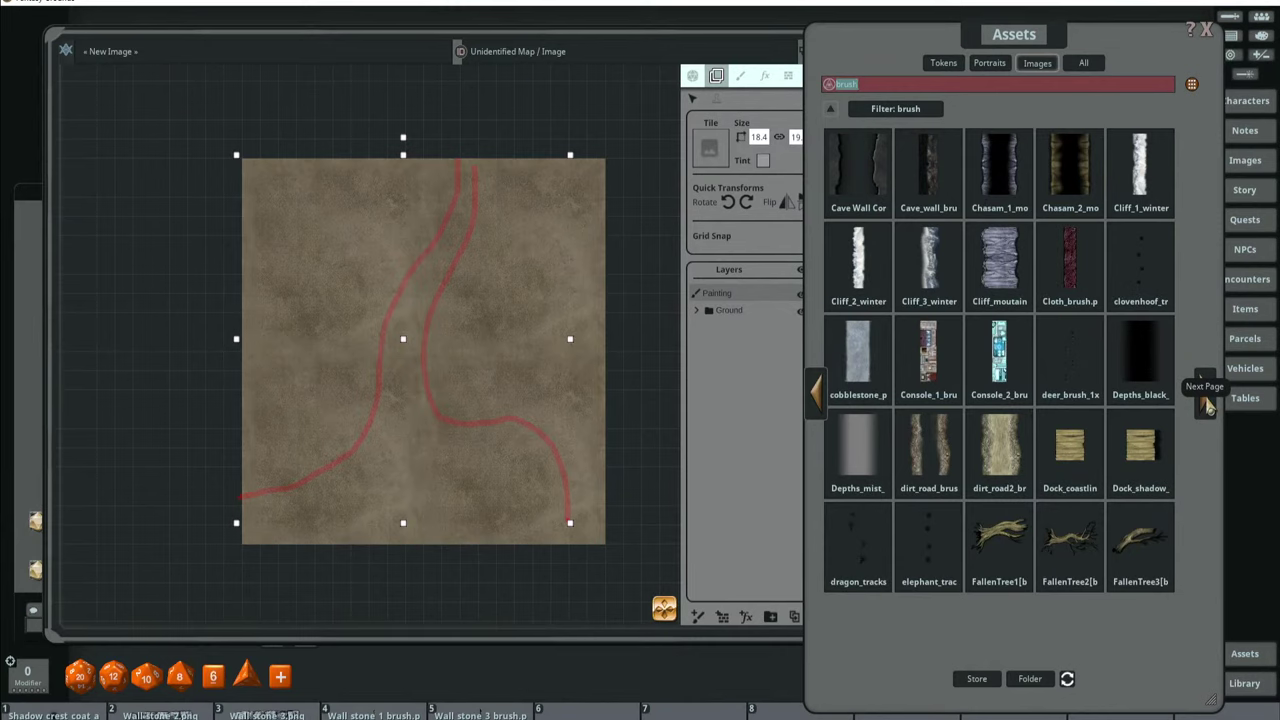
left_click(1207, 402)
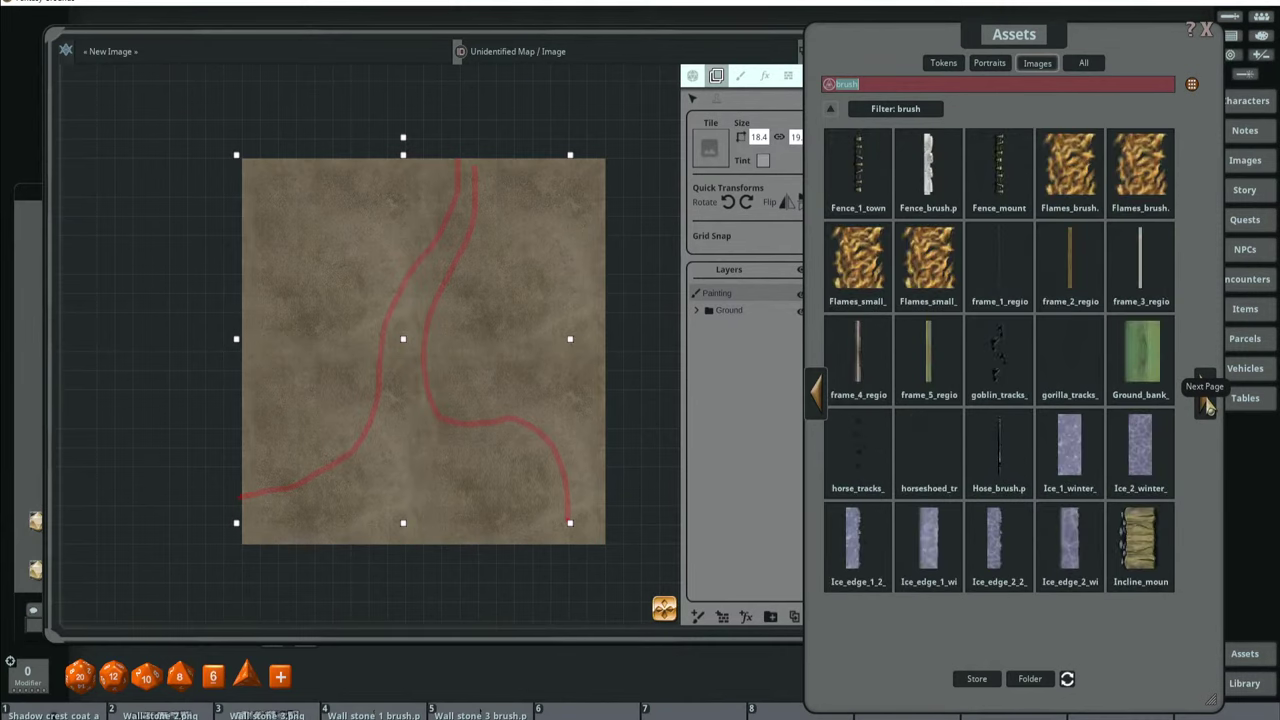
left_click(1207, 402)
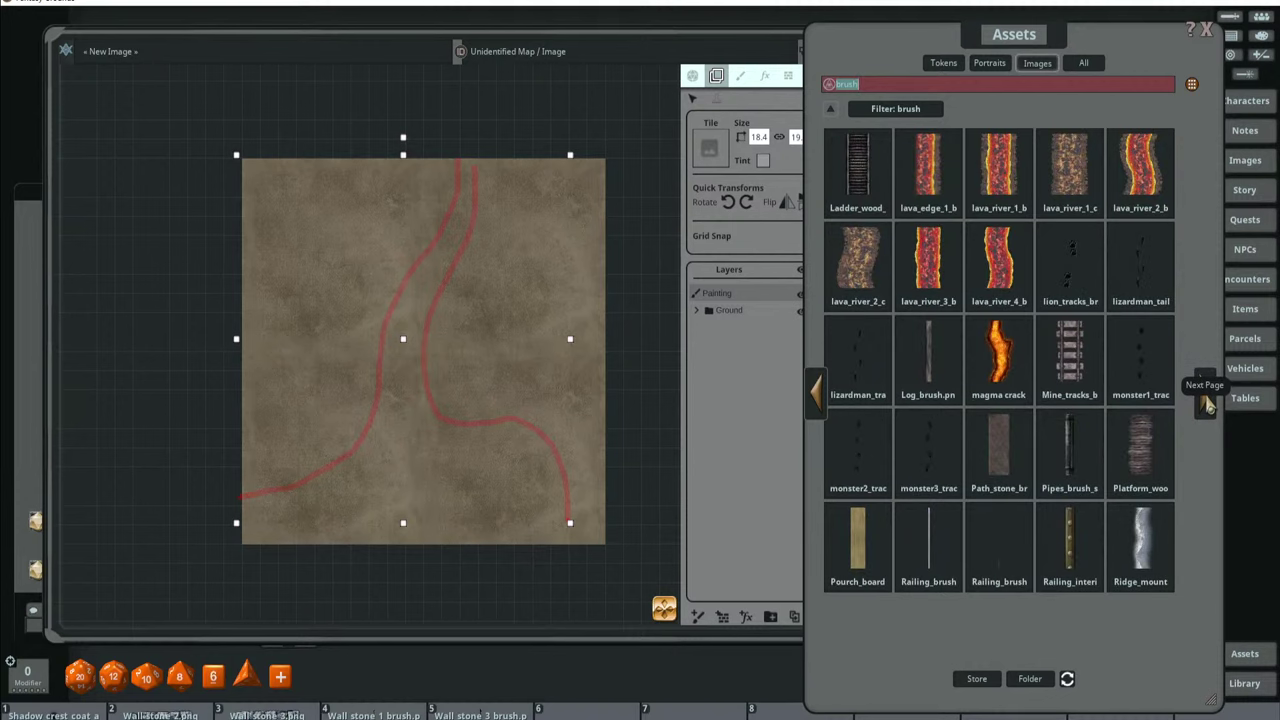
left_click(1207, 402)
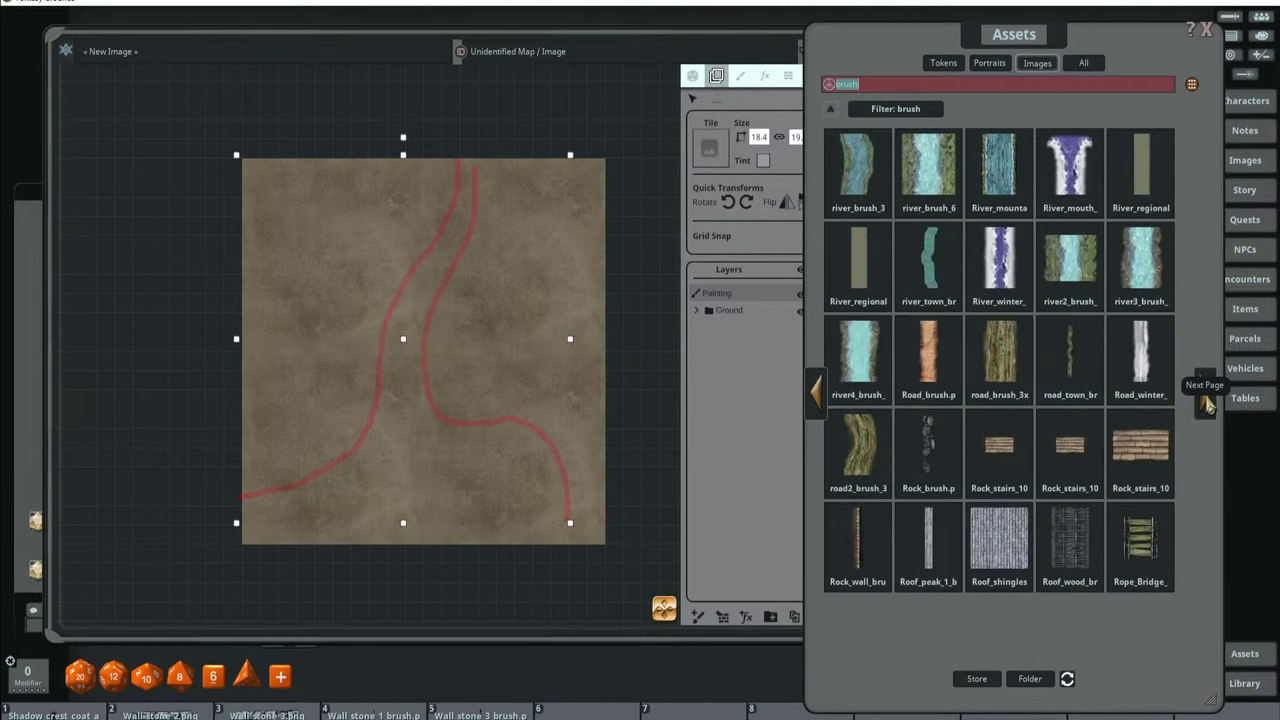
left_click(1207, 402)
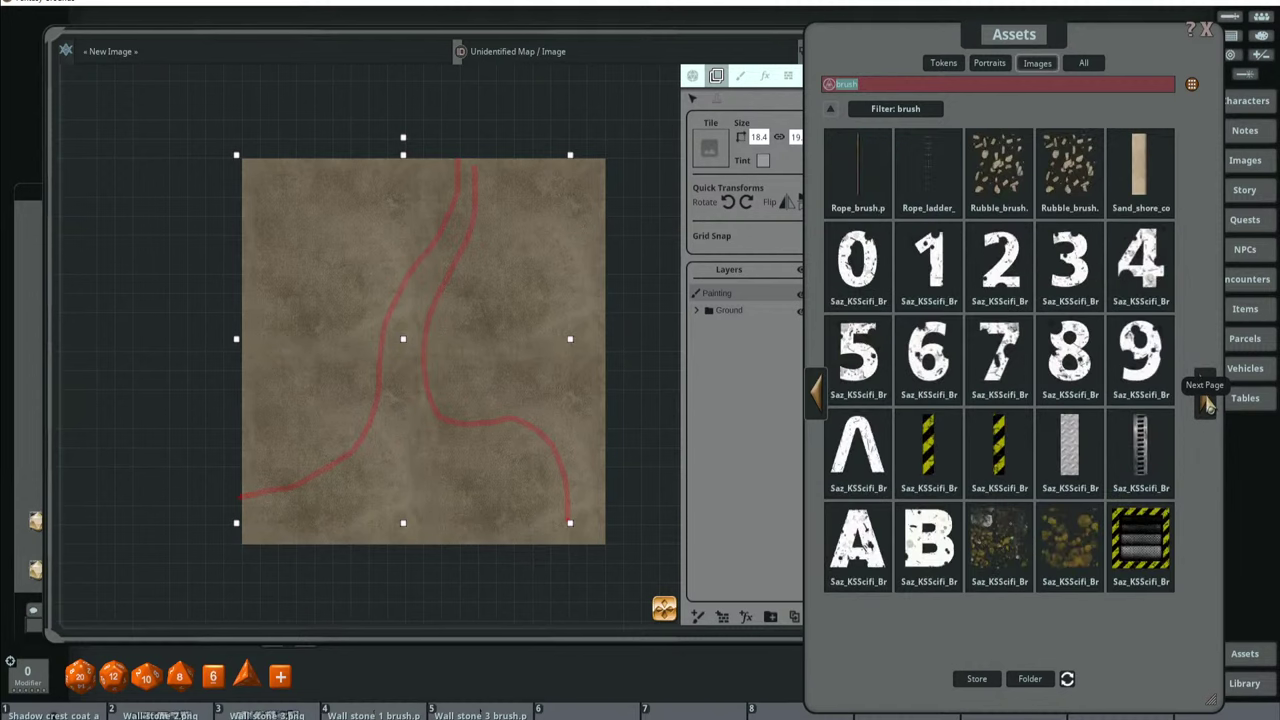
left_click(1207, 402)
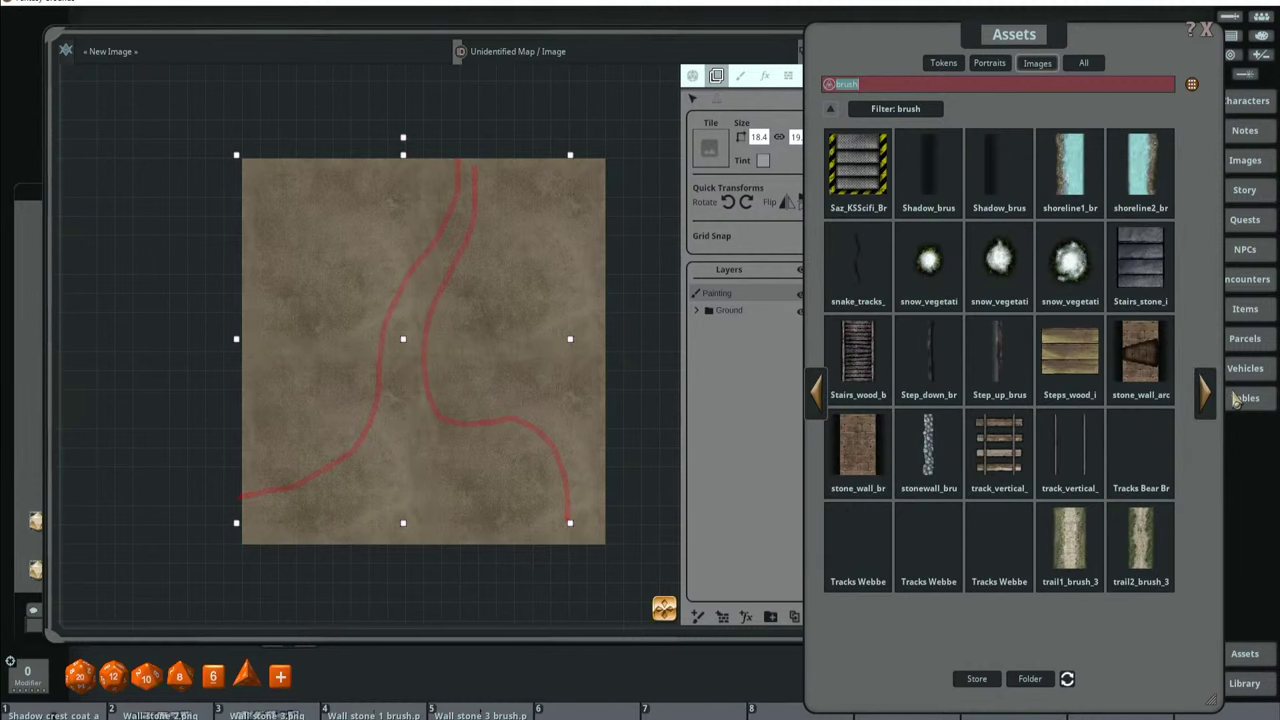
left_click(1207, 400)
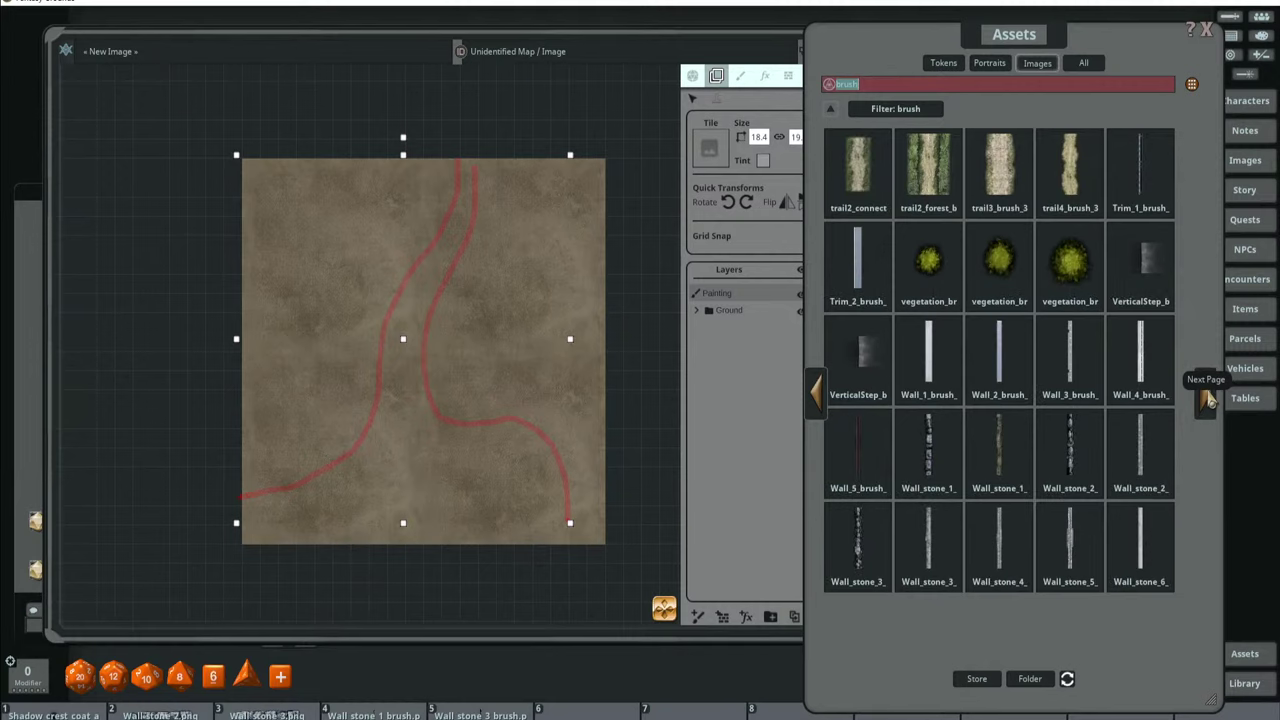
left_click(1209, 400)
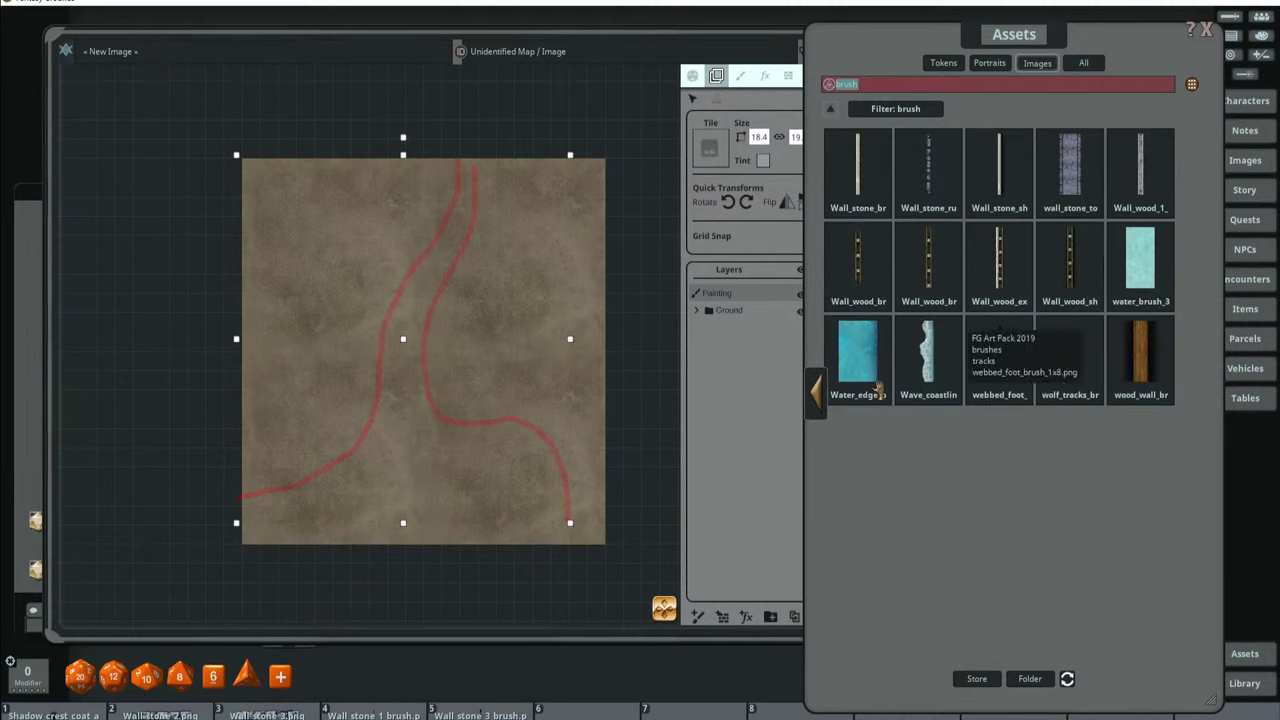
left_click(815, 398)
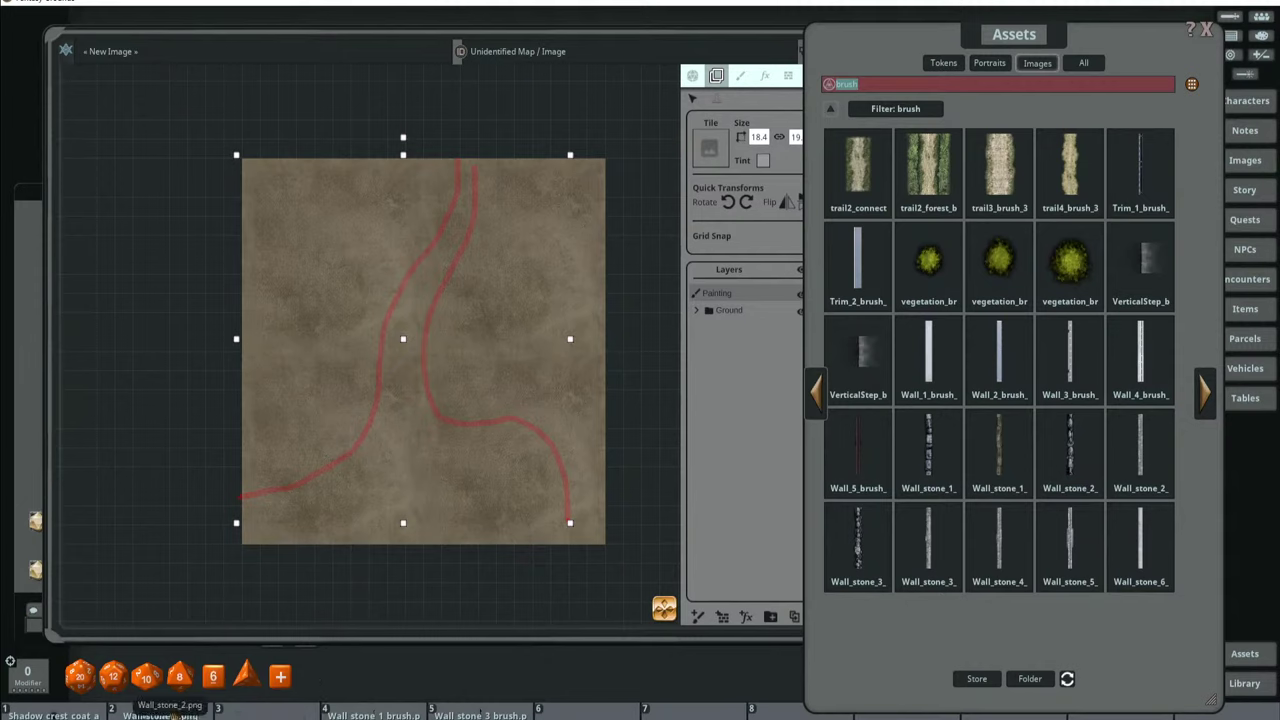
Clear the Wall_stone_2.png and Wall_stone_3.png hotkeys, and assign the Goblin Camp pack's Wall_stone_1_brush.png to slot 3.
mouse_move(172, 708)
left_click(168, 612)
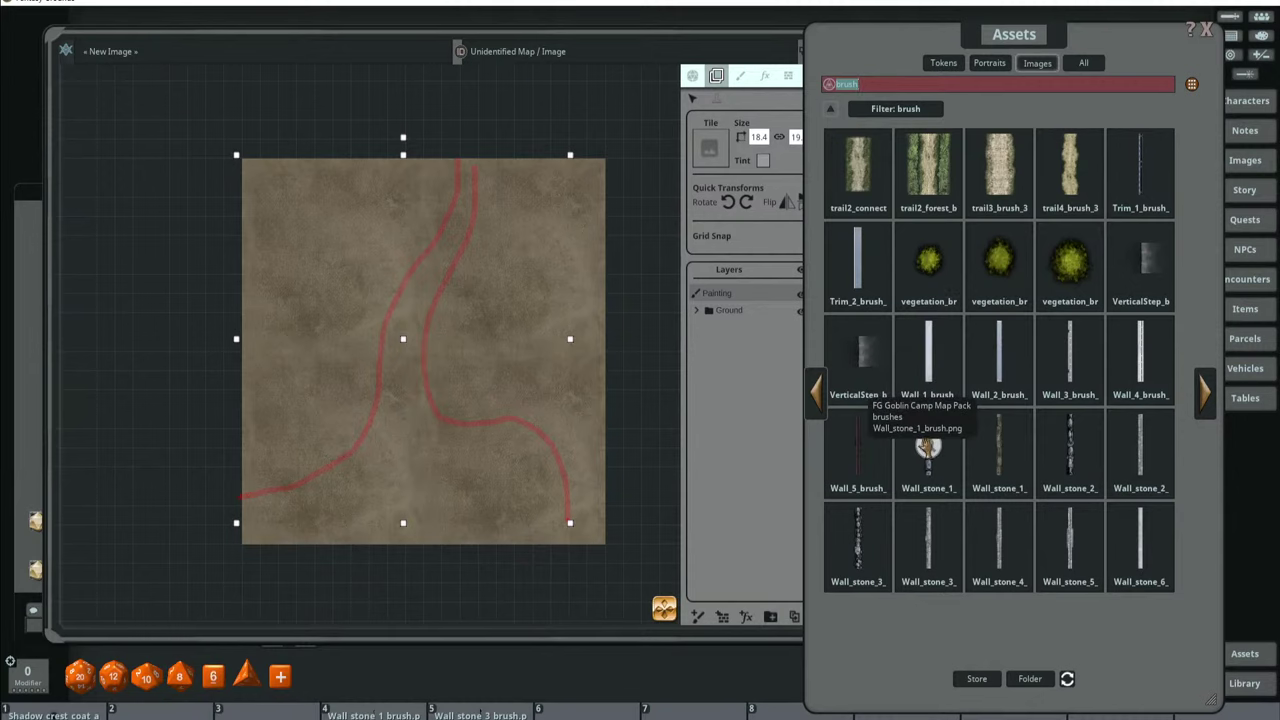
mouse_move(928, 448)
left_mouse_down()
mouse_move(372, 537)
mouse_move(272, 712)
left_mouse_up()
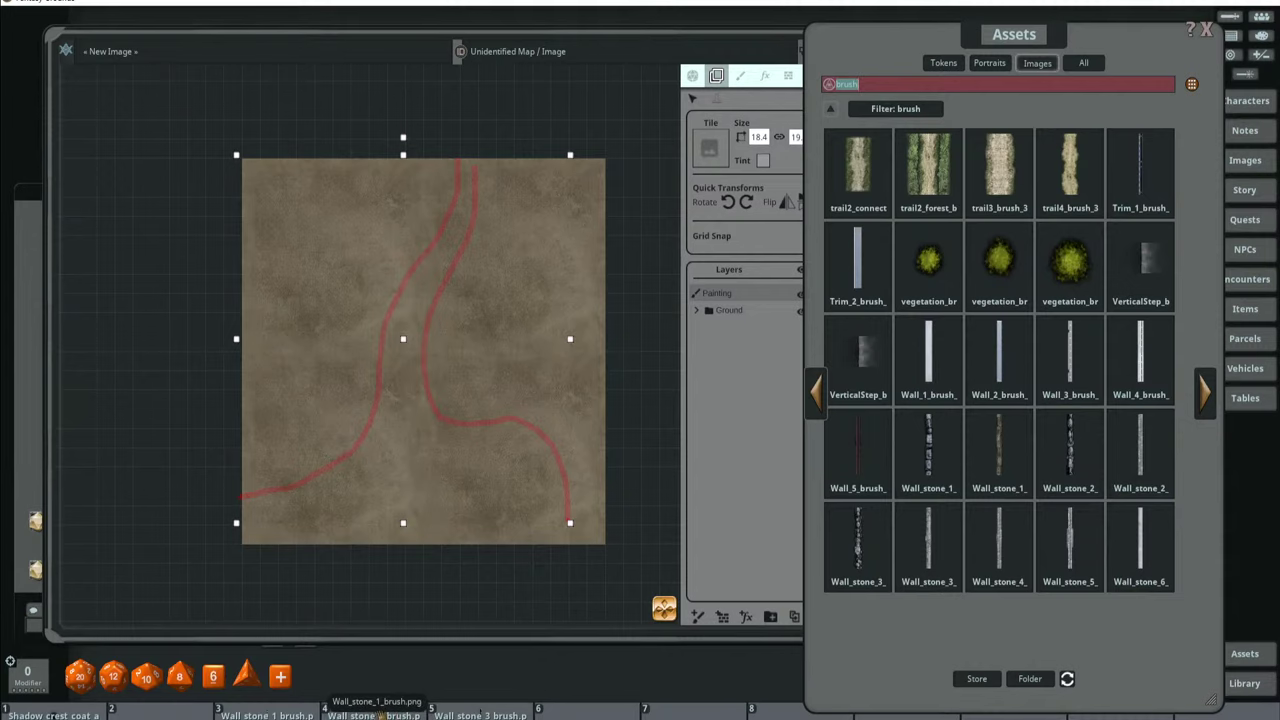
Try out both Wall_stone_1_brush.png hotkey assets on the map near the red guide lines, compare them, and delete both layers.
key("F4")
scroll(500, 350, "up", 3)
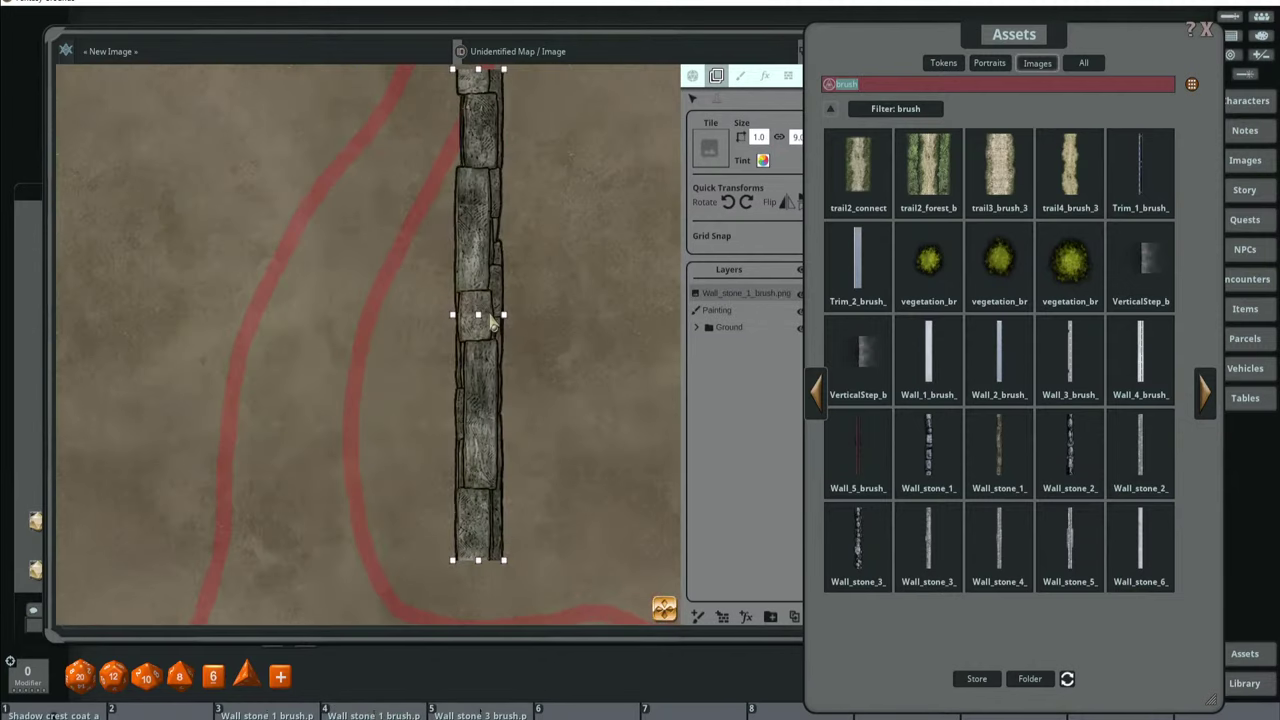
key("F3")
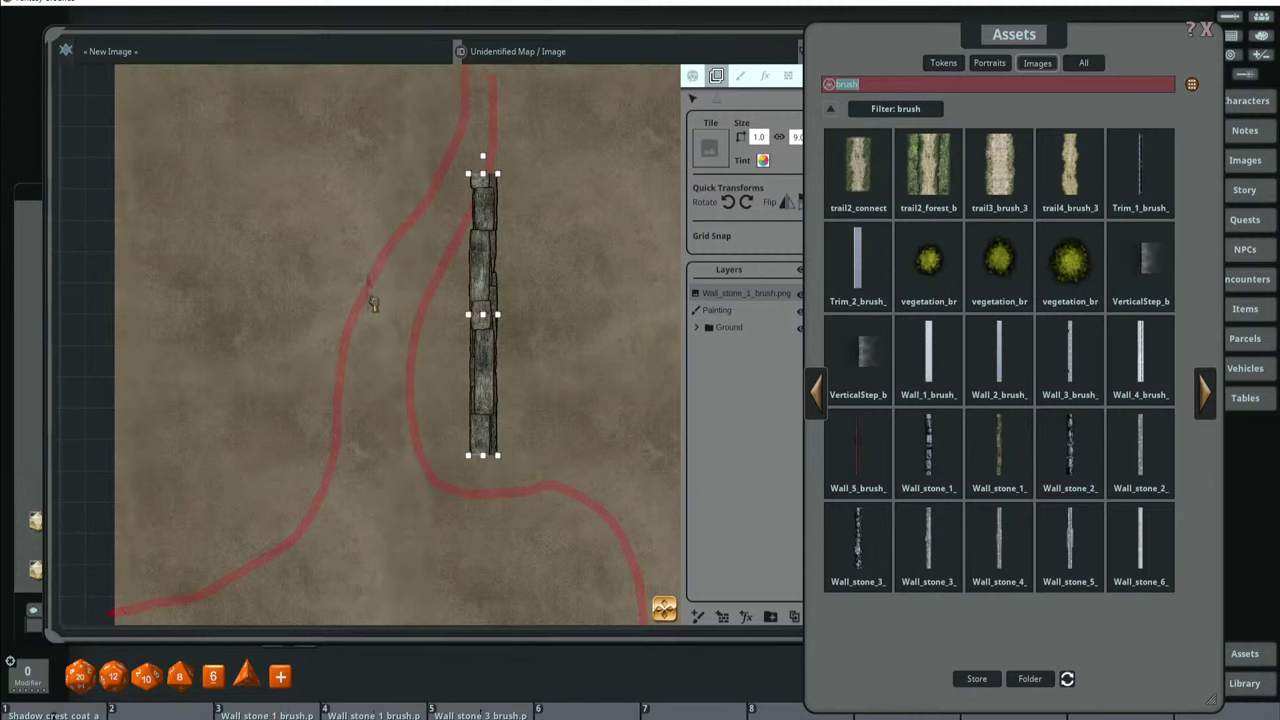
scroll(396, 408, "up", 3)
scroll(396, 366, "down", 2)
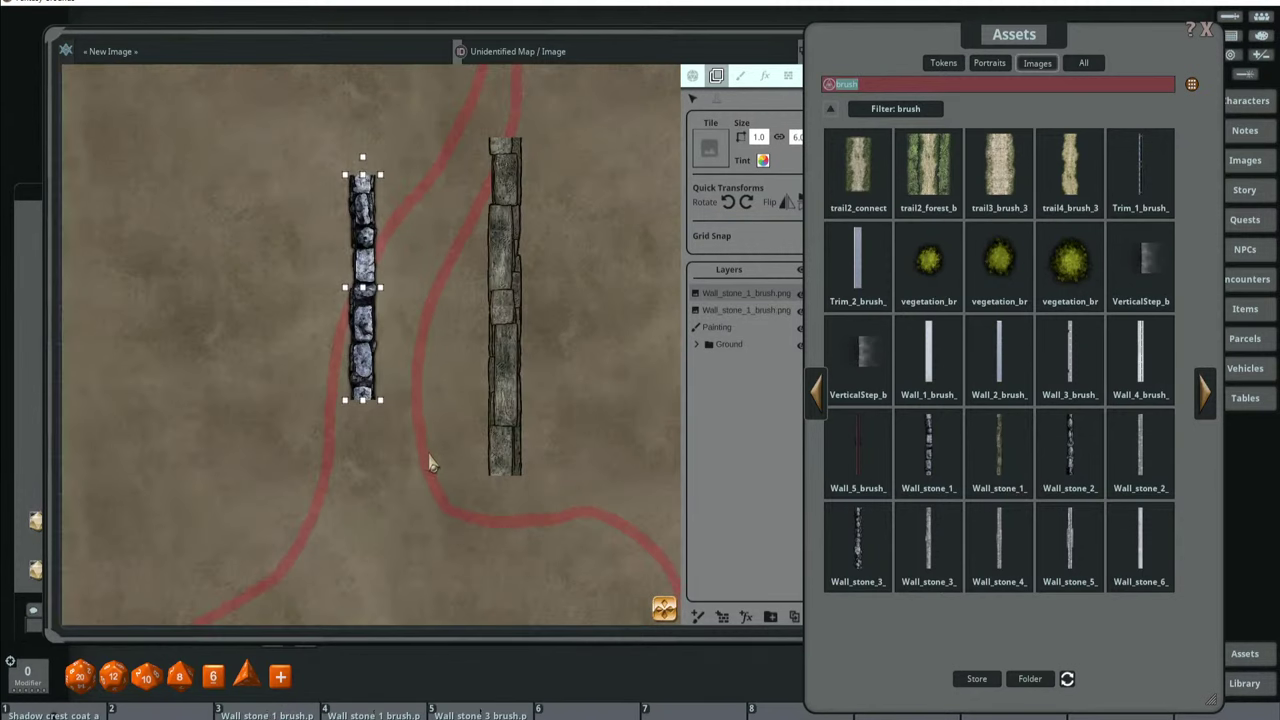
scroll(430, 463, "down", 2)
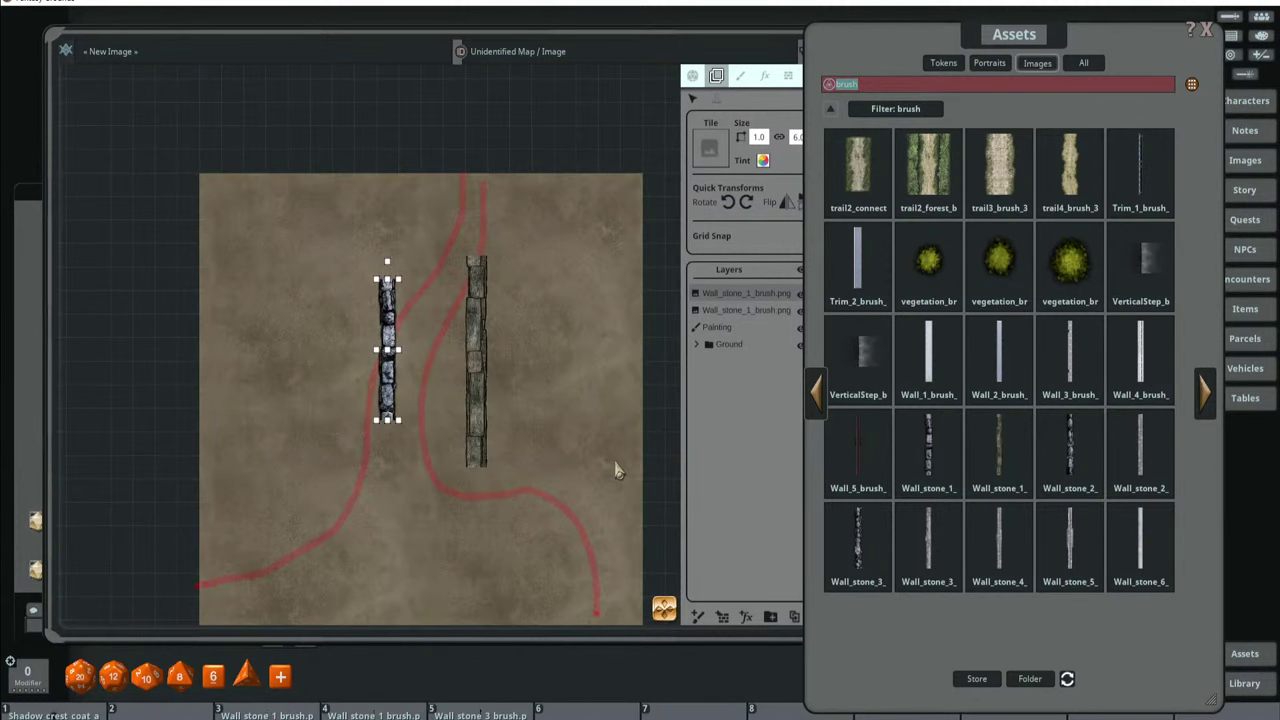
left_click_drag(728, 46, 712, 39)
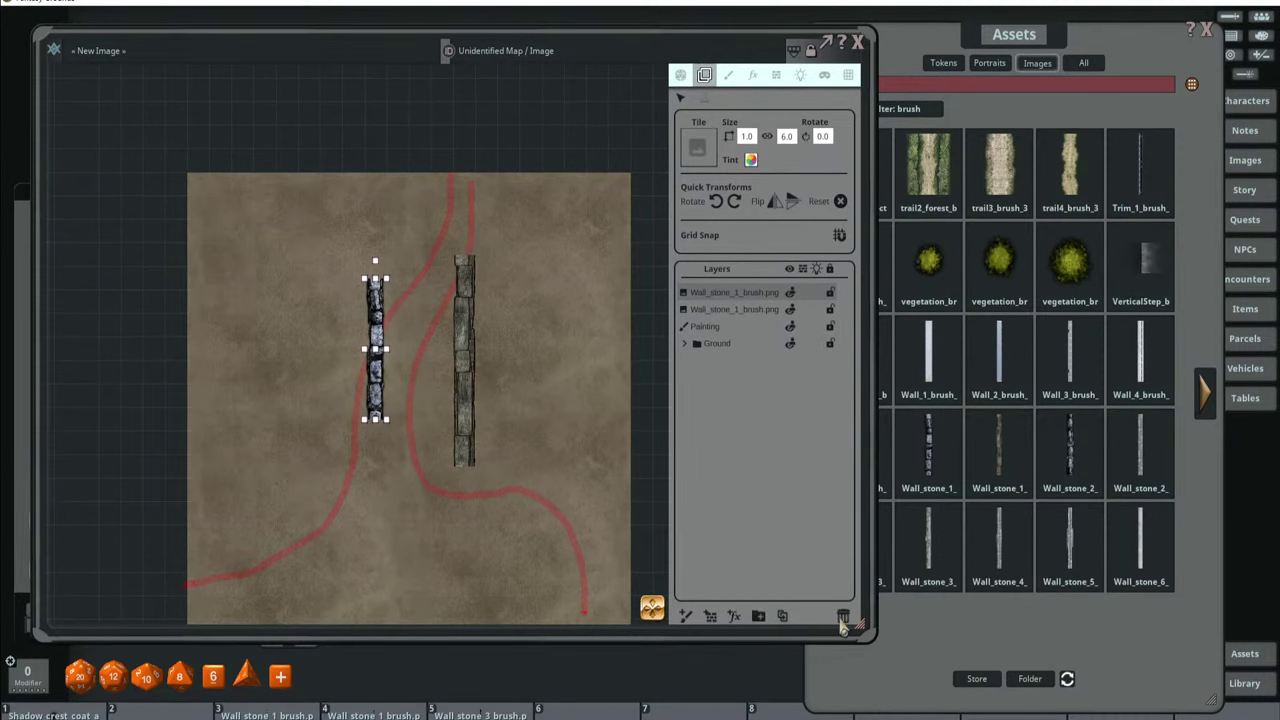
left_click(843, 617)
left_click(843, 617)
View the last page of "brush" results, clear the search, and narrow the Assets window to three columns beside the map.
left_click(907, 75)
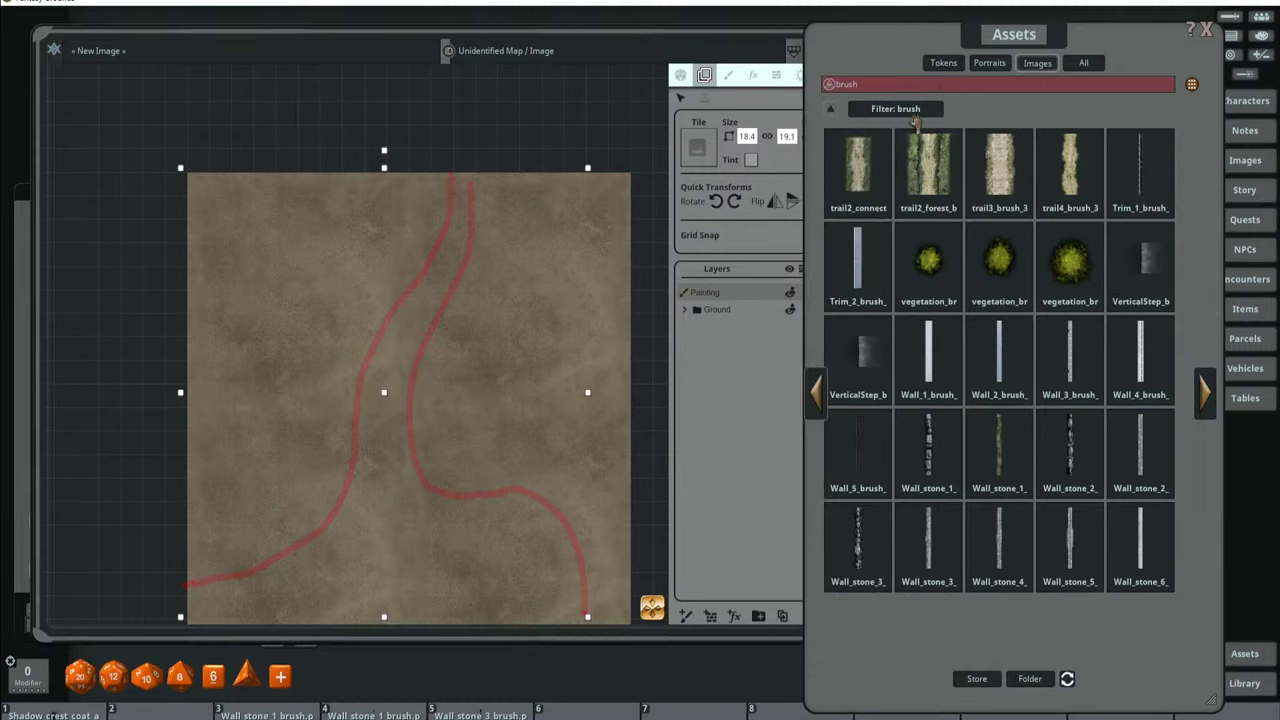
left_click(1204, 392)
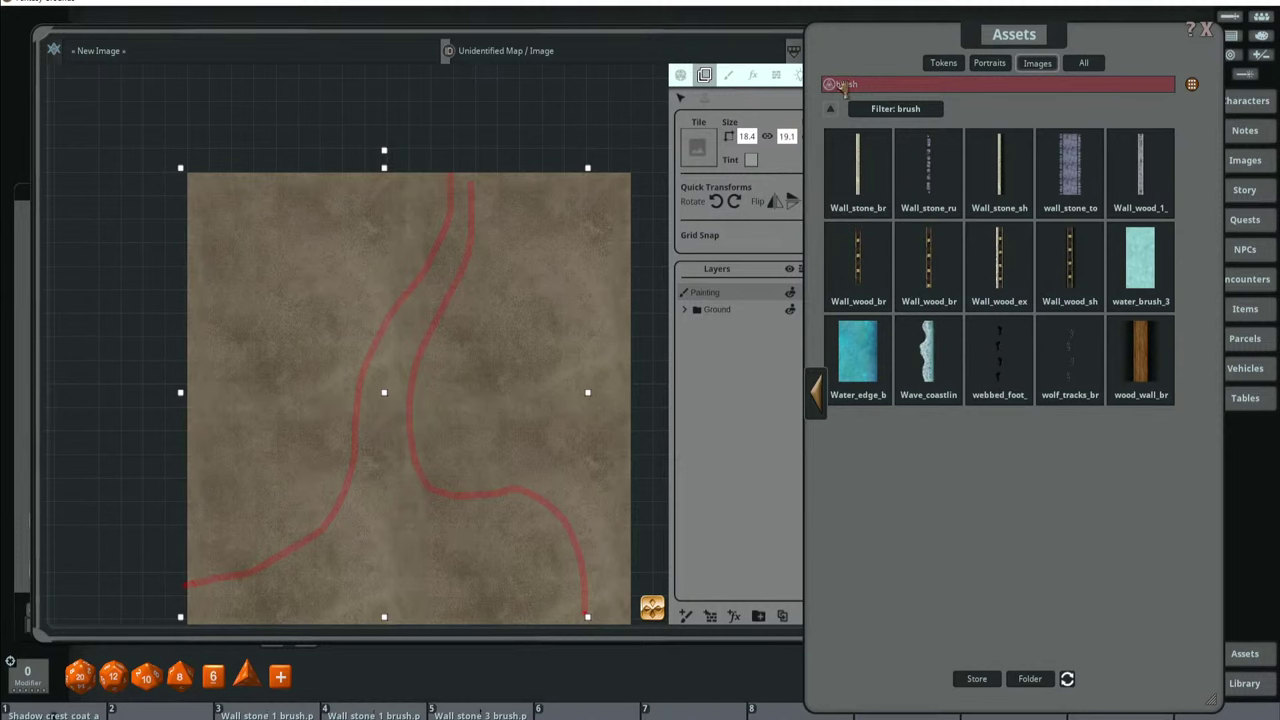
left_click(828, 84)
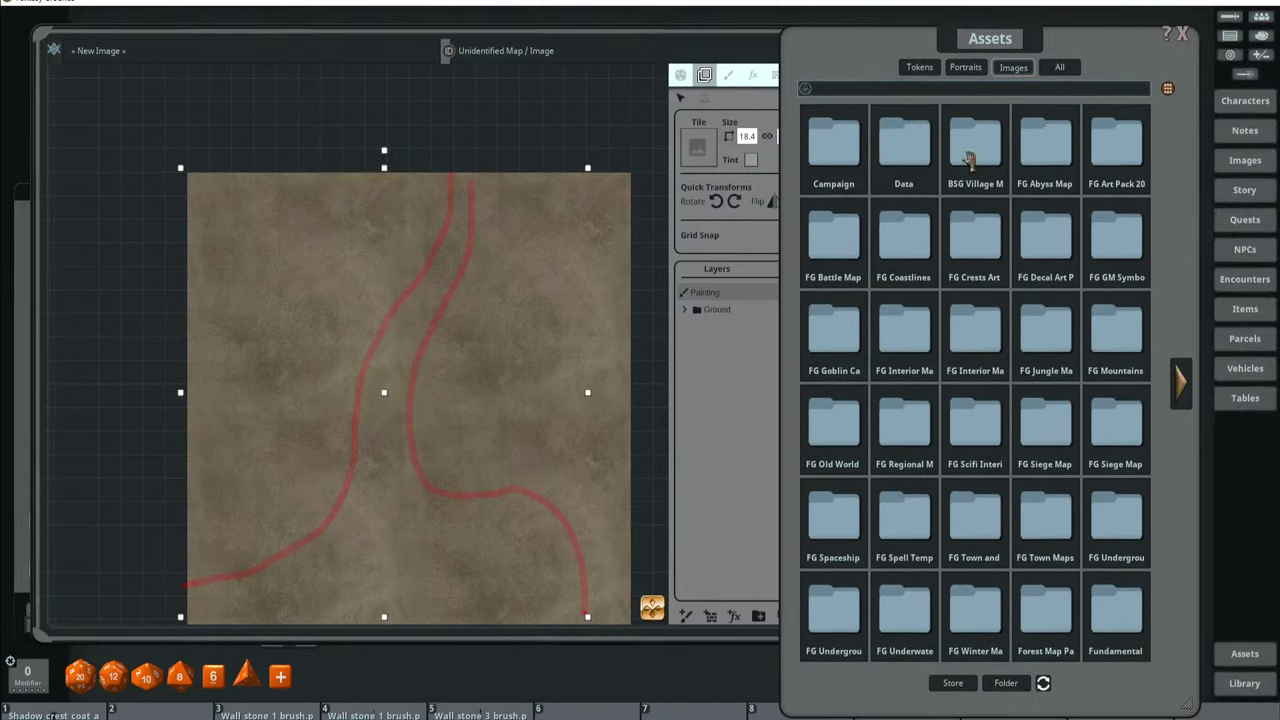
left_click_drag(1196, 210, 1034, 210)
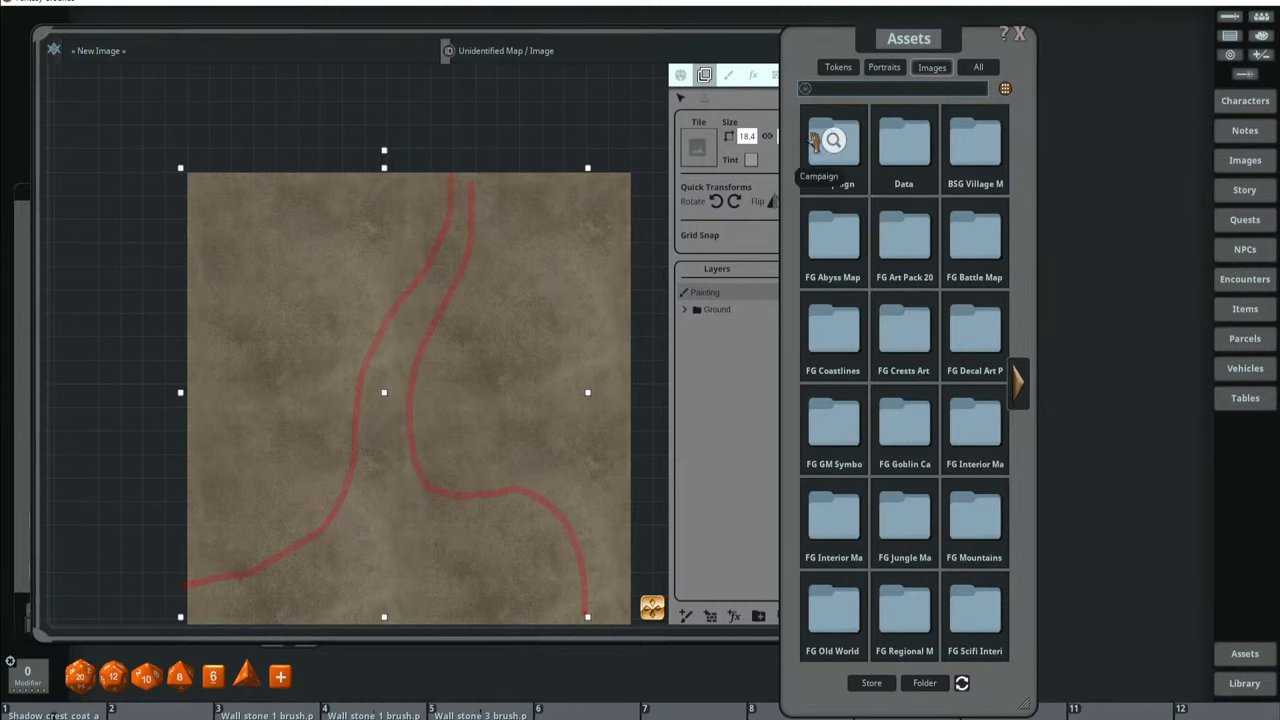
left_click_drag(815, 48, 1054, 34)
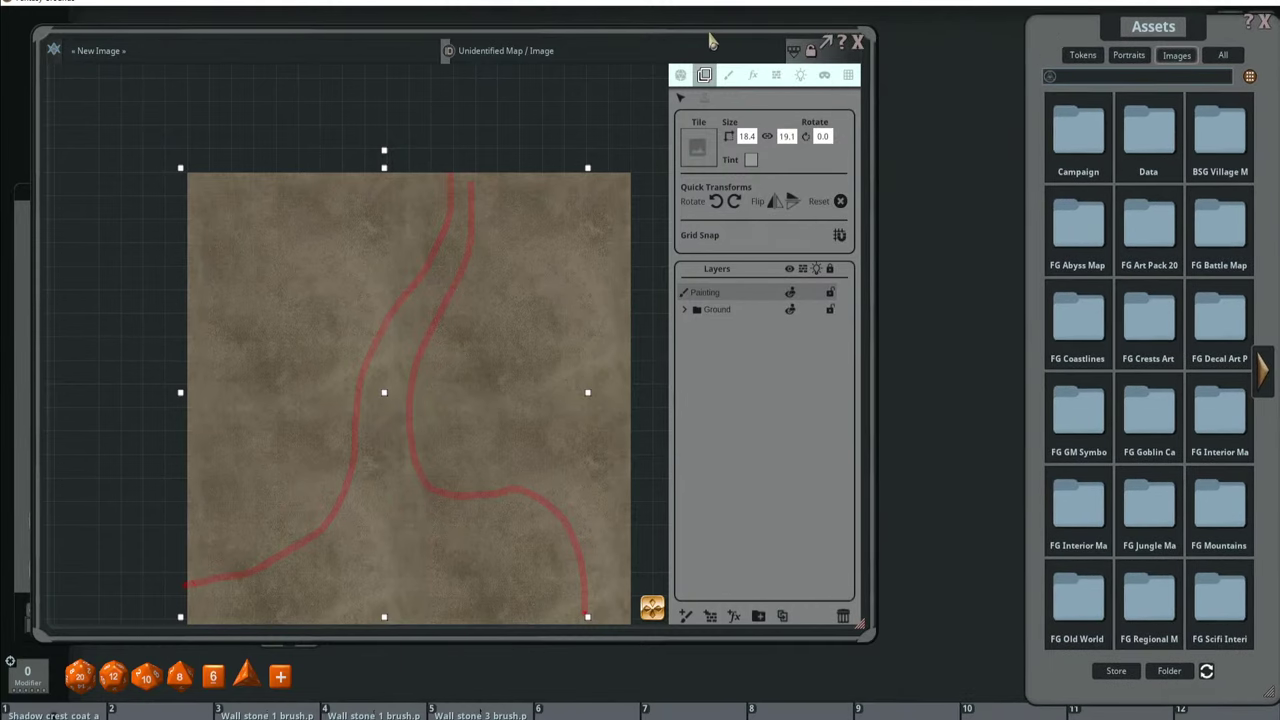
Reposition the map window, enlarge it in width and height, and fit the tiled ground inside the view.
left_click_drag(714, 40, 730, 36)
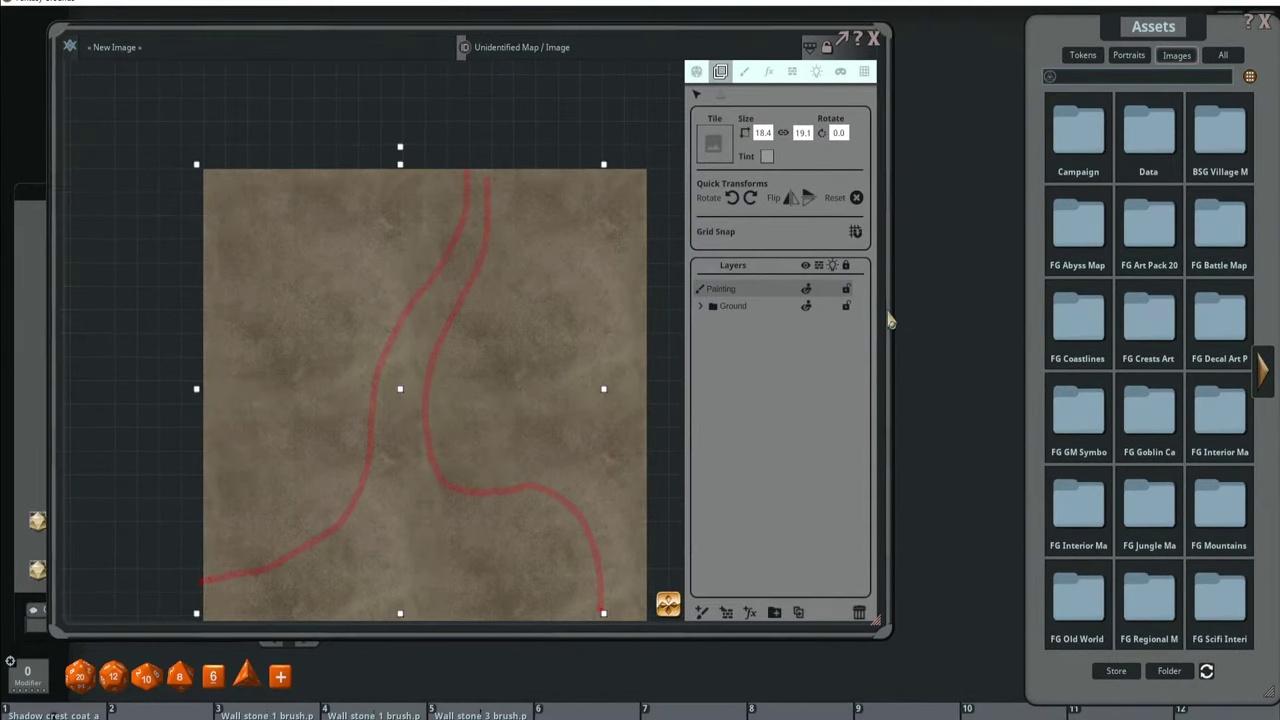
left_click_drag(908, 306, 1122, 306)
scroll(591, 423, "up", 3)
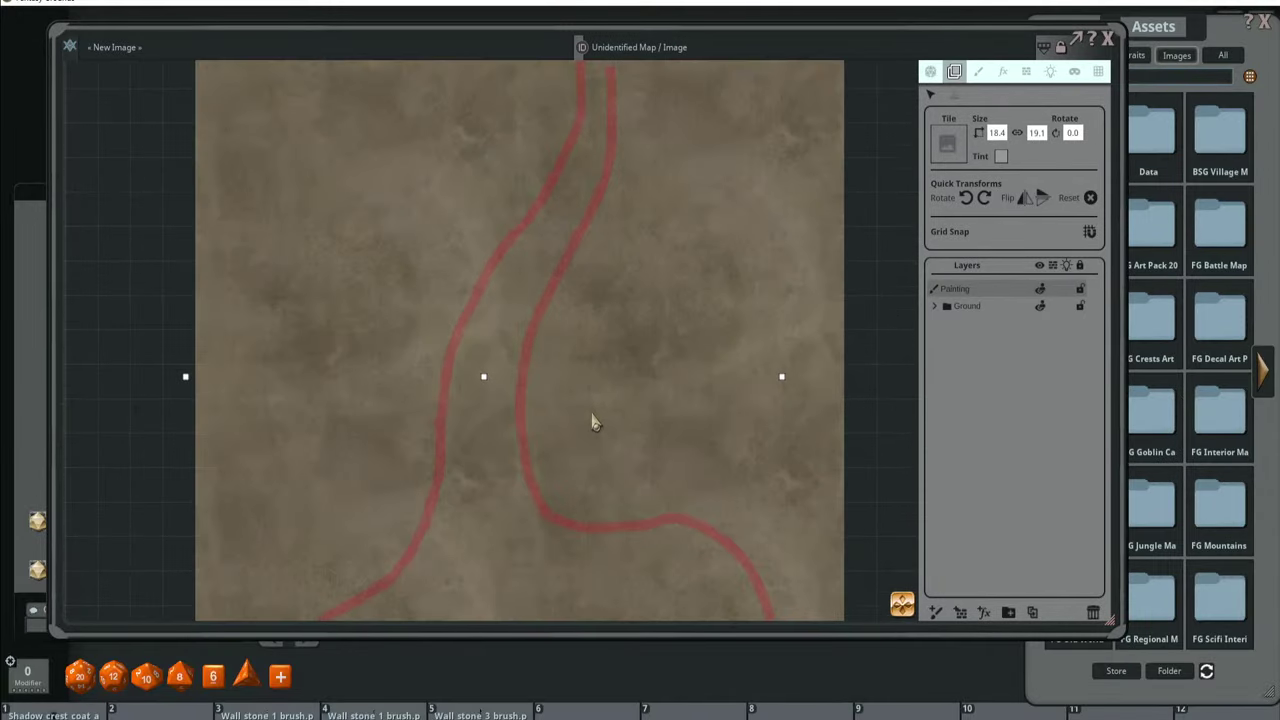
left_click_drag(611, 640, 606, 680)
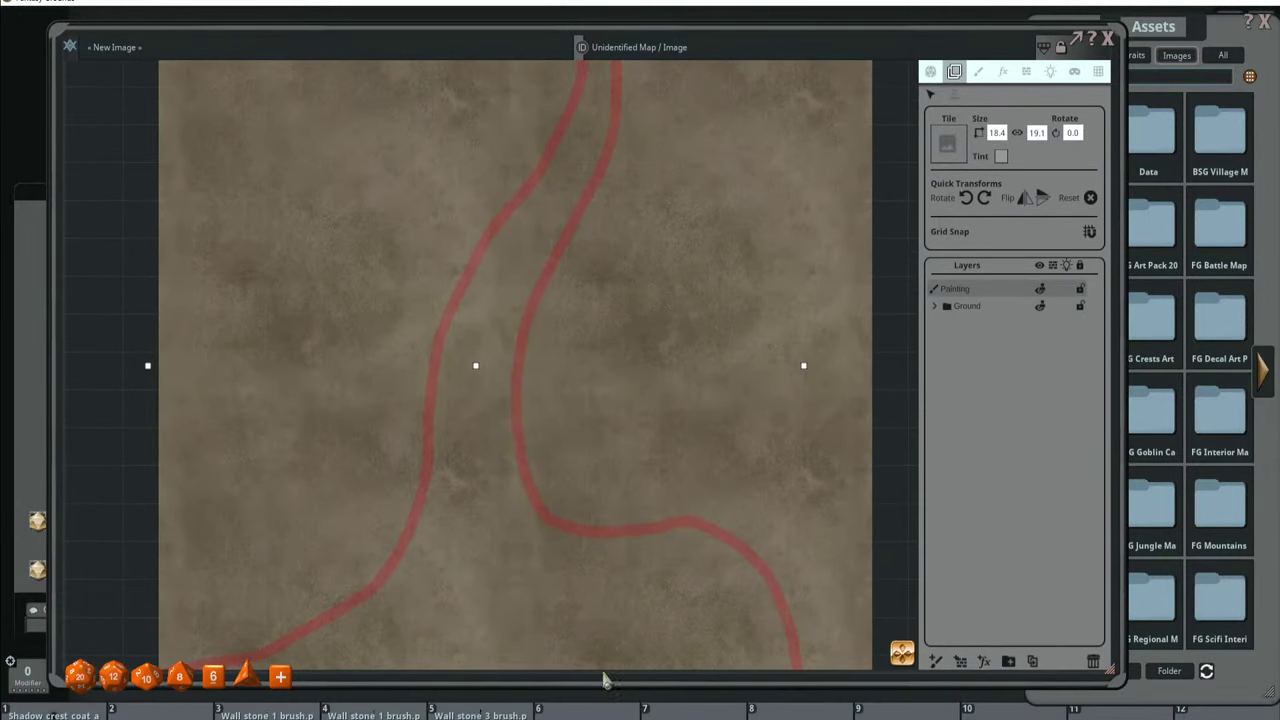
scroll(646, 314, "down", 3)
scroll(540, 345, "up", 2)
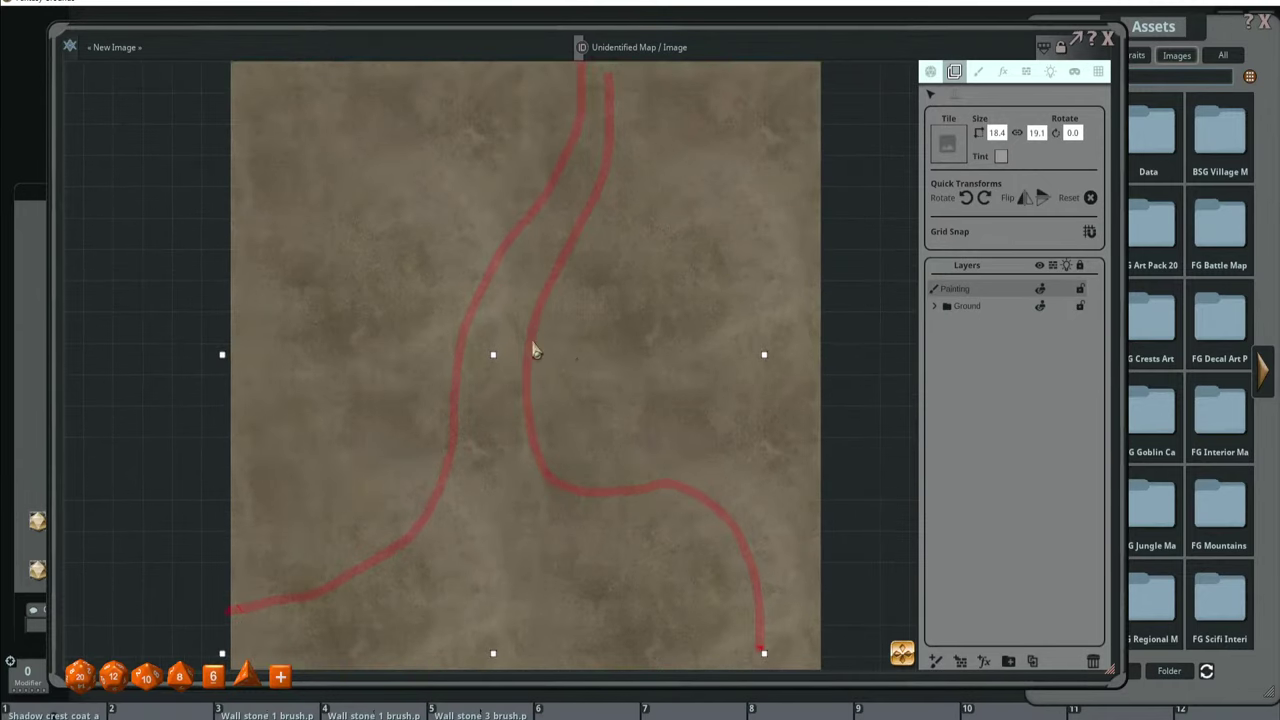
Search the image assets for "road", assign dirt_road2_brush_5x6.png to hotkey slot 7, and clear the search.
left_click(1232, 22)
left_click_drag(1083, 33, 1059, 39)
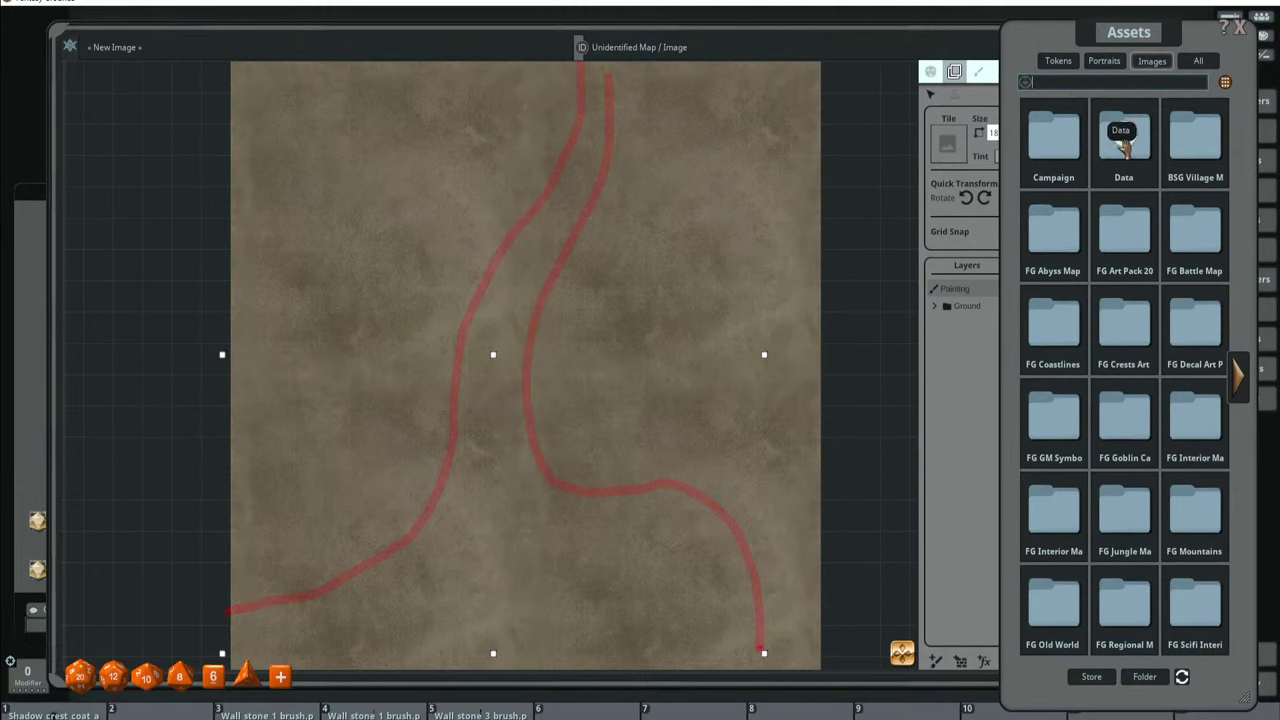
type("road")
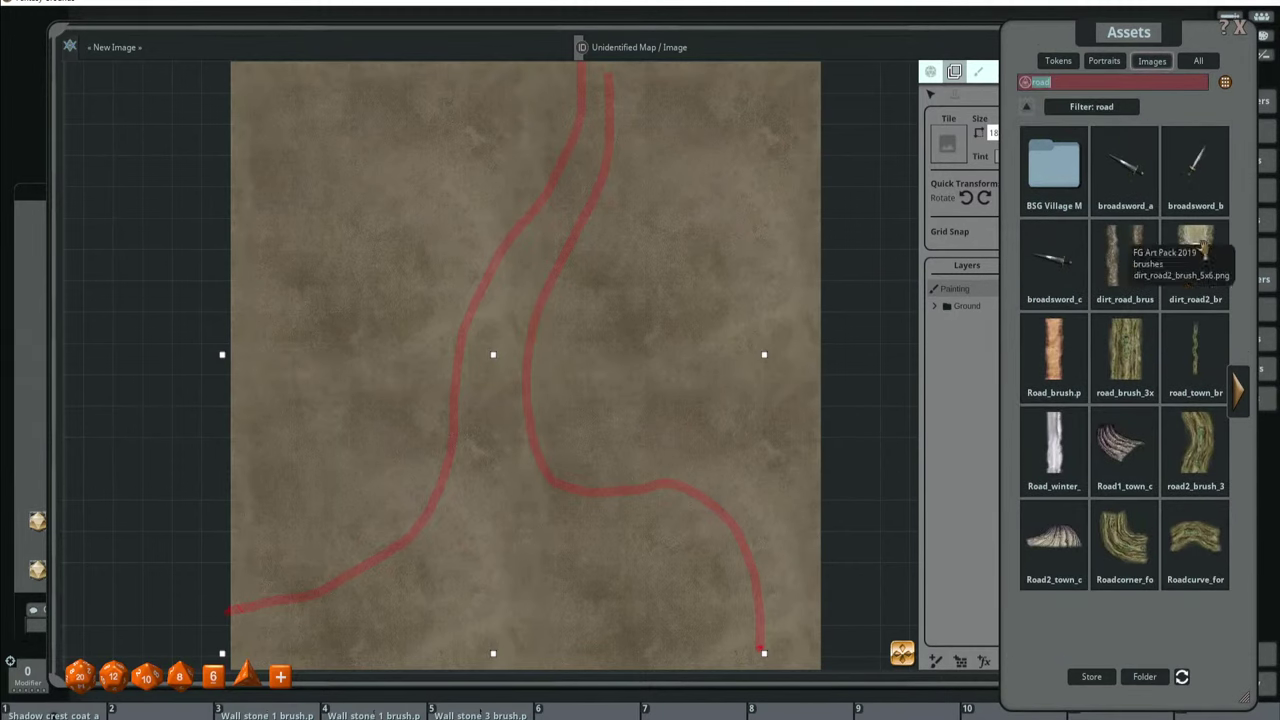
left_click_drag(1195, 262, 692, 712)
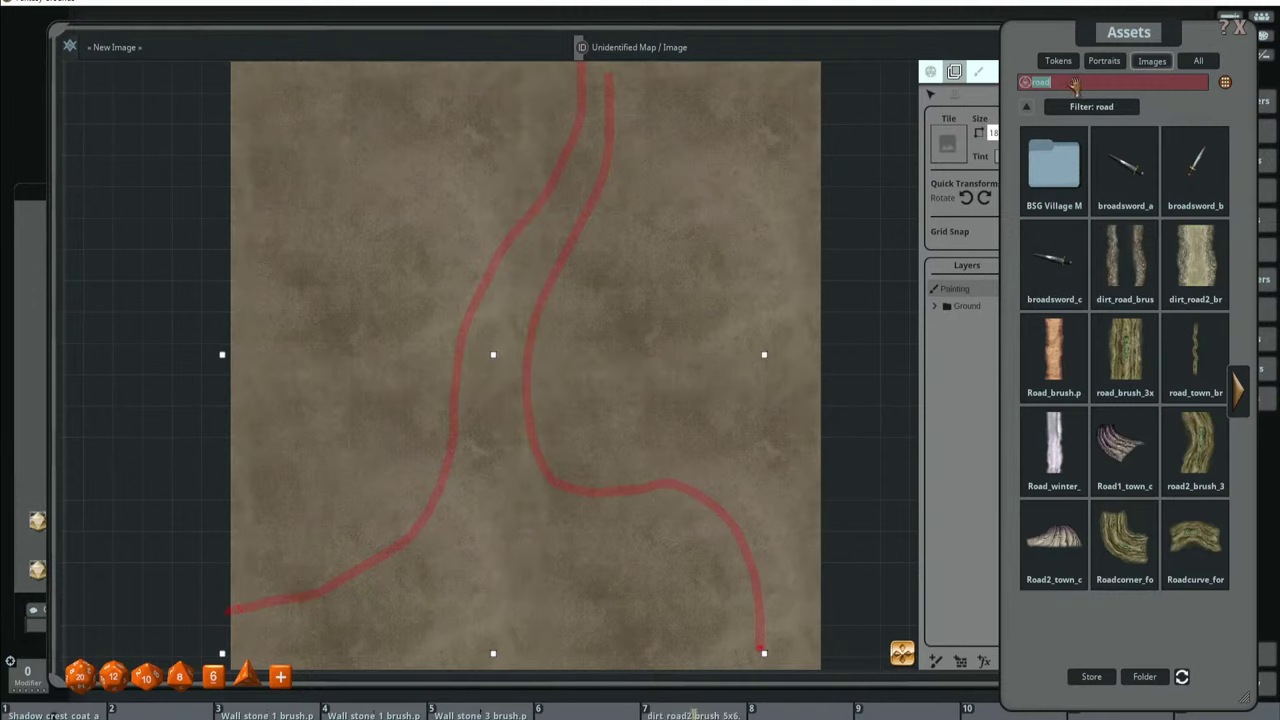
key("BackSpace")
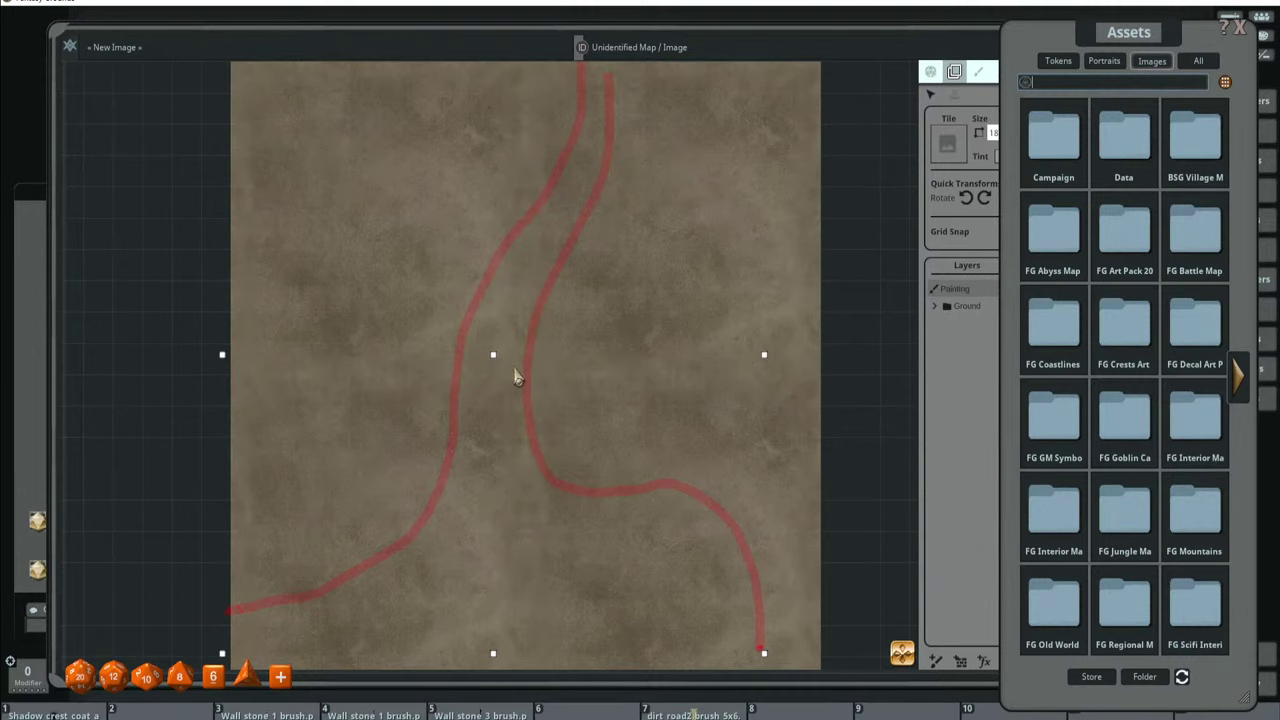
Add a new paint layer above the guide-line painting layer and name it Wall and Road.
left_click(548, 336)
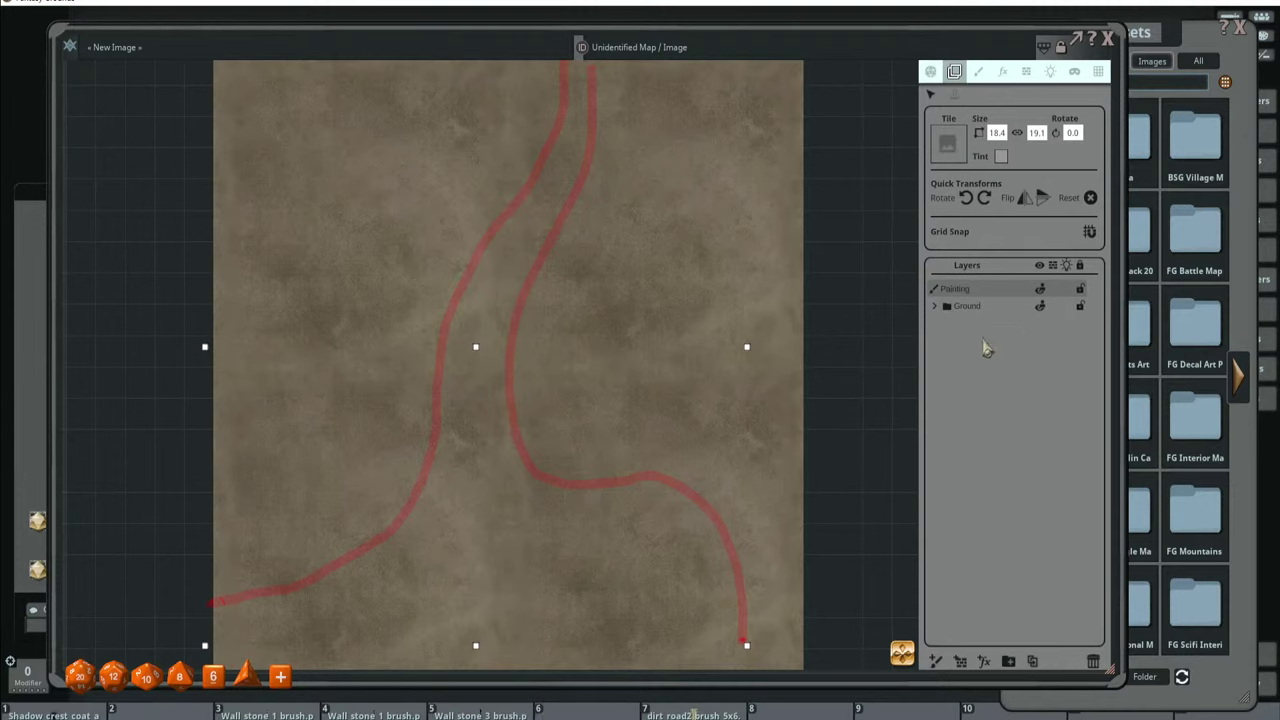
left_click(984, 662)
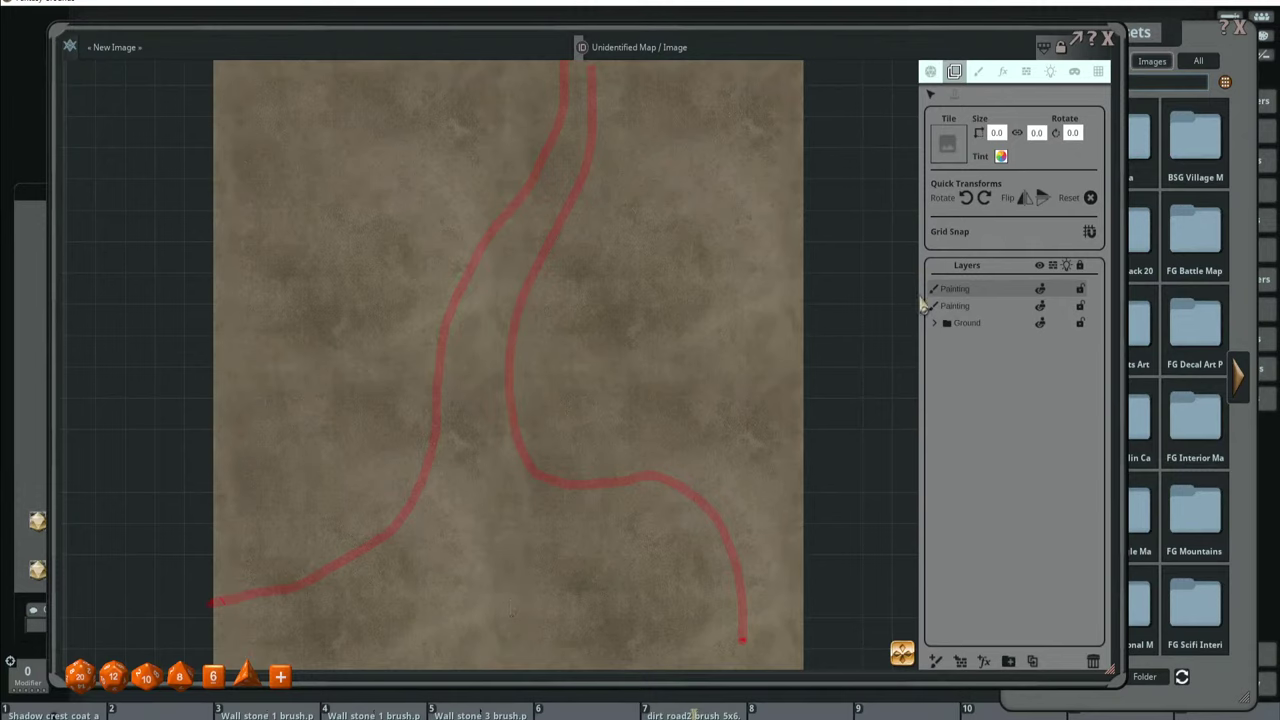
double_click(972, 289)
type("Wall and Road")
left_click(997, 472)
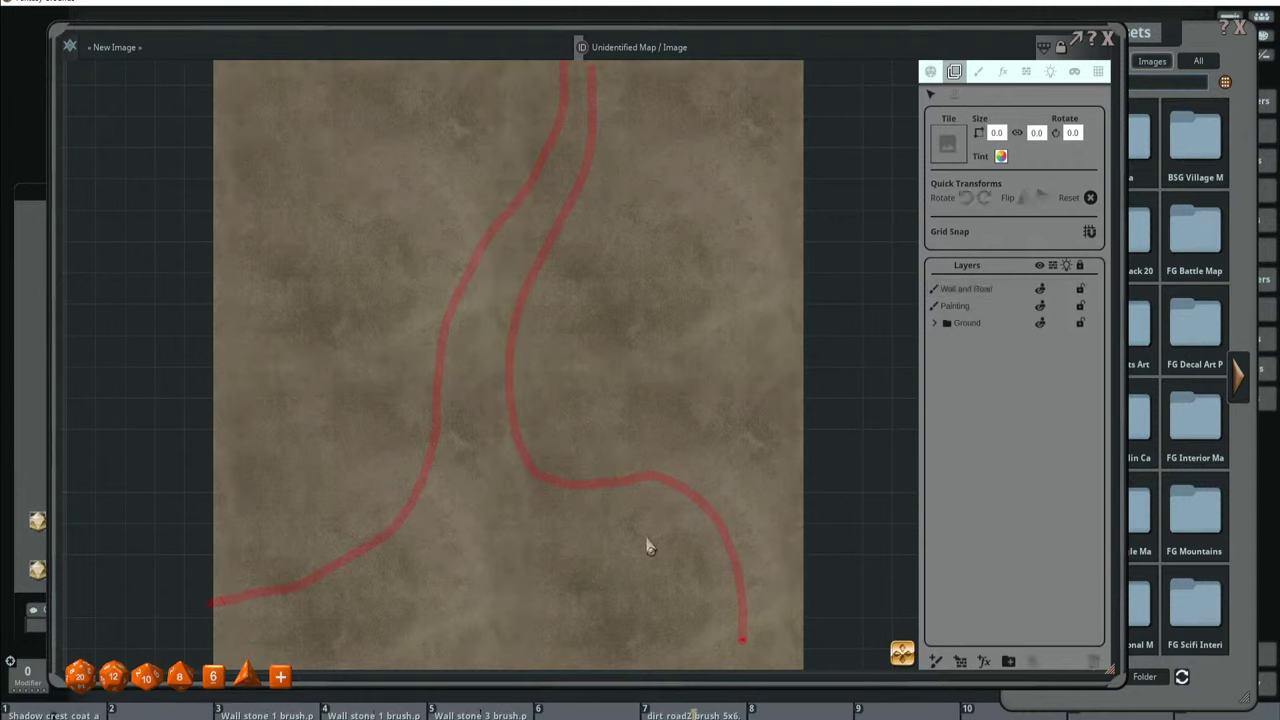
Load the dirt road brush from hotkey slot 7 for painting and enlarge it to 2.5 by 3.1.
left_click(979, 72)
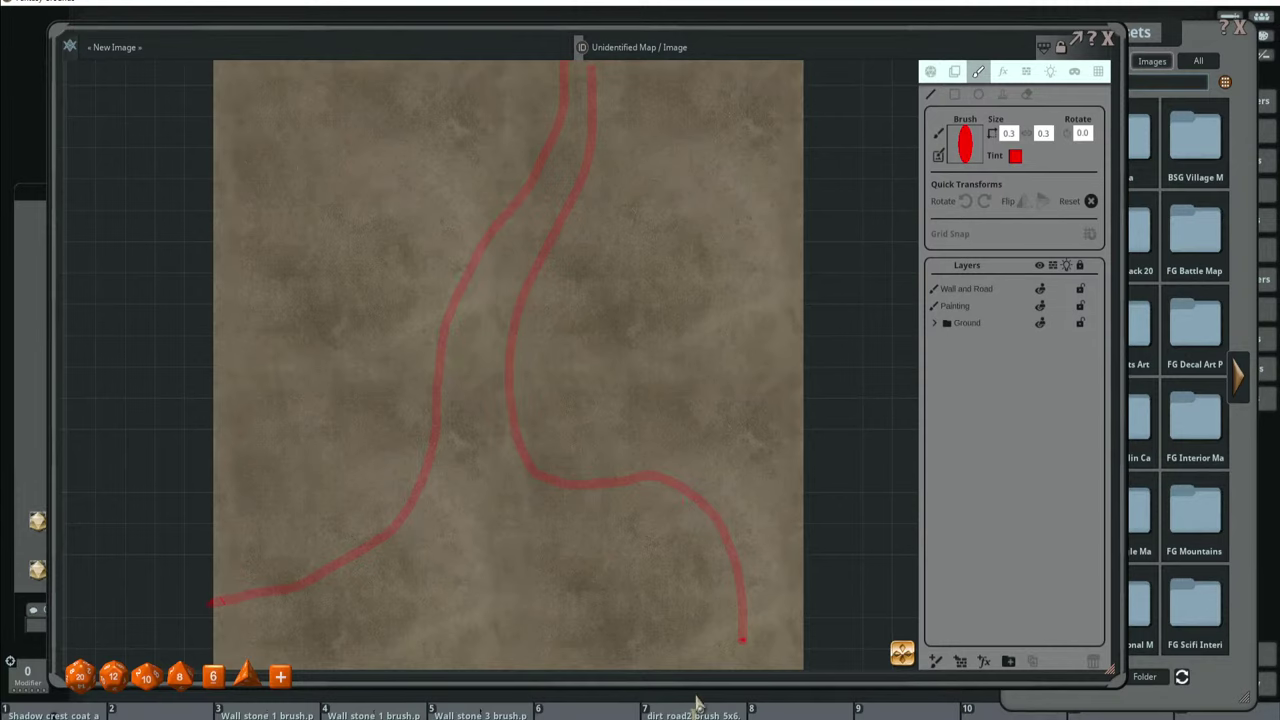
left_click(693, 714)
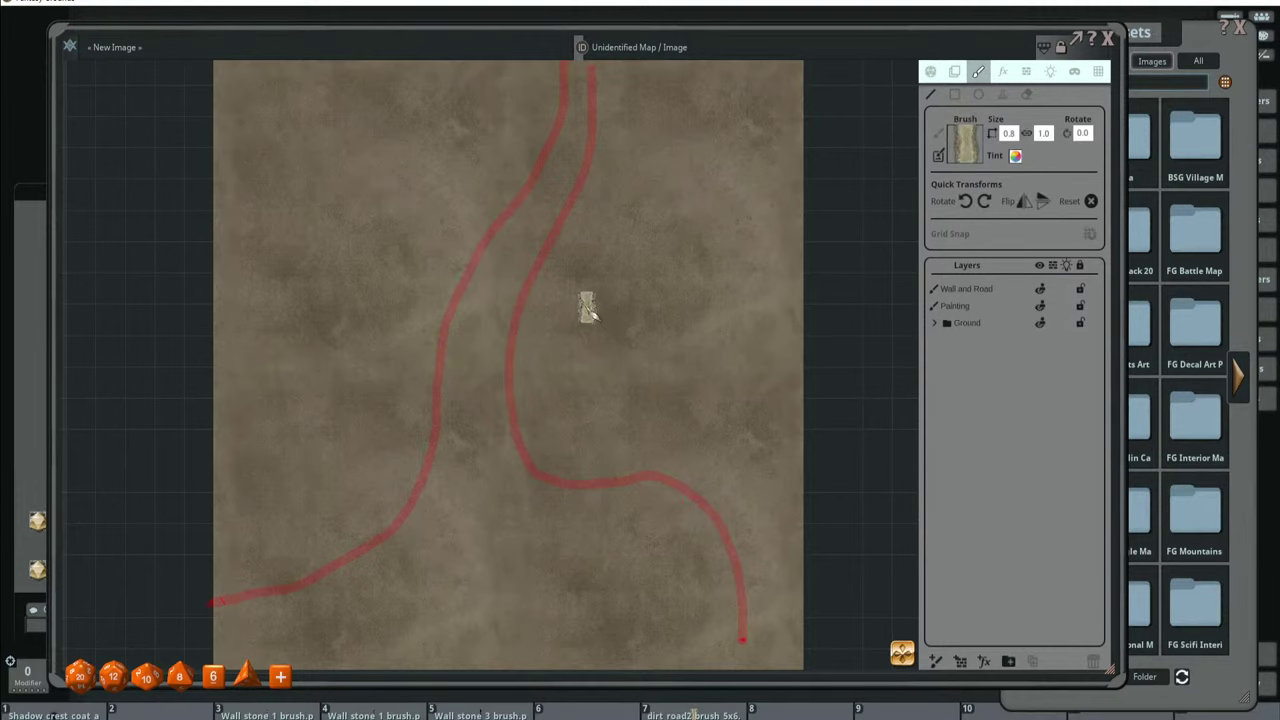
scroll(545, 300, "up", 4)
scroll(545, 305, "up", 2)
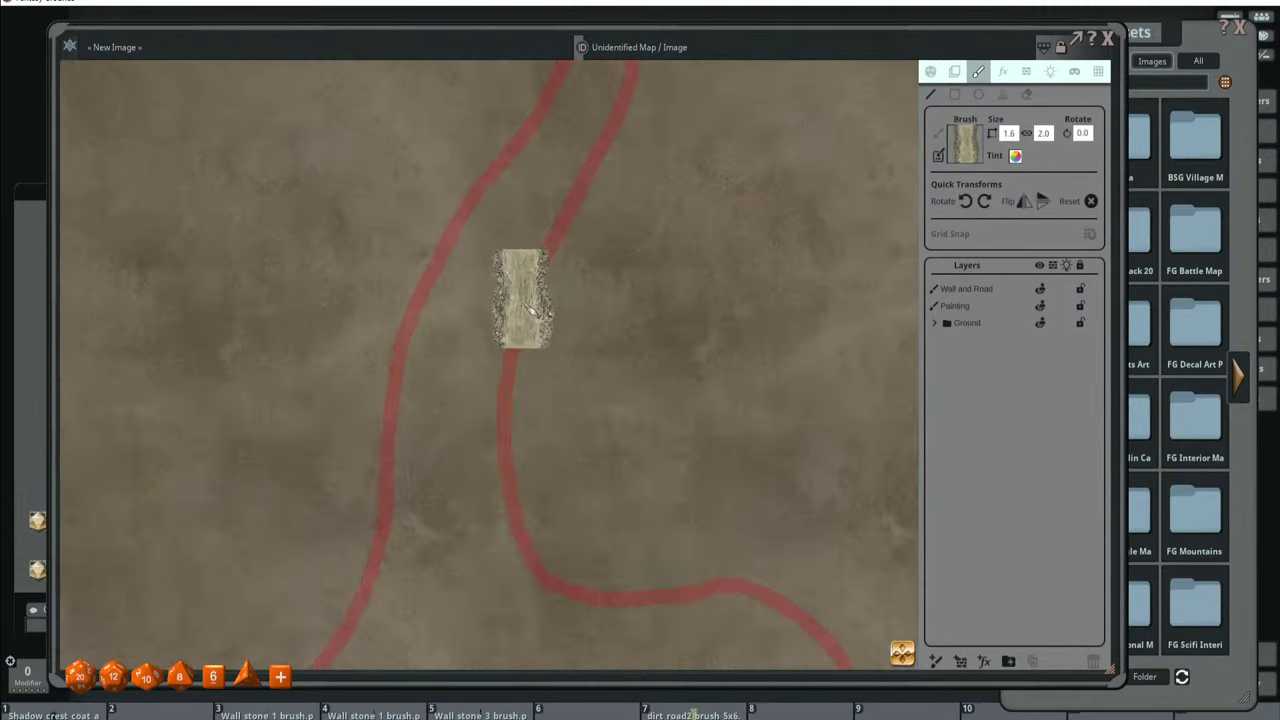
scroll(530, 340, "up", 4)
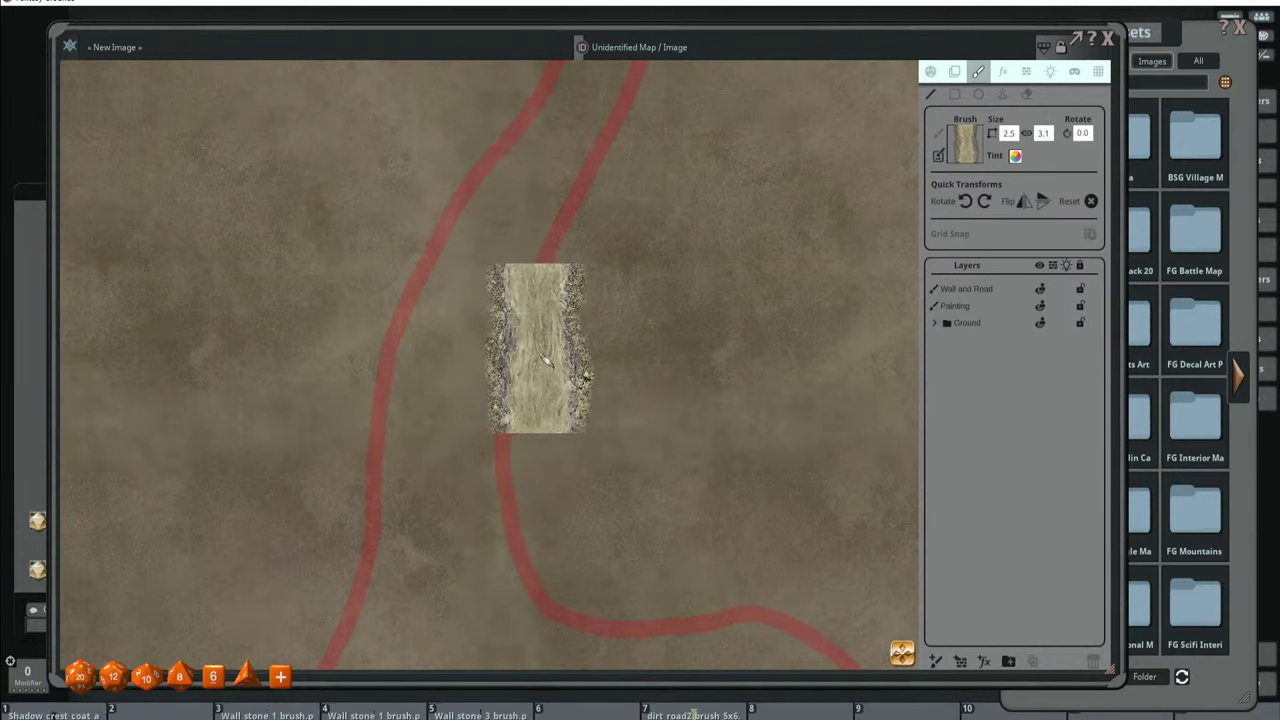
Examine how the road brush's width fits against the guide lines across the map at different zoom levels.
scroll(535, 365, "down", 3)
scroll(390, 335, "up", 3)
scroll(380, 330, "down", 3)
scroll(383, 325, "up", 3)
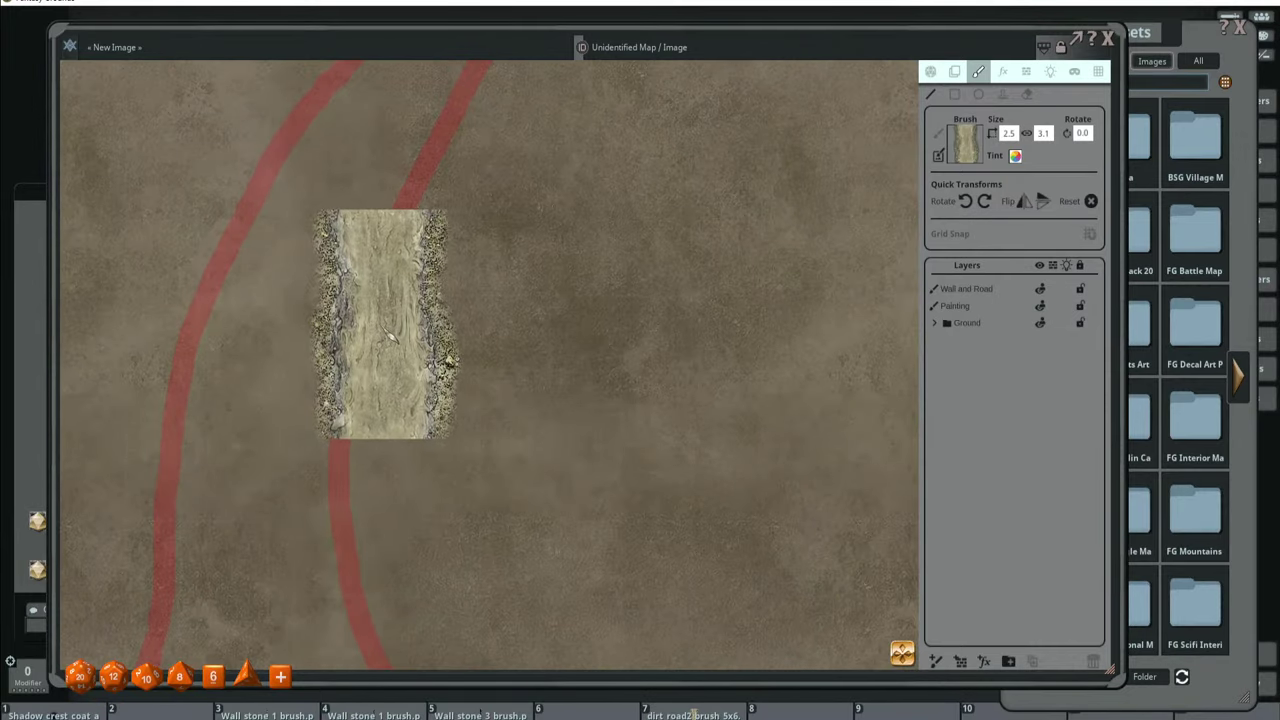
scroll(385, 325, "down", 3)
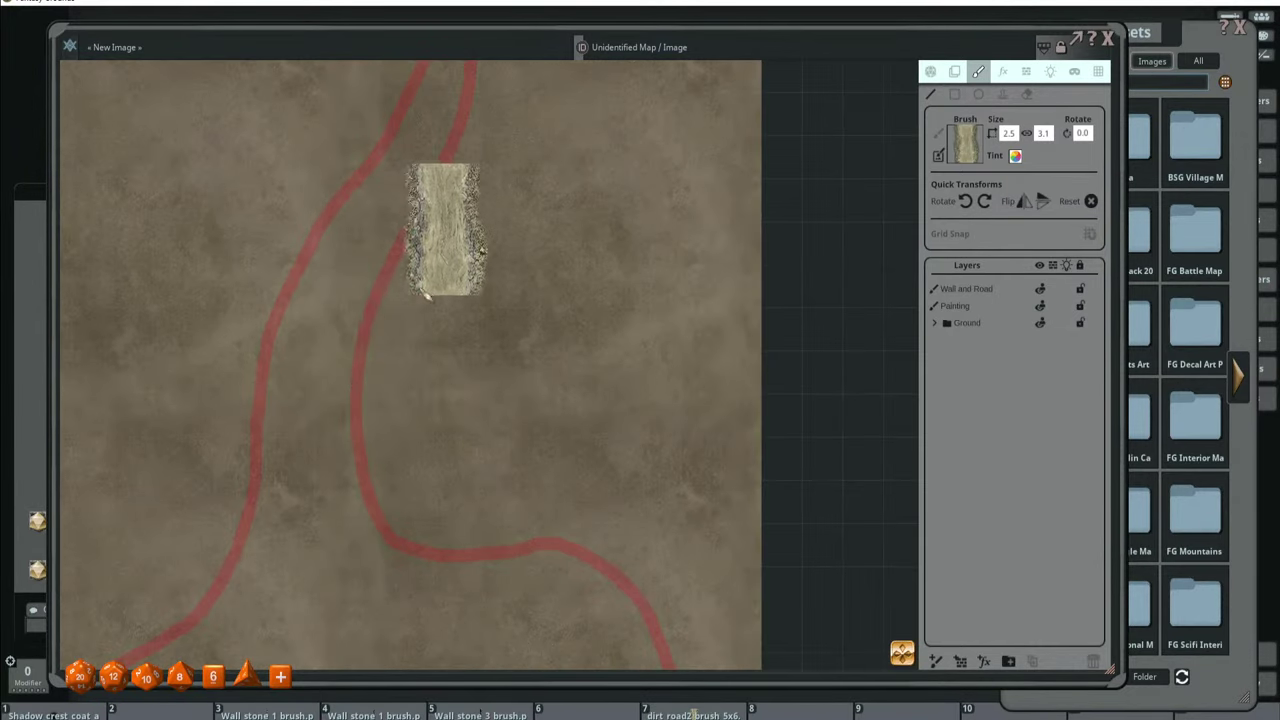
scroll(407, 397, "down", 1)
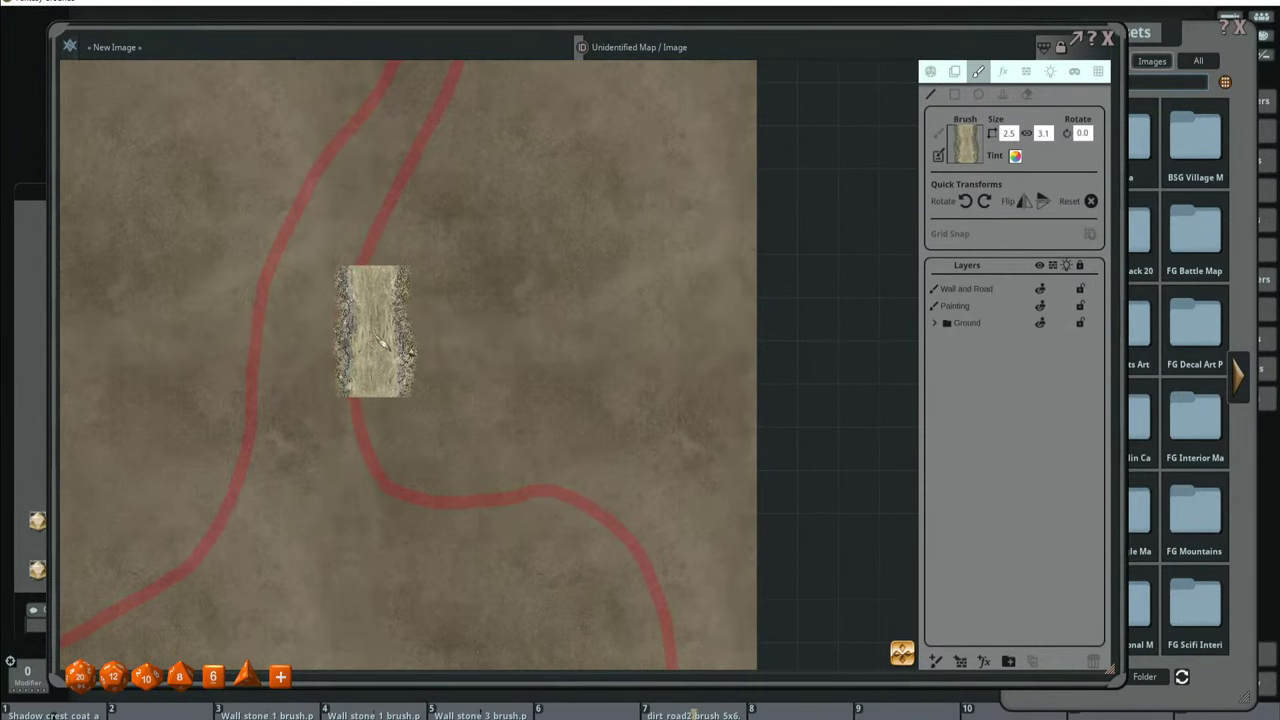
scroll(381, 343, "up", 4)
scroll(358, 375, "down", 4)
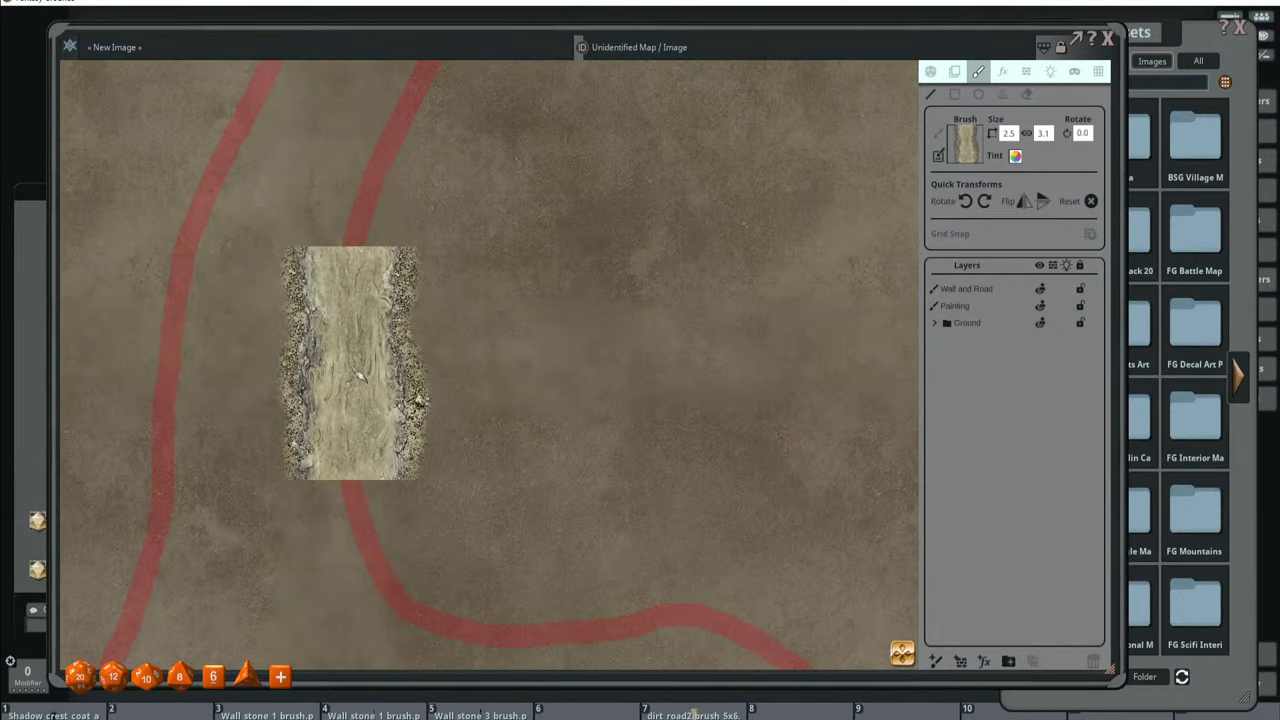
scroll(660, 560, "down", 1)
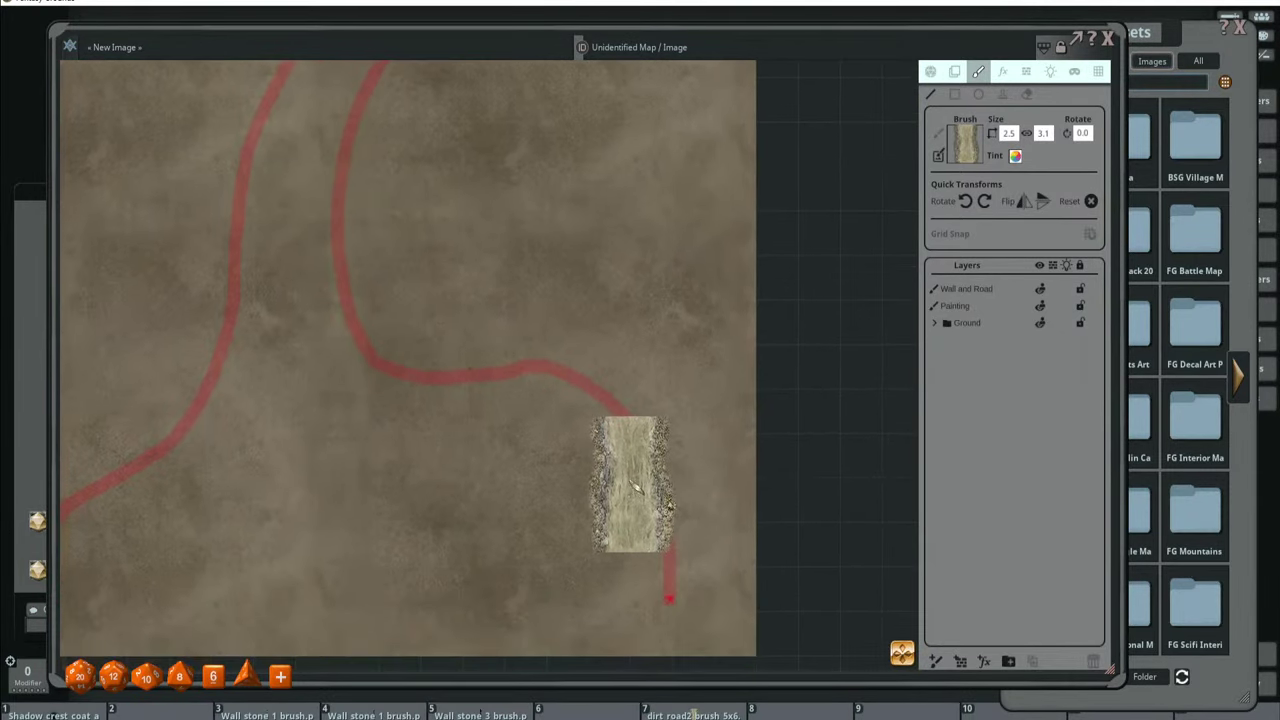
scroll(560, 472, "down", 2)
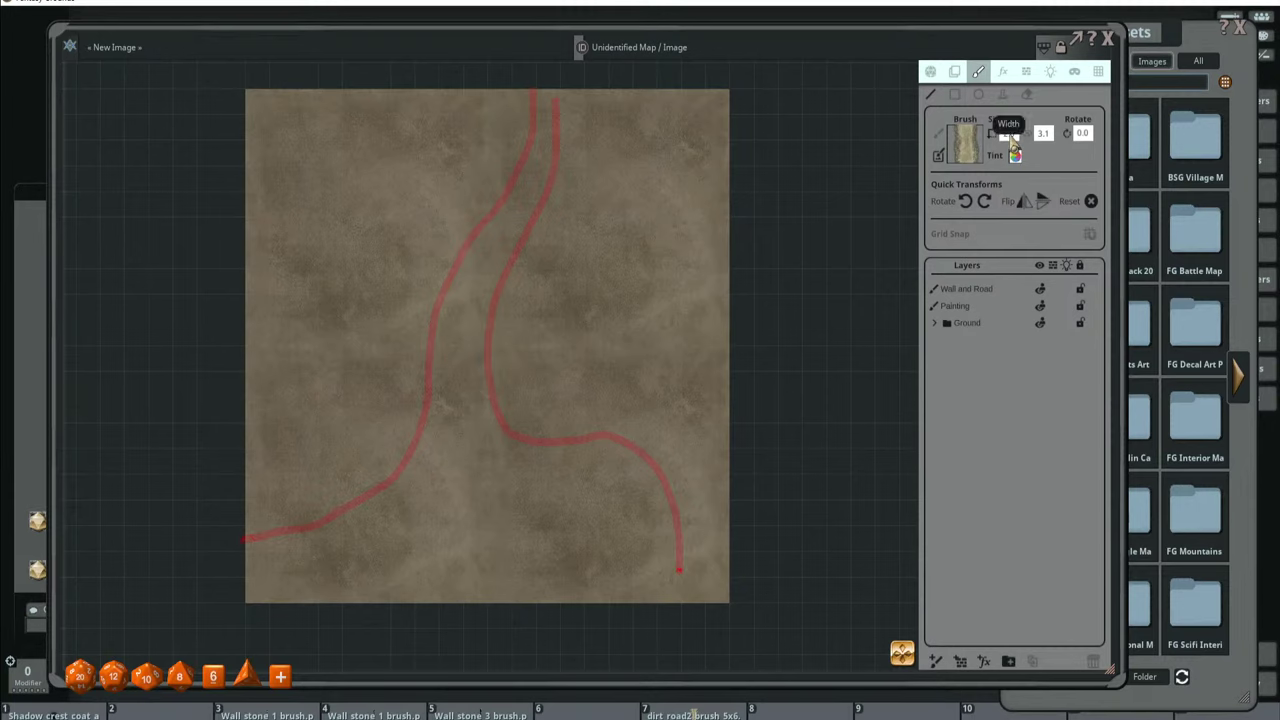
Set the road brush's height to 4 independently of its width and compare its size with the map.
left_click(1043, 133)
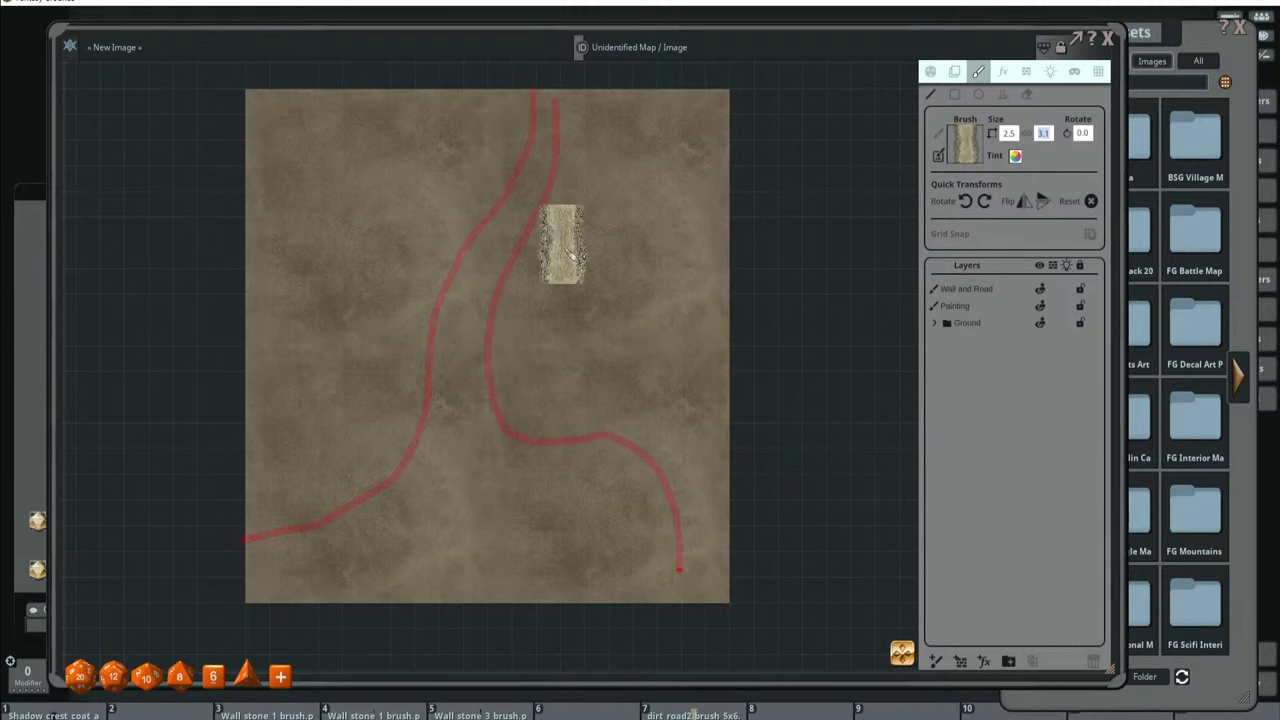
type("4")
key("Return")
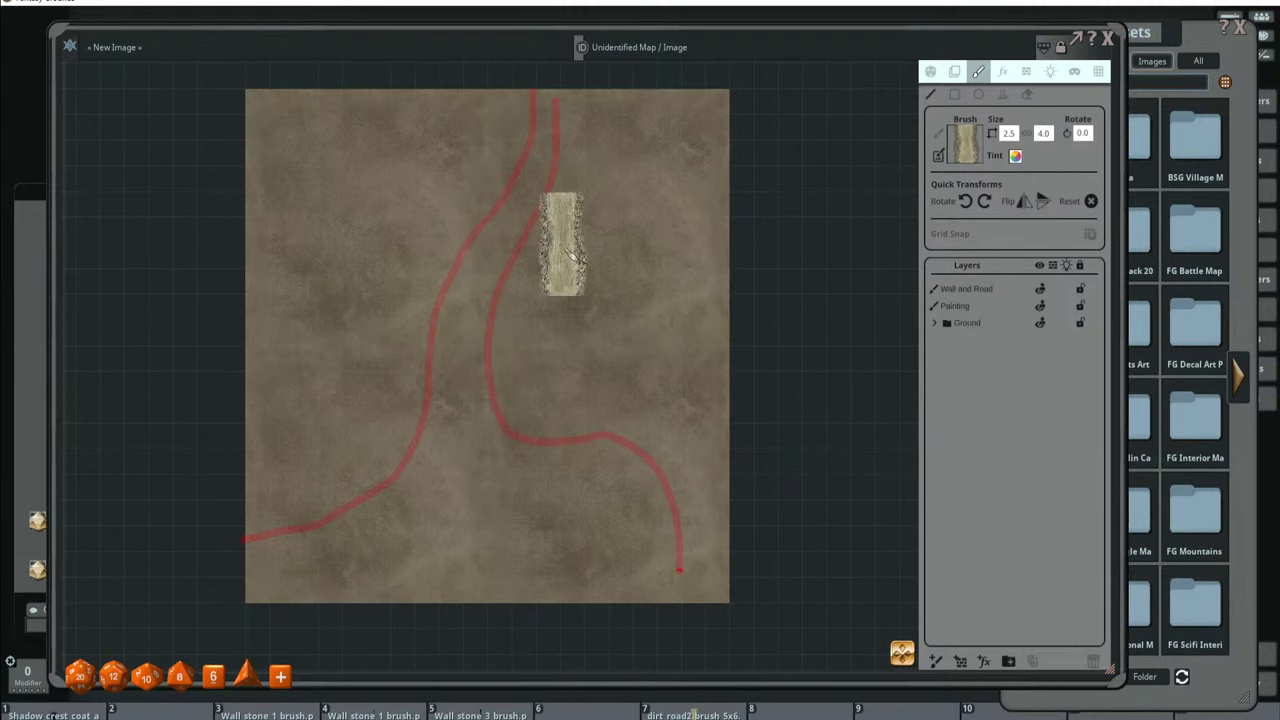
scroll(565, 245, "up", 3)
scroll(478, 300, "down", 4)
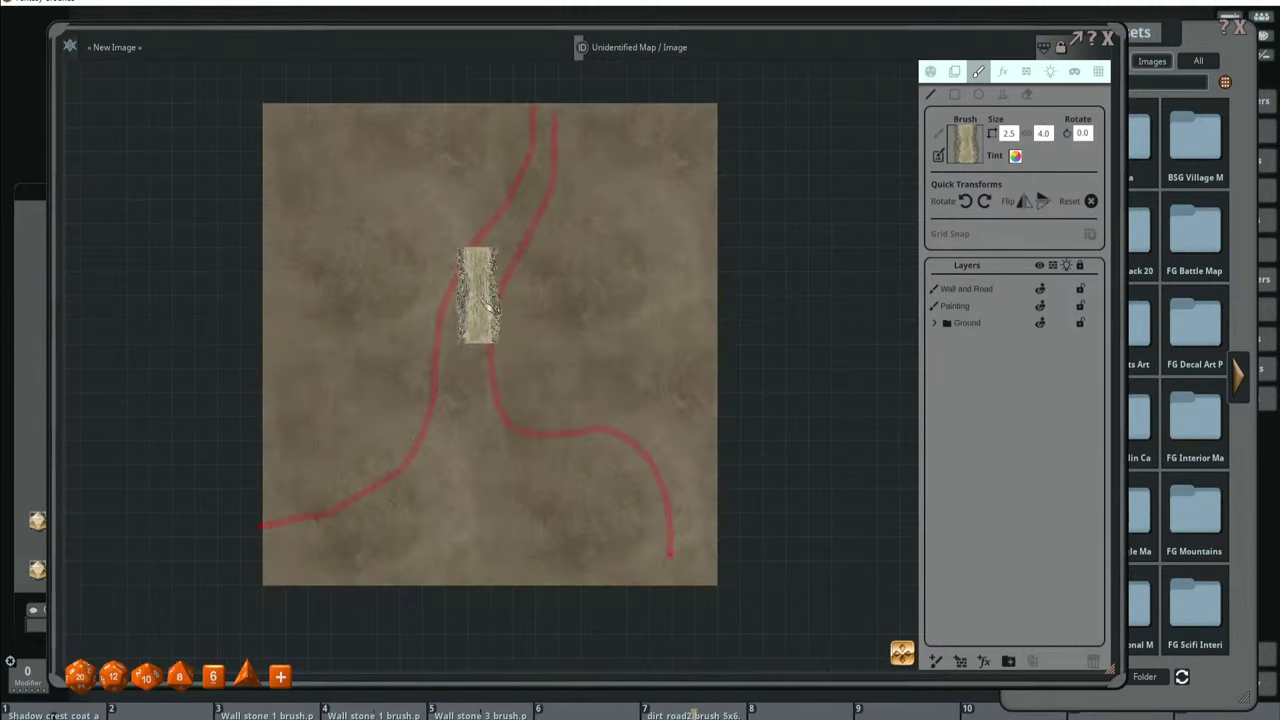
scroll(533, 250, "up", 3)
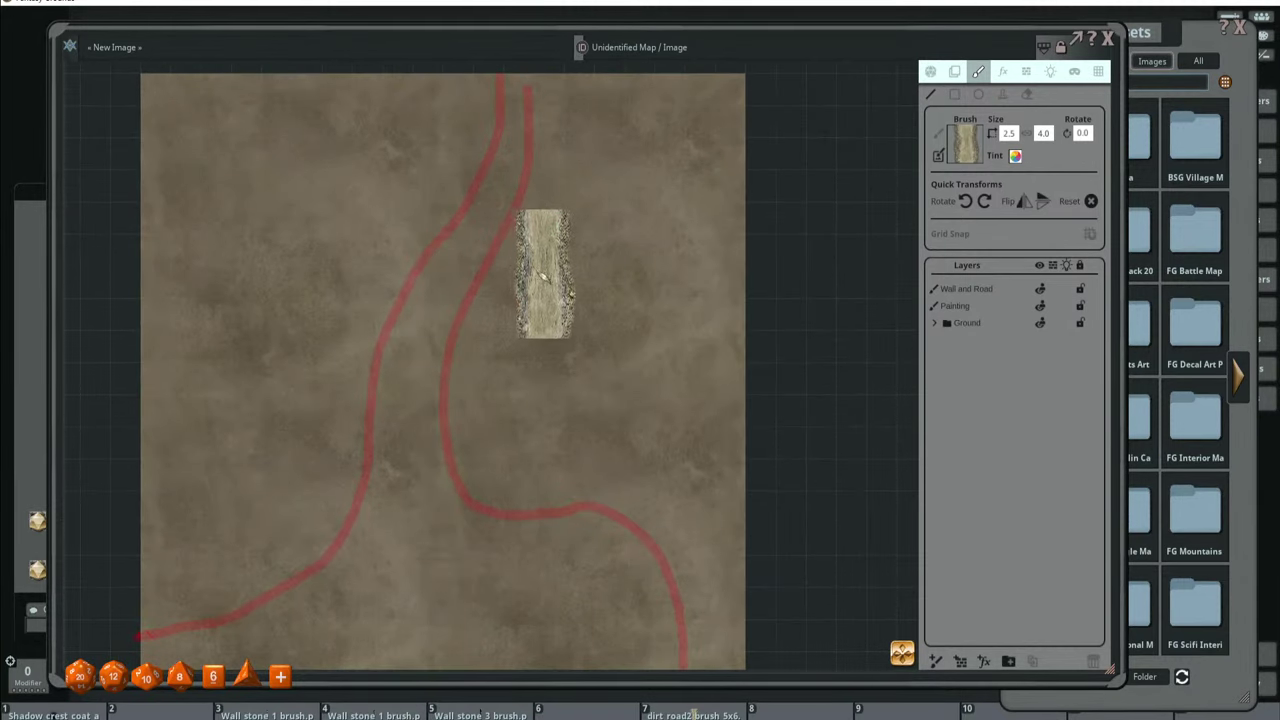
scroll(528, 272, "down", 3)
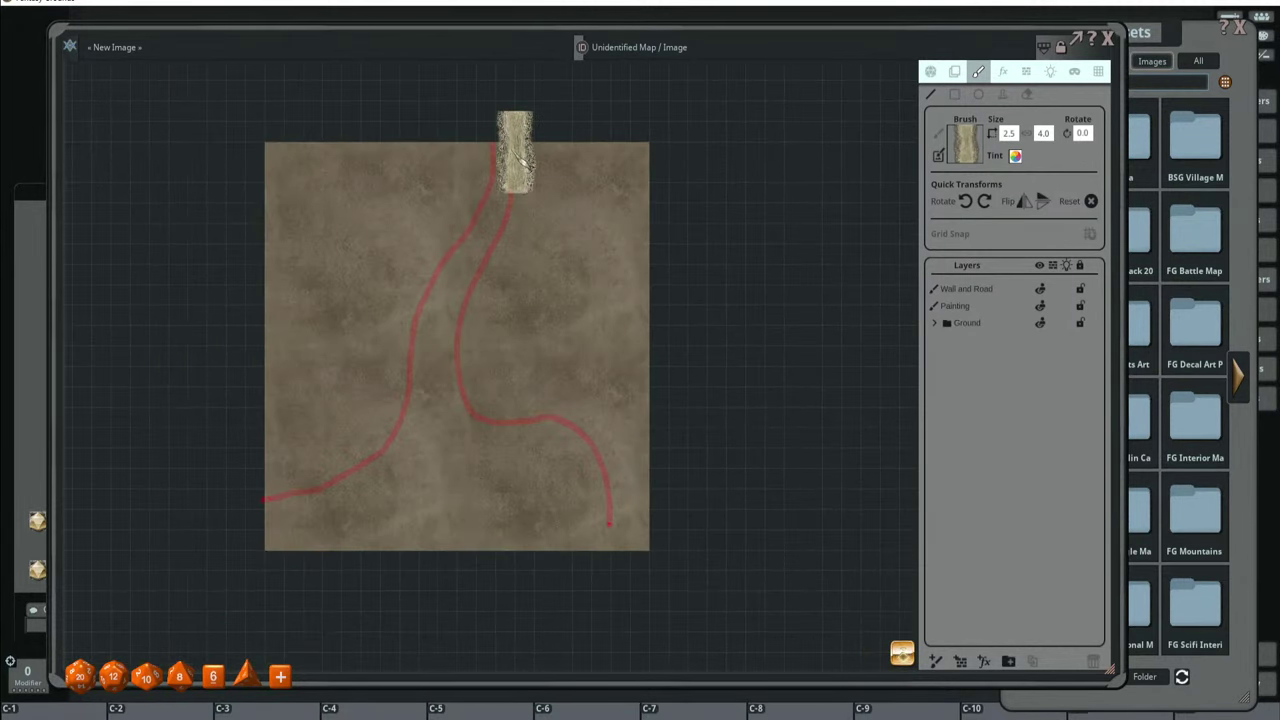
mouse_move(515, 141)
left_mouse_down()
mouse_move(490, 200)
mouse_move(512, 215)
mouse_move(514, 165)
mouse_move(515, 198)
mouse_move(995, 315)
left_mouse_up()
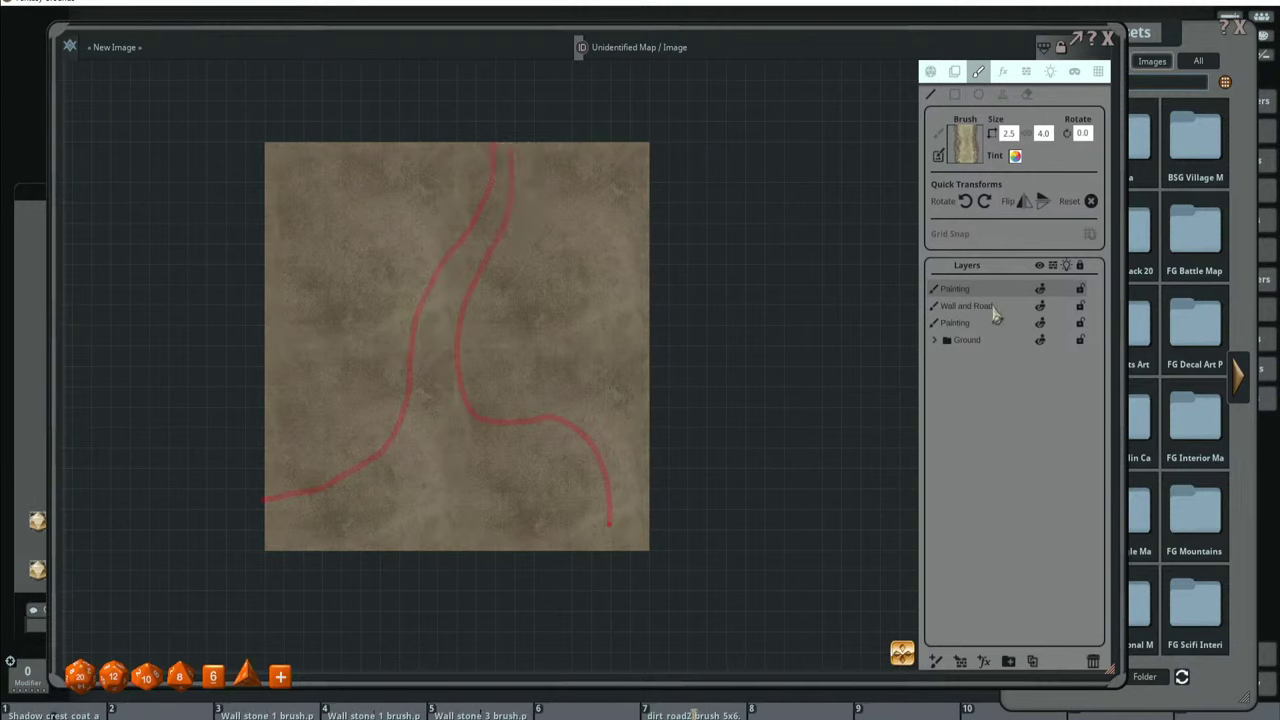
left_click(1095, 664)
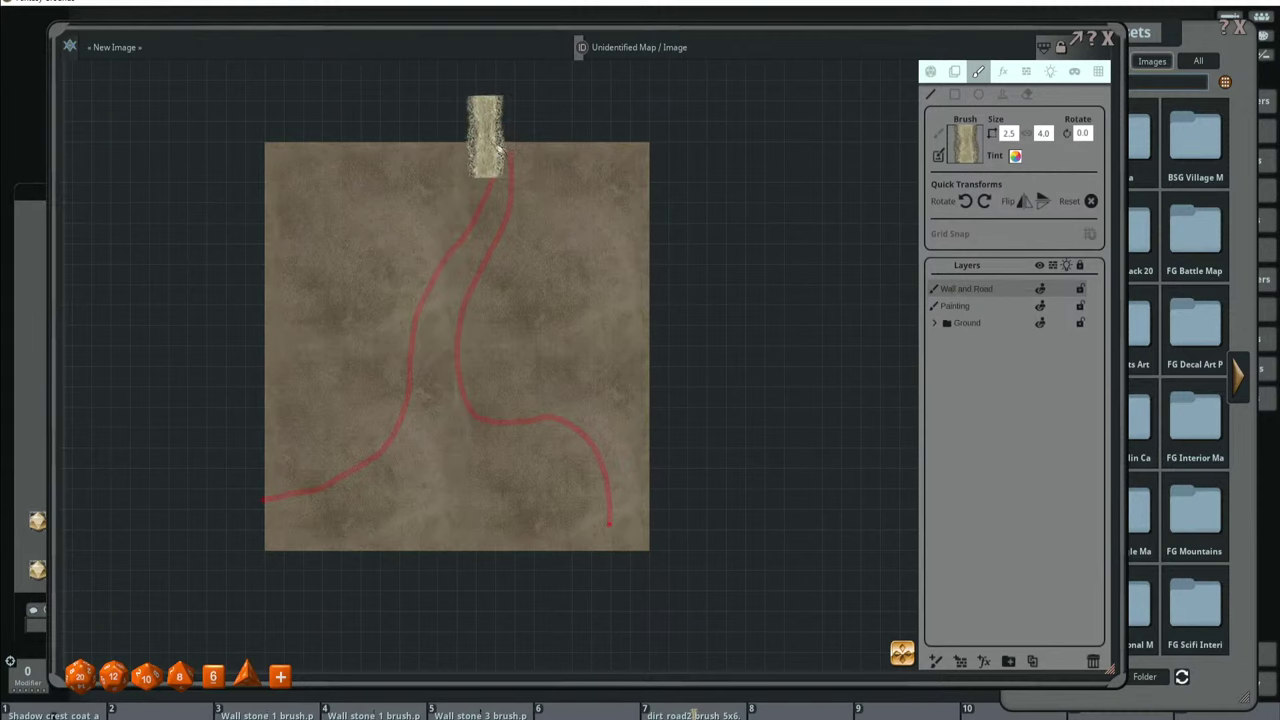
key("ctrl")
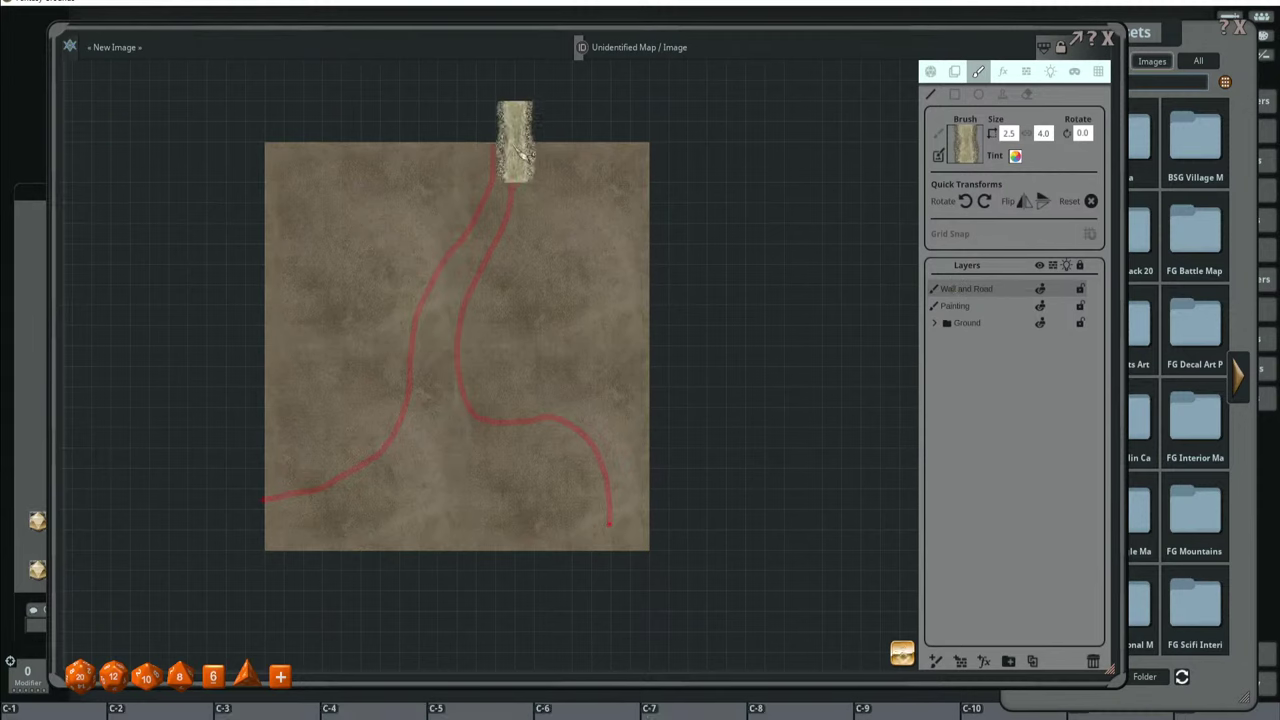
left_click_drag(521, 228, 528, 243)
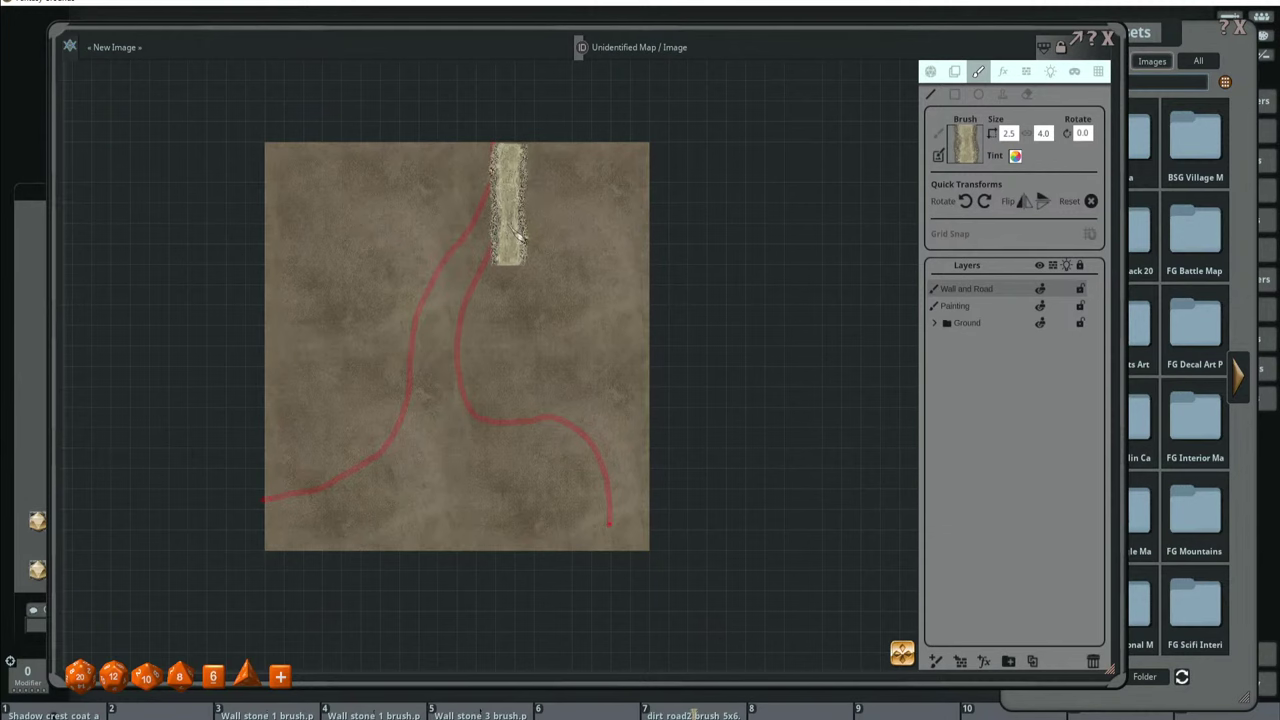
left_click(592, 208, "shift")
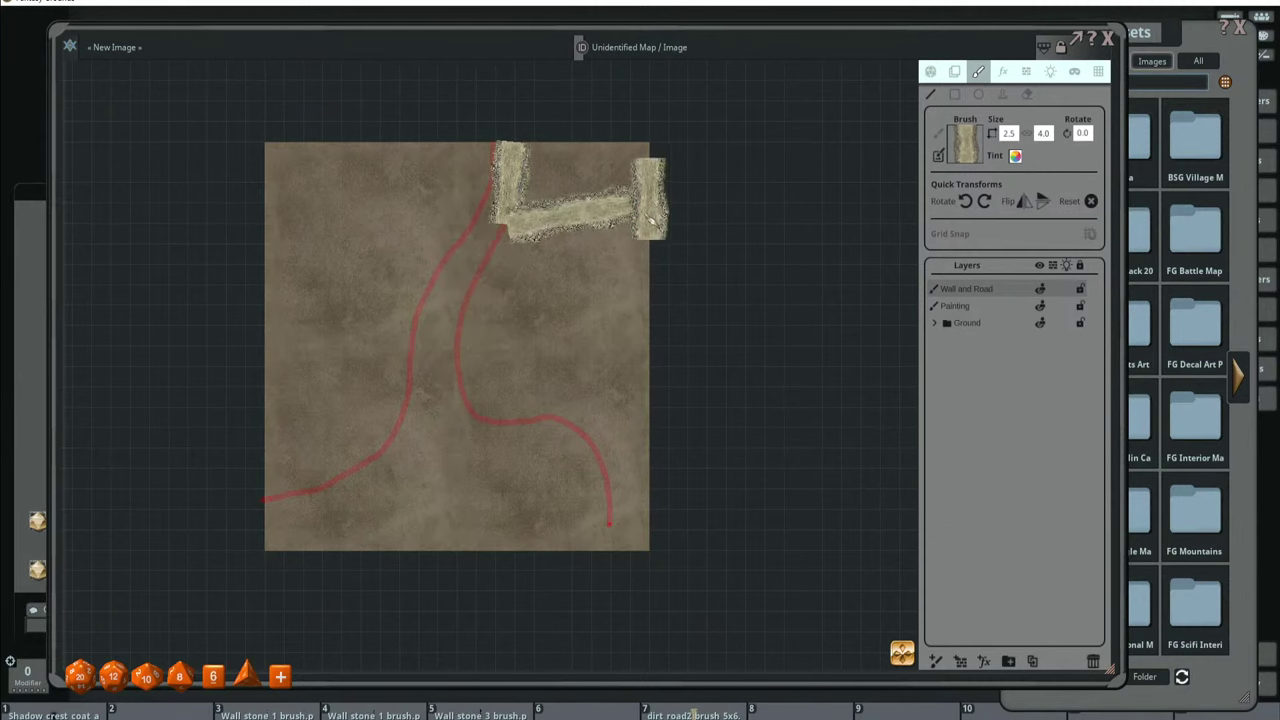
scroll(592, 208, "up", 3)
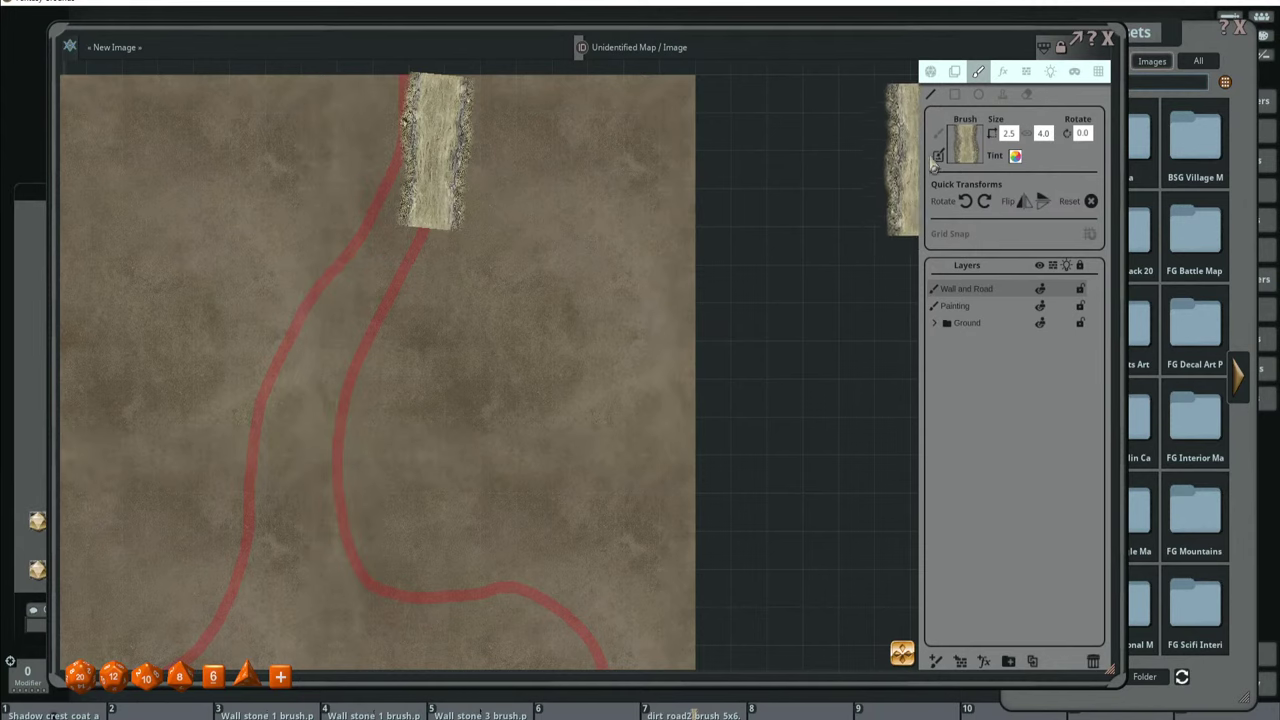
left_click(1027, 95)
mouse_move(465, 160)
left_mouse_down()
mouse_move(397, 174)
mouse_move(420, 90)
left_mouse_up()
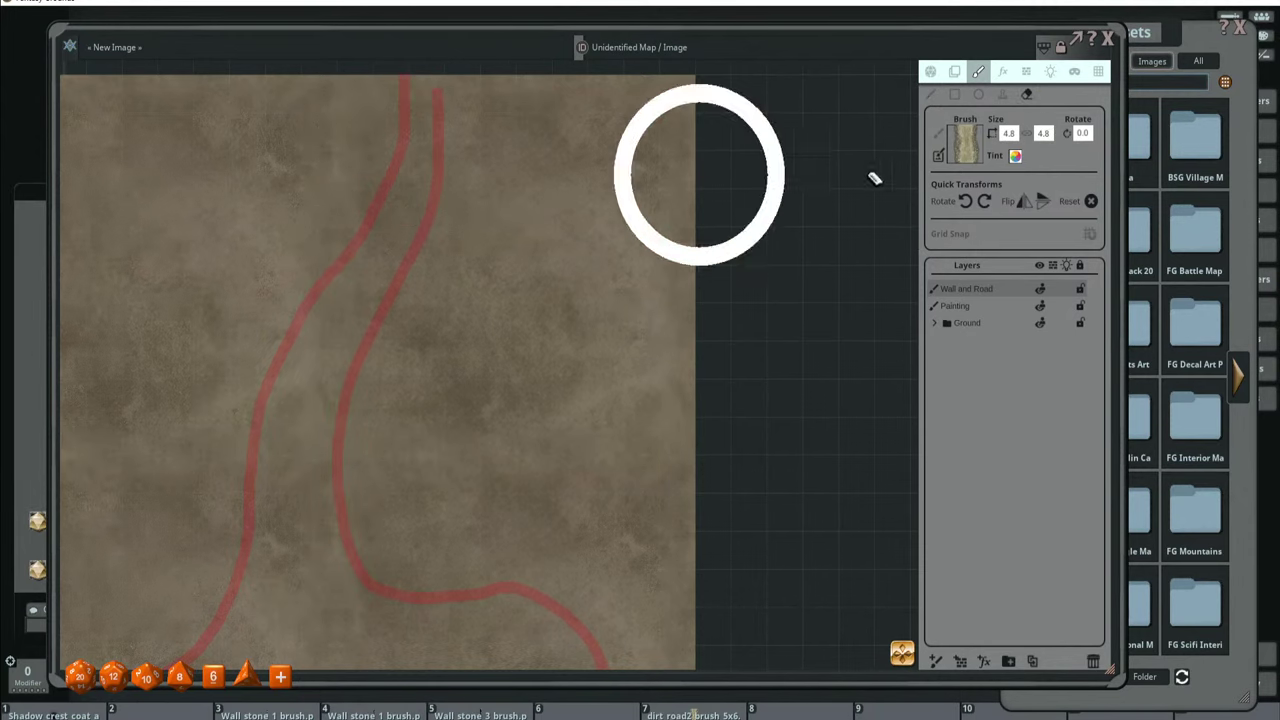
Paint the dirt road on the Wall and Road layer along the eastern guide line, from the map's top edge past its bottom edge.
left_click(931, 95)
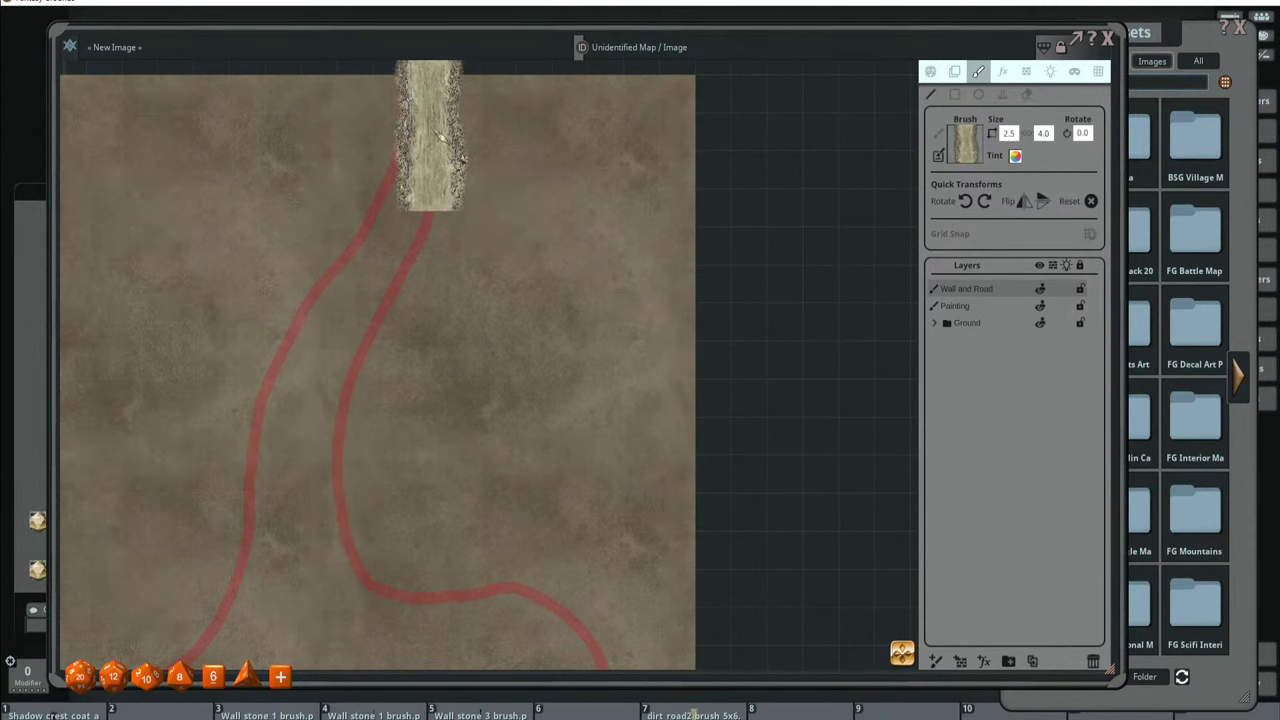
key("ctrl")
left_click_drag(490, 160, 490, 302)
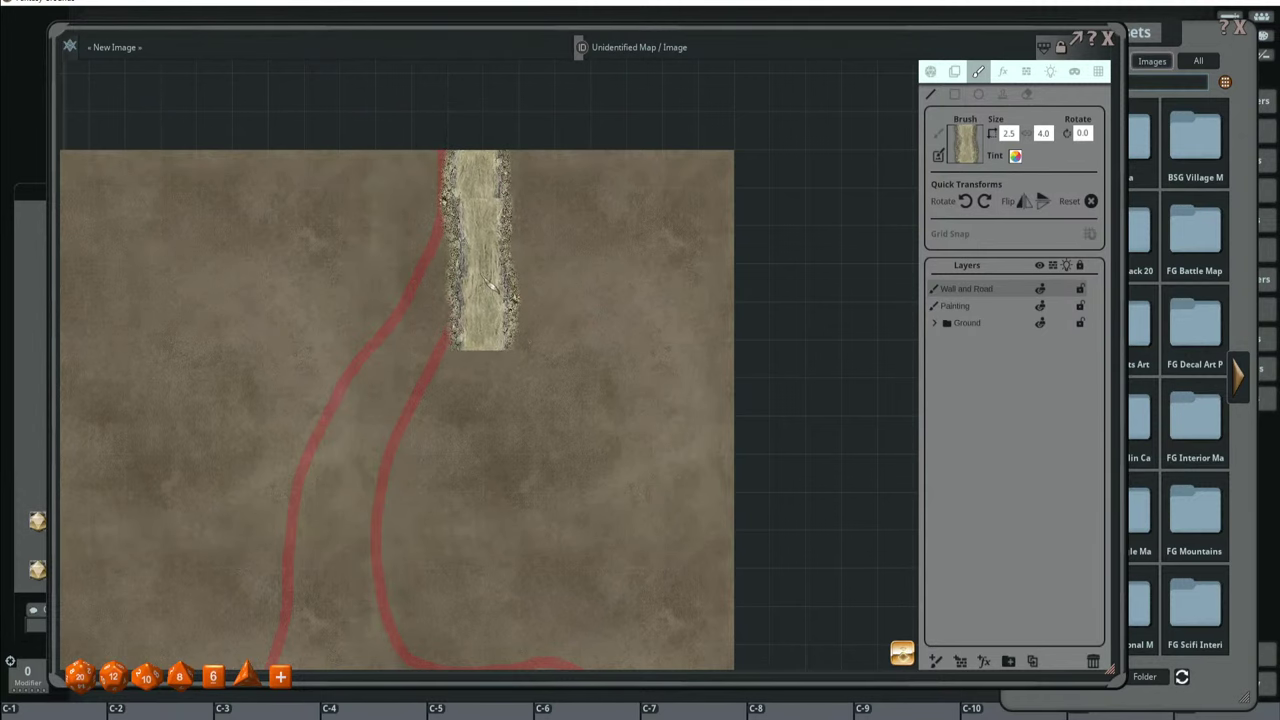
scroll(520, 330, "down", 3)
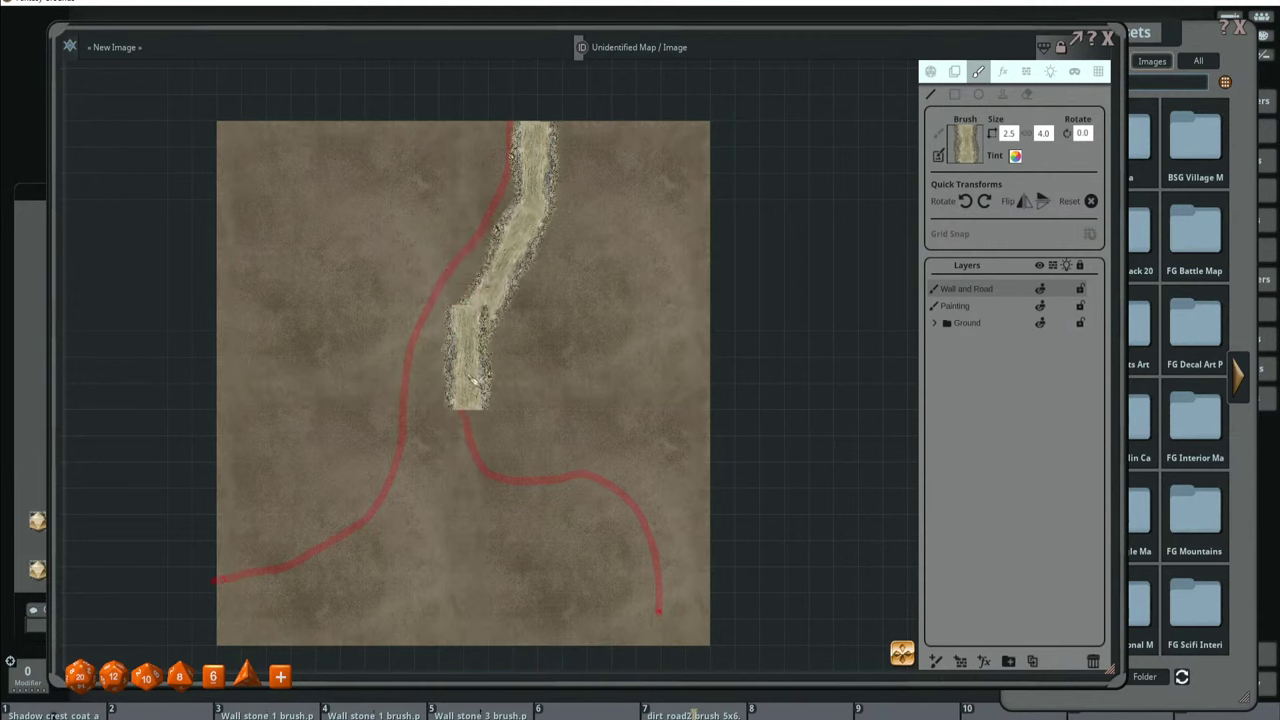
mouse_move(497, 488)
left_mouse_down()
mouse_move(585, 478)
mouse_move(650, 515)
mouse_move(658, 620)
mouse_move(642, 470)
mouse_move(637, 513)
left_mouse_up()
key("ctrl")
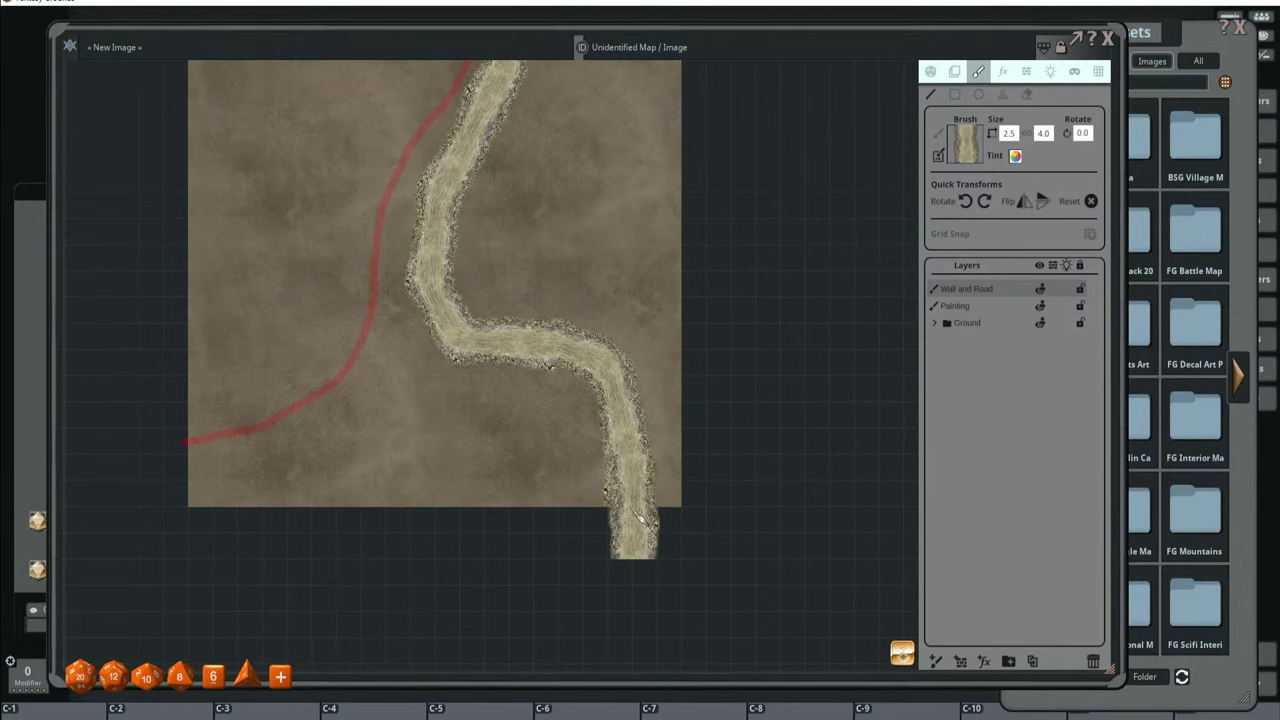
left_click_drag(640, 515, 700, 400)
Inspect the painted road's end at the map's bottom edge and its full course across the ground.
scroll(736, 488, "up", 3)
scroll(736, 488, "up", 3)
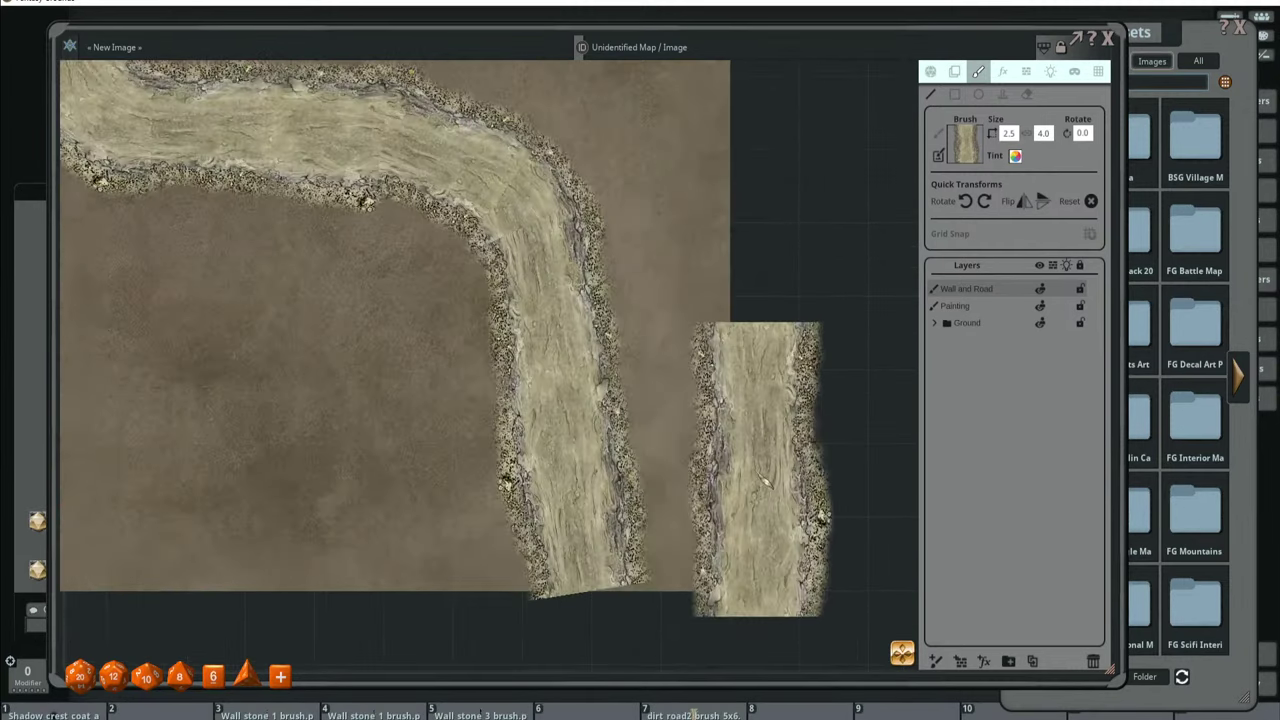
mouse_move(820, 486)
left_mouse_down()
mouse_move(766, 500)
mouse_move(820, 486)
left_mouse_up()
scroll(820, 486, "down", 3)
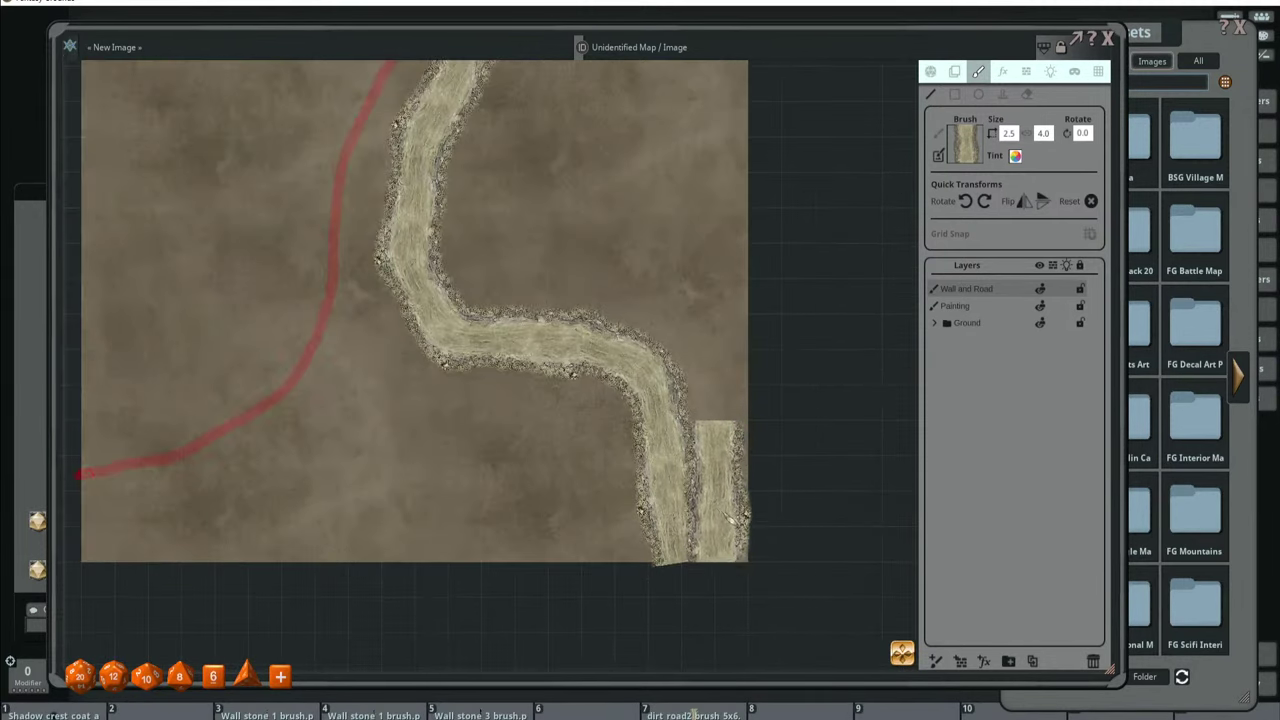
scroll(668, 340, "down", 3)
scroll(670, 350, "up", 2)
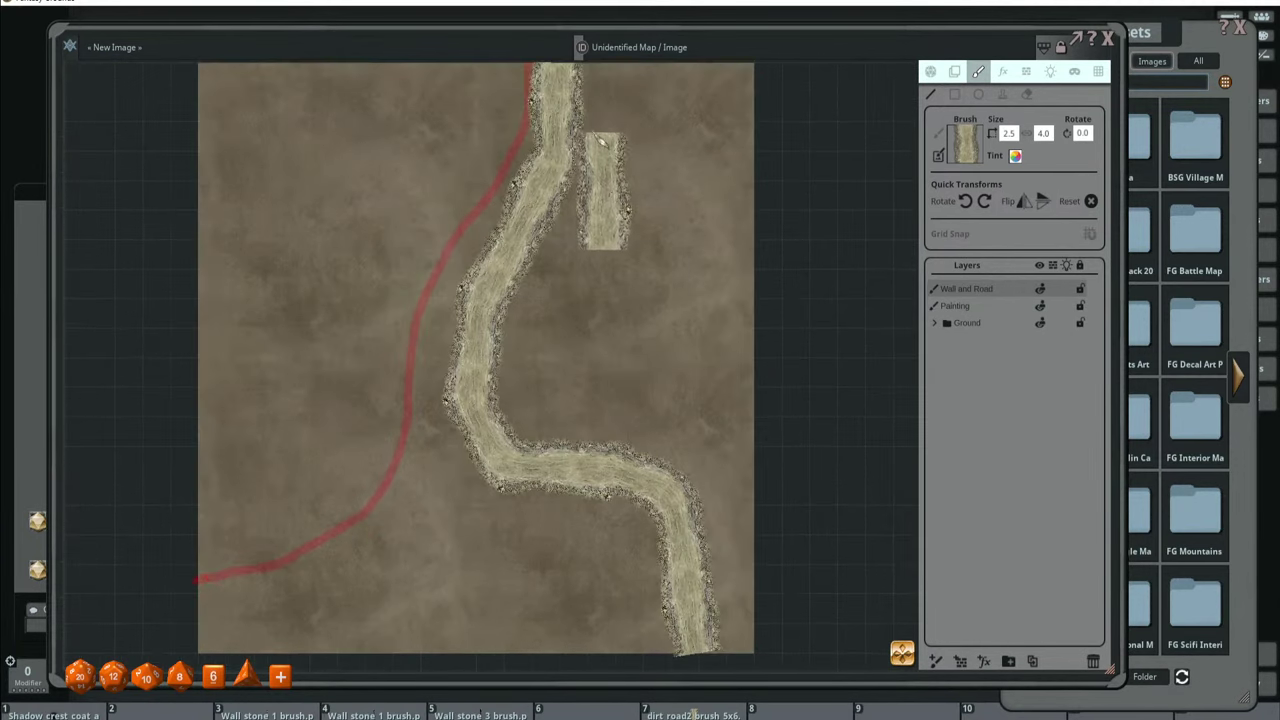
scroll(640, 322, "down", 1)
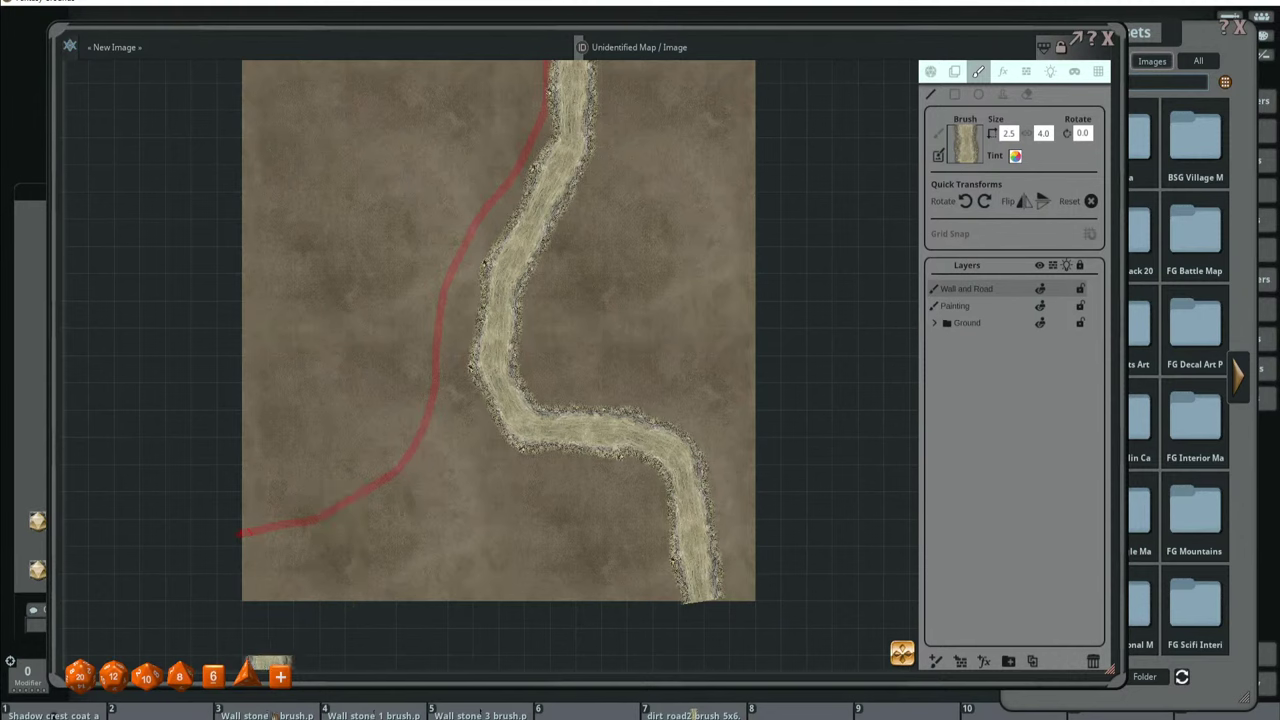
Load the Wall stone 3 brush from hotkey slot 5 and enlarge it to 1.3 by 6.3.
left_click(270, 712)
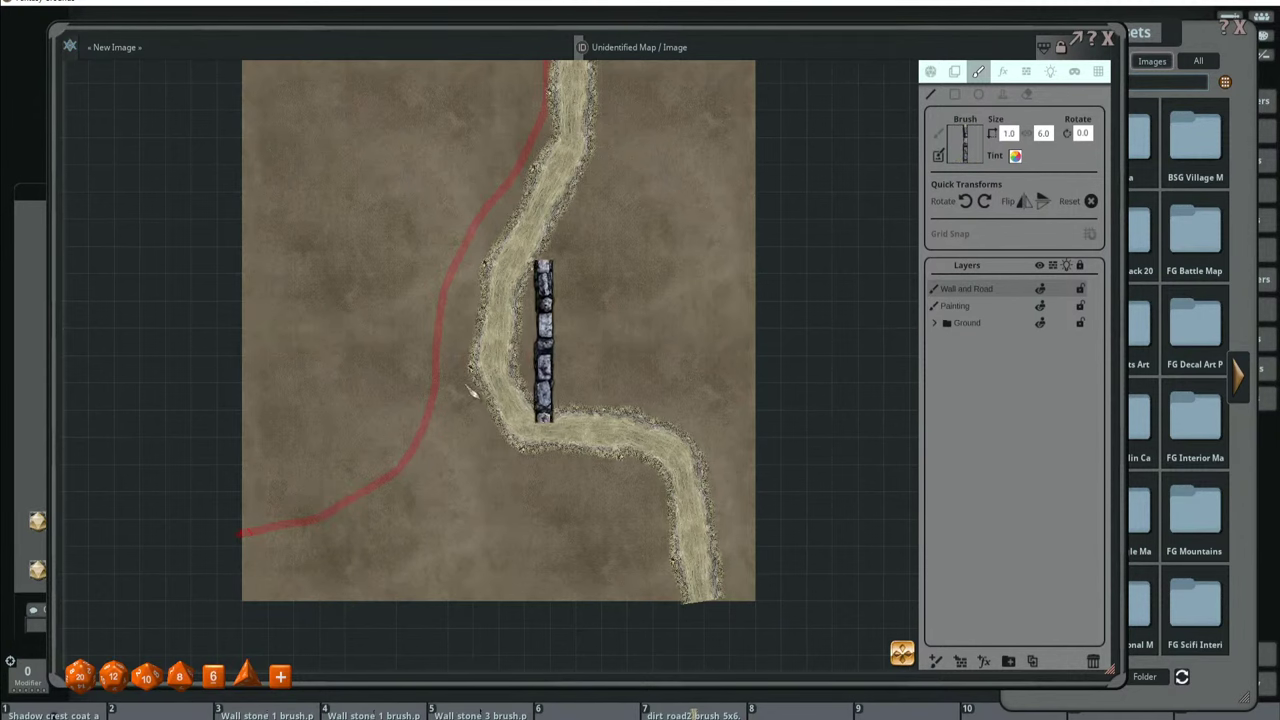
left_click(485, 712)
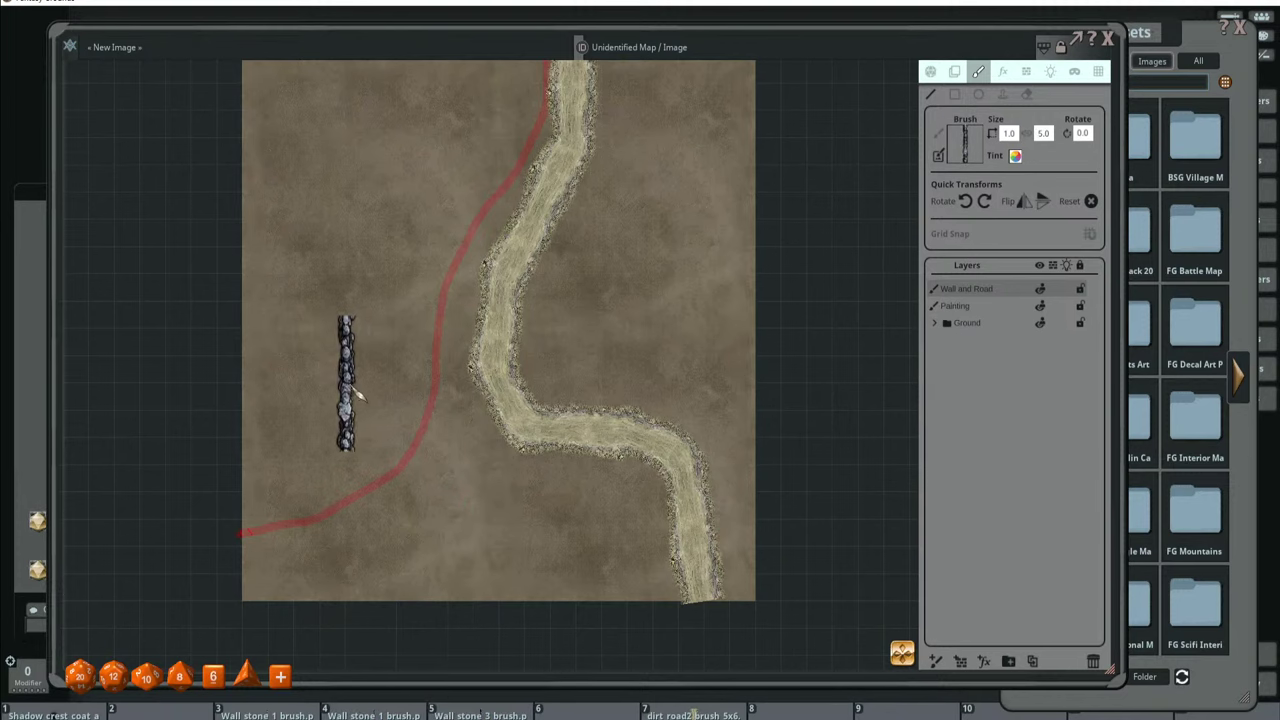
scroll(345, 380, "up", 4, "ctrl")
scroll(360, 392, "down", 3, "ctrl")
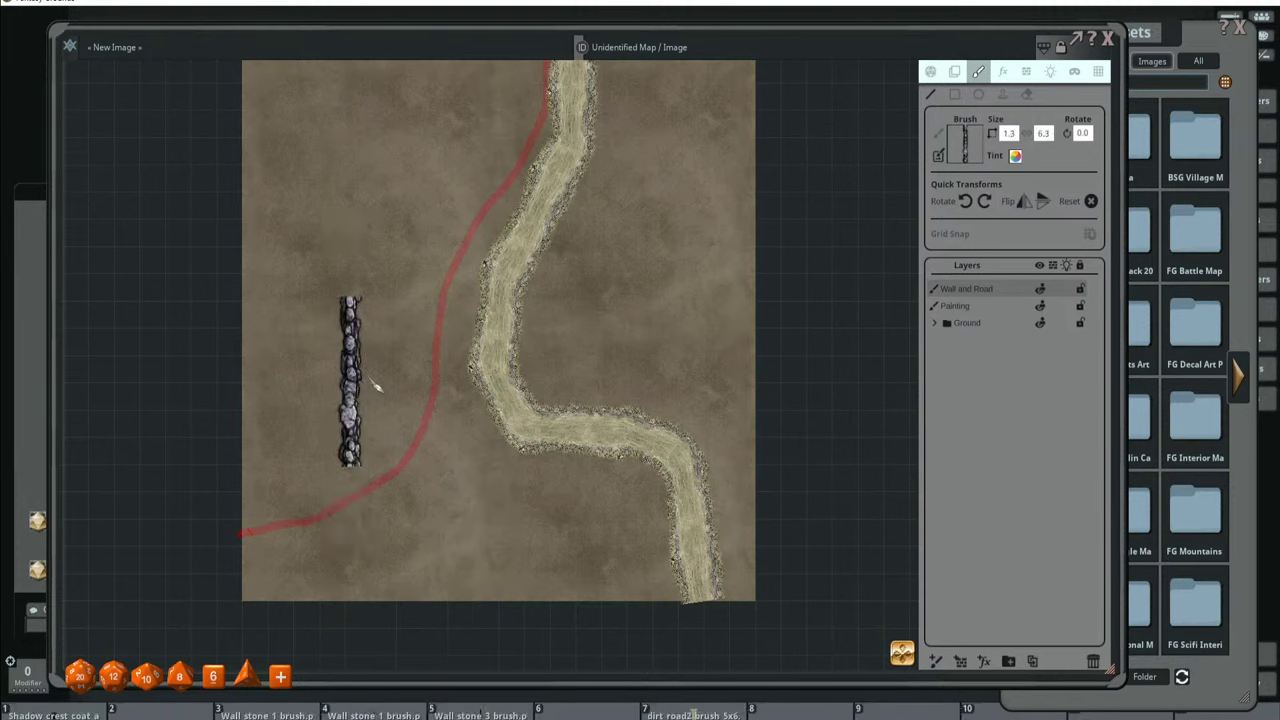
Tint the Wall stone 3 brush to FFBBAAAA, starting from a sampled ground colour, and compare it with the map.
left_click(1018, 158)
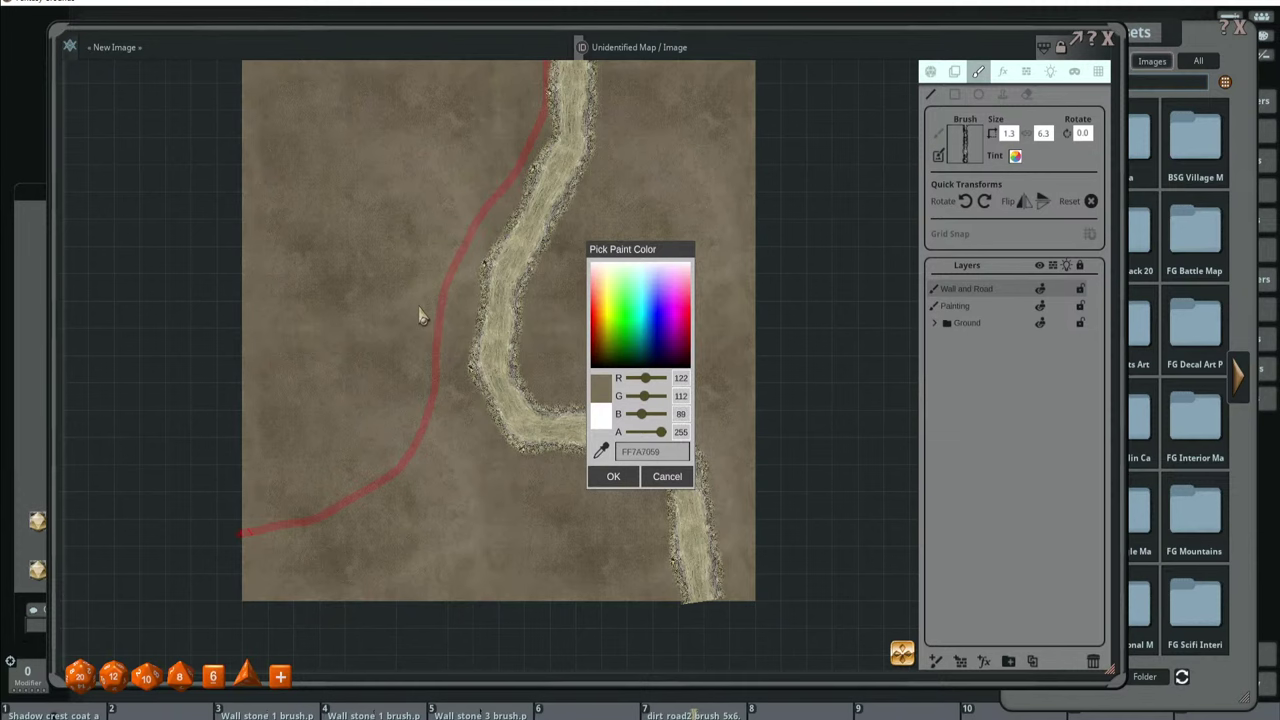
scroll(370, 320, "up", 4)
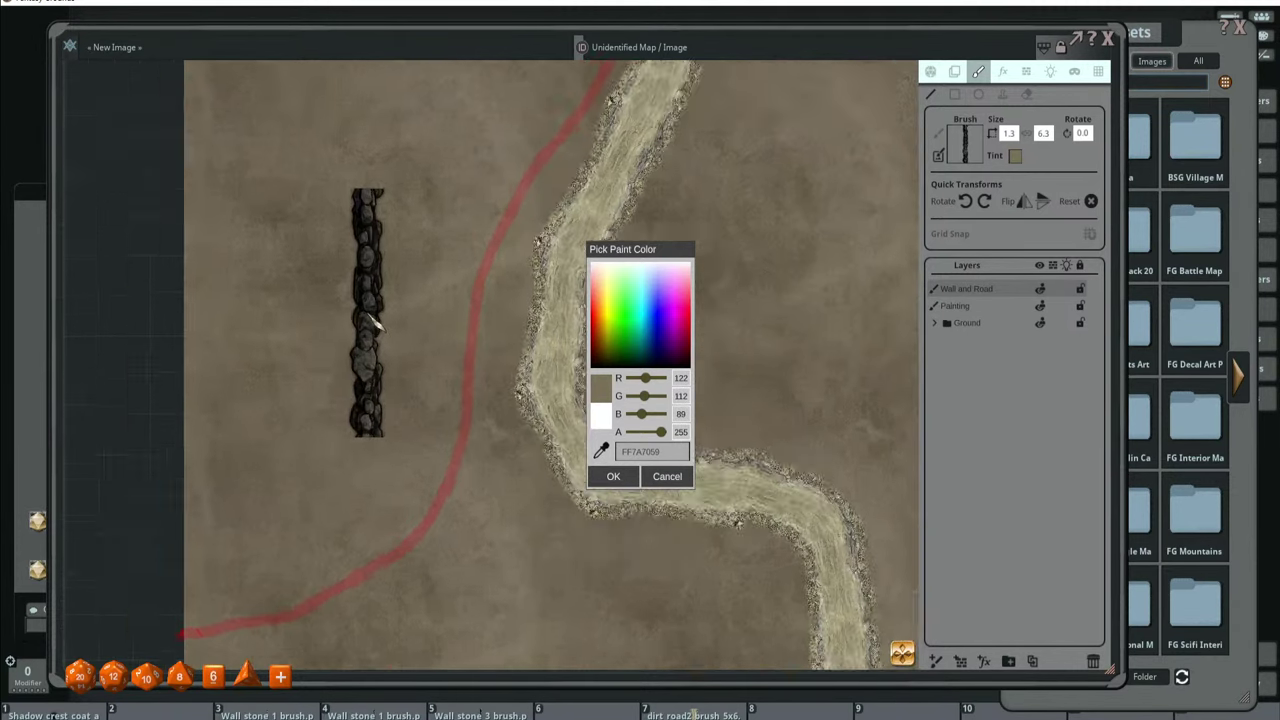
scroll(370, 320, "down", 3)
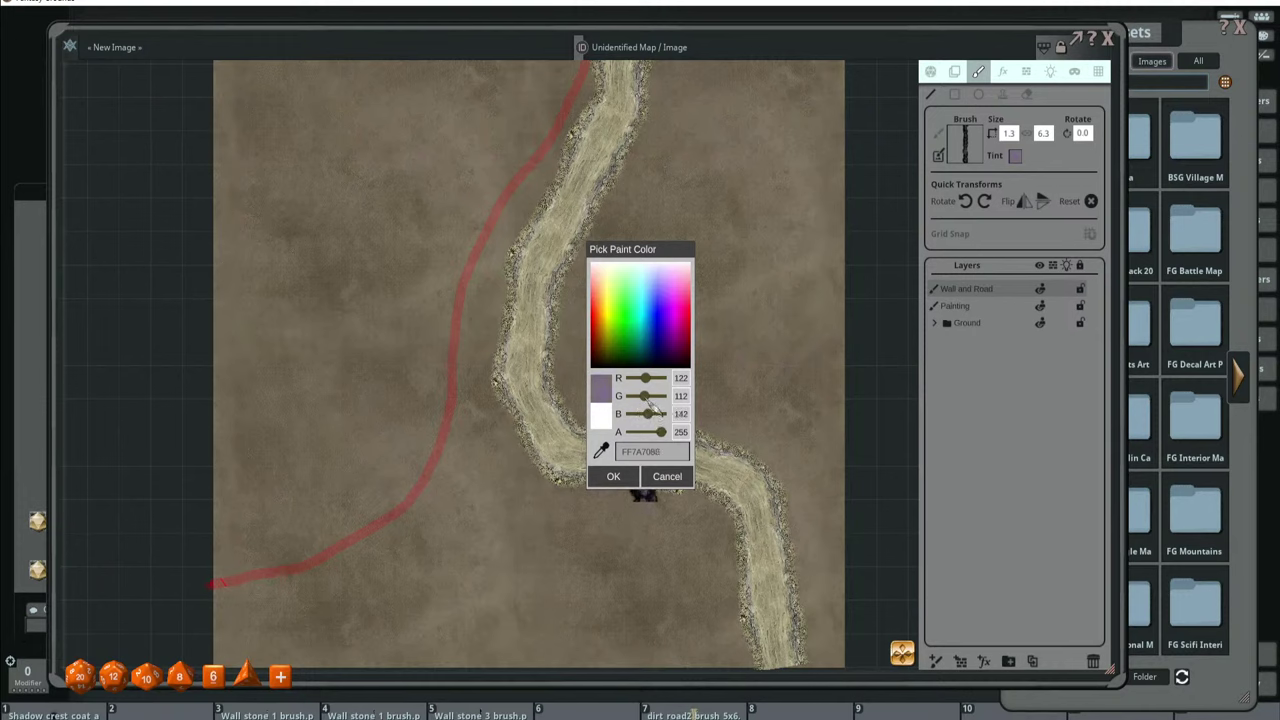
left_click_drag(654, 400, 656, 390)
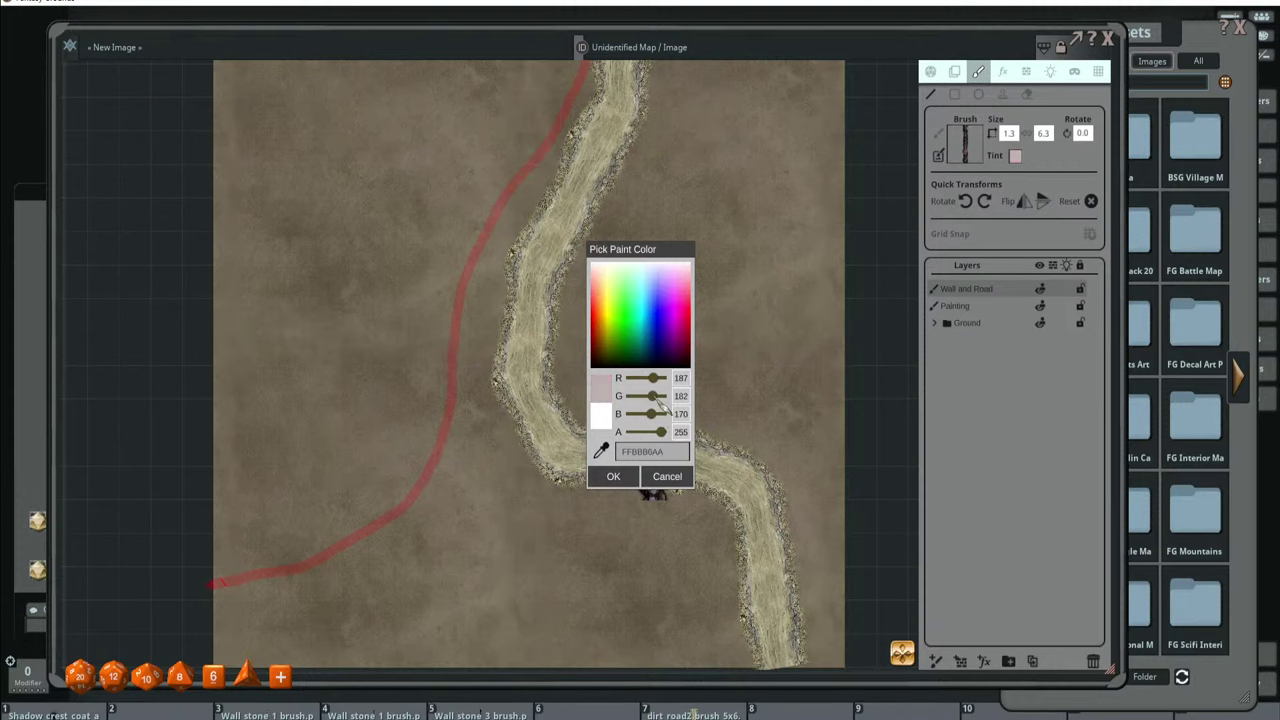
left_click_drag(655, 398, 649, 398)
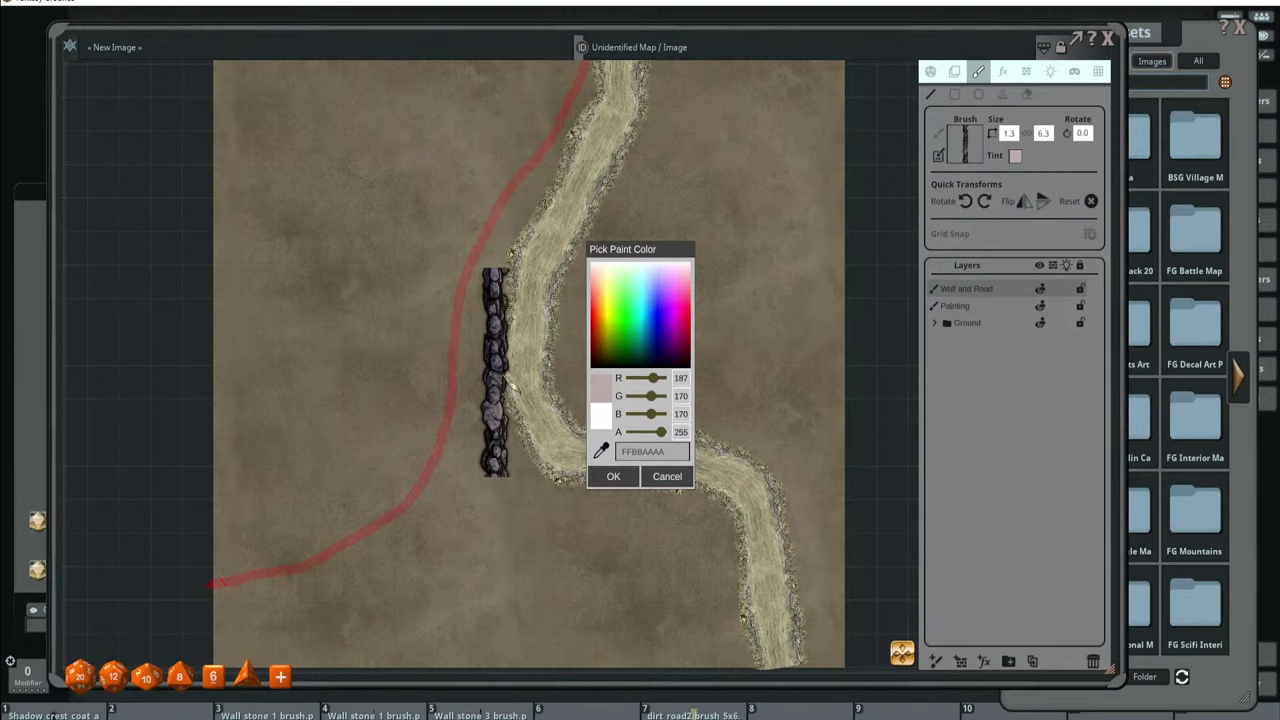
scroll(502, 380, "up", 4)
scroll(450, 360, "down", 5)
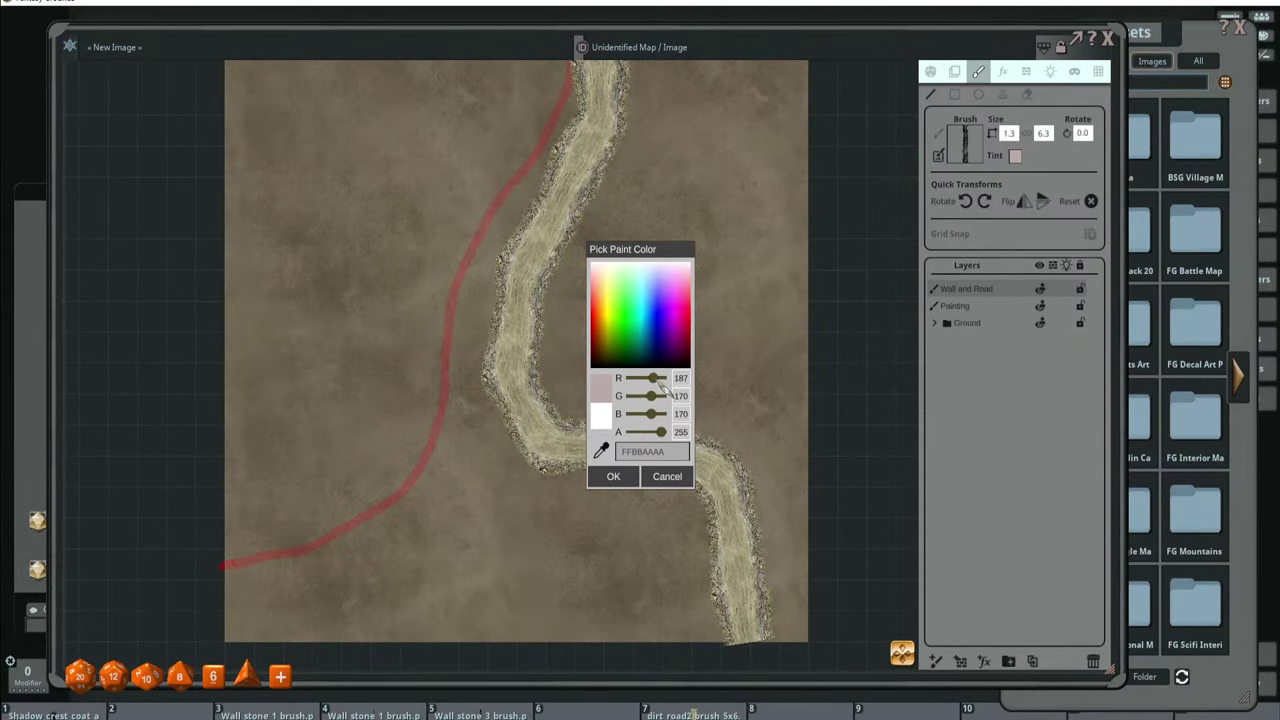
Refine the wall brush's tint to R 182, G 176, B 170, copy the colour code FFB6B0AA and apply the tint.
left_click_drag(663, 384, 659, 384)
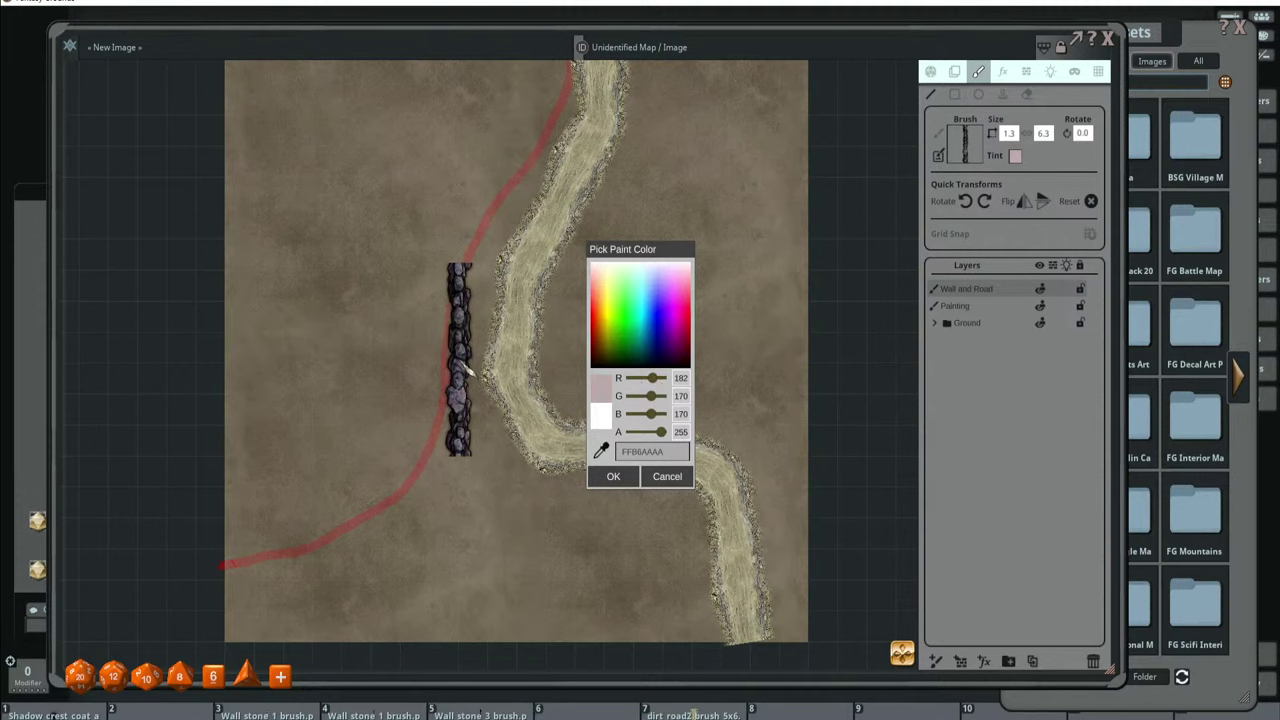
scroll(463, 368, "up", 1)
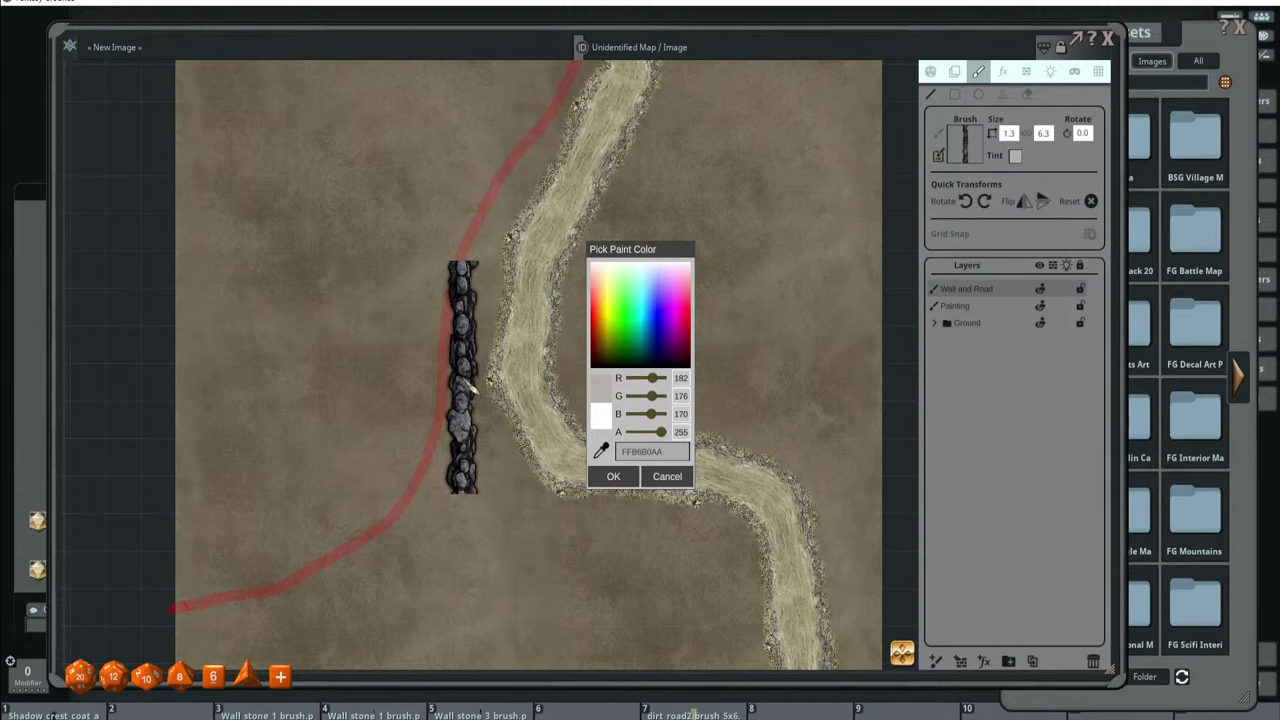
scroll(471, 389, "down", 2)
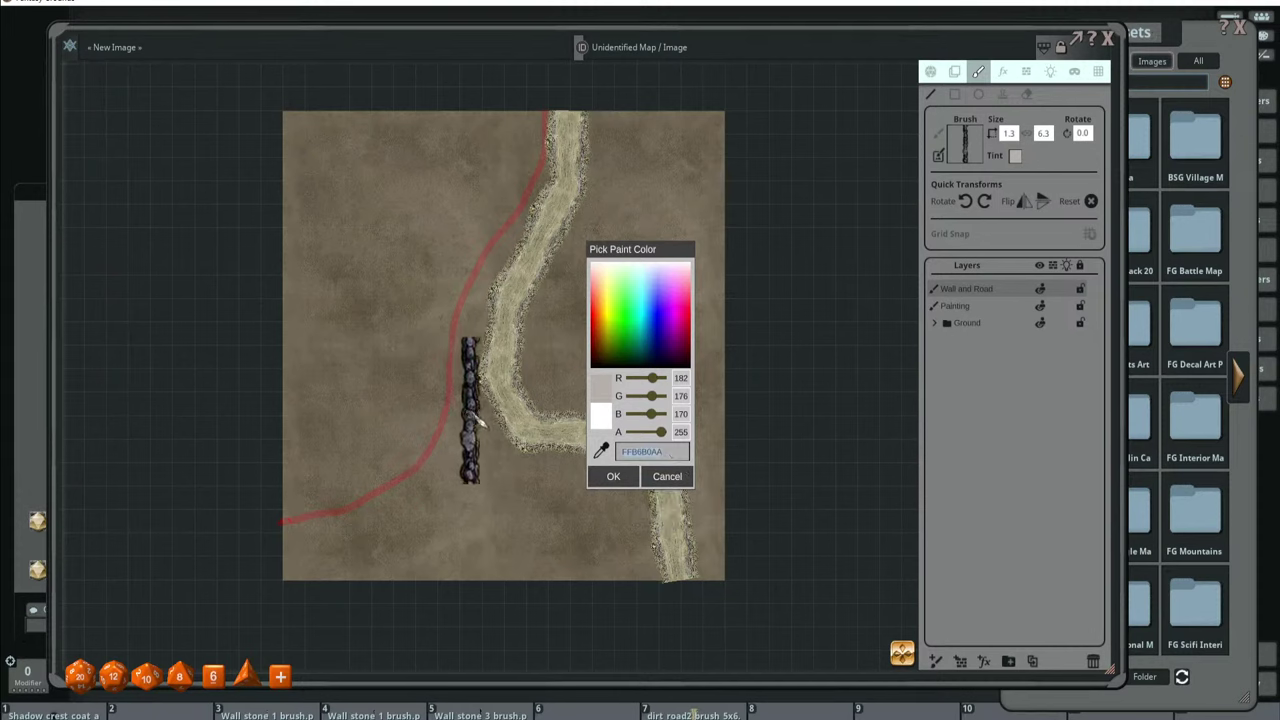
double_click(659, 453)
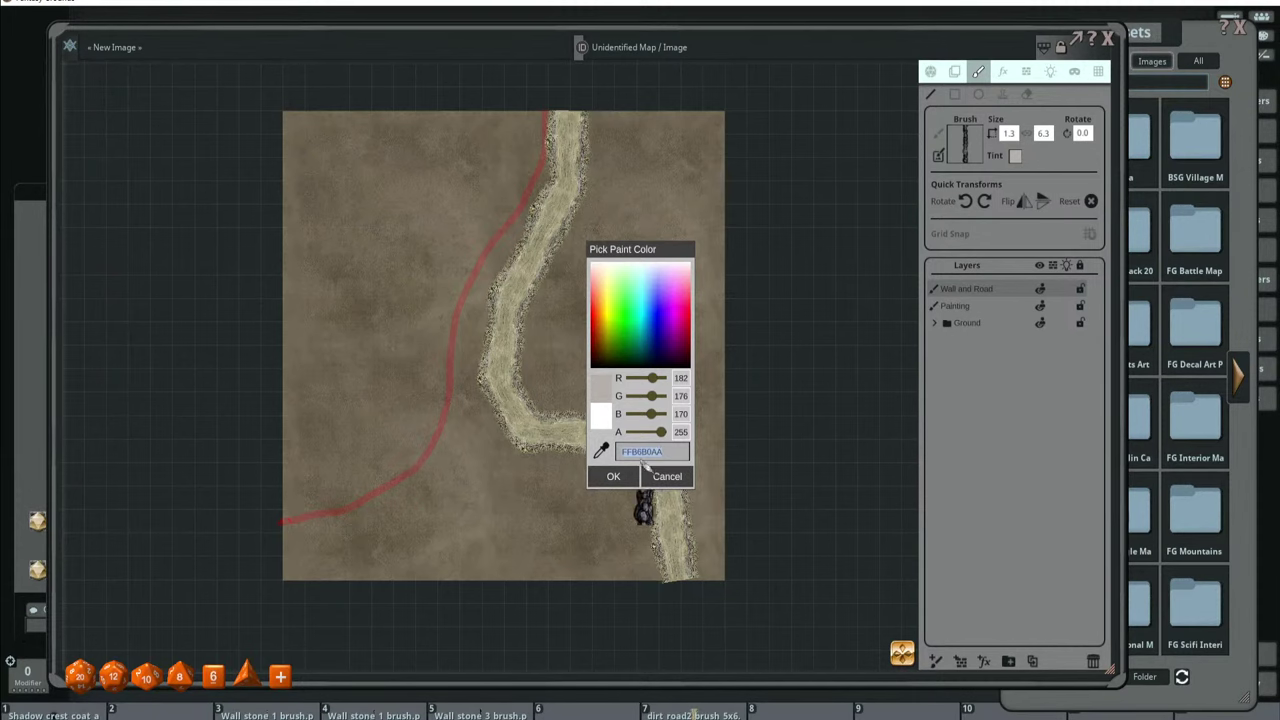
left_click(613, 476)
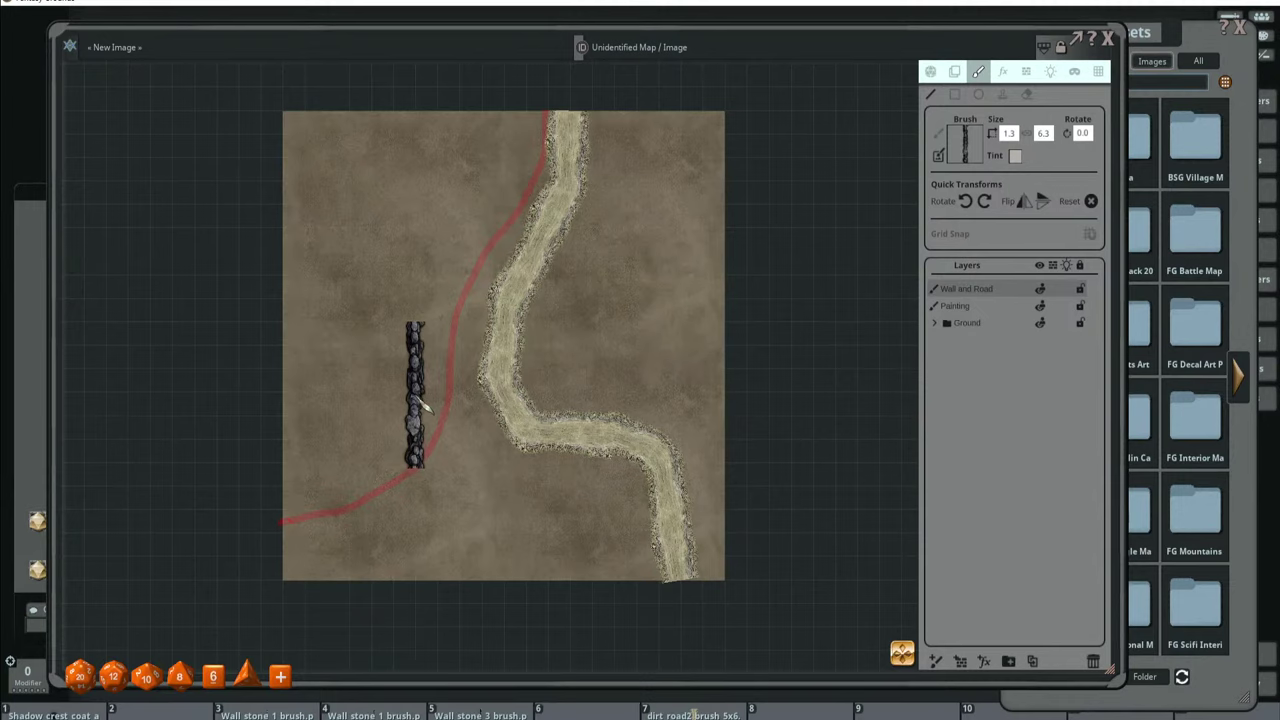
Paint the tinted stone wall along the western guide line from the map's top edge to its west edge and inspect it closely.
scroll(505, 125, "up", 1)
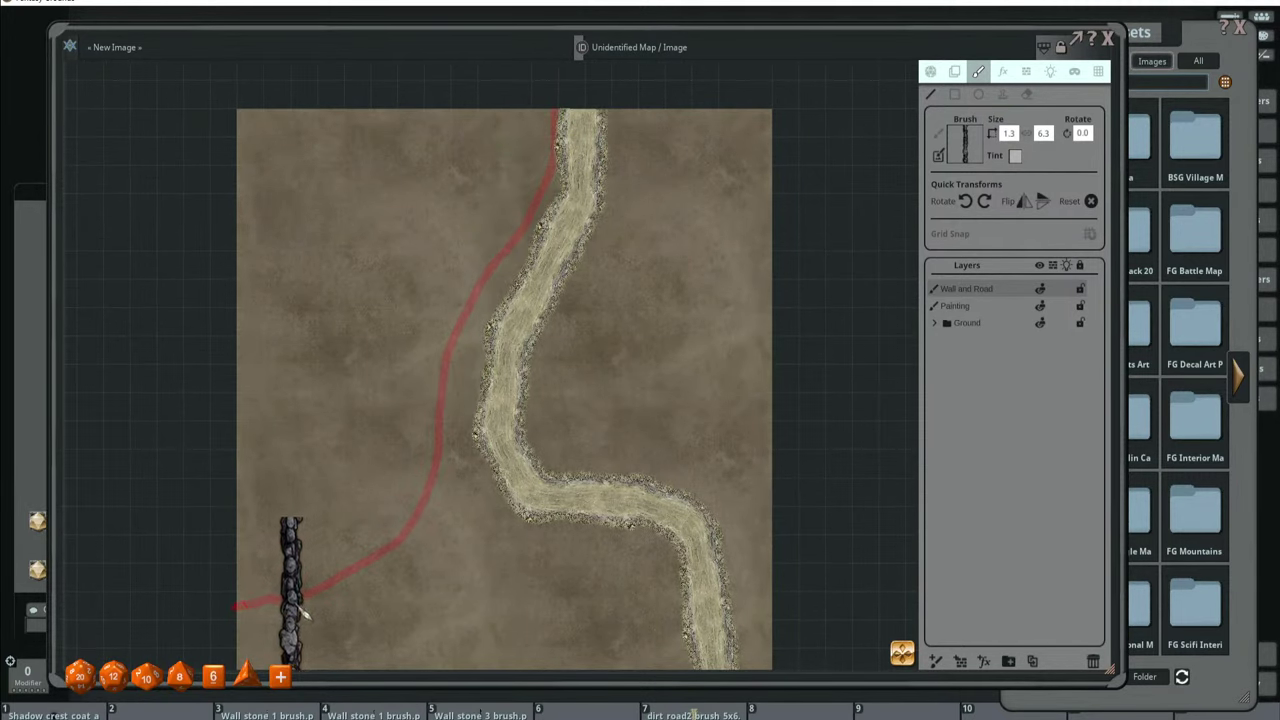
scroll(600, 230, "up", 1)
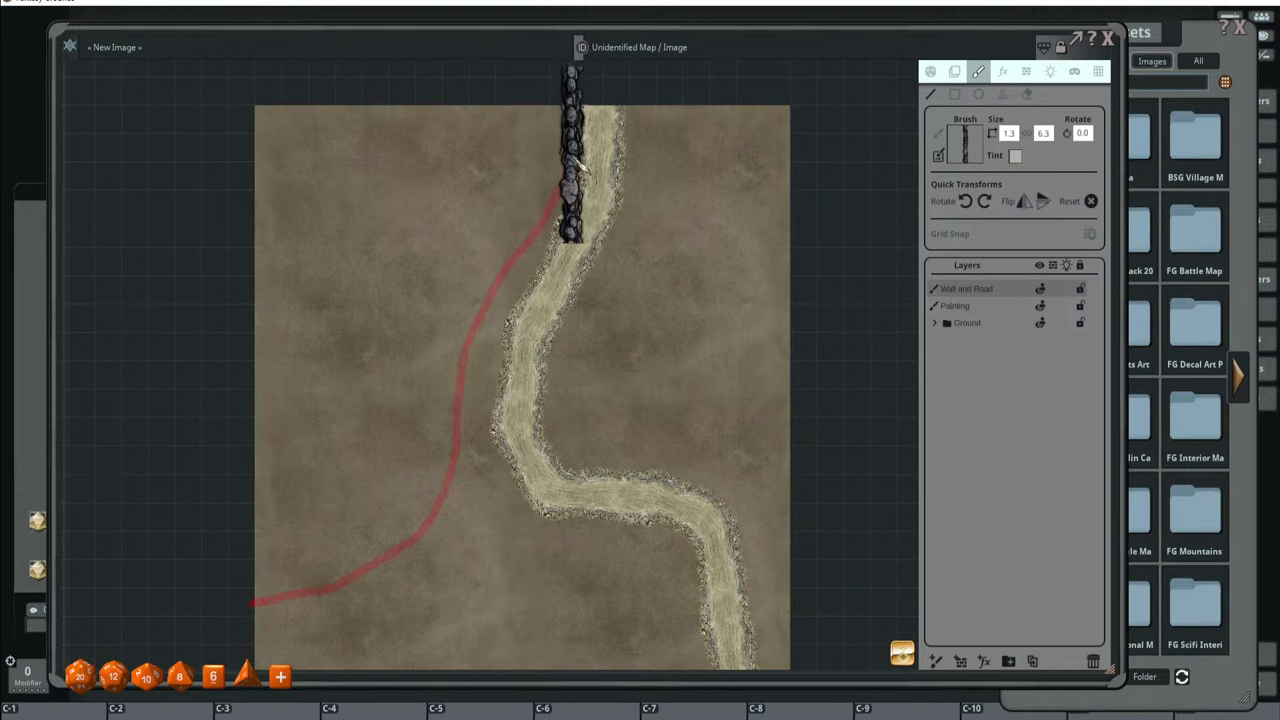
mouse_move(579, 181)
left_mouse_down()
mouse_move(535, 257)
mouse_move(486, 305)
mouse_move(458, 378)
mouse_move(471, 445)
mouse_move(452, 500)
mouse_move(410, 500)
mouse_move(370, 550)
mouse_move(276, 565)
mouse_move(274, 580)
mouse_move(266, 568)
left_mouse_up()
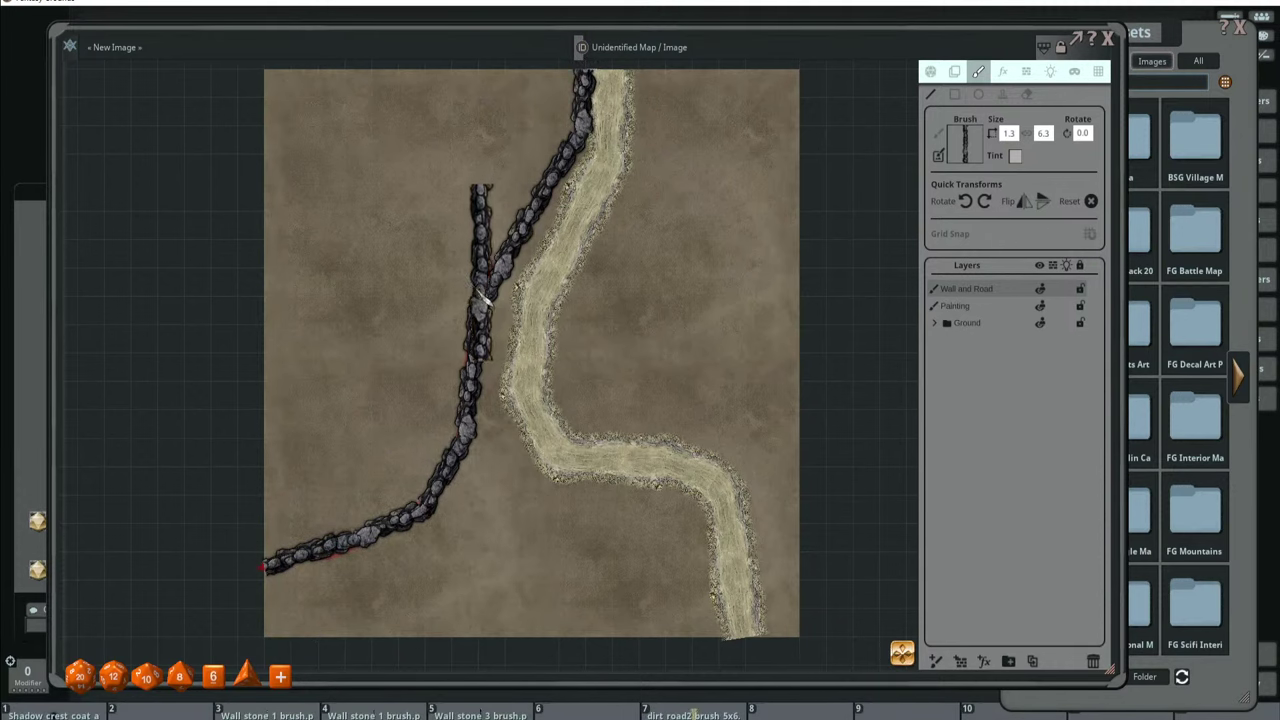
scroll(432, 488, "up", 6)
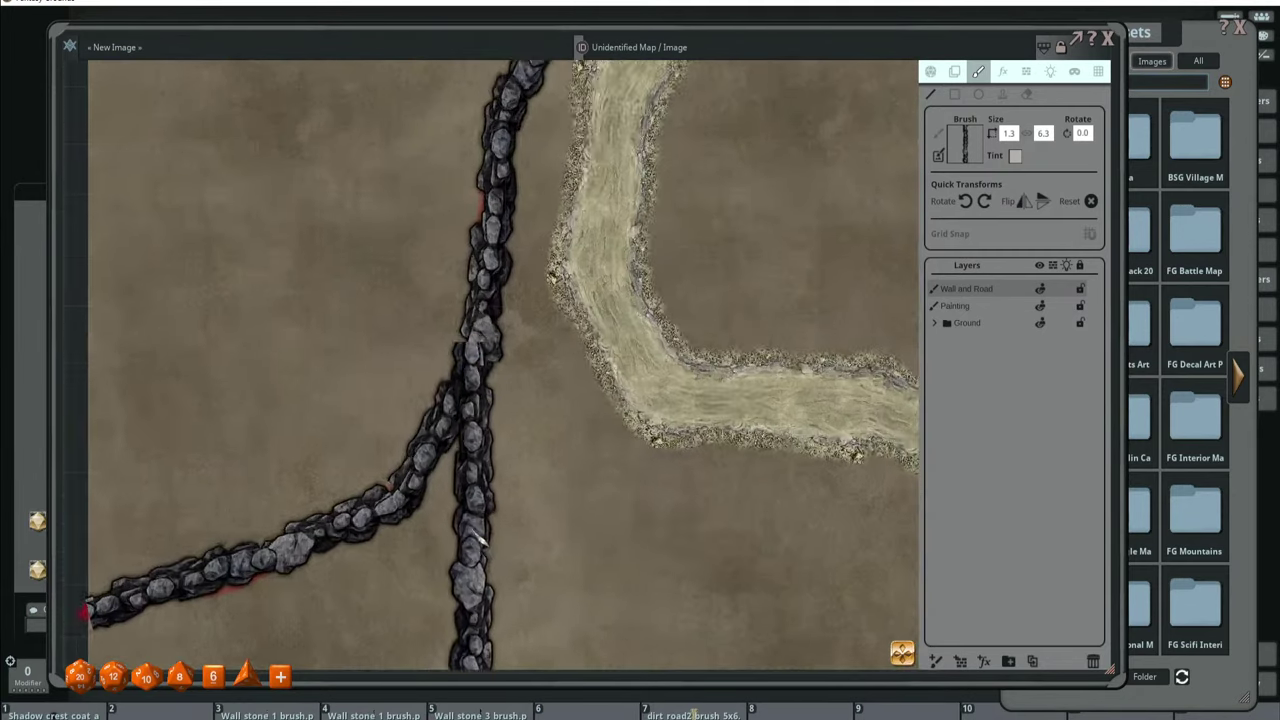
scroll(262, 484, "down", 6)
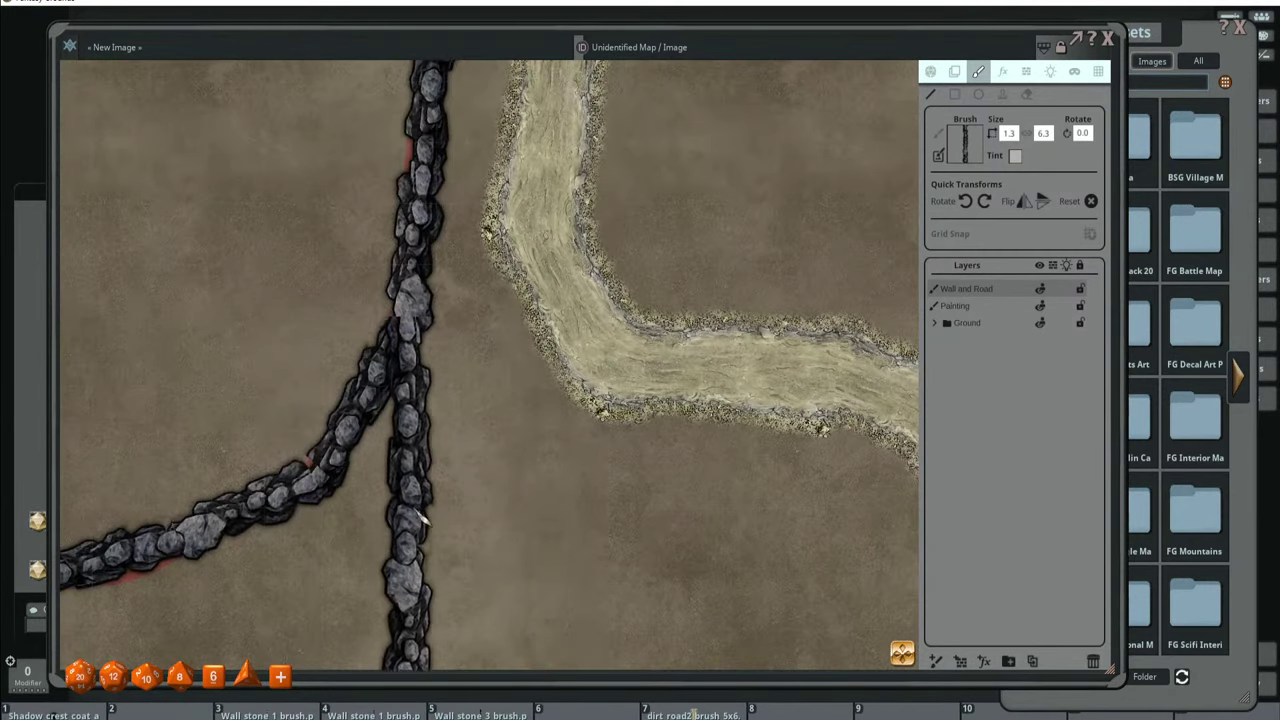
scroll(582, 202, "up", 2)
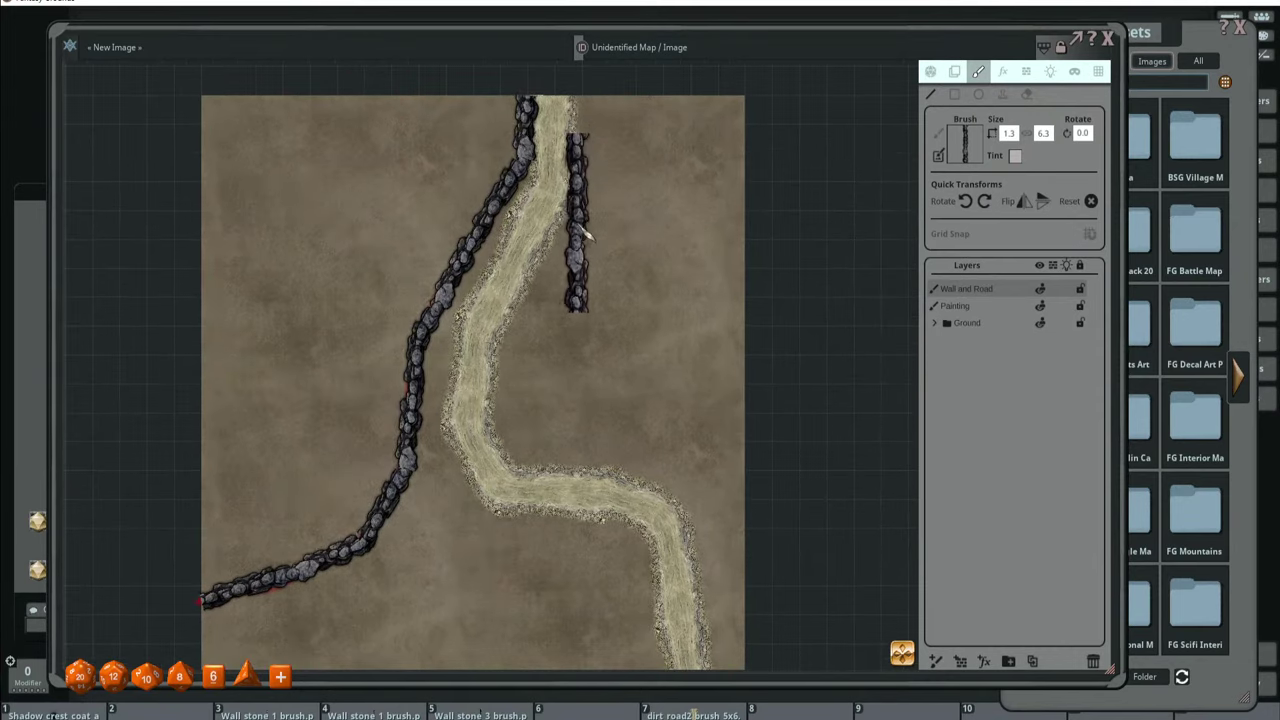
scroll(468, 190, "up", 3)
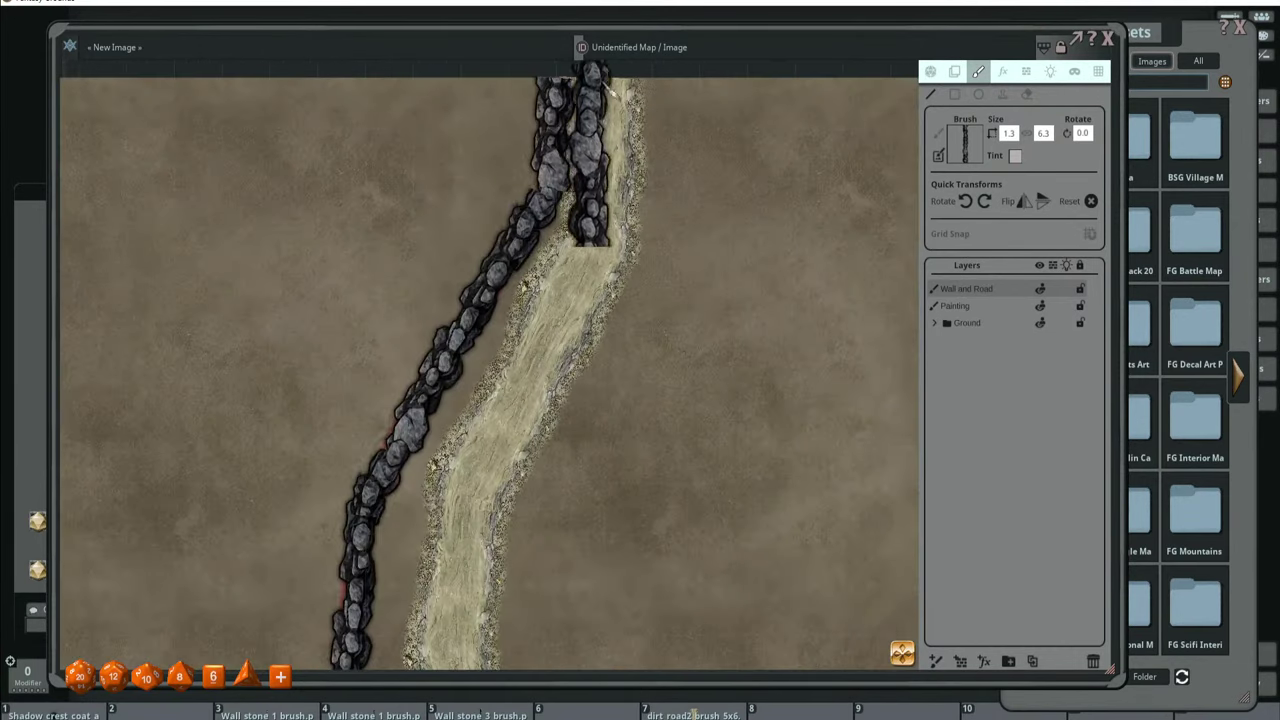
scroll(507, 386, "down", 3)
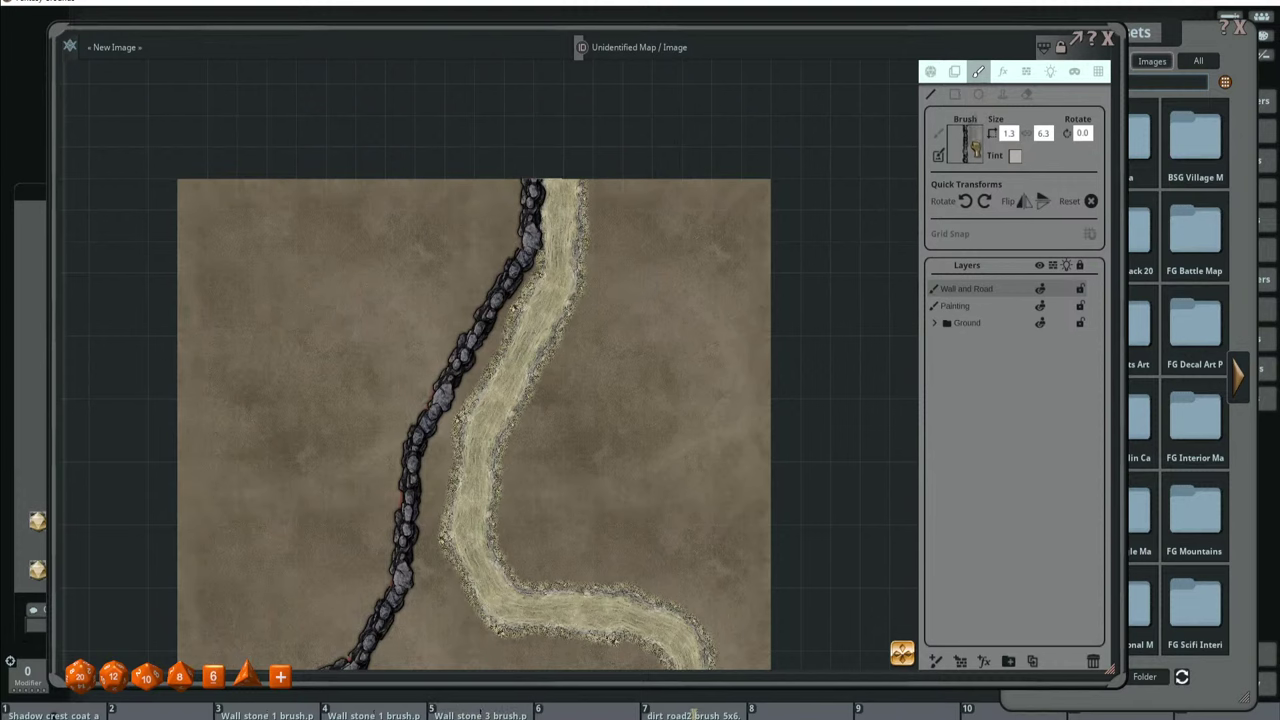
Try the 1.0 by 9.0 block wall brush, load the 1.0 by 6.0 one instead and compare it with the painted wall.
key("ctrl+z")
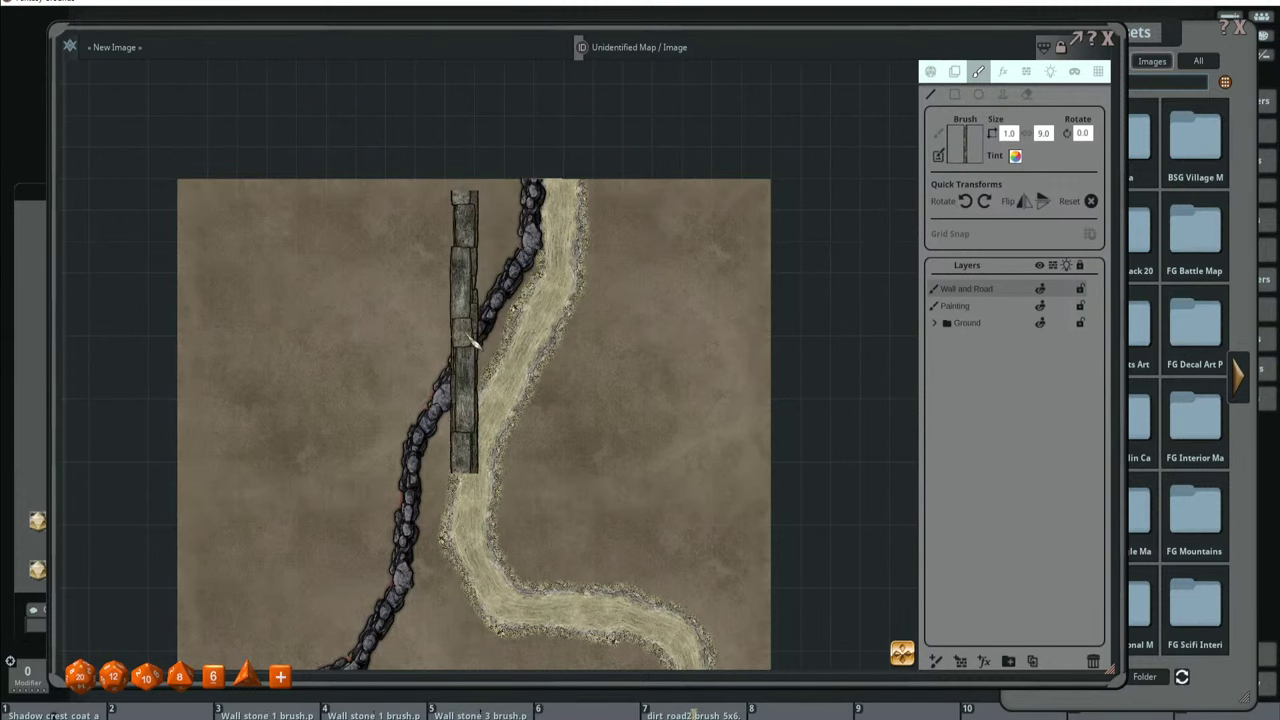
scroll(478, 340, "down", 2)
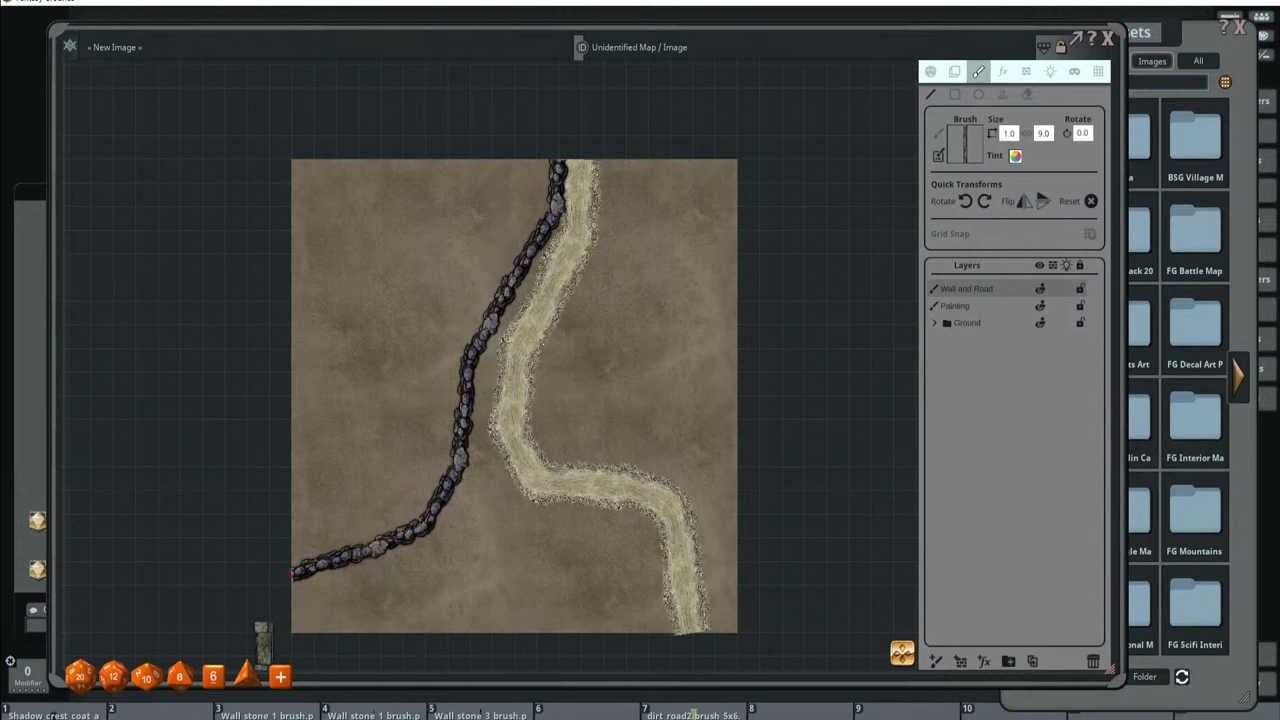
scroll(814, 340, "down", 3)
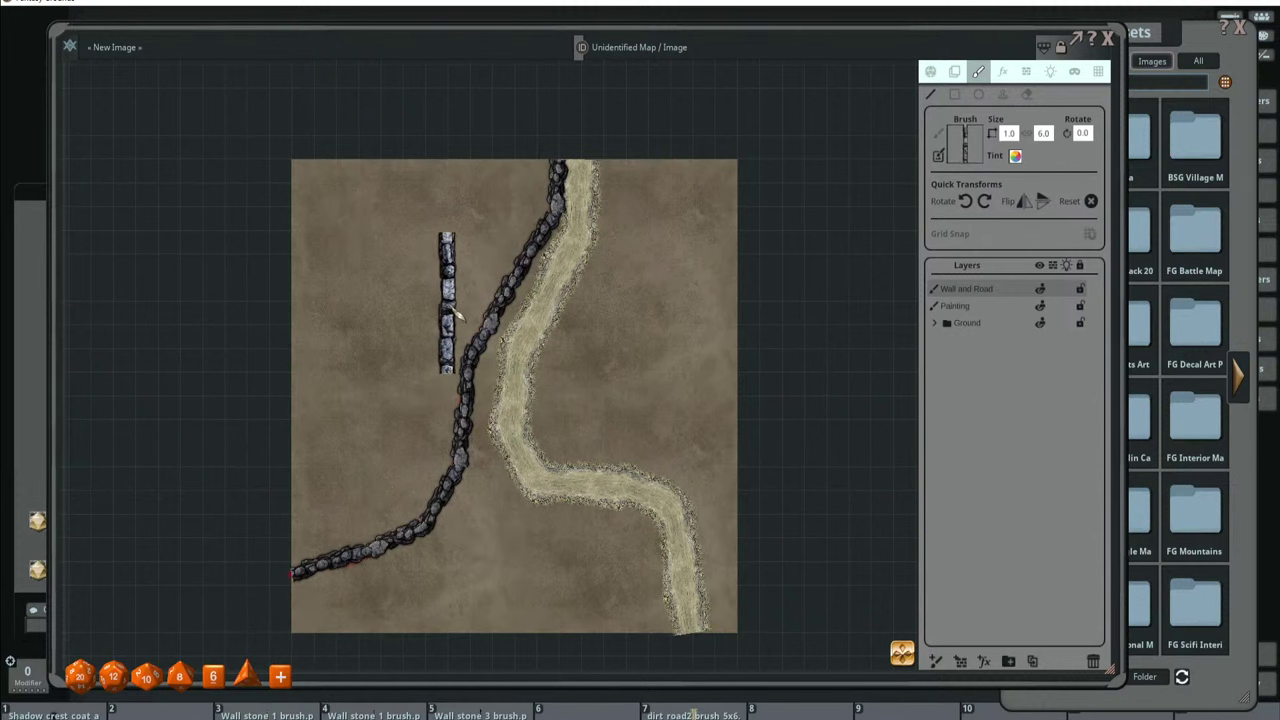
scroll(448, 300, "up", 4)
scroll(448, 300, "down", 2)
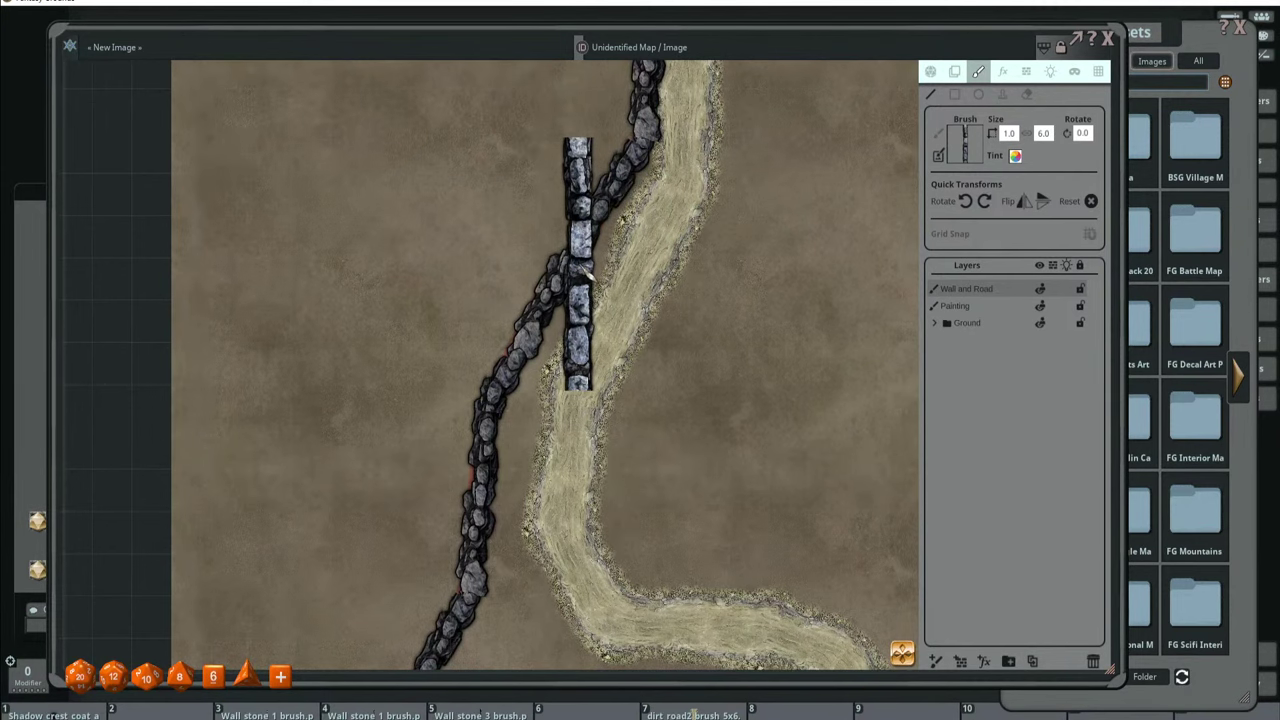
scroll(587, 275, "down", 2)
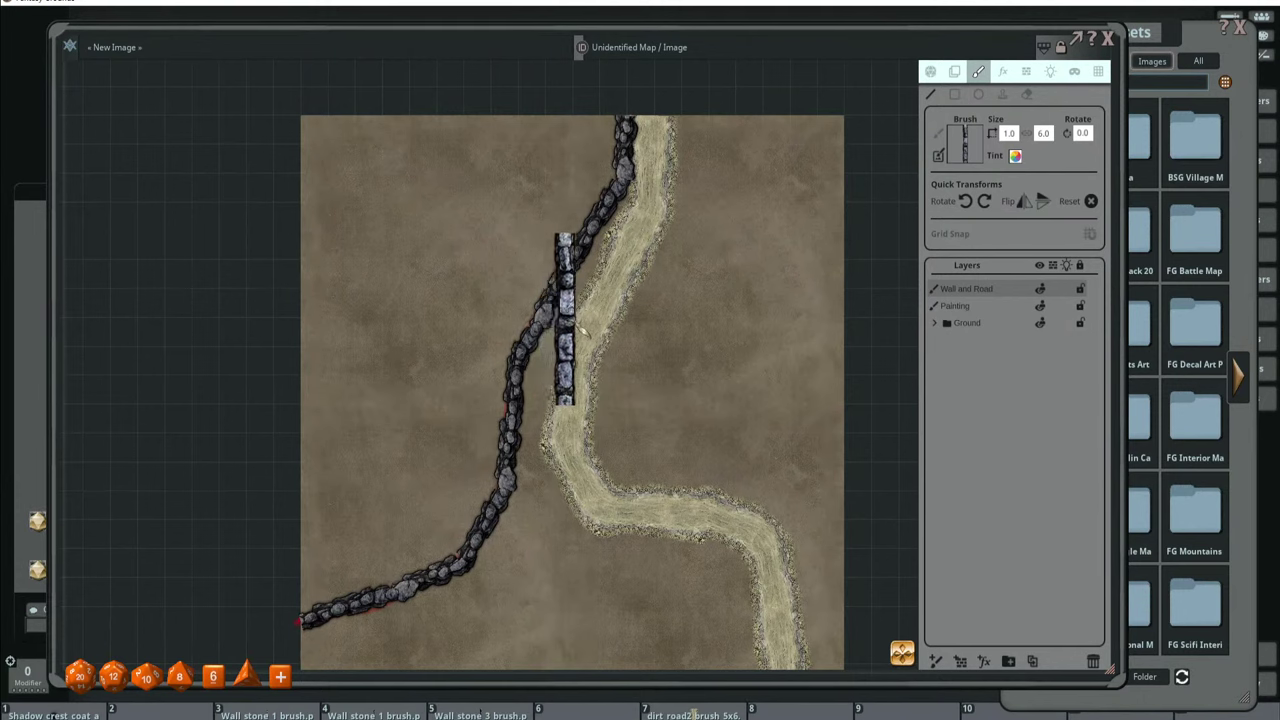
Tint the block wall brush with the copied colour code FFB6B0AA and compare its look with the painted wall.
left_click(1015, 157)
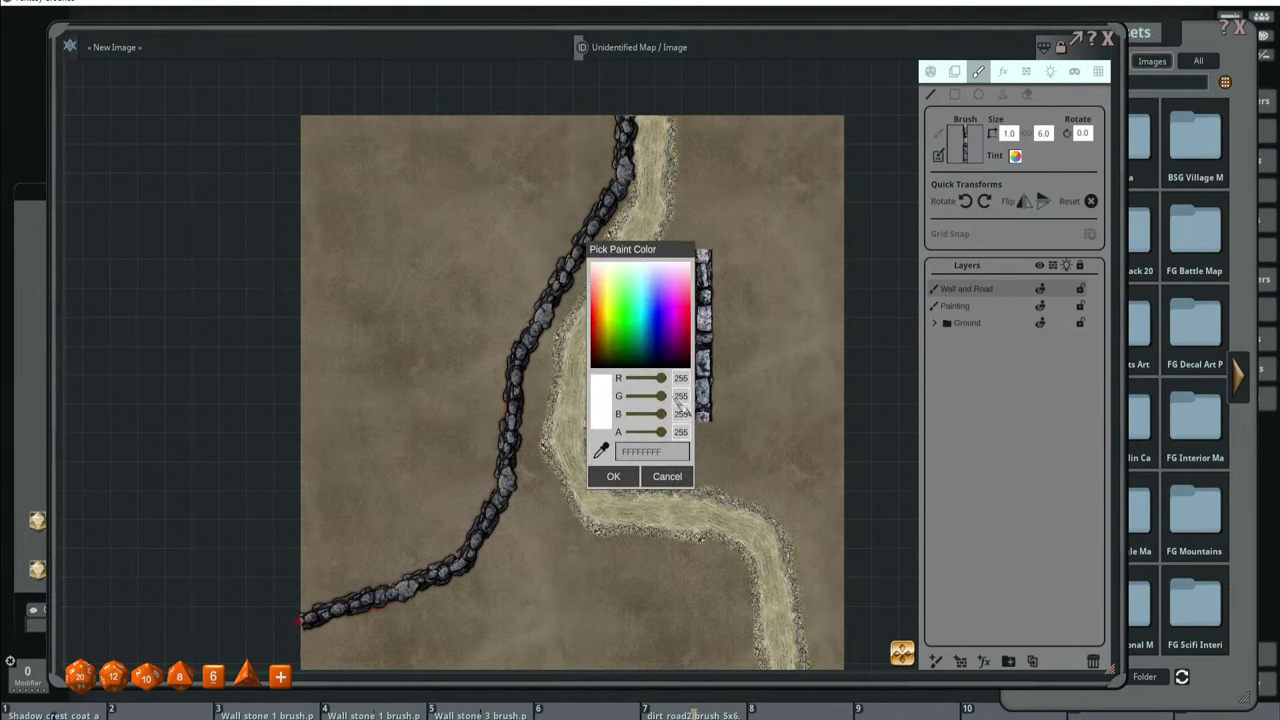
left_click(670, 452)
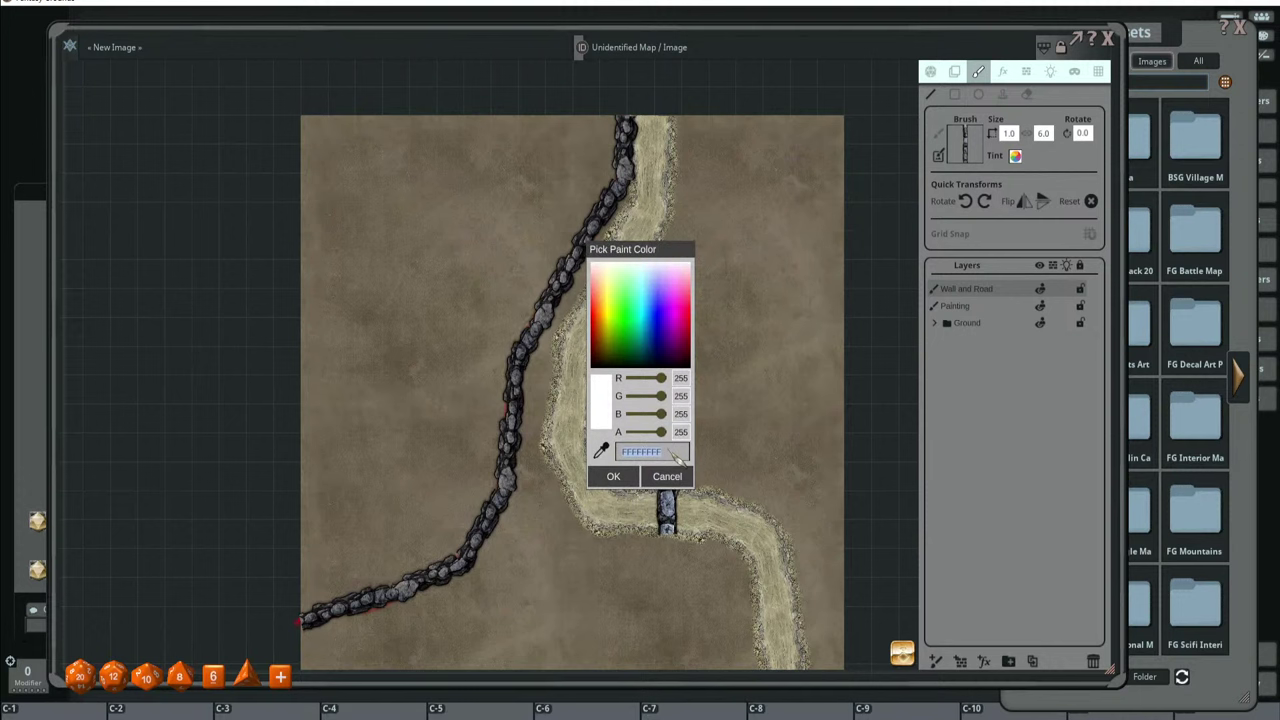
left_click(613, 476)
scroll(510, 430, "up", 3)
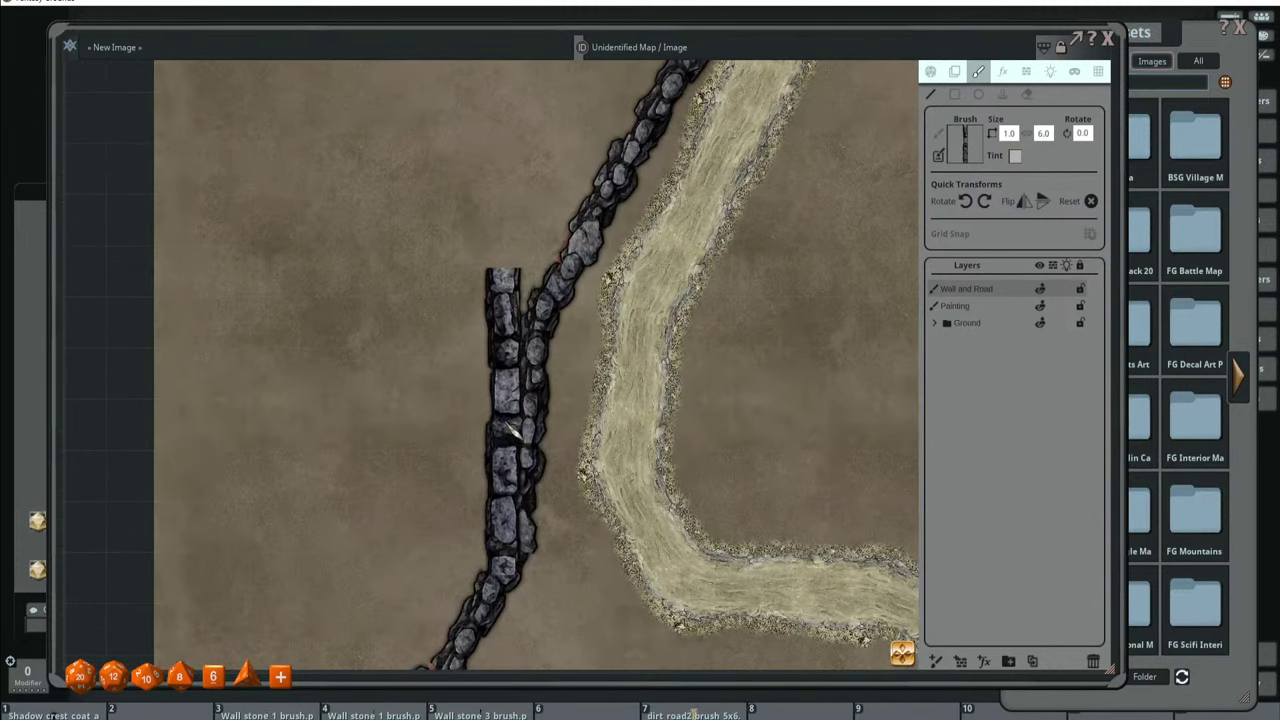
scroll(510, 430, "down", 1)
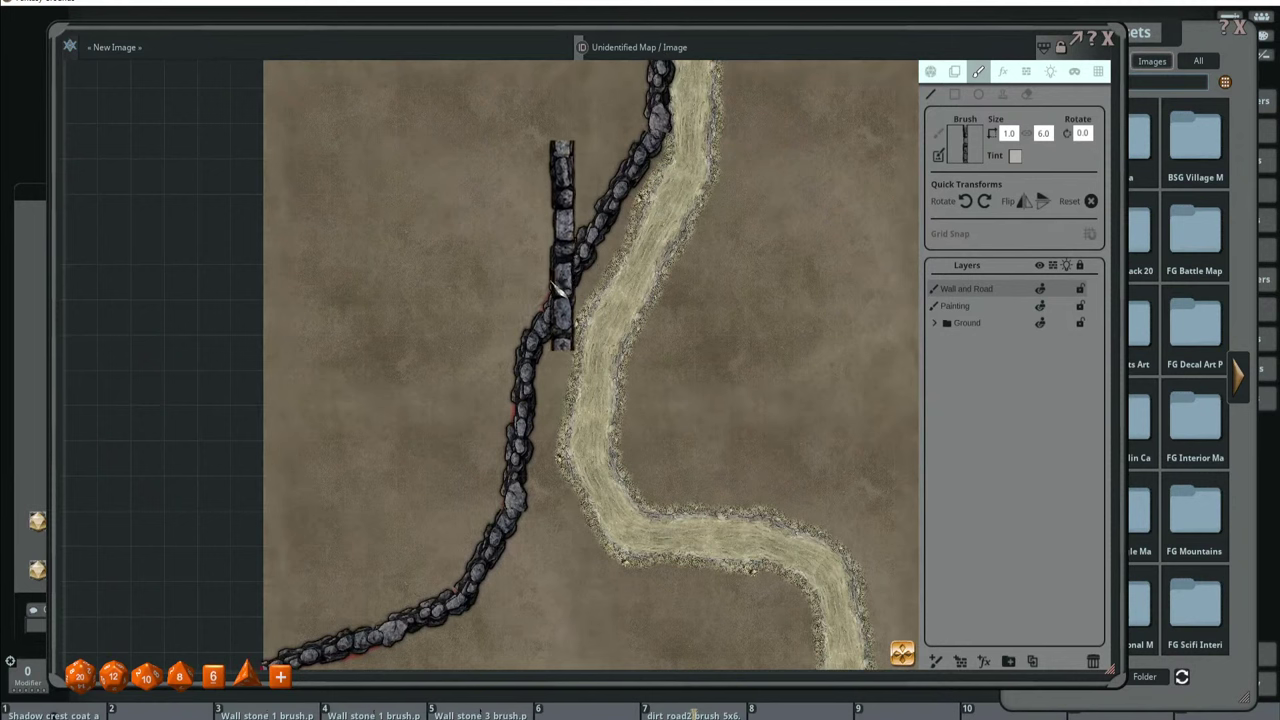
scroll(652, 215, "up", 2)
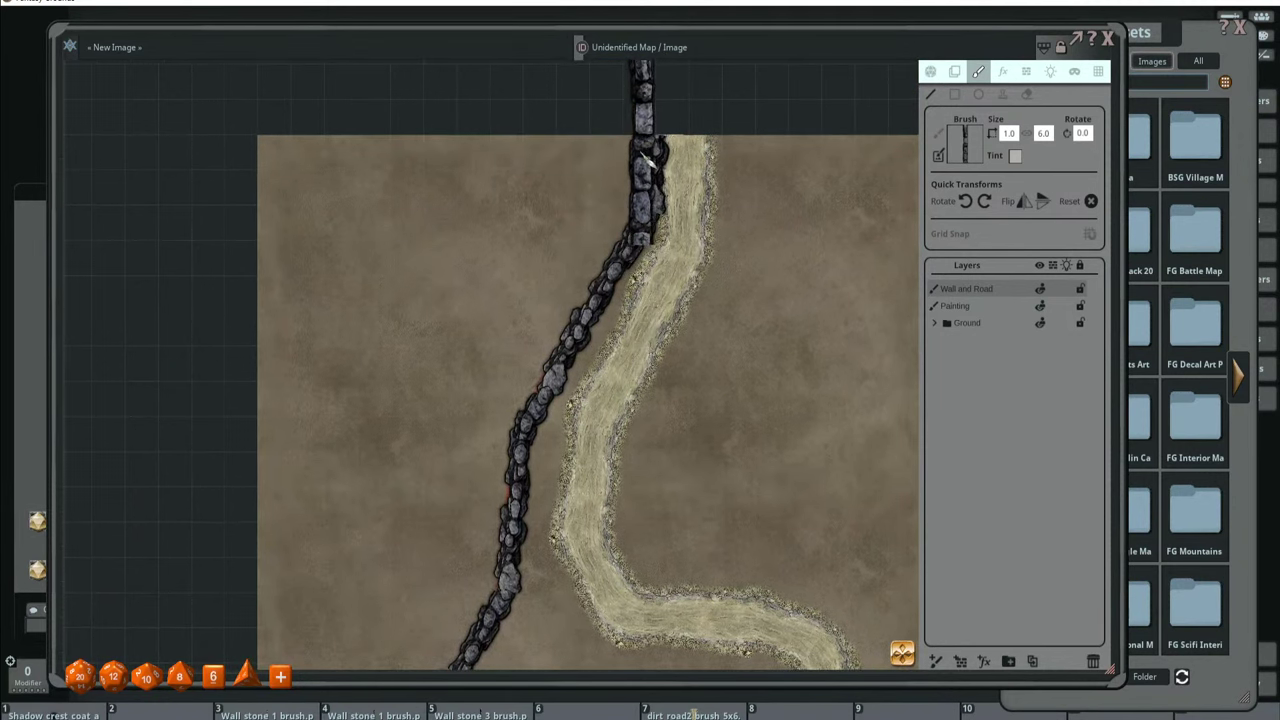
Set the block wall brush's width to 1.3 and paint a block course along the stone wall's northwest side, from the top edge to the west edge.
scroll(687, 216, "down", 2)
scroll(725, 245, "up", 1)
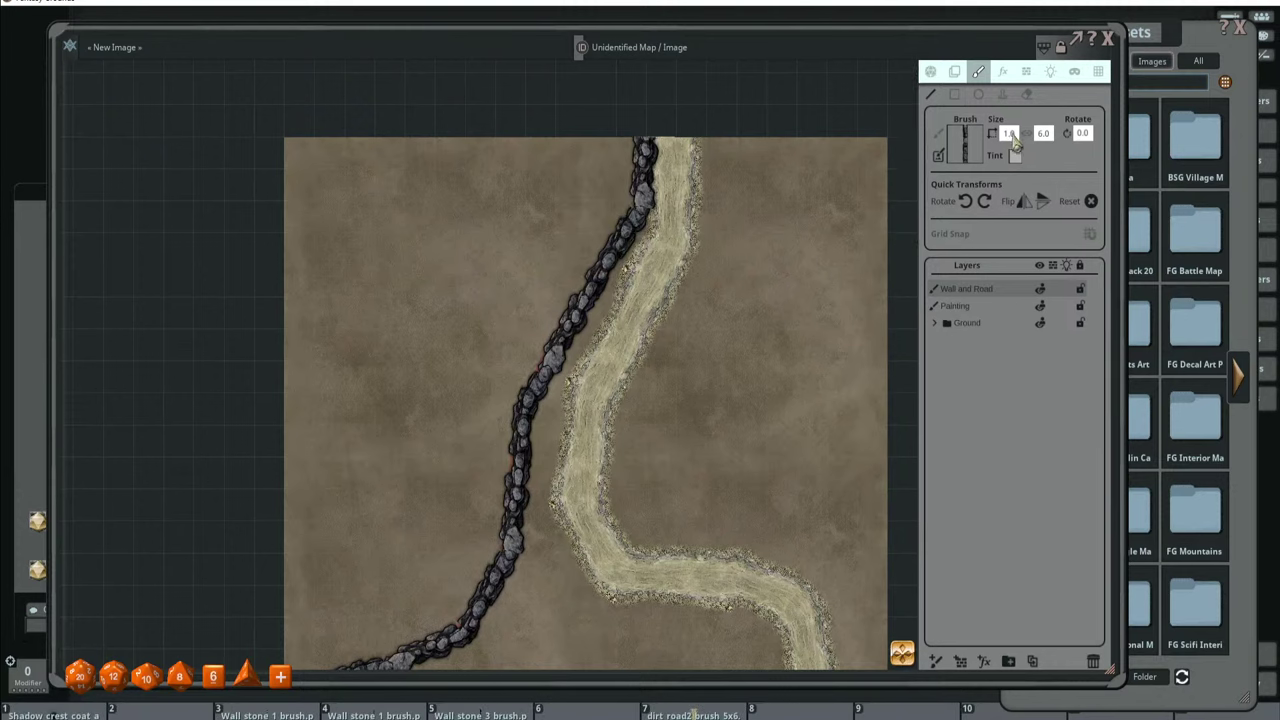
scroll(750, 170, "up", 2)
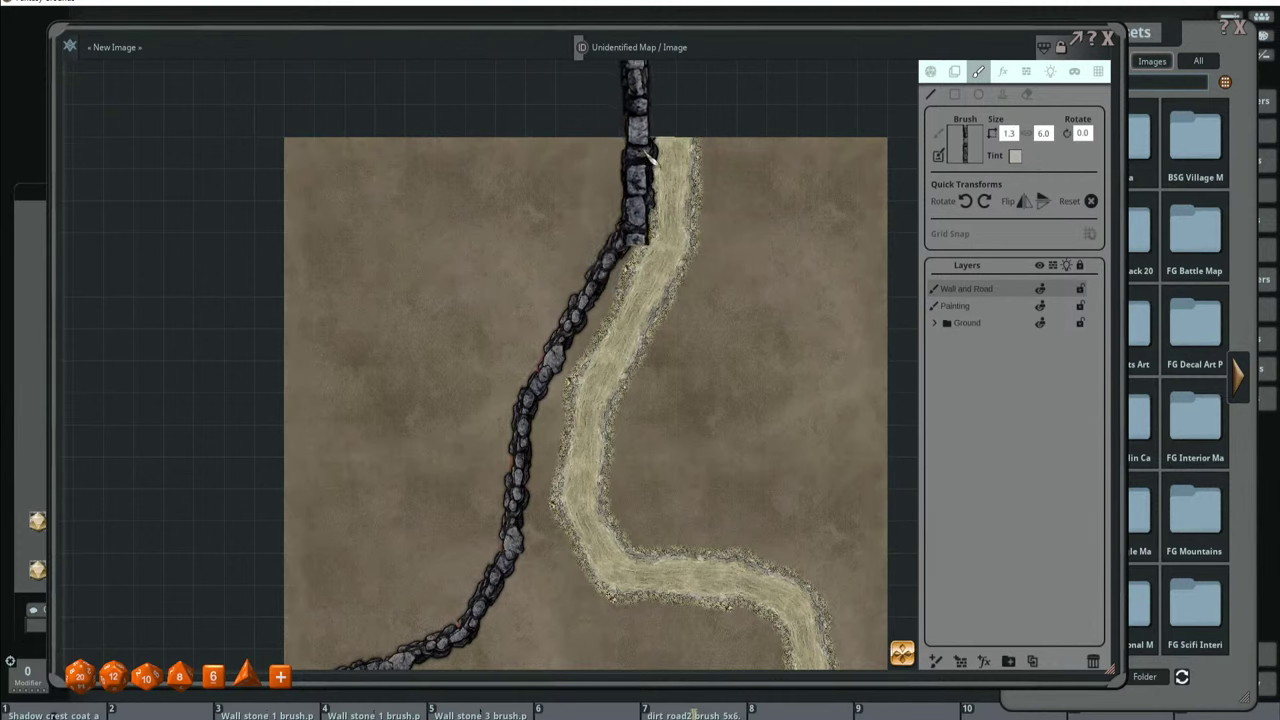
key("ctrl")
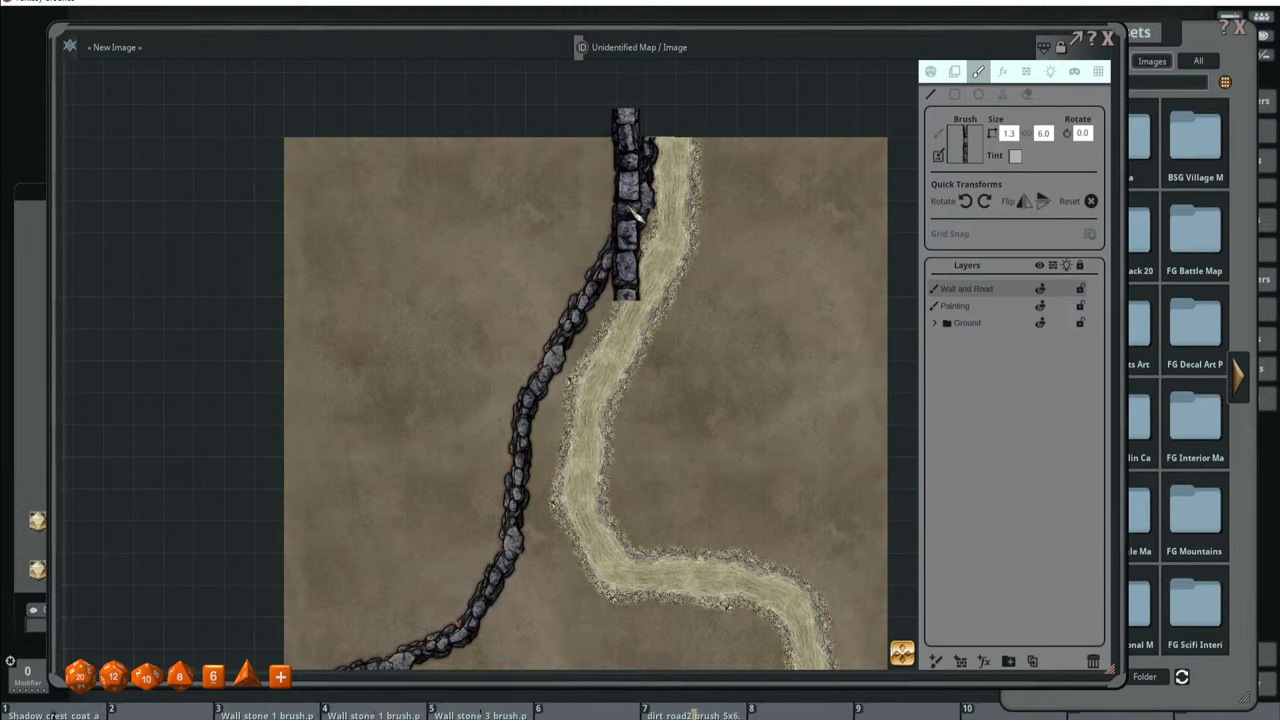
mouse_move(636, 213)
left_mouse_down()
mouse_move(503, 340)
mouse_move(500, 360)
left_mouse_up()
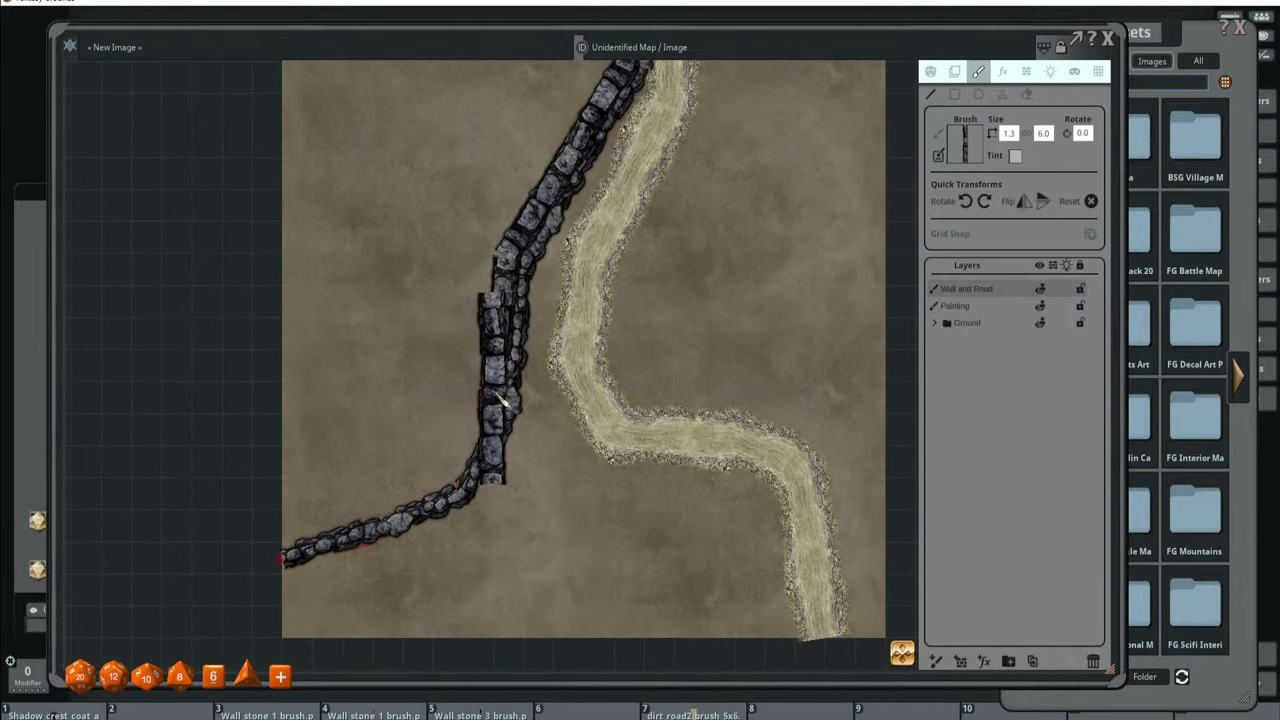
left_click_drag(500, 415, 452, 440)
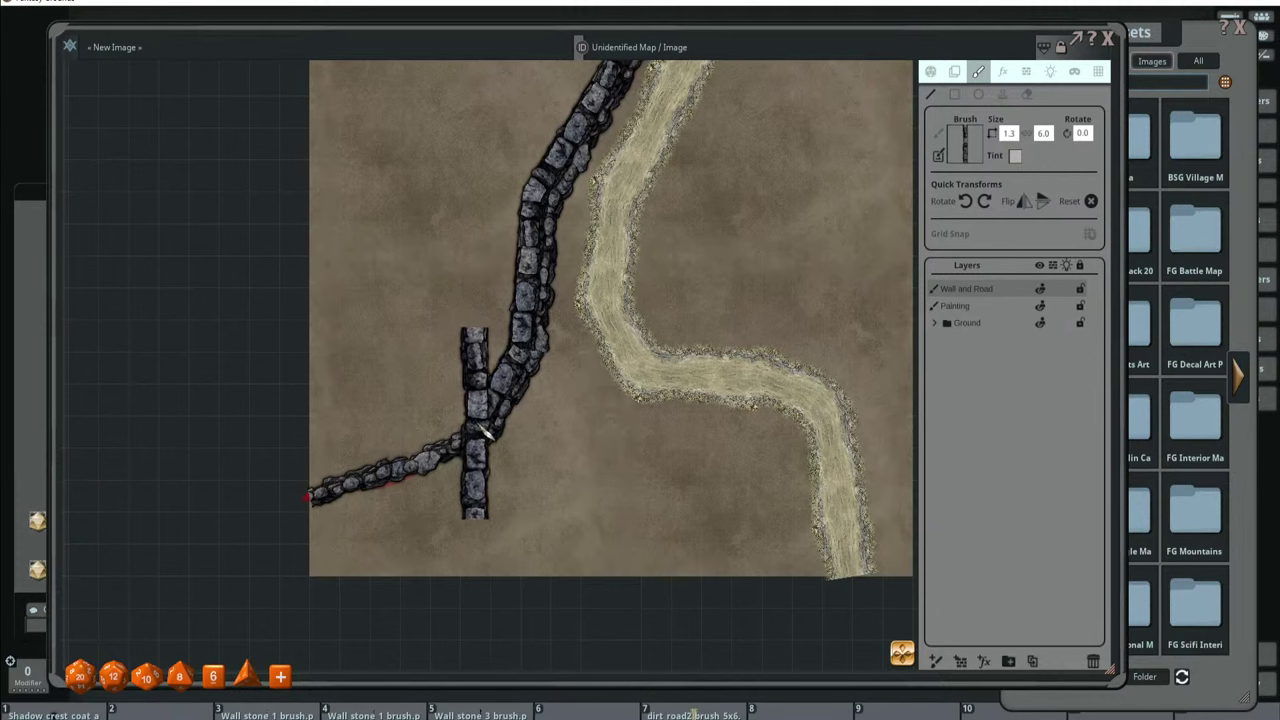
mouse_move(487, 425)
left_mouse_down()
mouse_move(375, 458)
mouse_move(320, 495)
left_mouse_up()
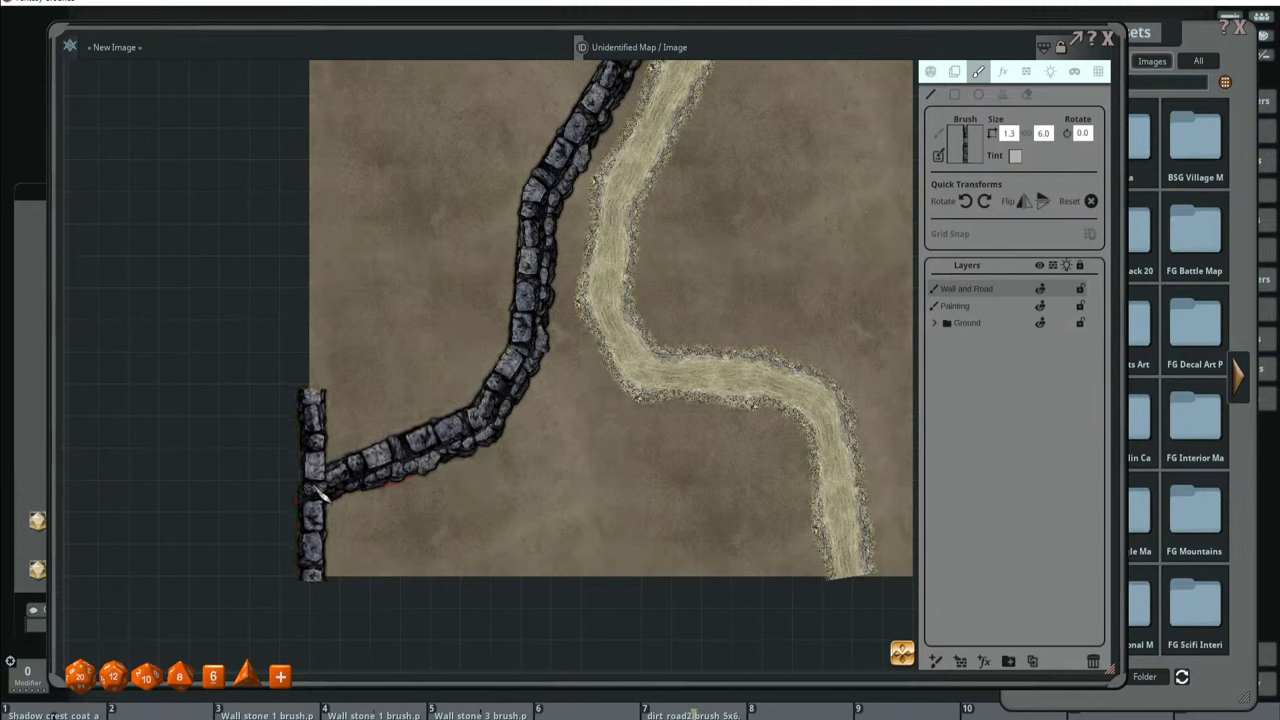
Examine the painted block course along the stone wall both close up and across the whole map.
left_click_drag(563, 400, 531, 443)
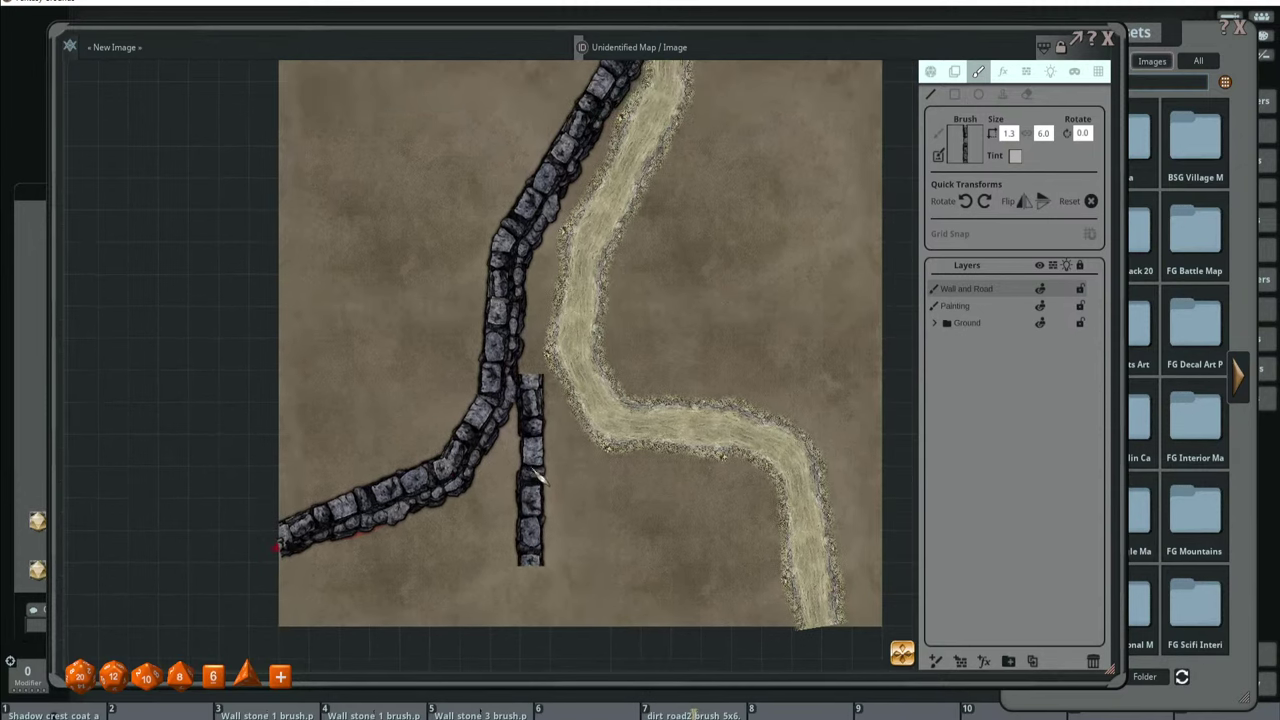
scroll(605, 460, "down", 2)
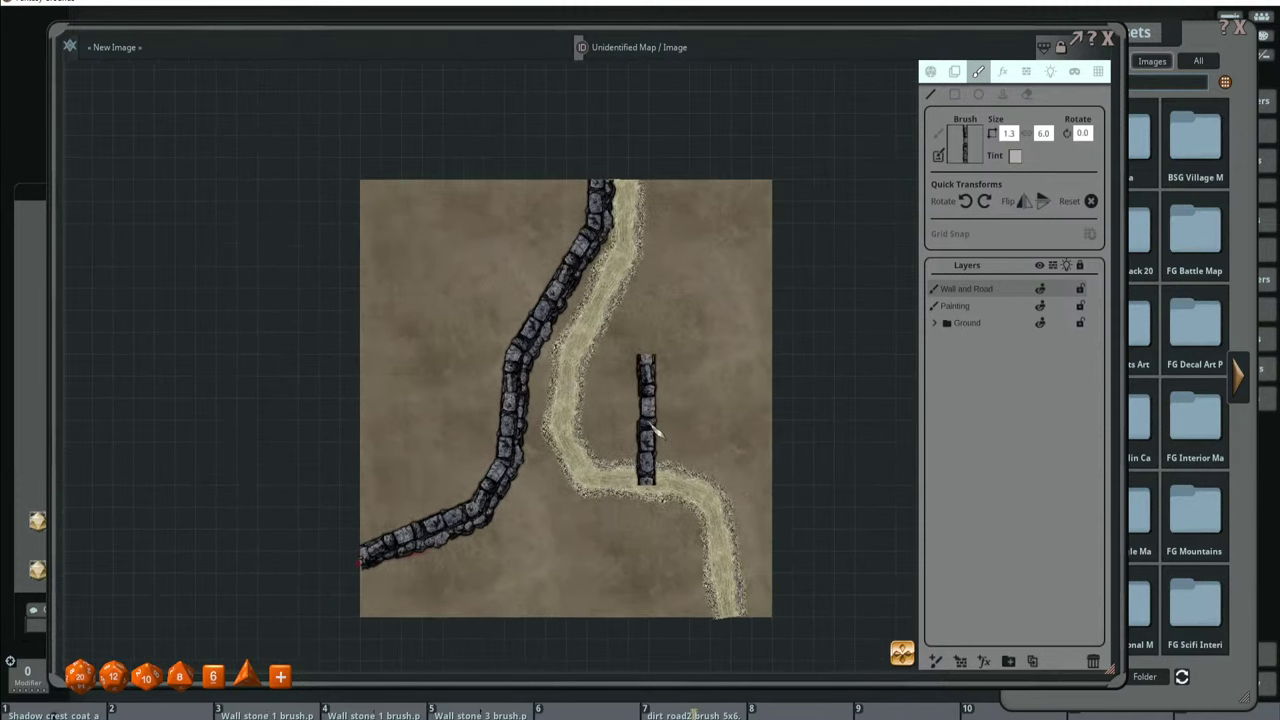
scroll(660, 395, "up", 1)
scroll(612, 200, "up", 2)
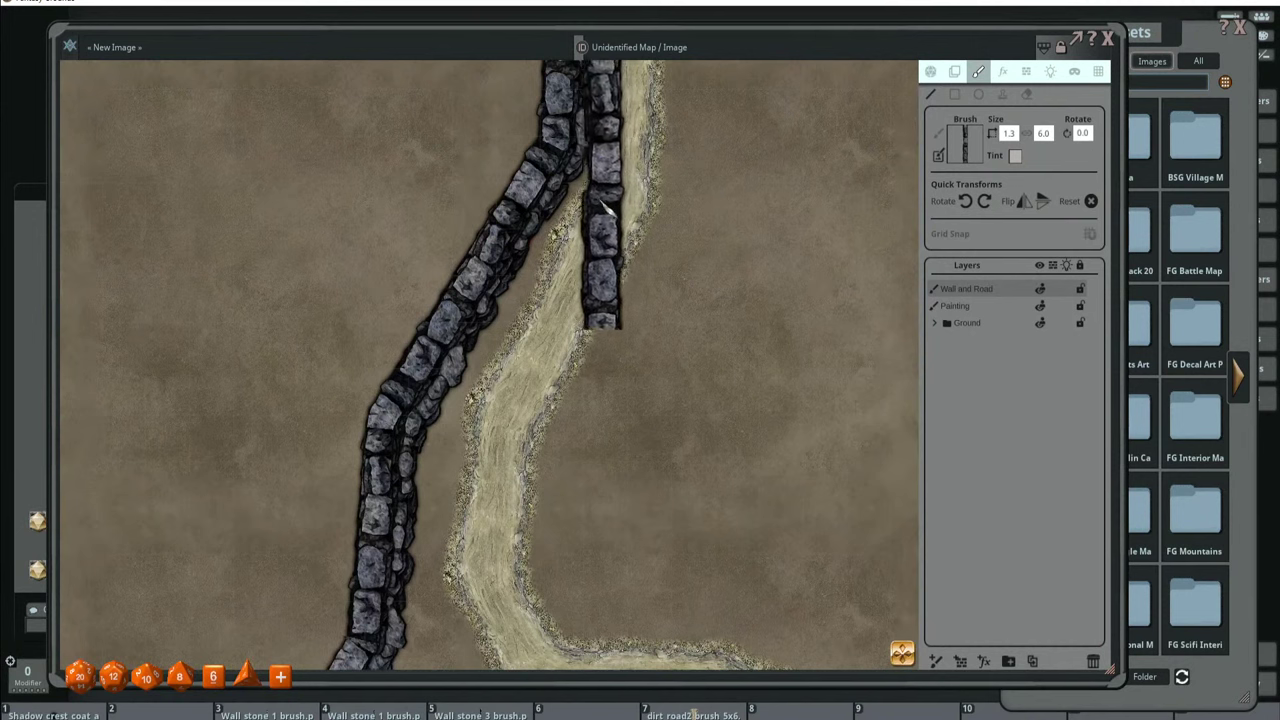
scroll(483, 412, "down", 3)
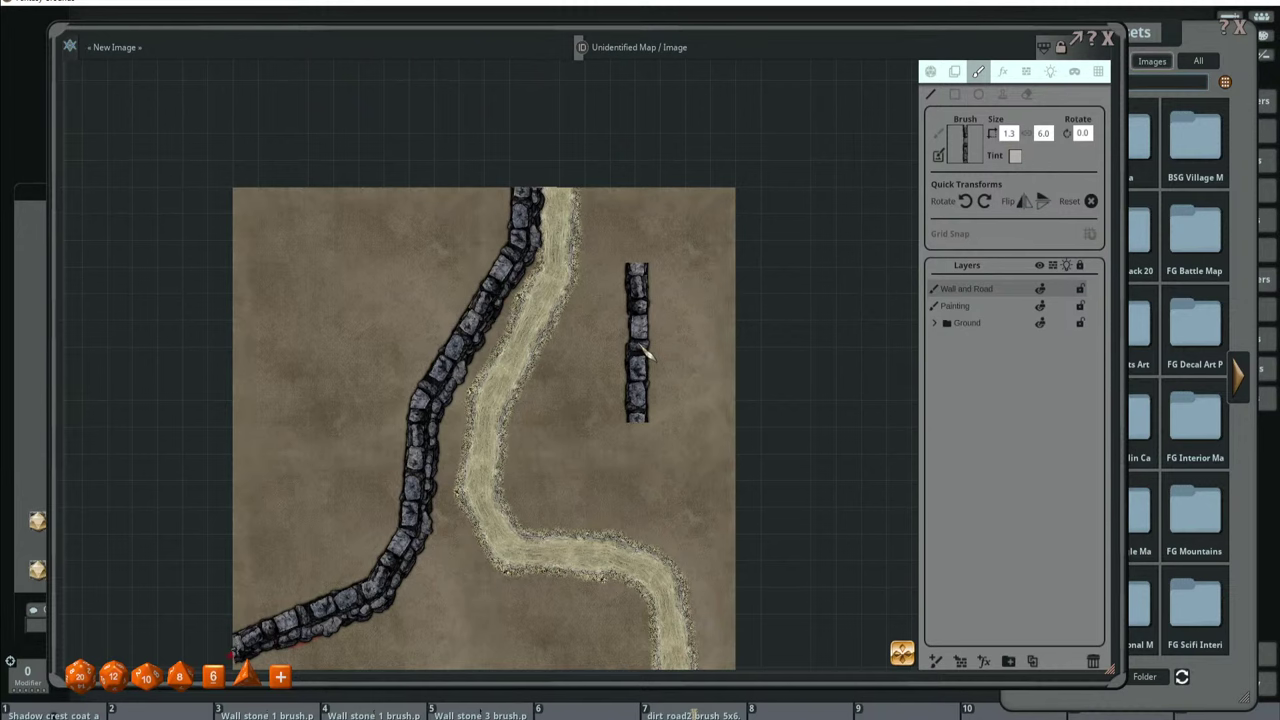
scroll(545, 390, "down", 1)
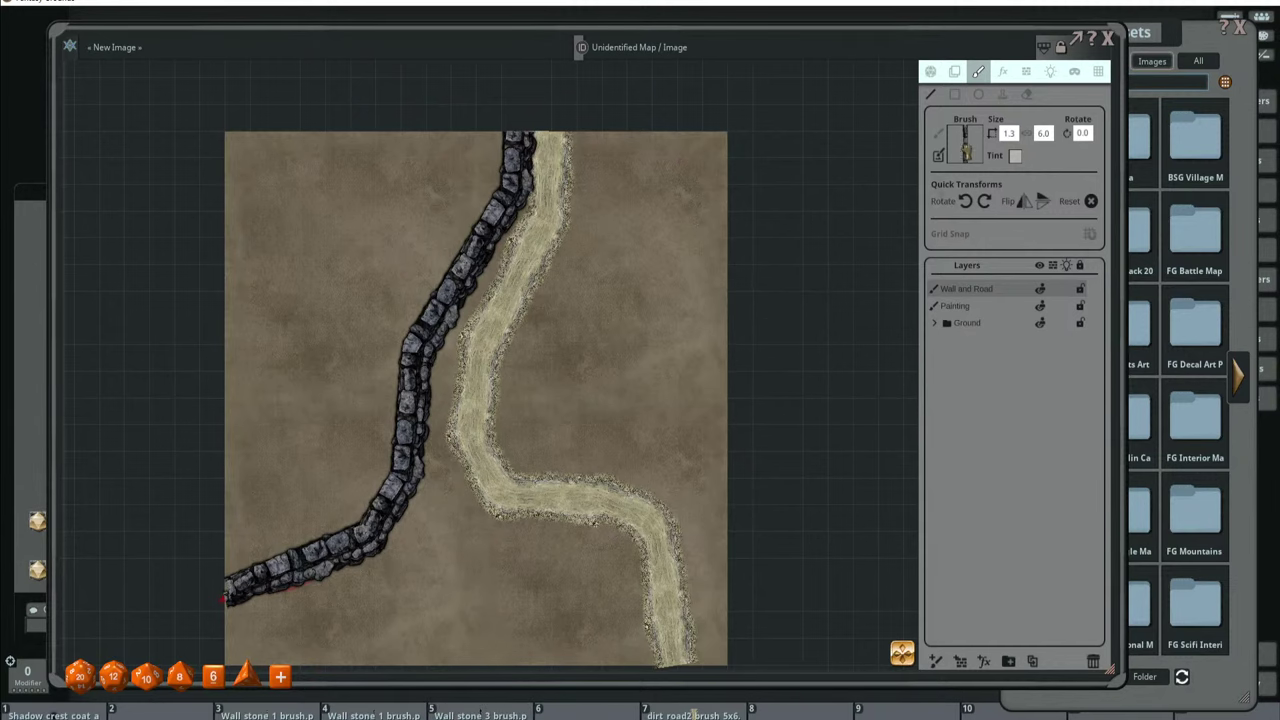
Load the 1.0 by 9.0 wall brush, tint it with colour code FFB6B0AA and compare it with the painted wall.
key("3")
scroll(378, 370, "up", 2)
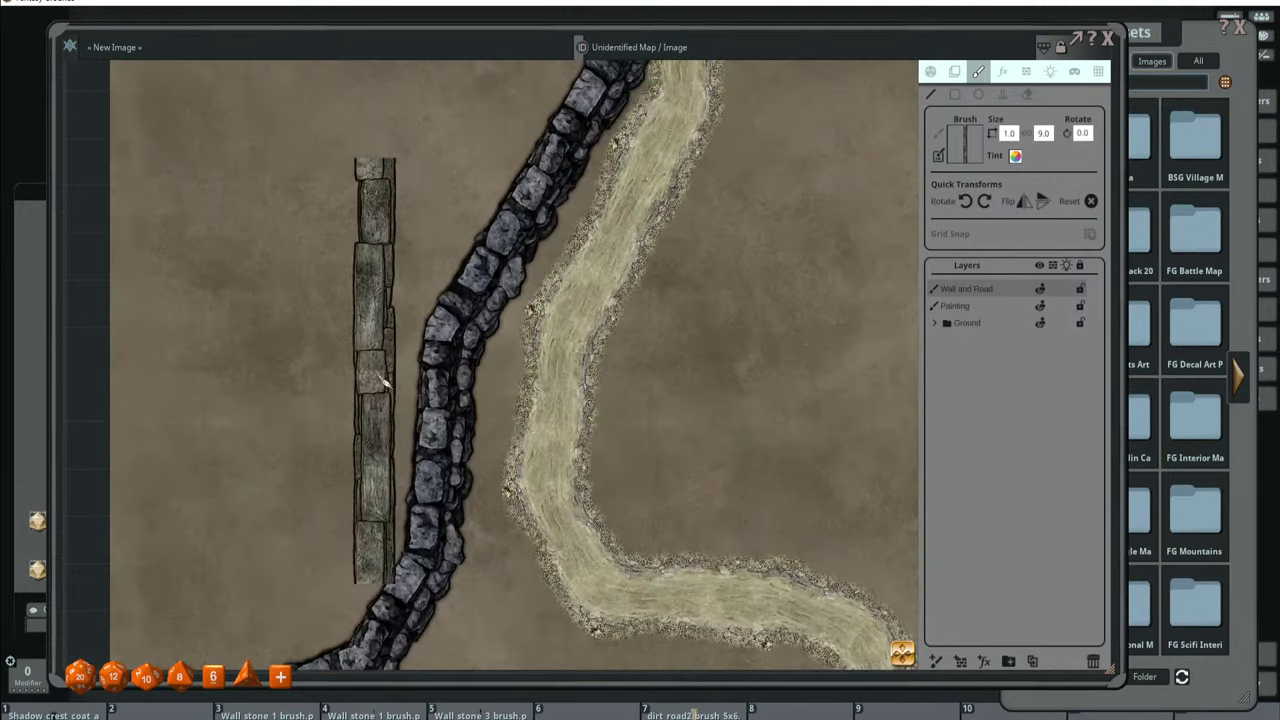
scroll(410, 375, "down", 2)
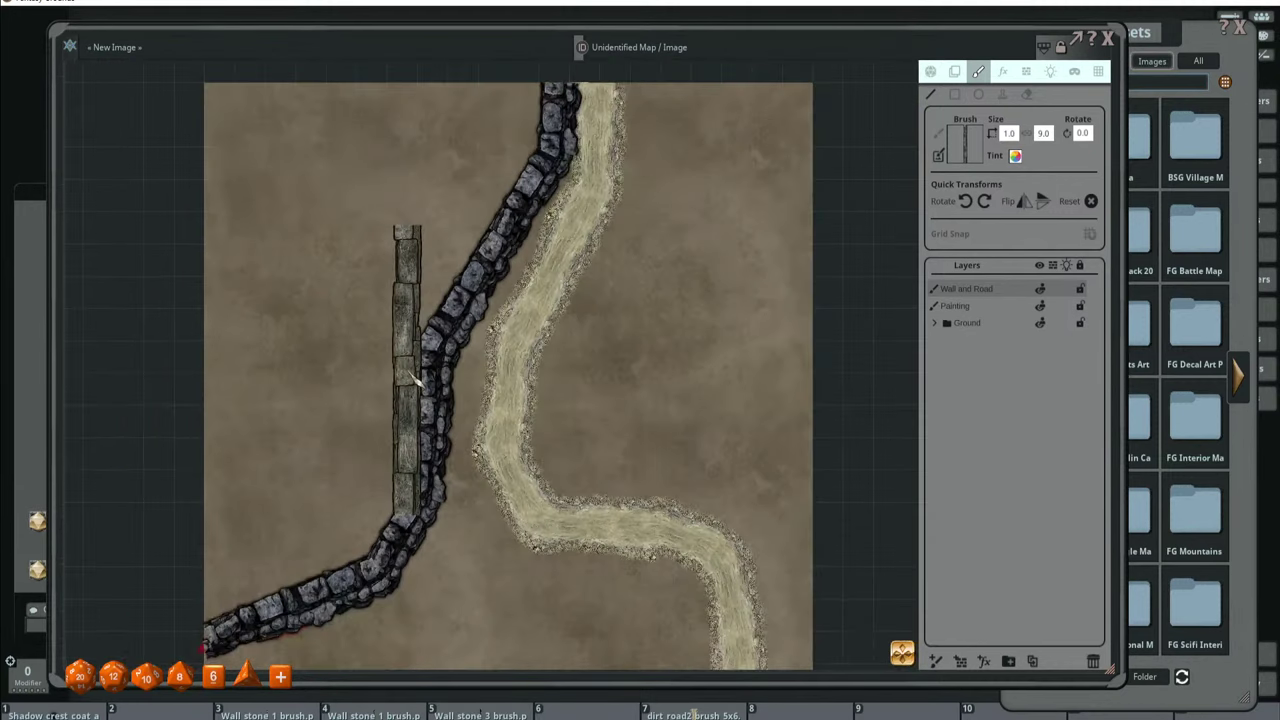
left_click(1016, 158)
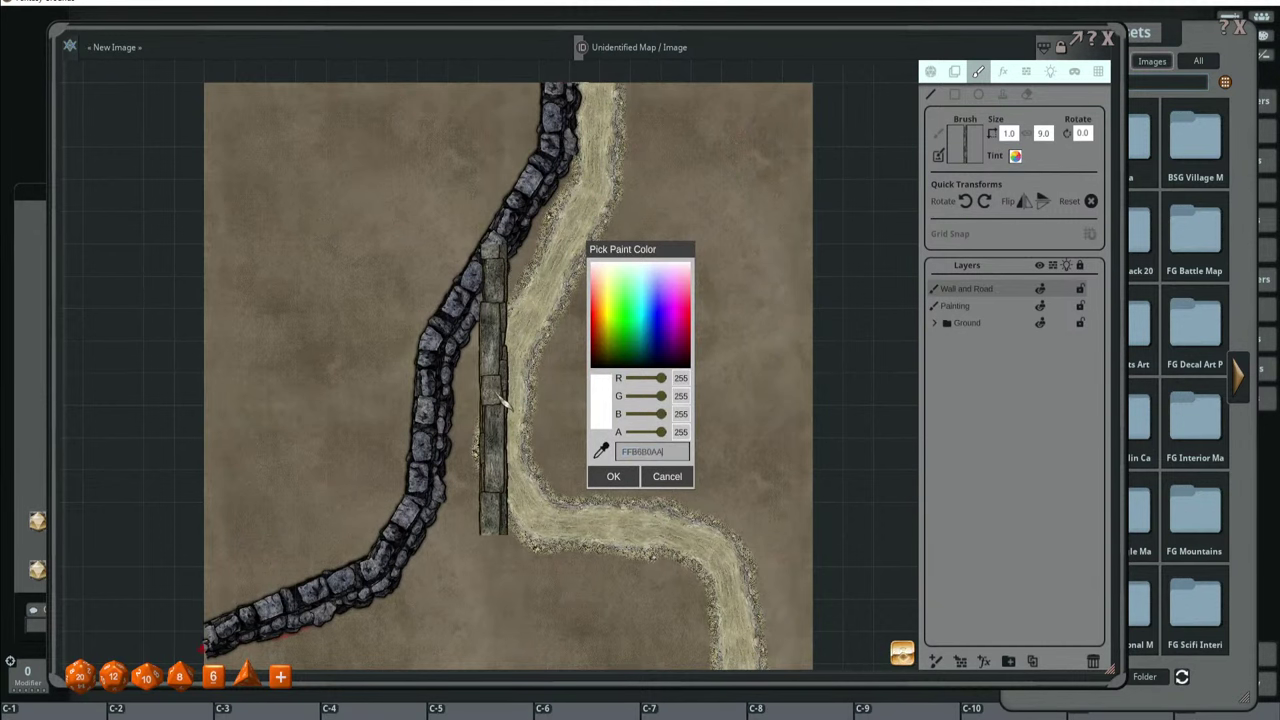
left_click(618, 476)
scroll(447, 398, "up", 2)
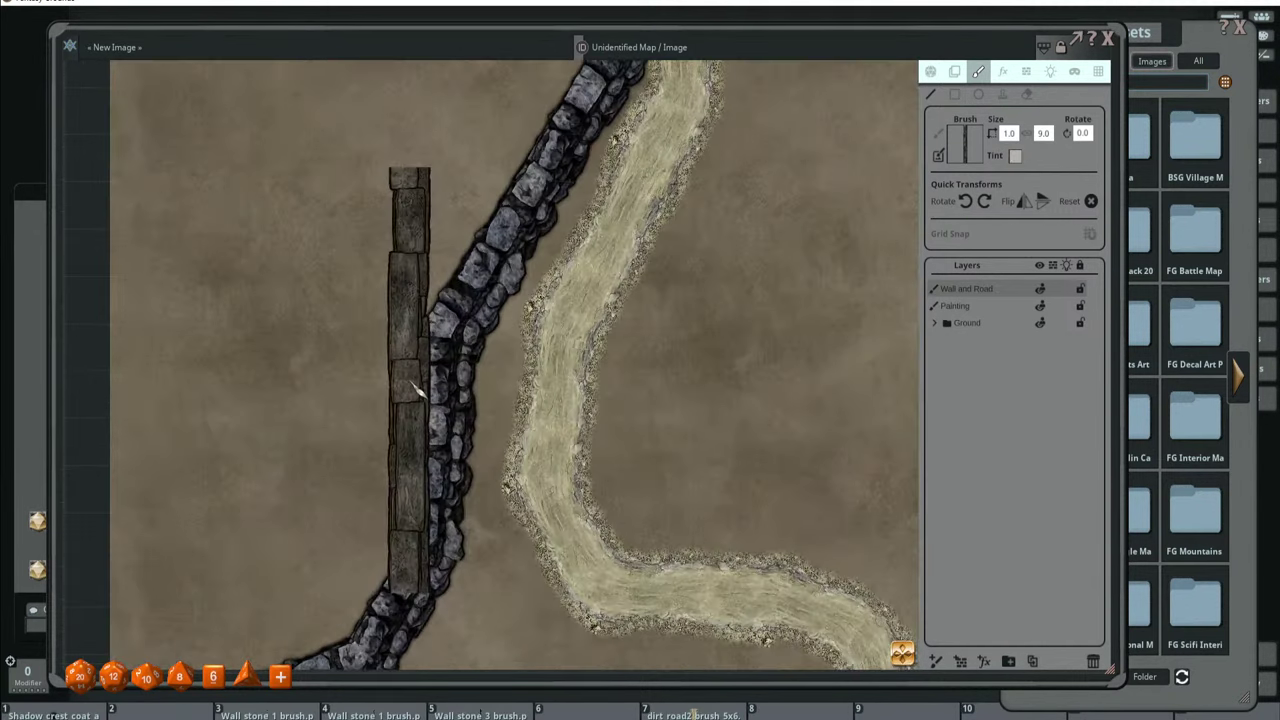
scroll(418, 393, "down", 2)
Retint the wall brush by sampling a colour from the map and adjusting it to red 164, green 153 and blue 159.
left_click(1016, 156)
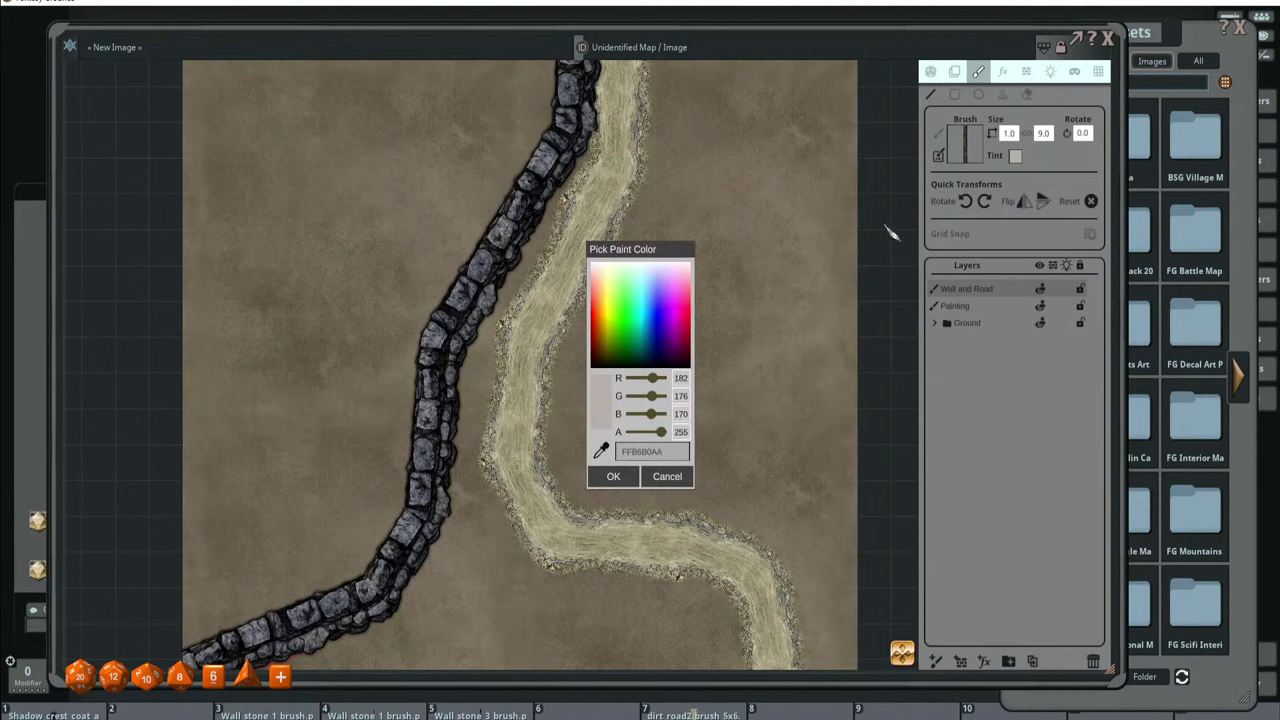
left_click(601, 450)
left_click(427, 437)
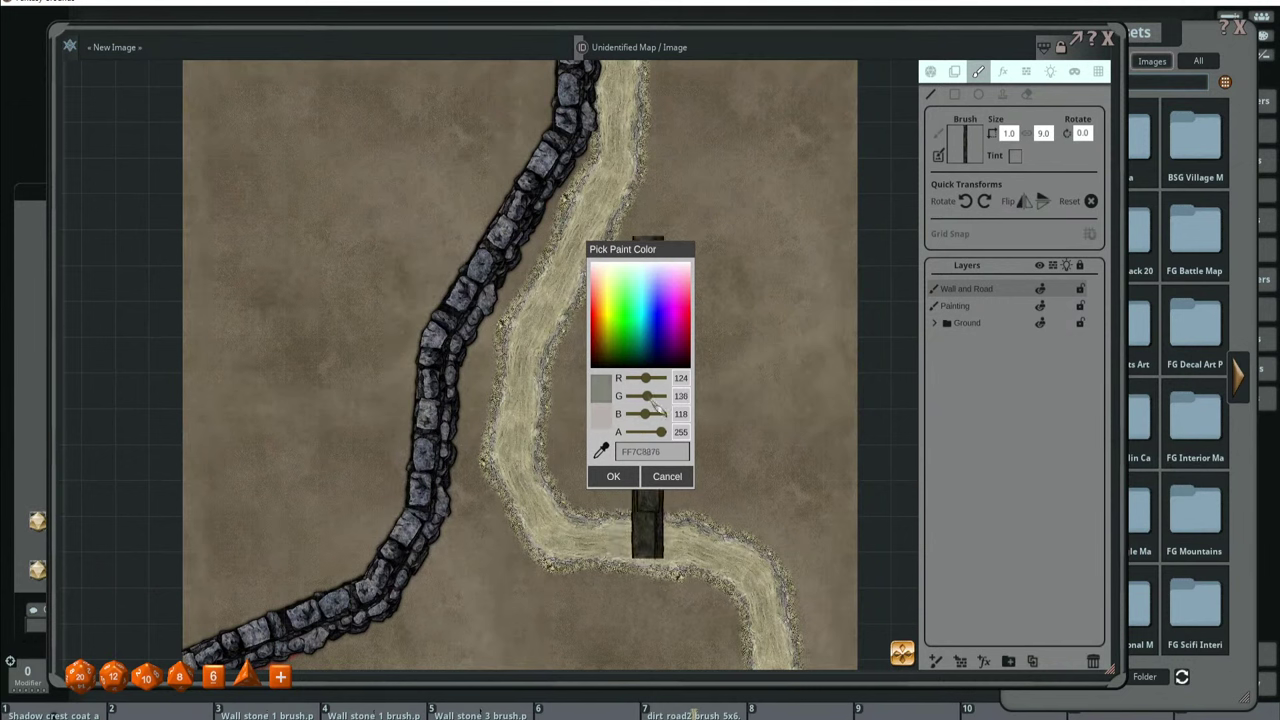
left_click_drag(646, 378, 656, 393)
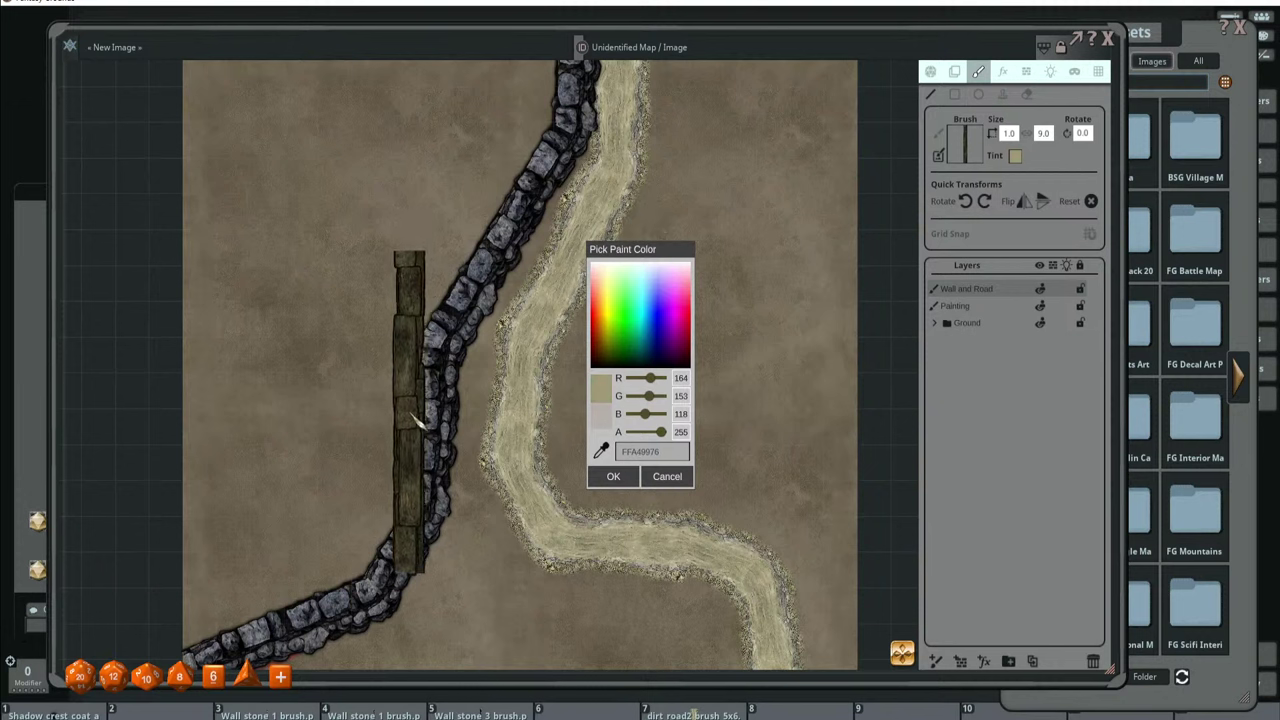
left_click_drag(645, 414, 649, 414)
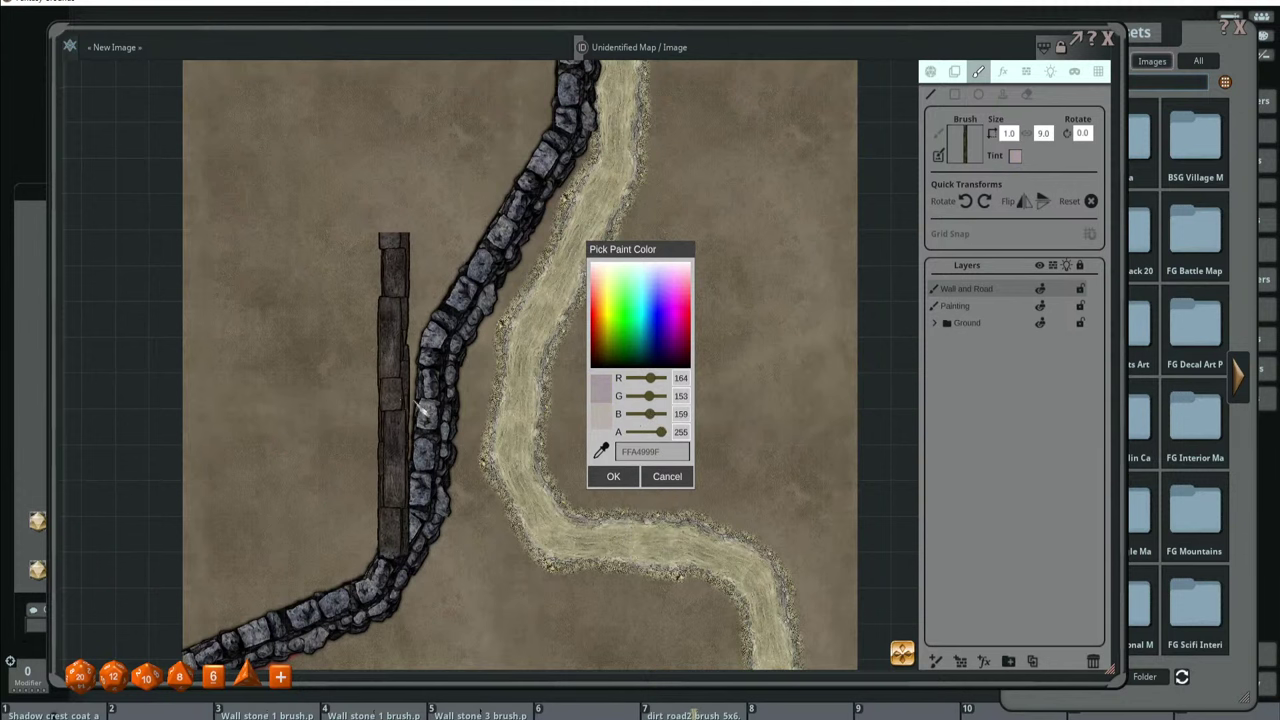
left_click(613, 476)
Set the wall brush's length to 6.0 and compare its look against the painted stone wall.
scroll(415, 400, "down", 3)
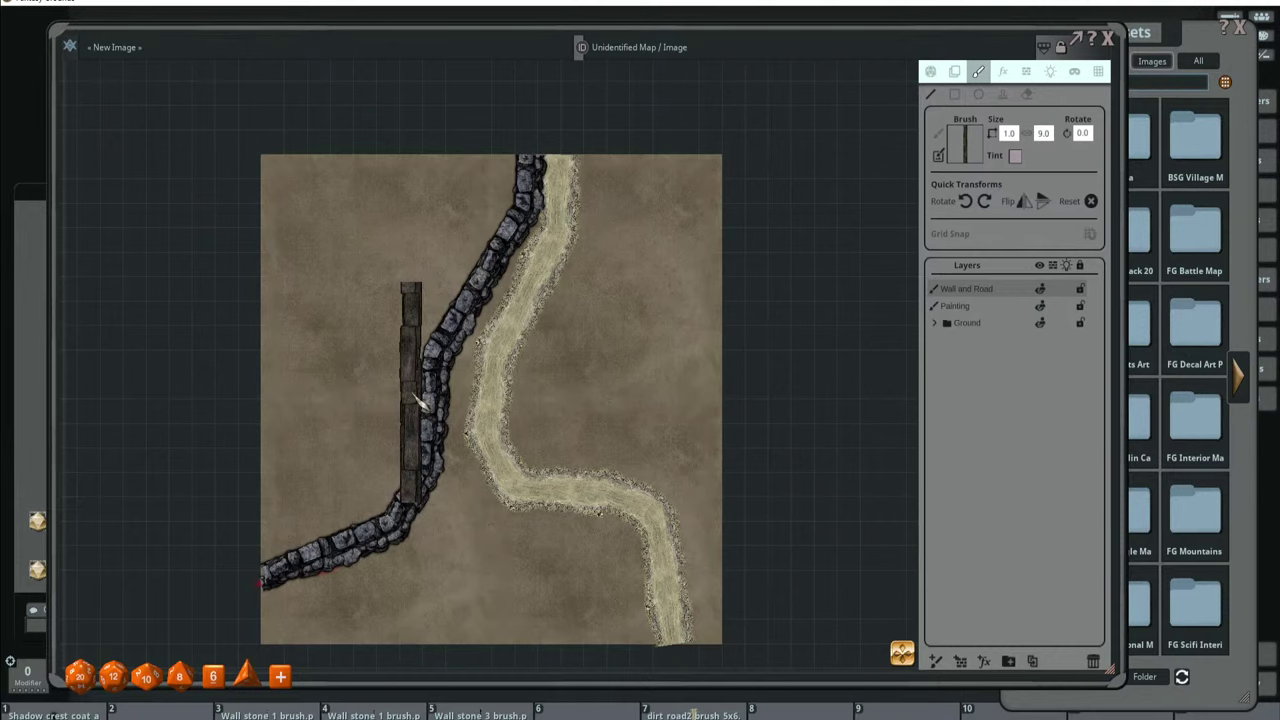
scroll(418, 398, "up", 3)
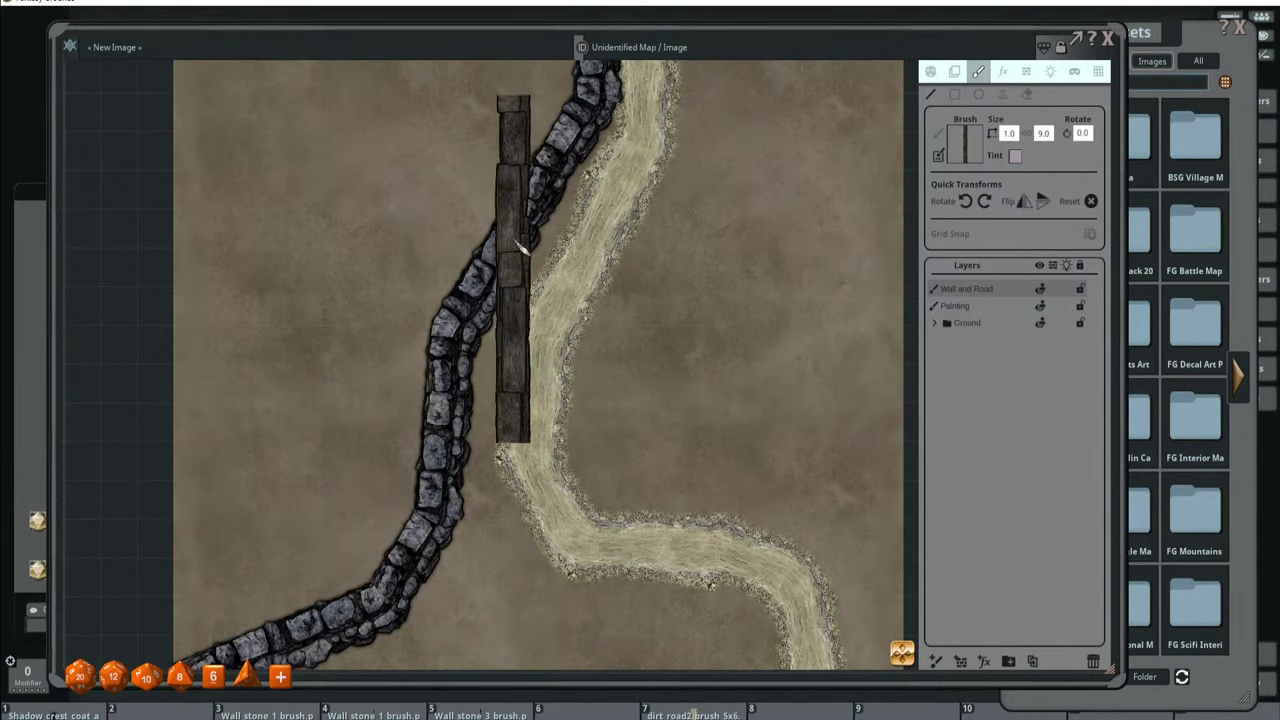
scroll(620, 290, "down", 3)
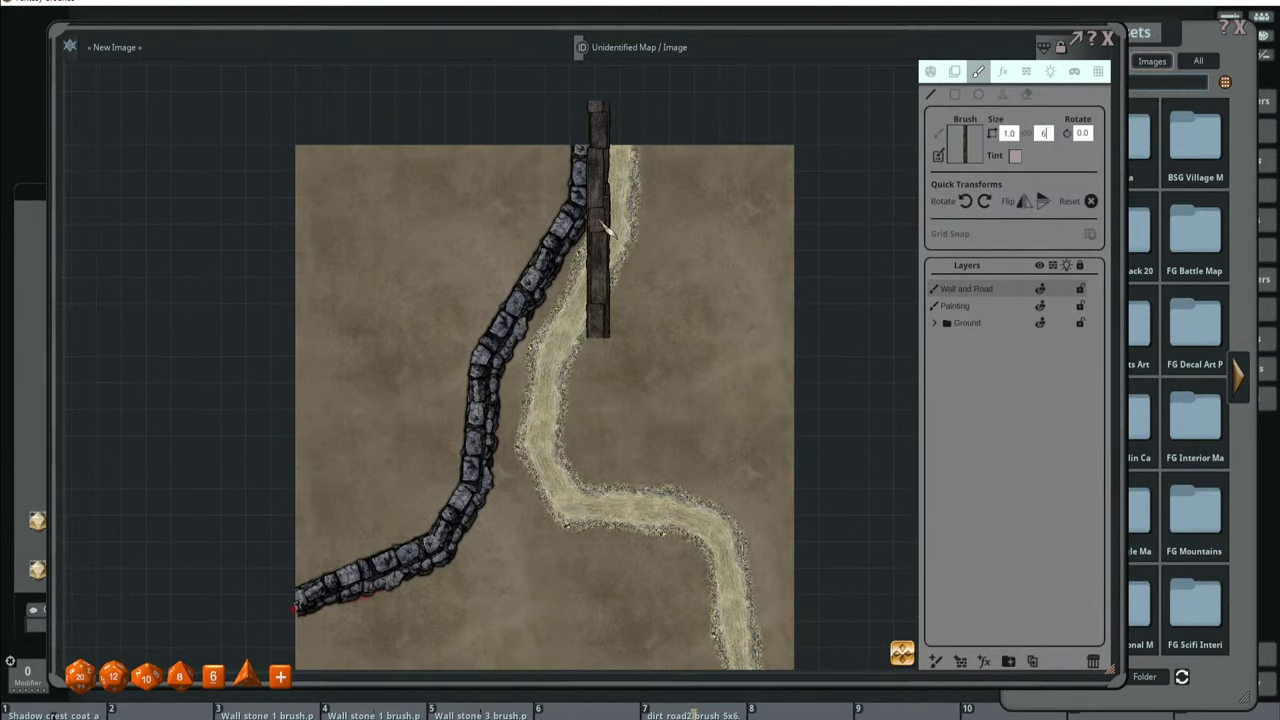
scroll(550, 228, "up", 3)
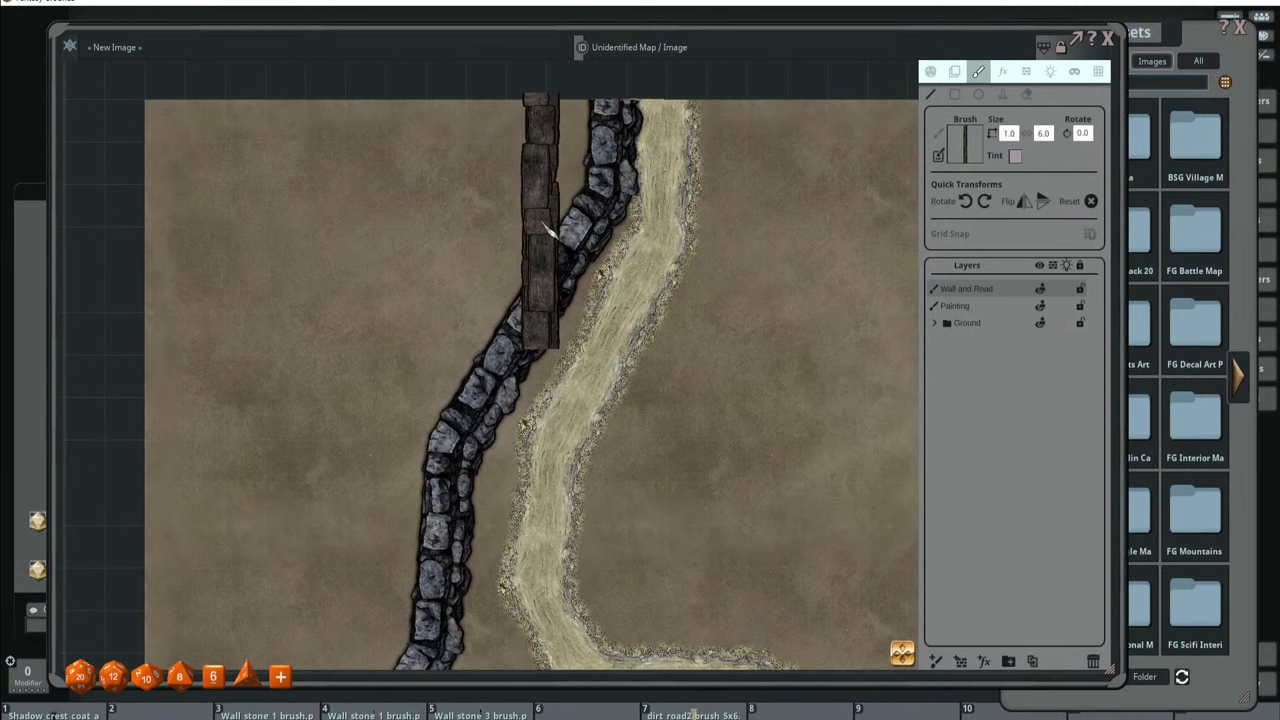
scroll(548, 229, "down", 3)
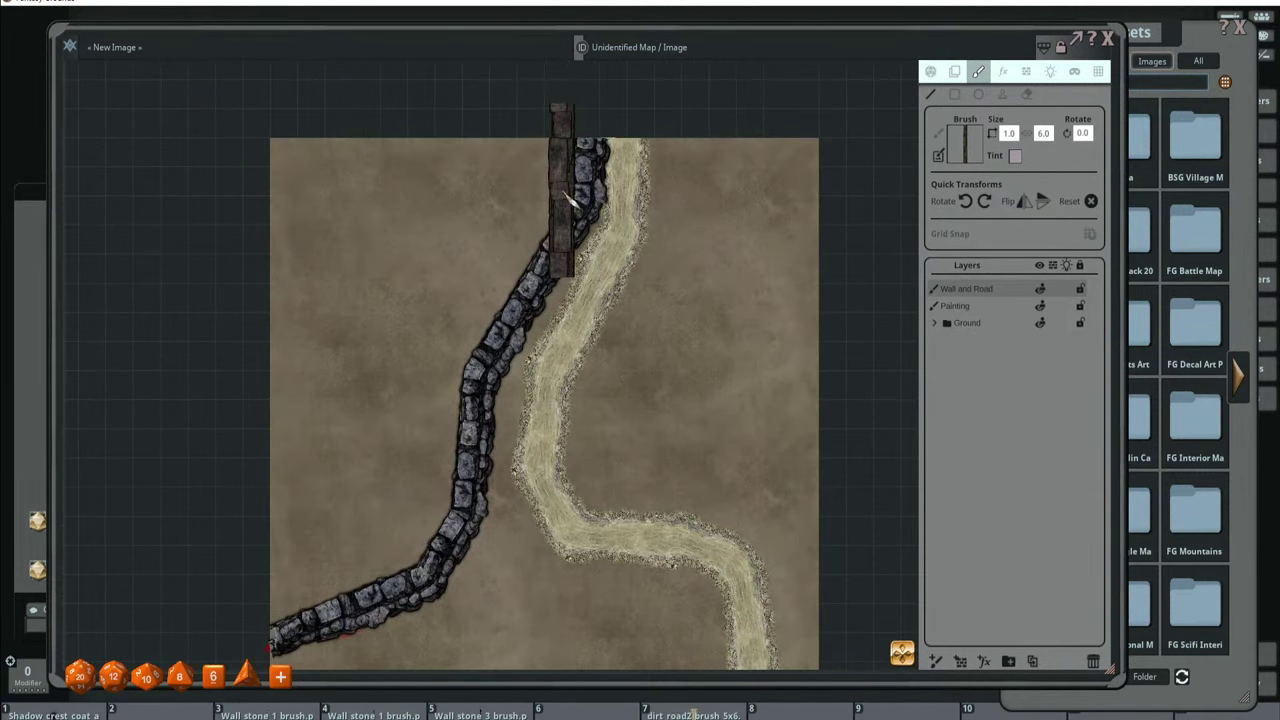
left_click_drag(657, 225, 690, 224)
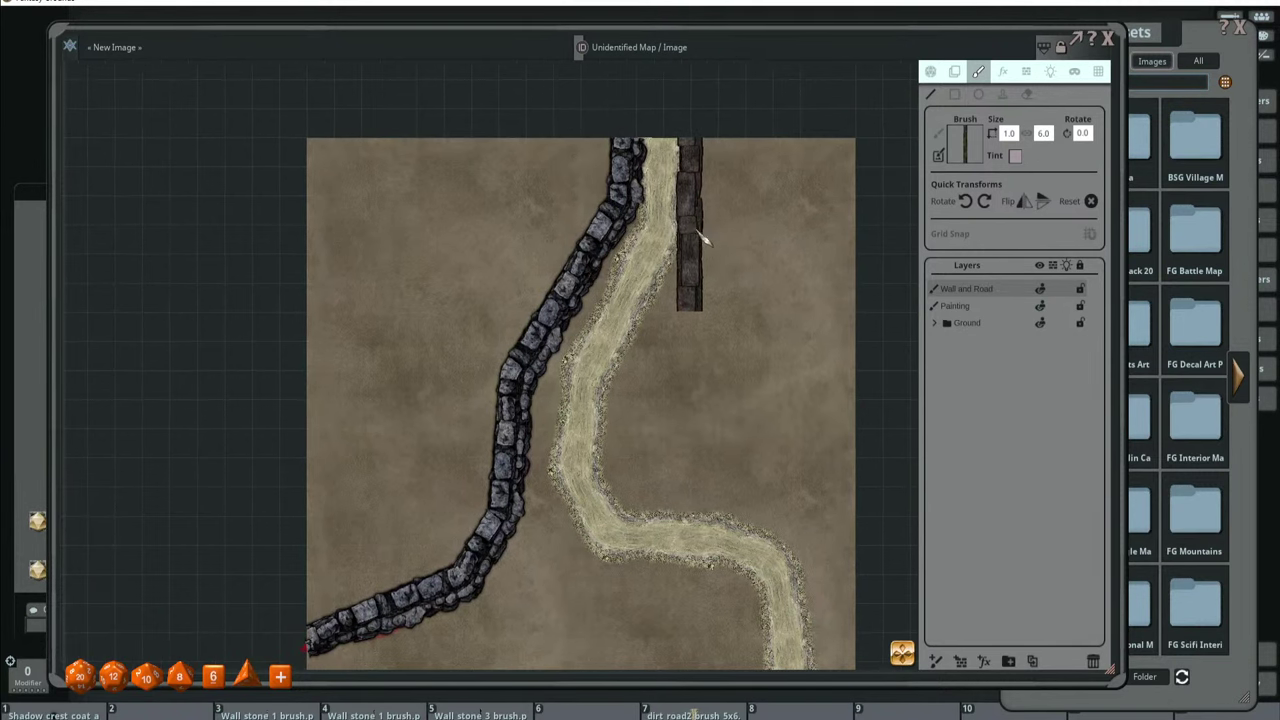
Paint a walkway course along the stone wall's northwest side from the top edge to the west edge, enlarging the brush to 1.3 by 7.5.
key("ctrl")
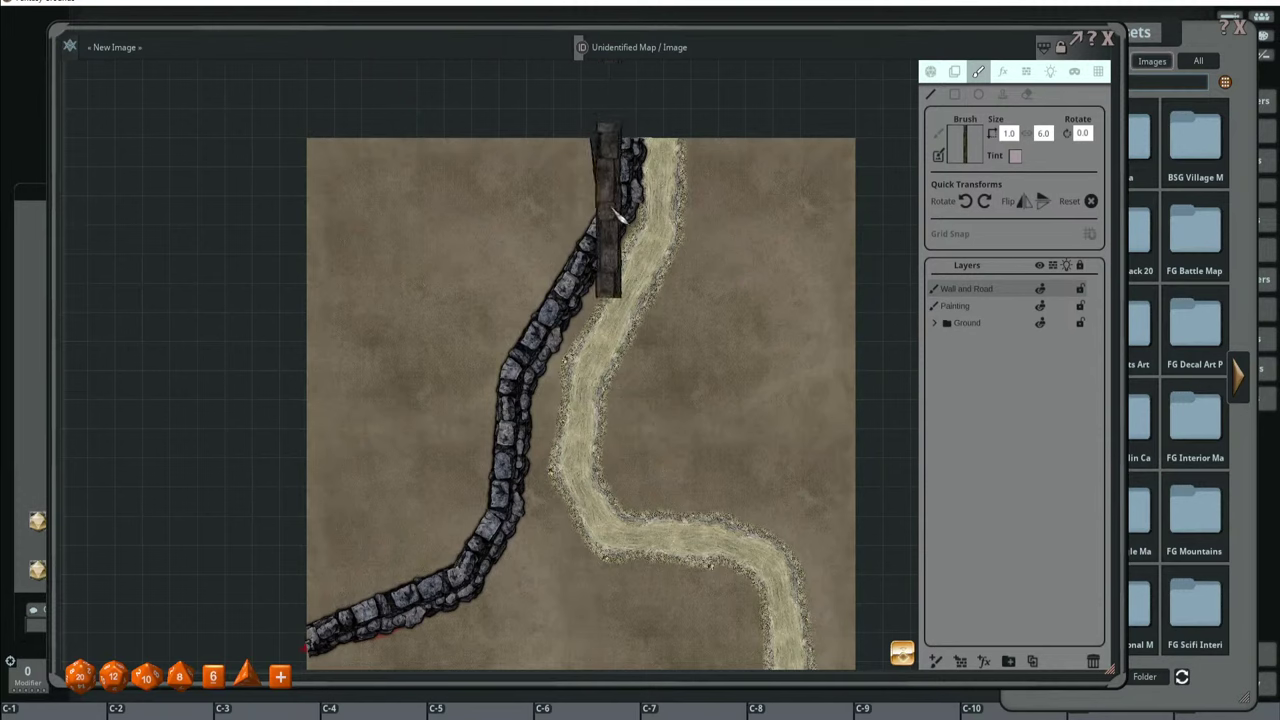
mouse_move(609, 210)
left_mouse_down()
mouse_move(545, 275)
mouse_move(508, 357)
left_mouse_up()
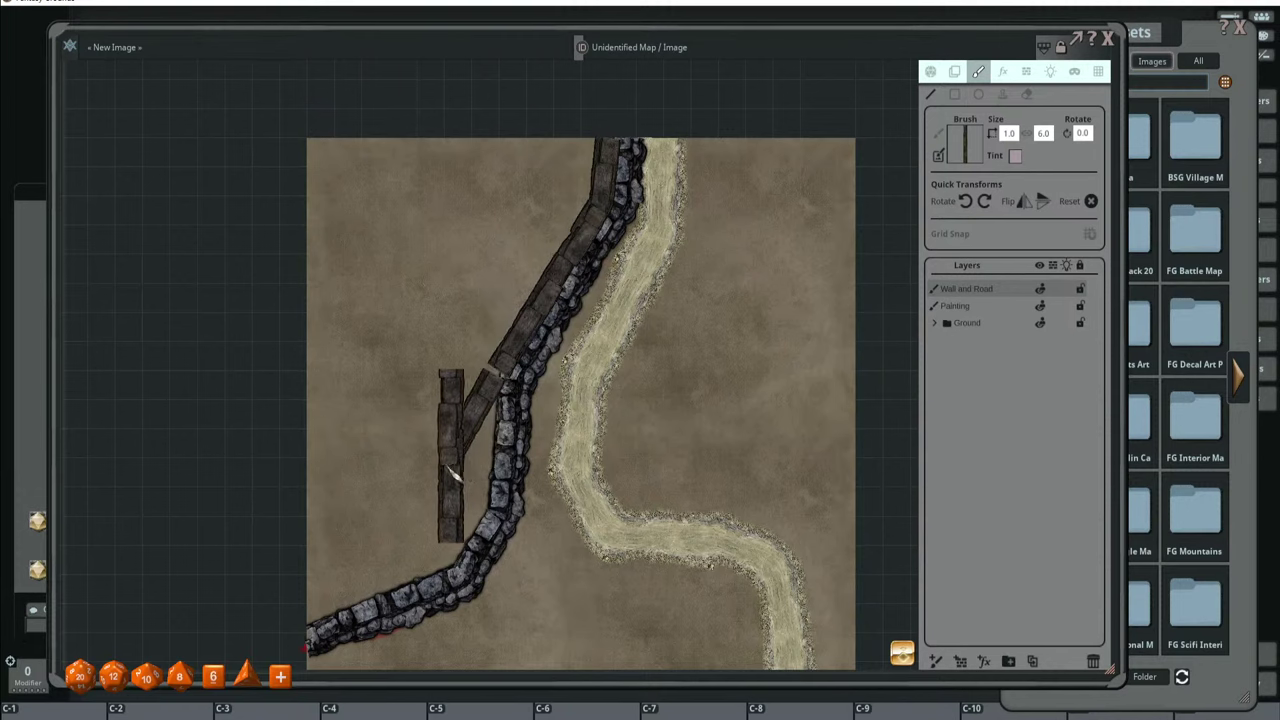
mouse_move(457, 457)
left_mouse_down()
mouse_move(520, 380)
mouse_move(516, 432)
mouse_move(423, 486)
mouse_move(377, 494)
left_mouse_up()
scroll(547, 370, "up", 3)
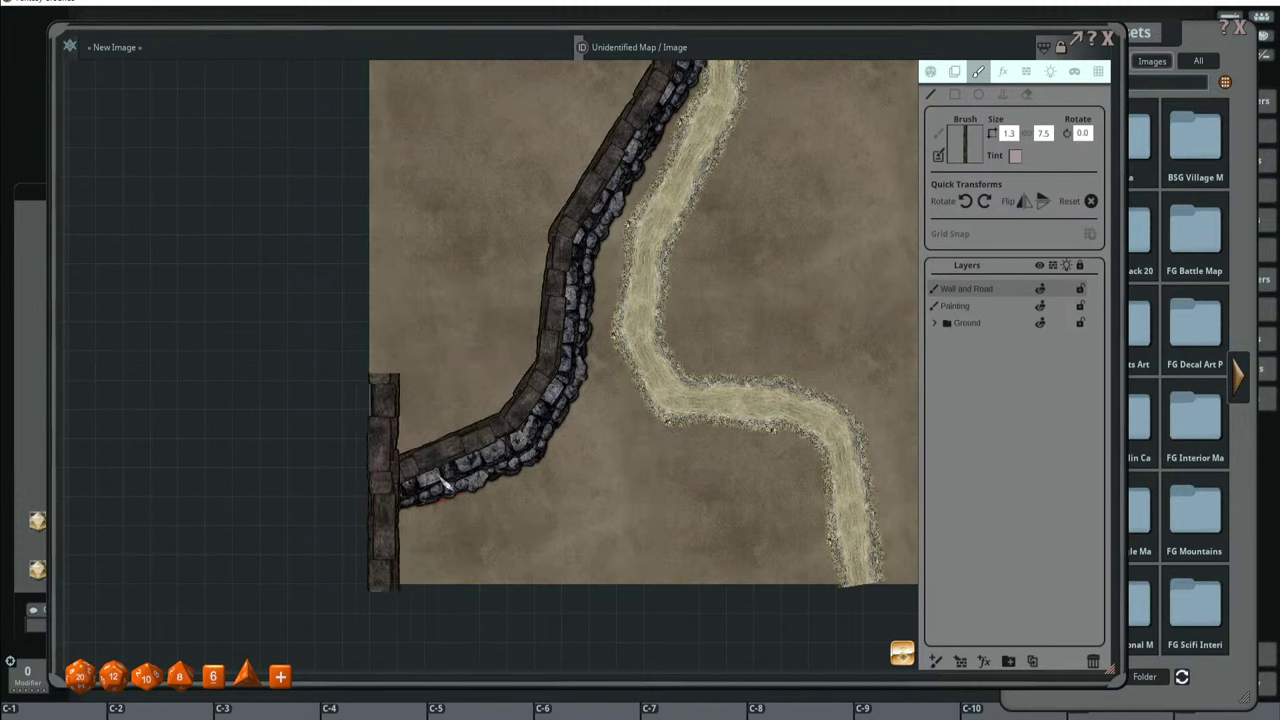
scroll(640, 440, "up", 1)
scroll(690, 400, "down", 2)
left_click_drag(714, 357, 672, 405)
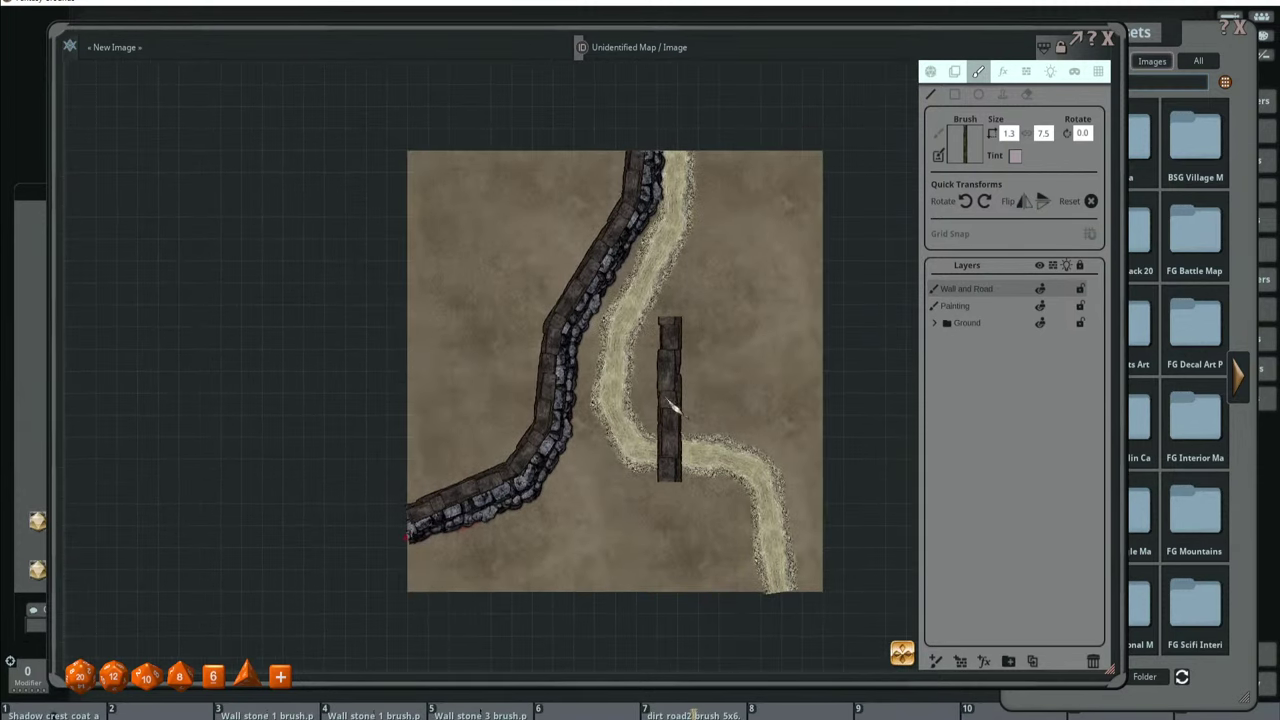
scroll(672, 405, "up", 2)
scroll(657, 400, "down", 3)
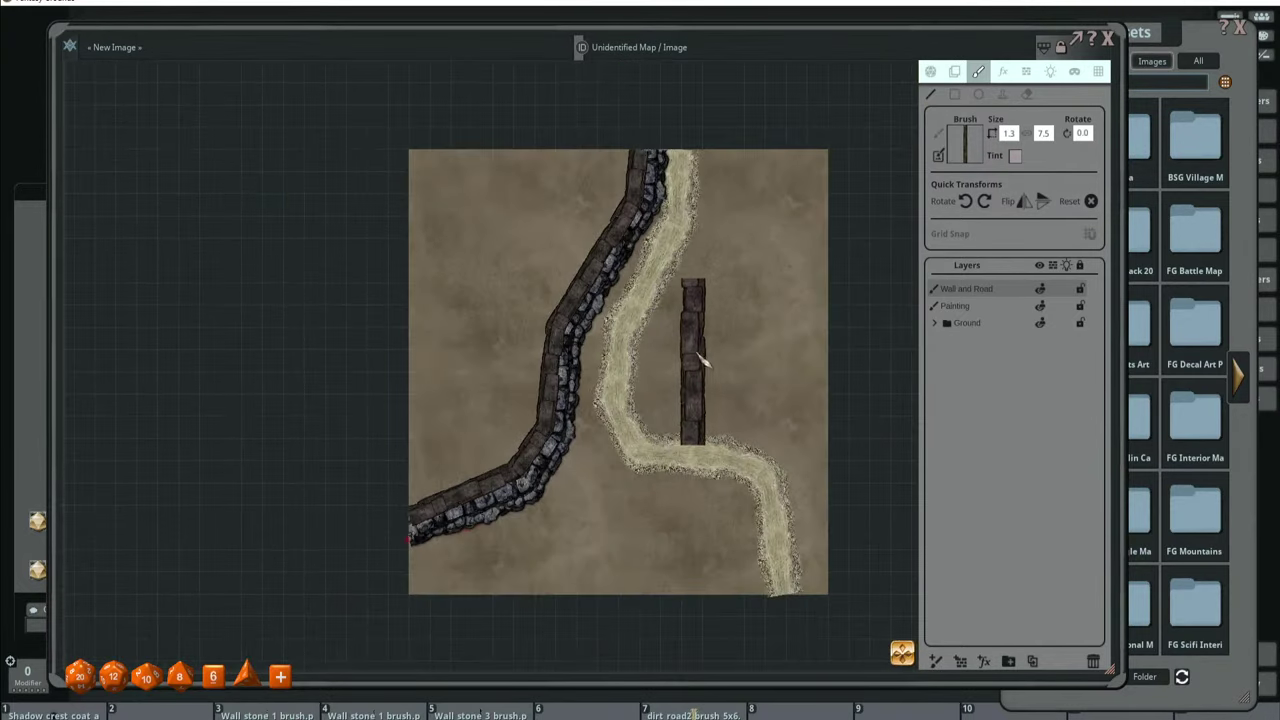
scroll(677, 391, "up", 2)
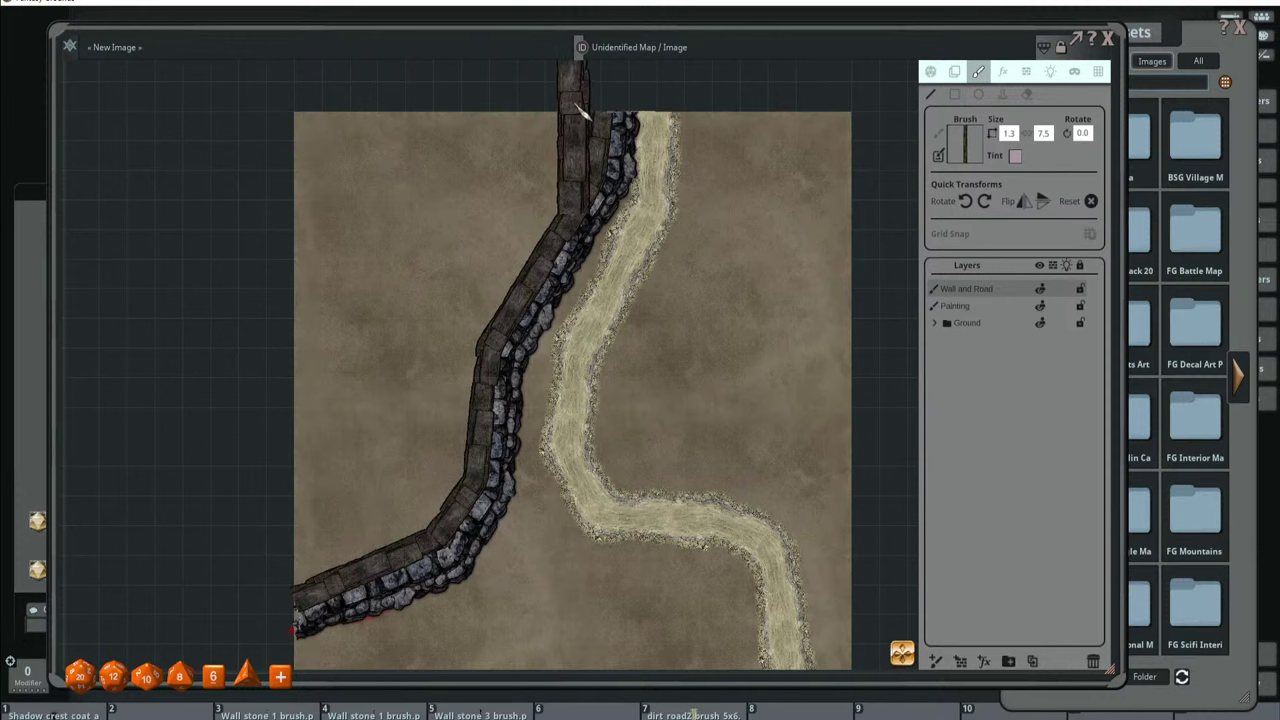
Make Painting the active layer, search the image assets for "stone floor" and clear the search filter.
left_click(978, 306)
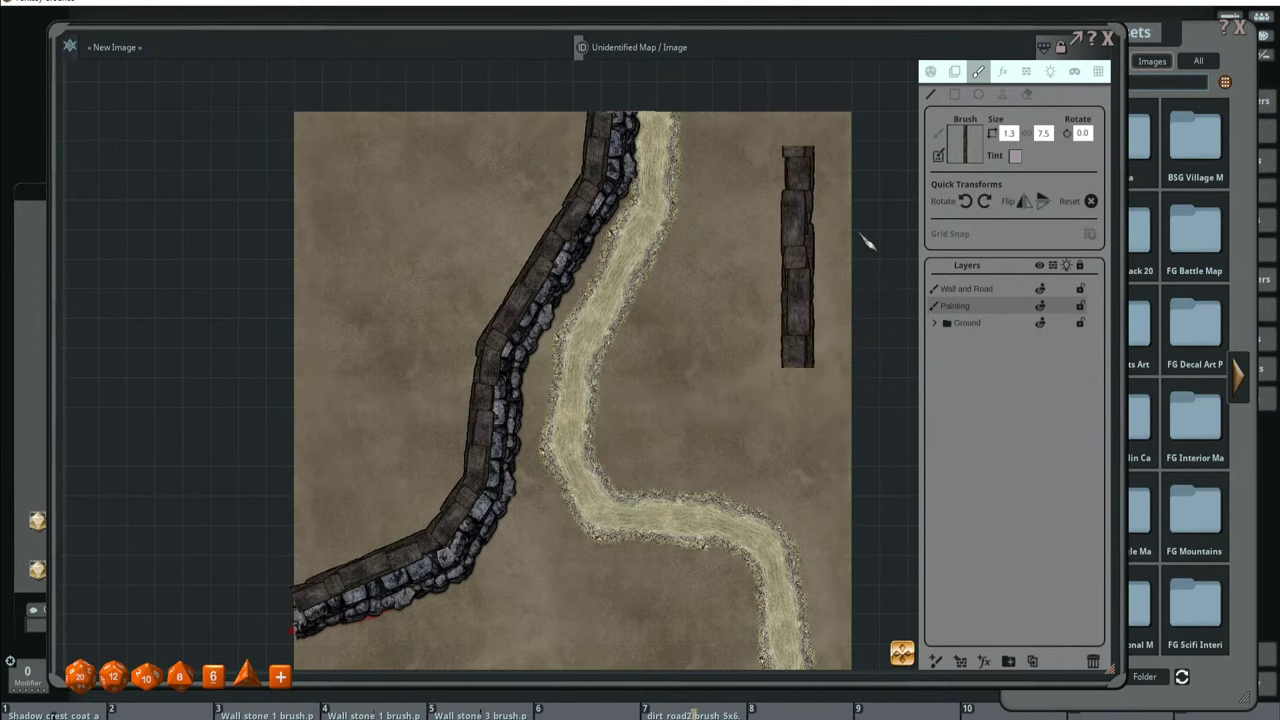
scroll(660, 360, "down", 3)
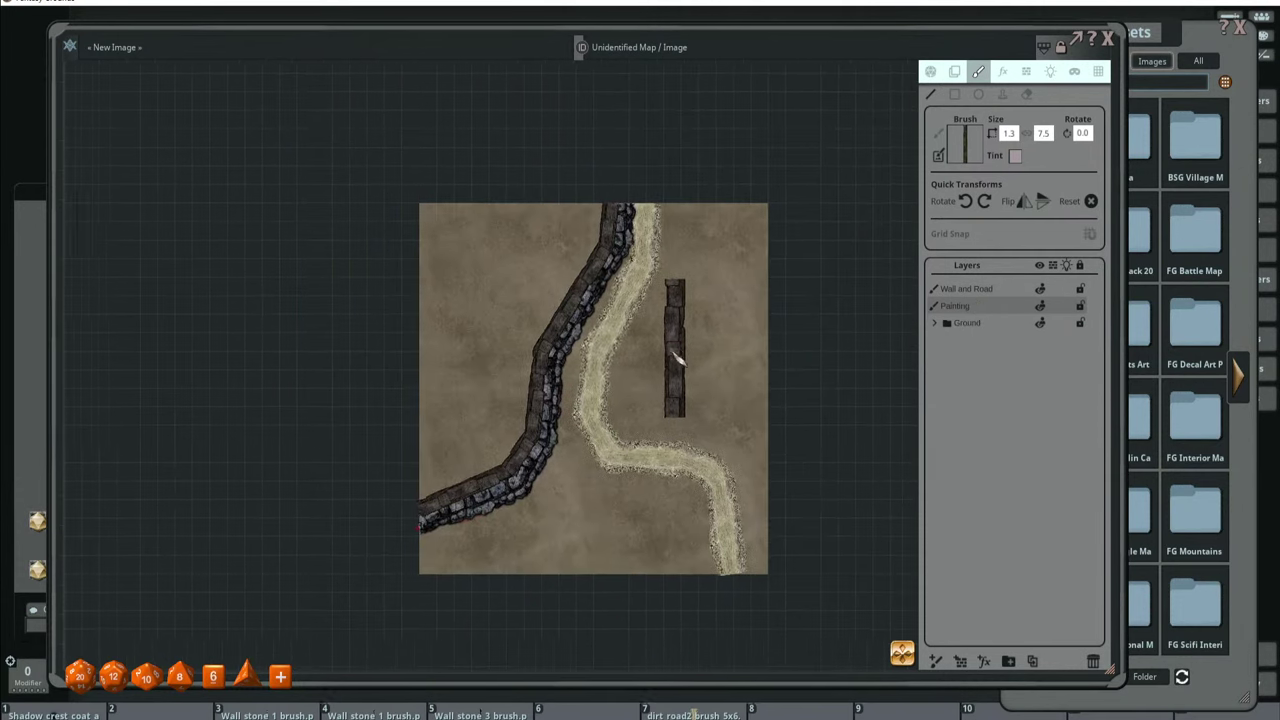
left_click(1190, 40)
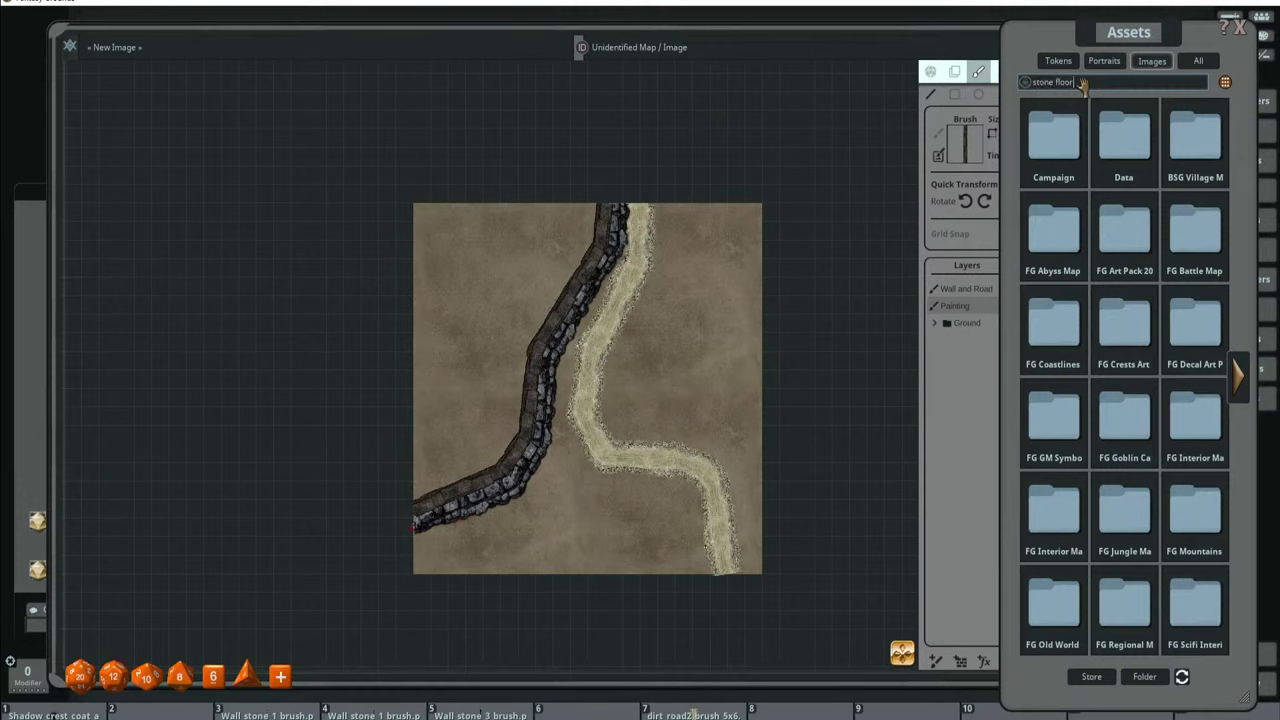
key("Return")
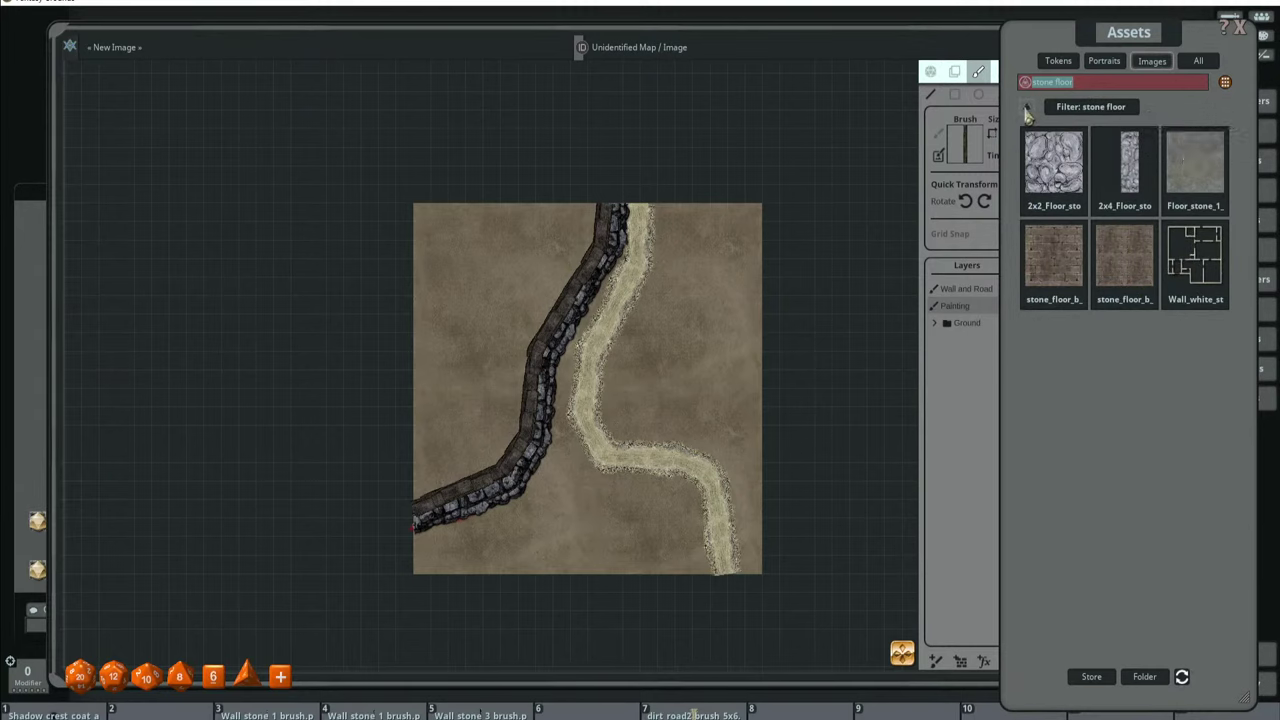
left_click(1027, 112)
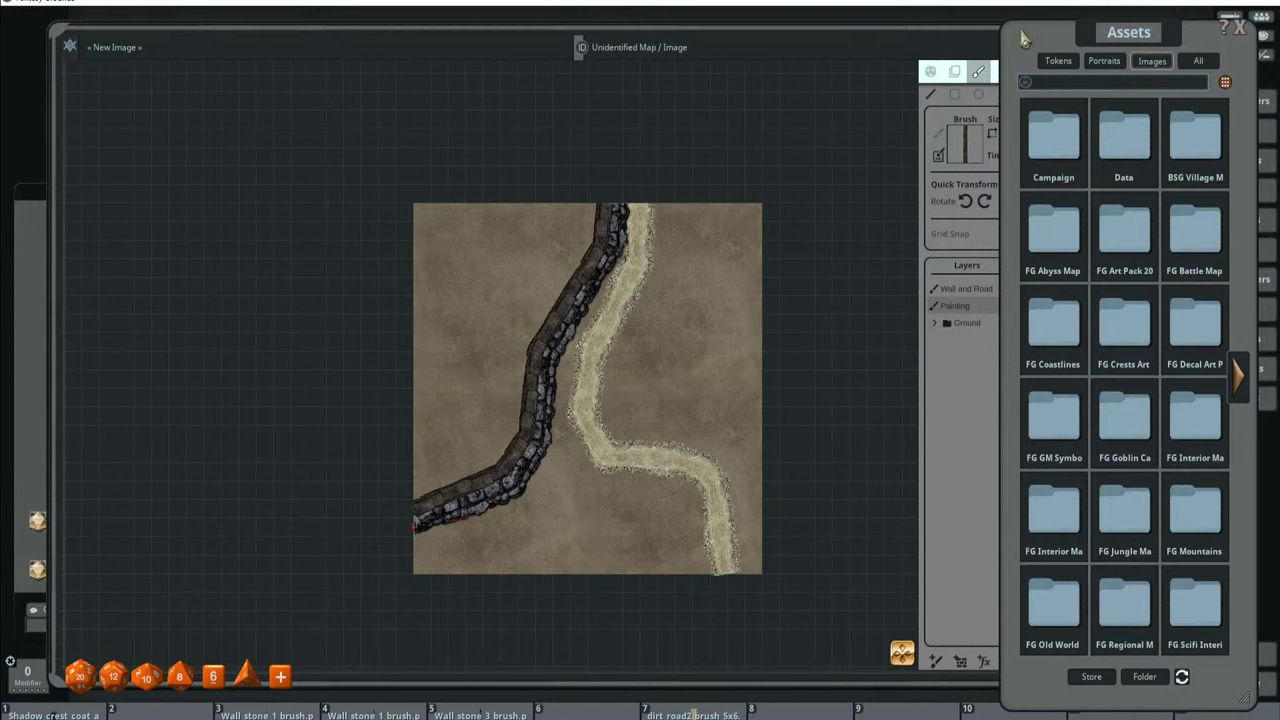
Browse the image asset packs and open the floors folder of FG Interior Map Pack 2.
left_click_drag(1024, 38, 1000, 39)
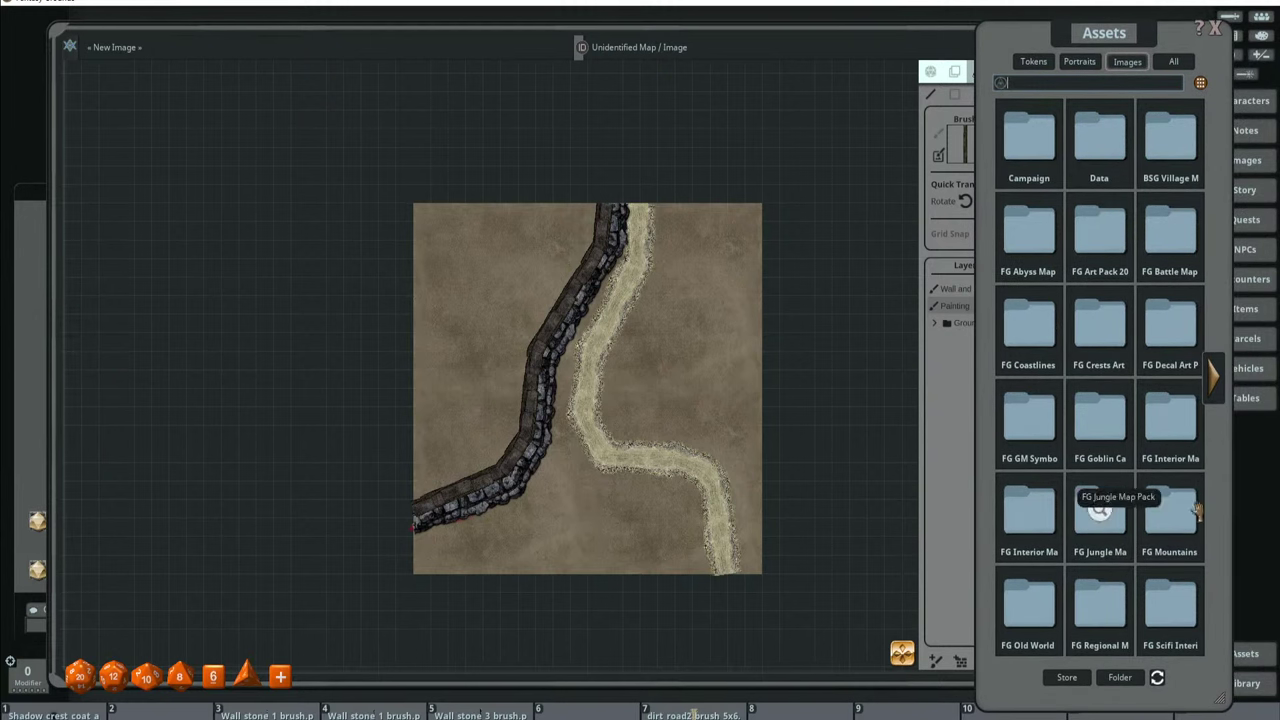
left_click(1212, 375)
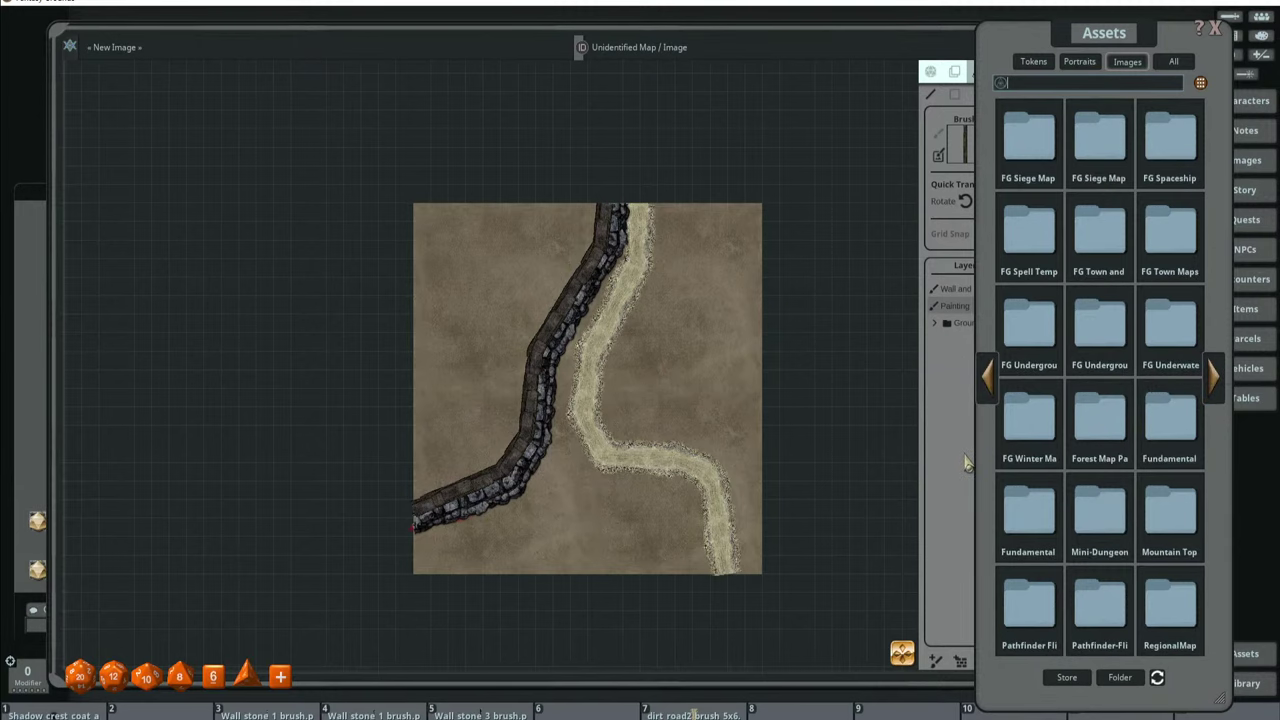
left_click(988, 380)
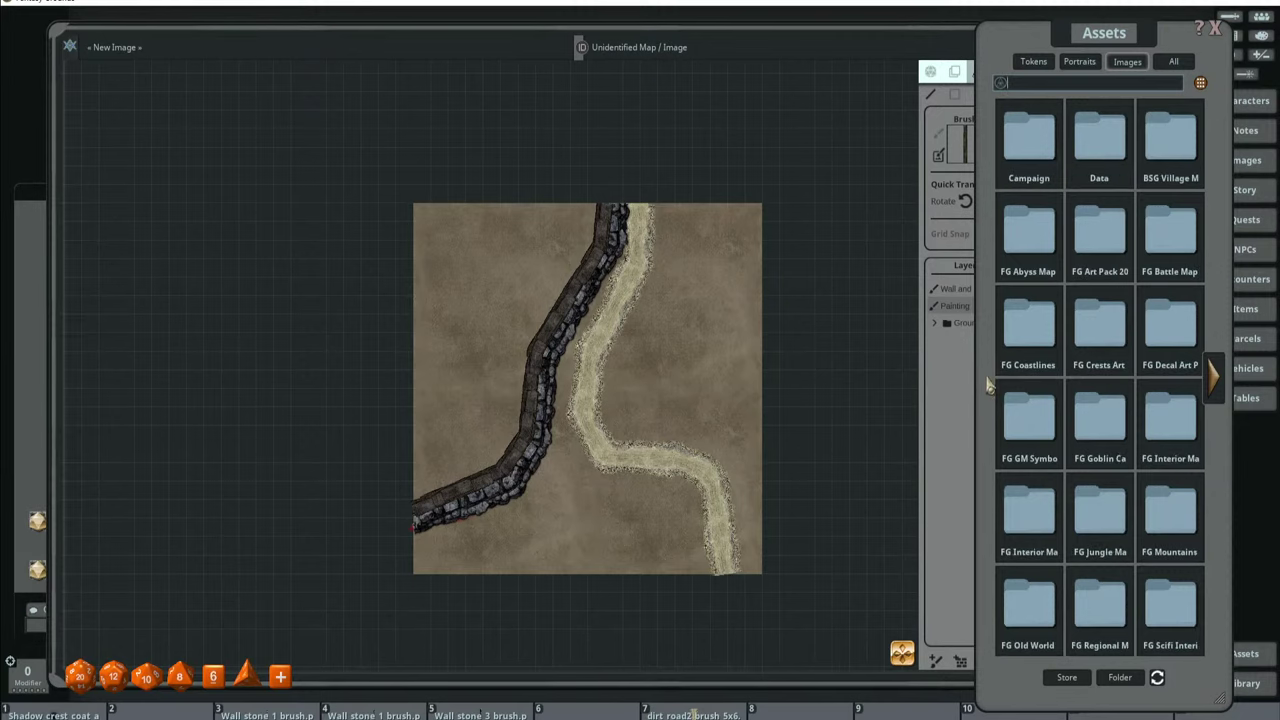
left_click(1008, 503)
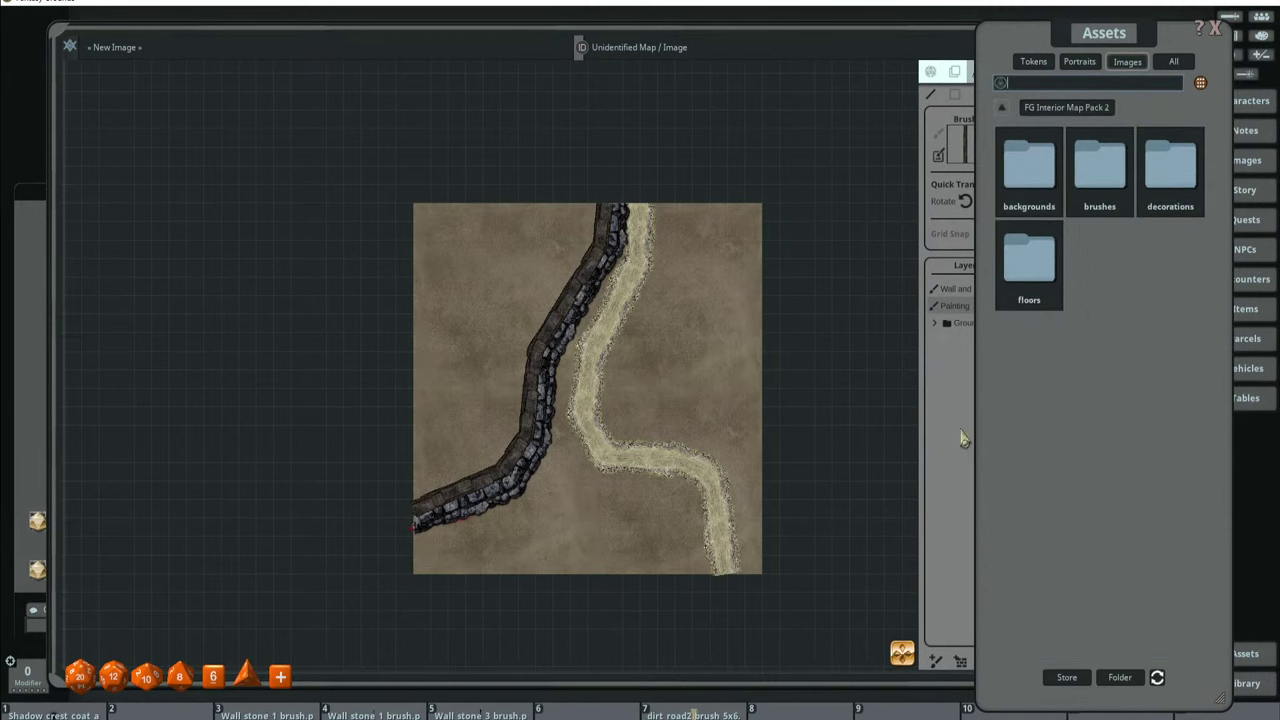
left_click(1030, 258)
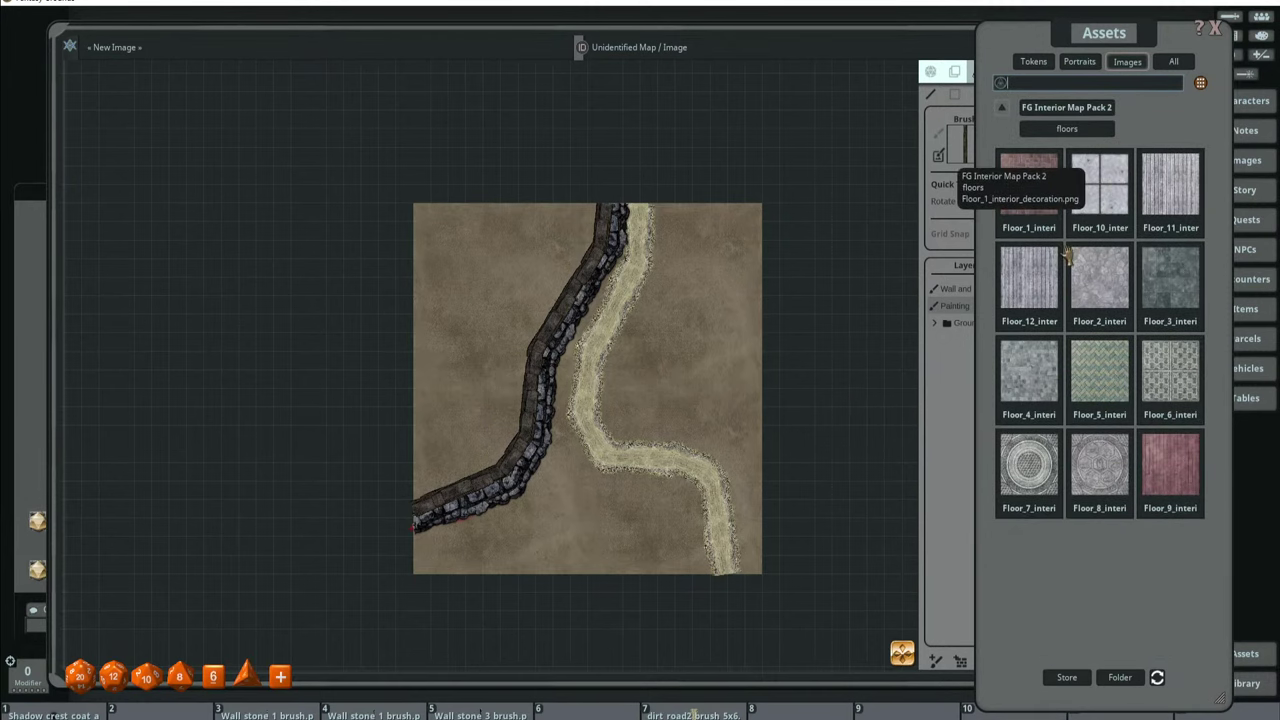